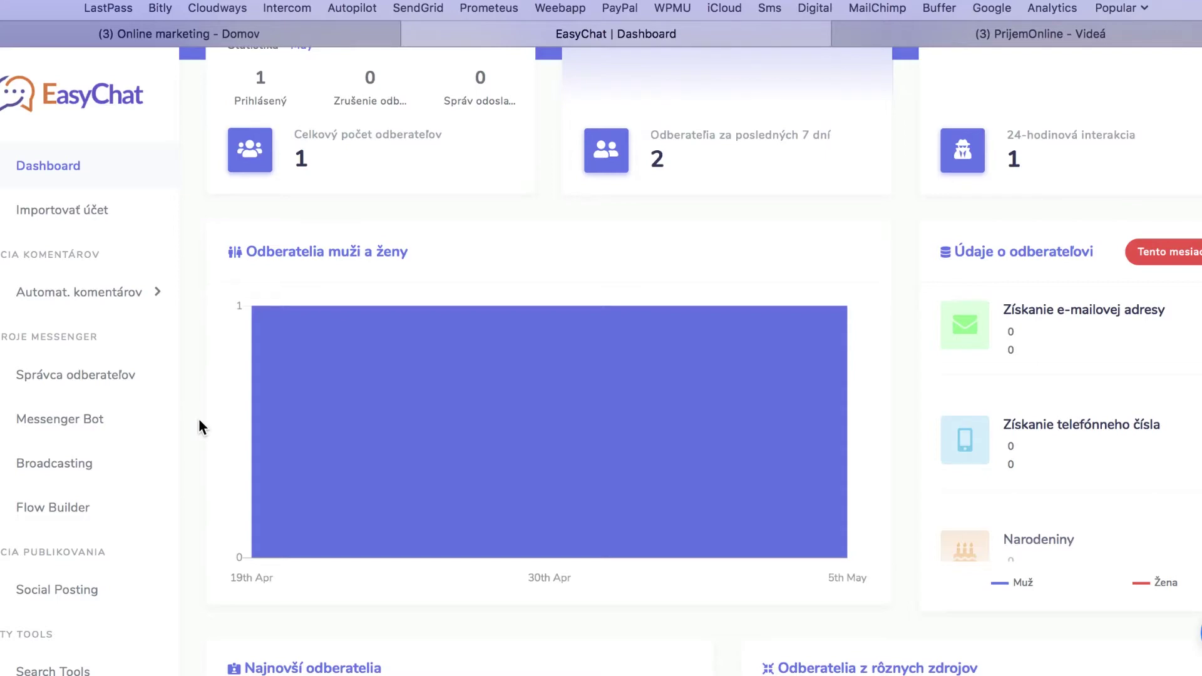
Step: Switch to the Online marketing Facebook page and view the options of its Poslať správu button
{"action": "key", "text": "ctrl+shift+Tab"}
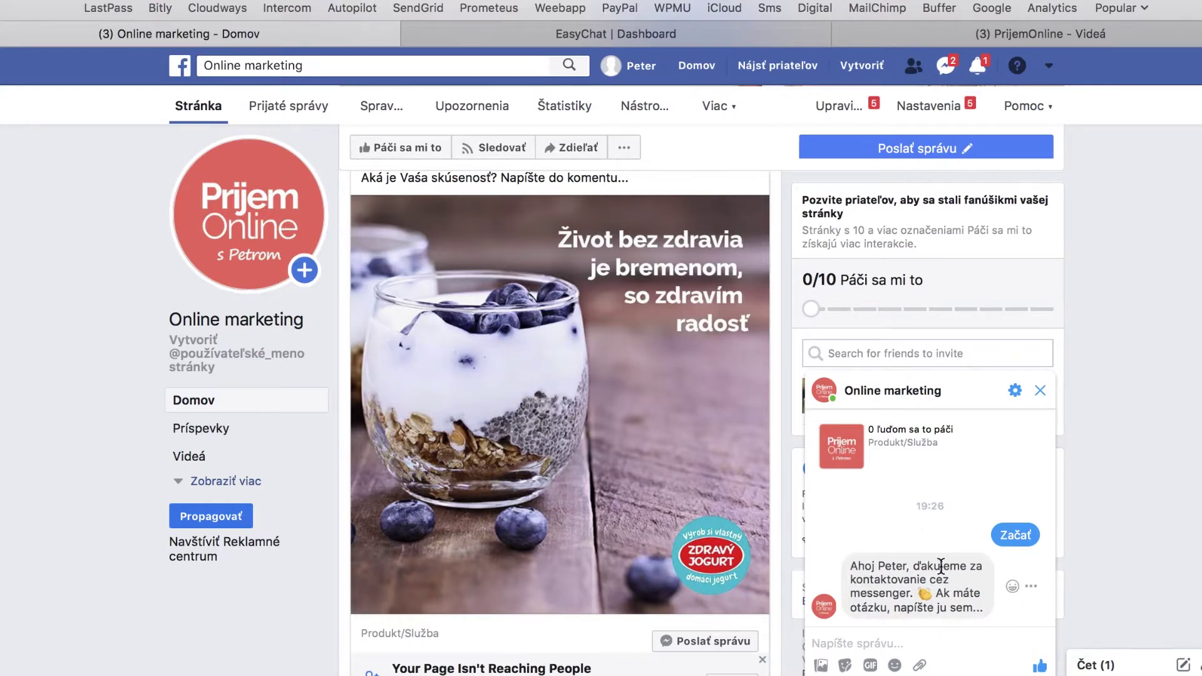
{"action": "left_click", "coordinate": [919, 149]}
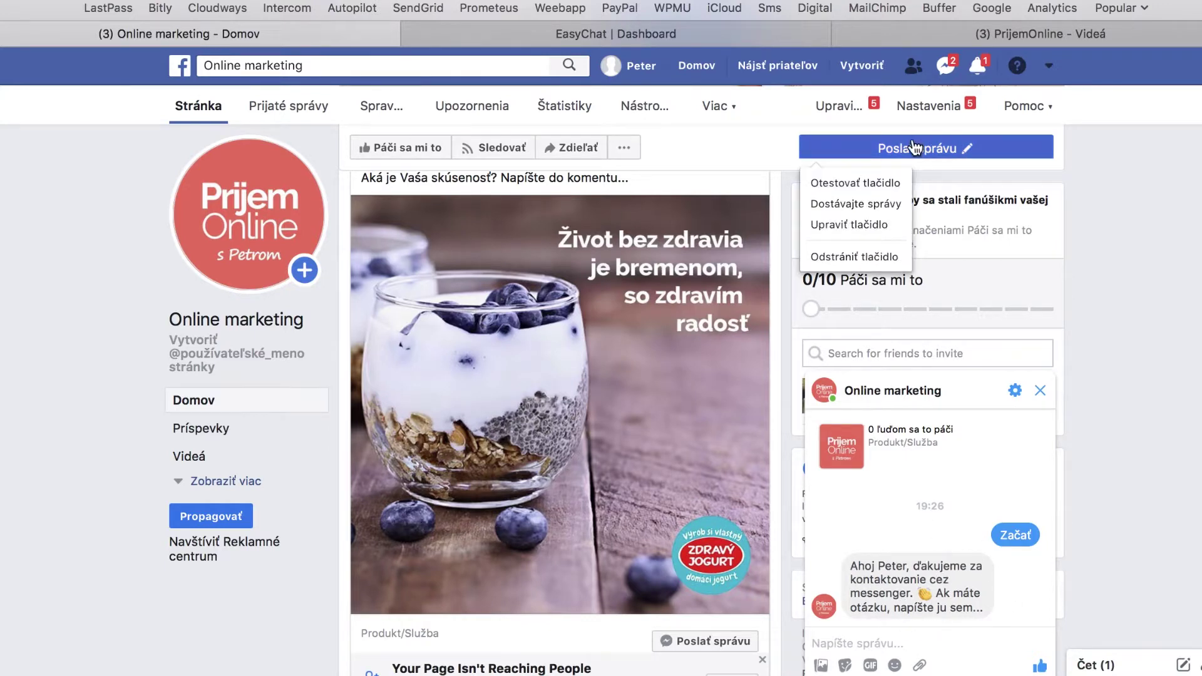
{"action": "left_click", "coordinate": [861, 196]}
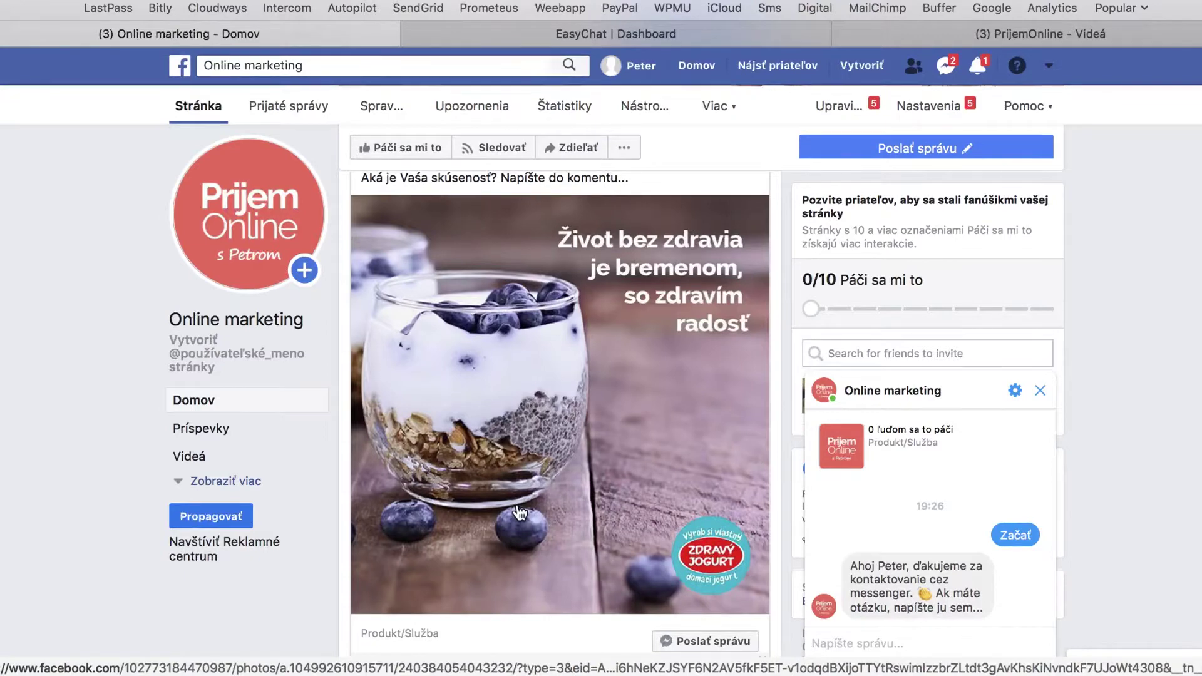
Step: Return to EasyChat and open the MLM_nabor flow for editing in Flow Builder
{"action": "key", "text": "ctrl+Tab"}
{"action": "scroll", "coordinate": [113, 584], "scroll_direction": "down", "scroll_amount": 3}
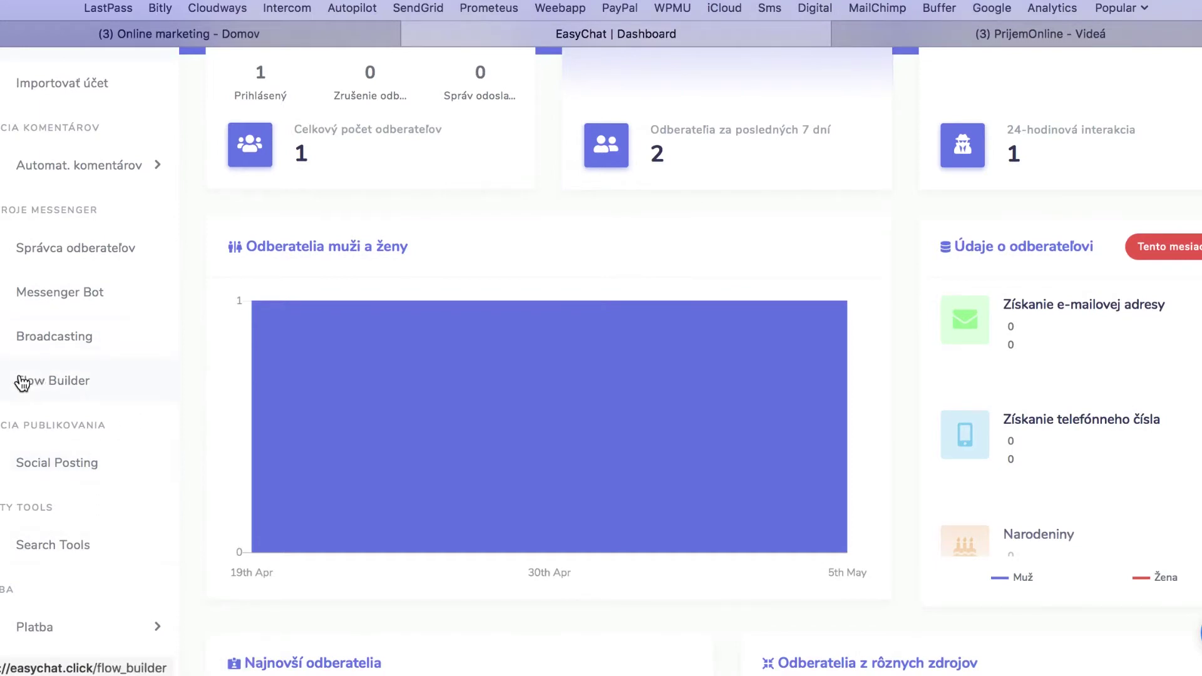
{"action": "left_click", "coordinate": [54, 388]}
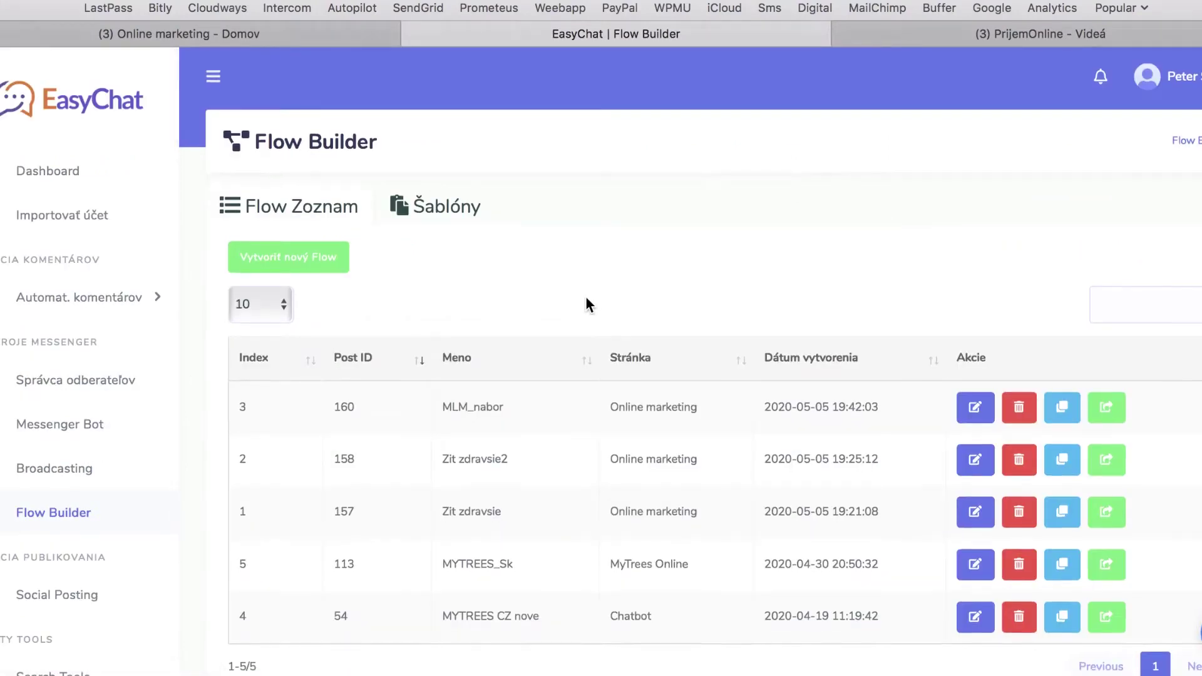
{"action": "scroll", "coordinate": [586, 301], "scroll_direction": "down", "scroll_amount": 1}
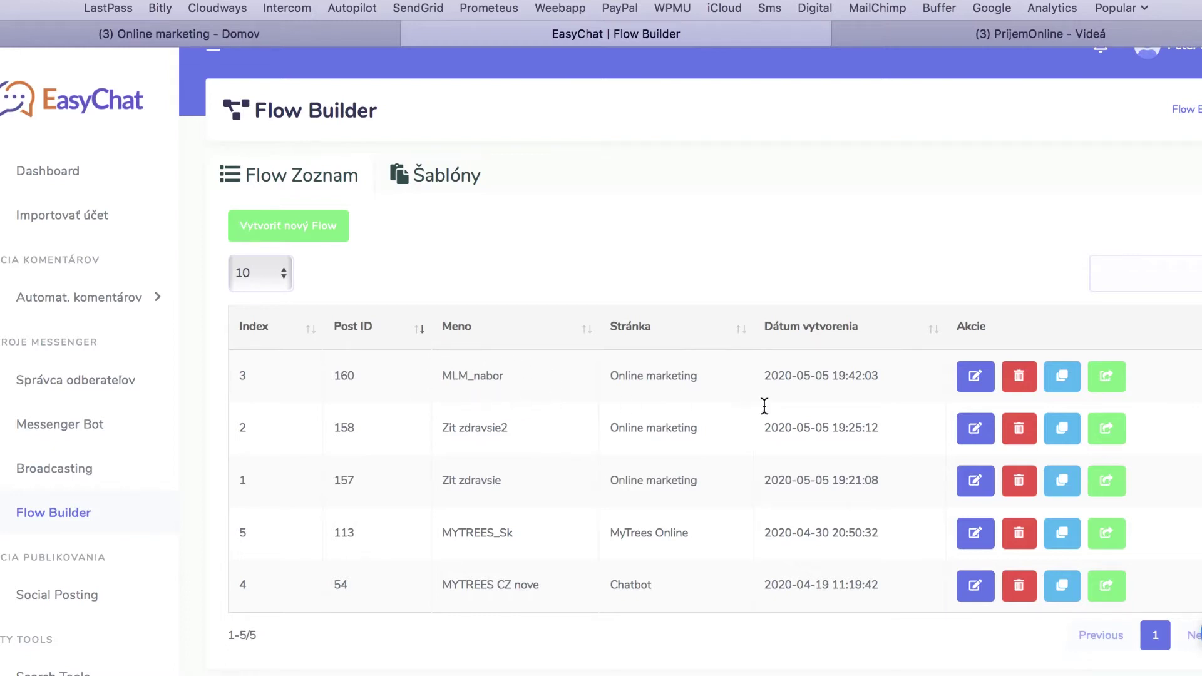
{"action": "left_click", "coordinate": [975, 376]}
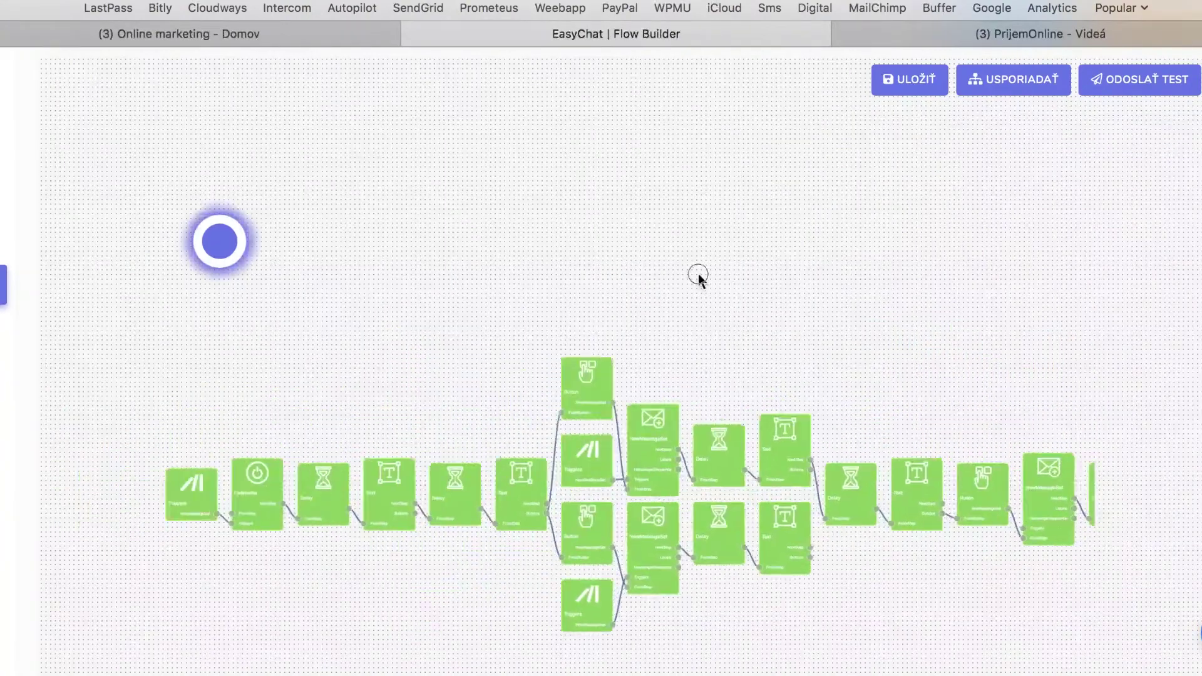
Step: Examine the MLM_nabor flow from its first trigger through the connected message branches
{"action": "left_click_drag", "start_coordinate": [464, 383], "coordinate": [428, 233]}
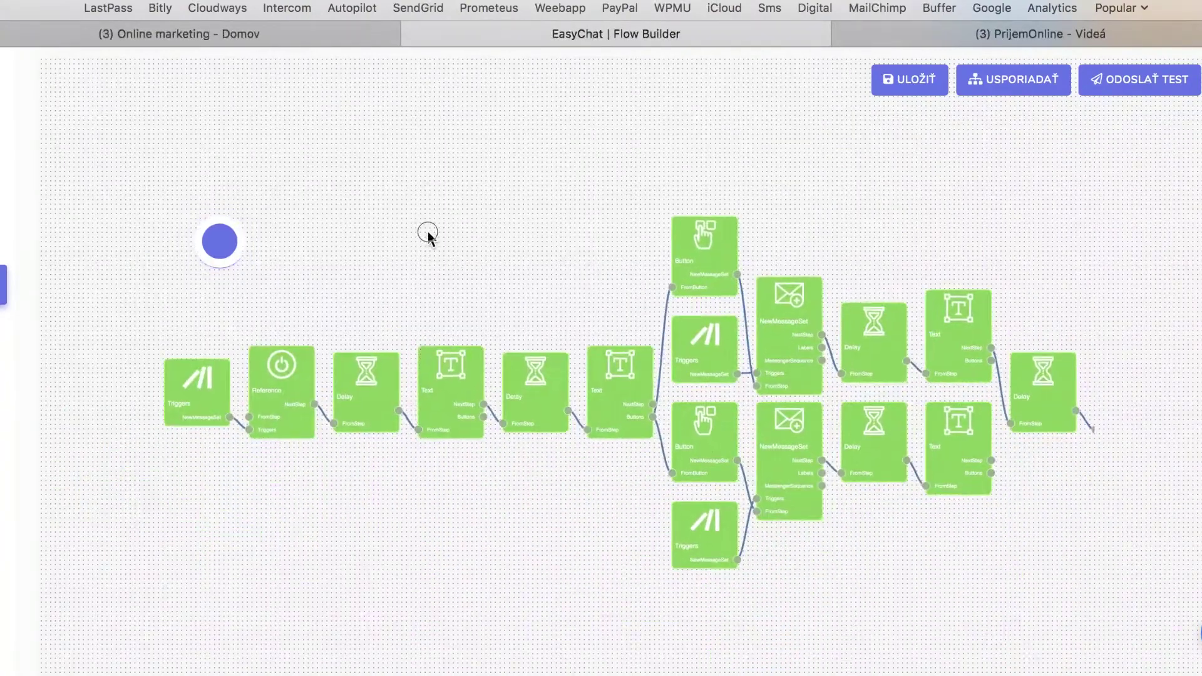
{"action": "left_click_drag", "start_coordinate": [472, 274], "coordinate": [443, 280]}
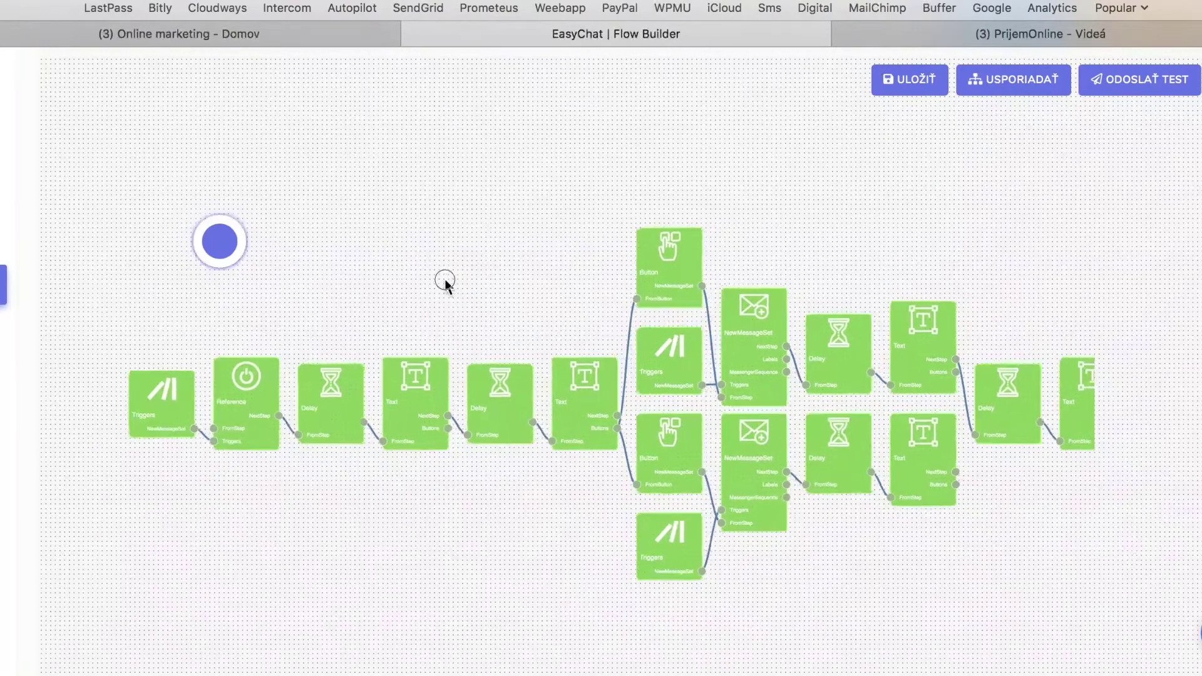
{"action": "left_click_drag", "start_coordinate": [456, 281], "coordinate": [282, 290]}
{"action": "left_click_drag", "start_coordinate": [778, 263], "coordinate": [734, 264]}
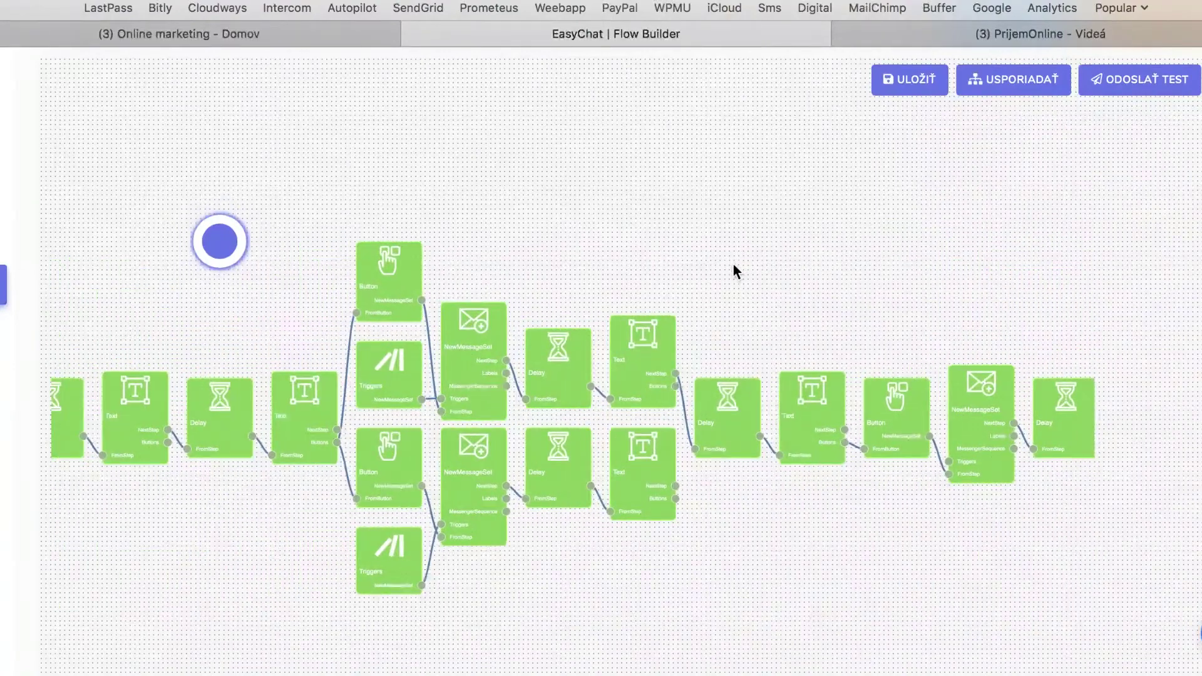
{"action": "scroll", "coordinate": [734, 265], "scroll_direction": "down", "scroll_amount": 3}
{"action": "scroll", "coordinate": [751, 263], "scroll_direction": "down", "scroll_amount": 1}
{"action": "left_click_drag", "start_coordinate": [754, 268], "coordinate": [615, 294]}
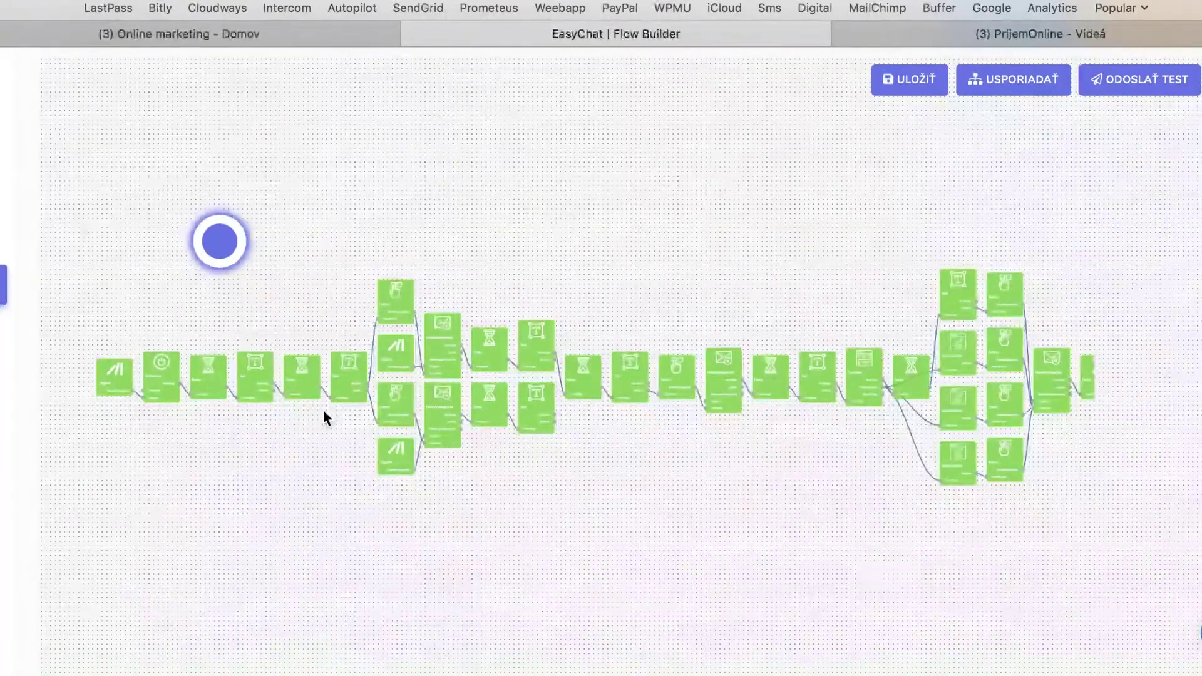
Step: On the Facebook page, delete the Online marketing chat conversation and test the Poslať správu button
{"action": "left_click", "coordinate": [300, 34]}
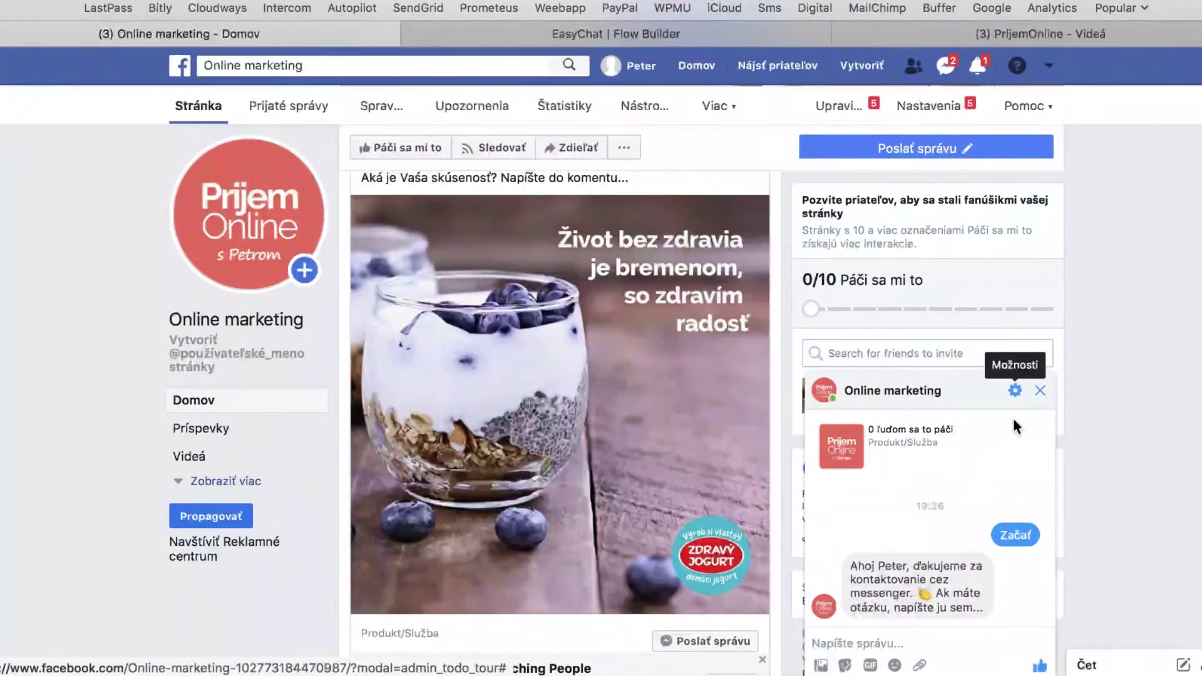
{"action": "left_click", "coordinate": [1014, 390]}
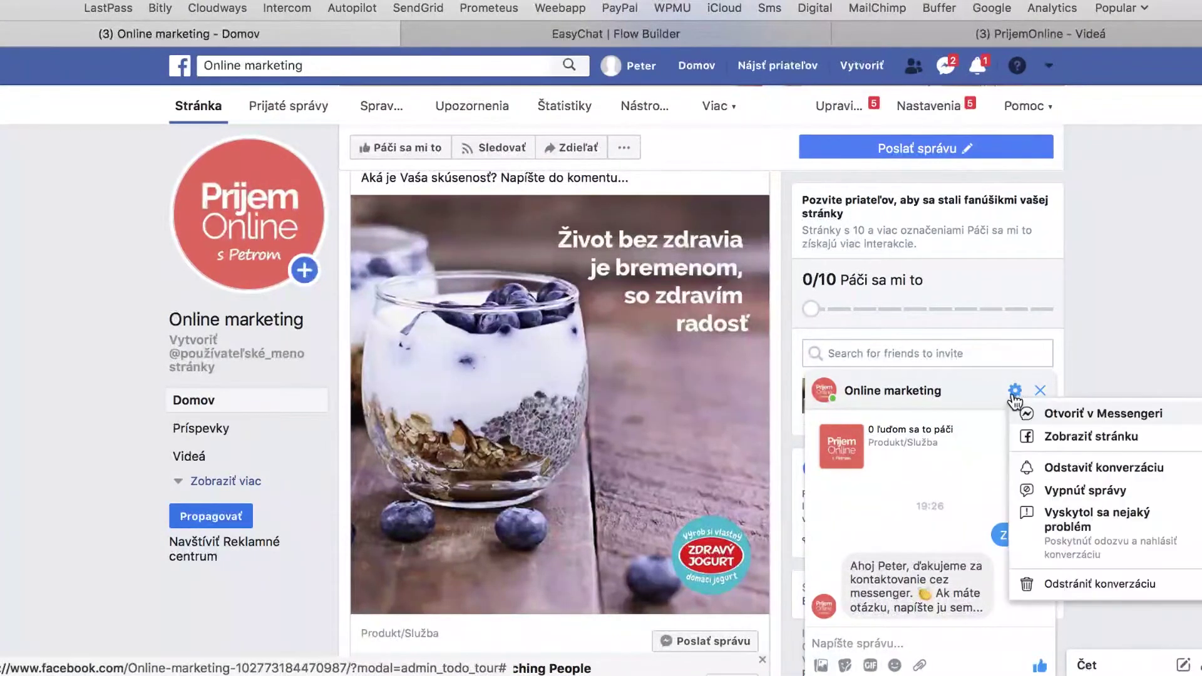
{"action": "left_click", "coordinate": [1050, 571]}
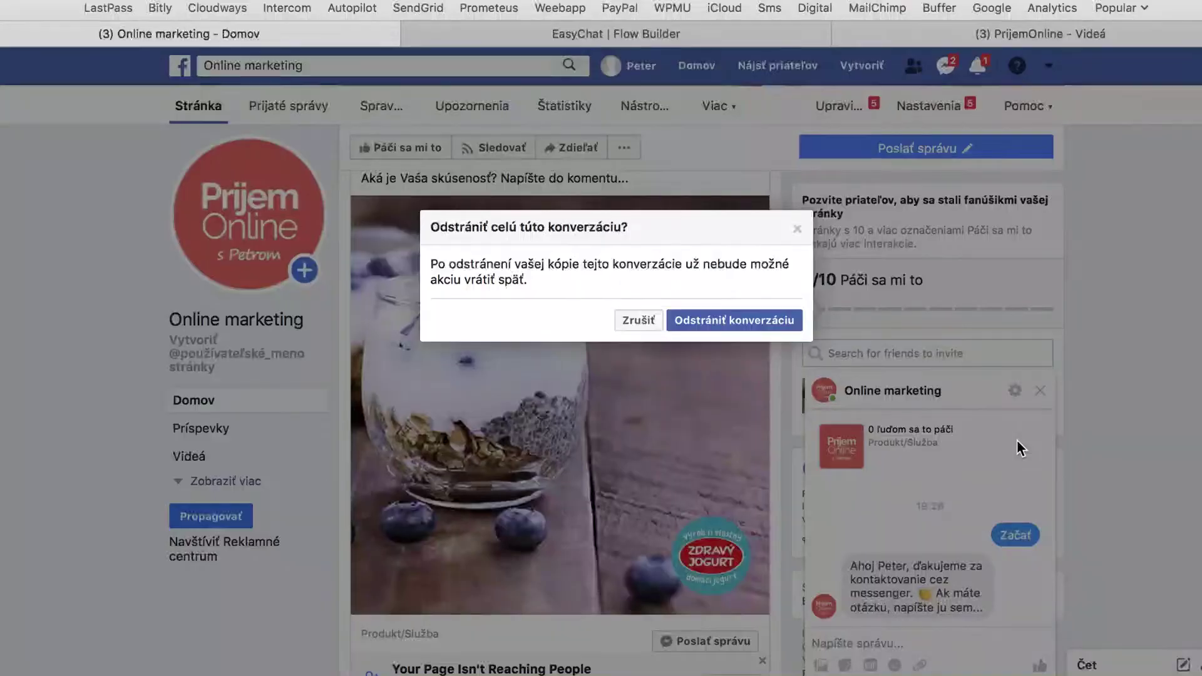
{"action": "left_click", "coordinate": [789, 324]}
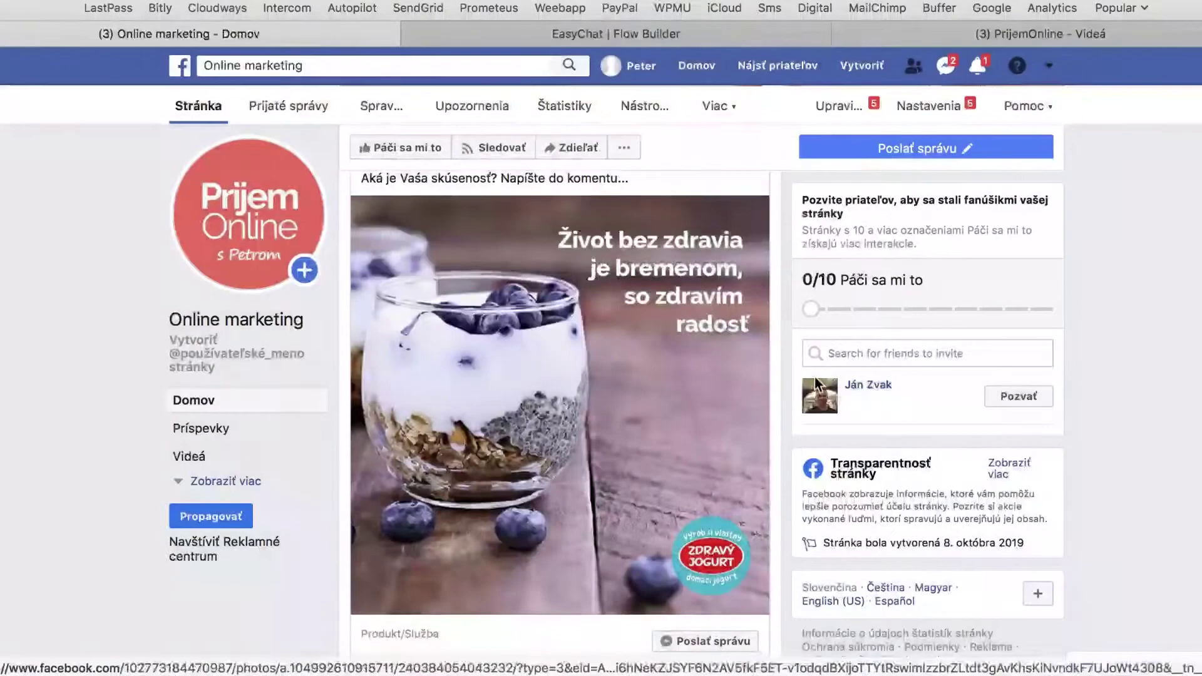
{"action": "mouse_move", "coordinate": [926, 151]}
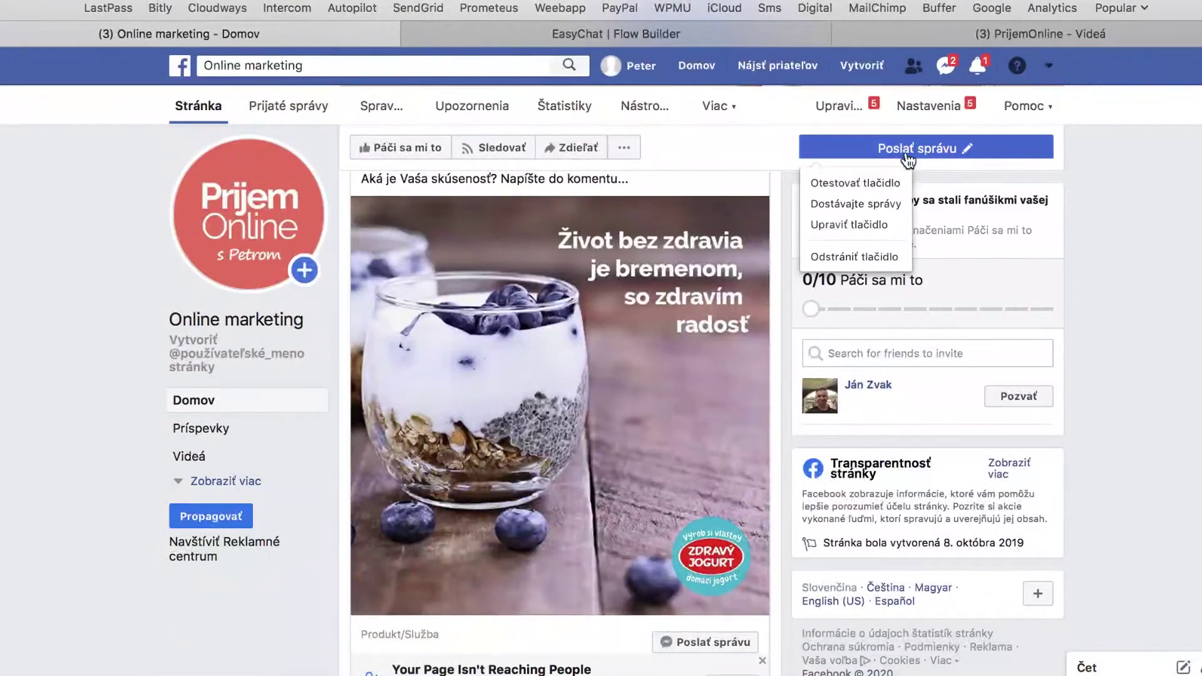
{"action": "left_click", "coordinate": [856, 183]}
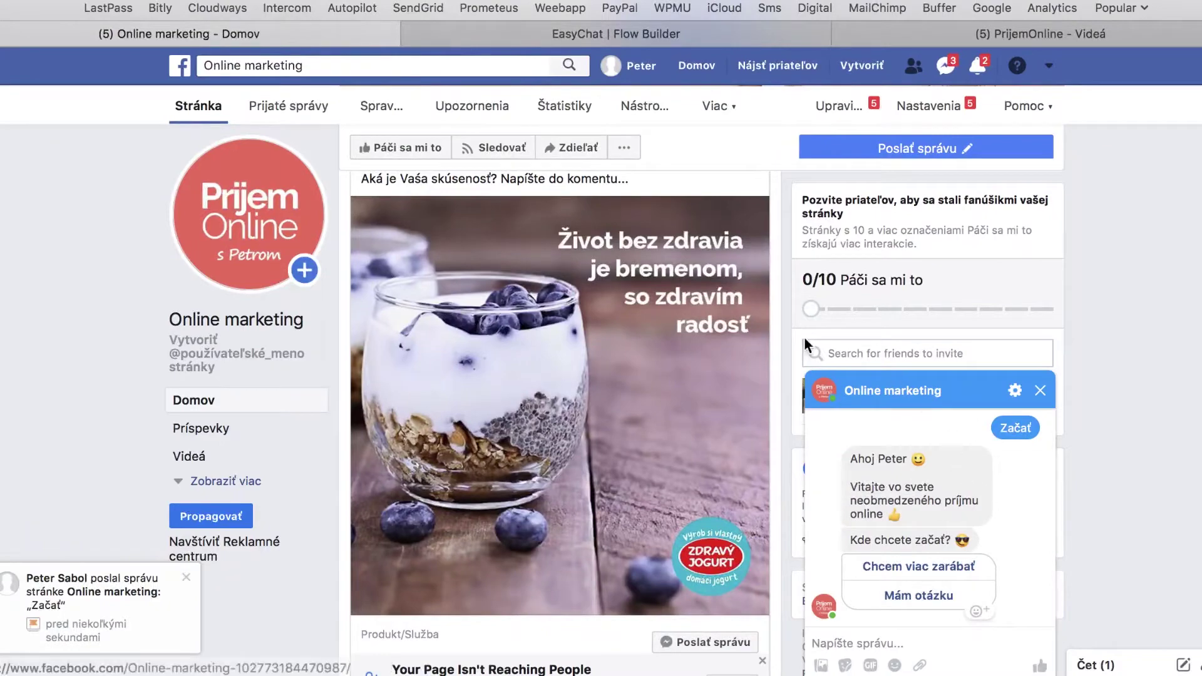
Step: Back in the MLM_nabor flow, inspect the contents of the opening Text elements
{"action": "left_click", "coordinate": [557, 36]}
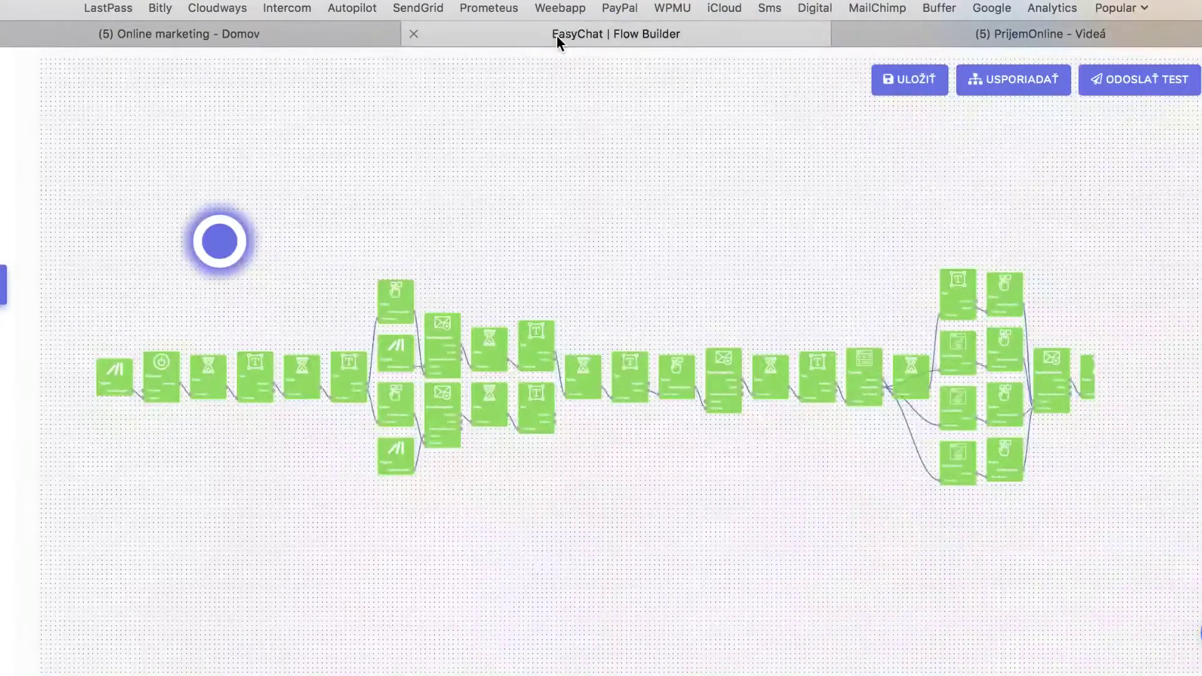
{"action": "mouse_move", "coordinate": [158, 394]}
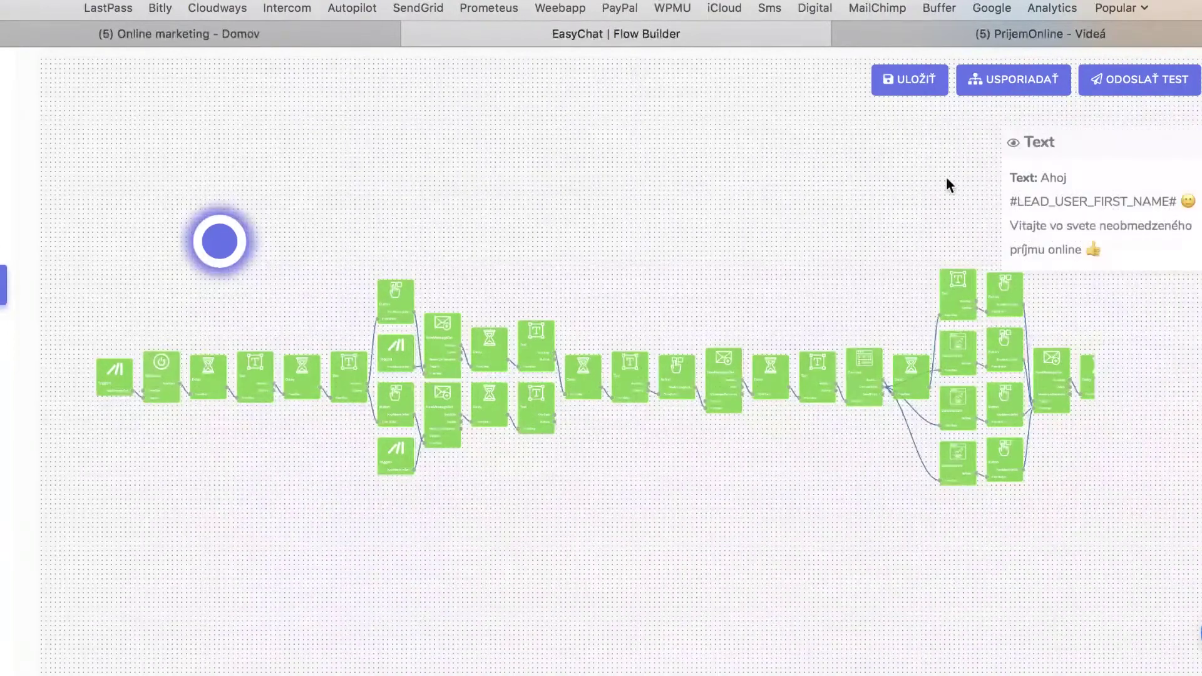
{"action": "mouse_move", "coordinate": [194, 382]}
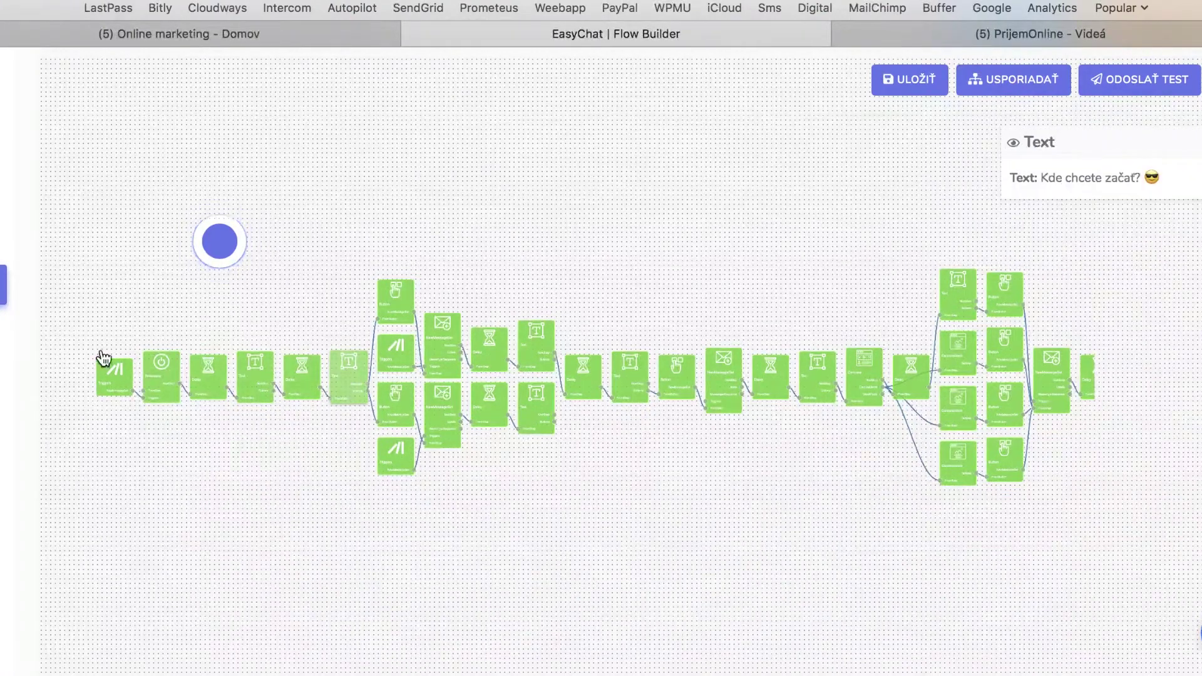
Step: Return to the flow list and open the Zit zdravsie flow with all its connected elements in view
{"action": "left_click", "coordinate": [3, 285]}
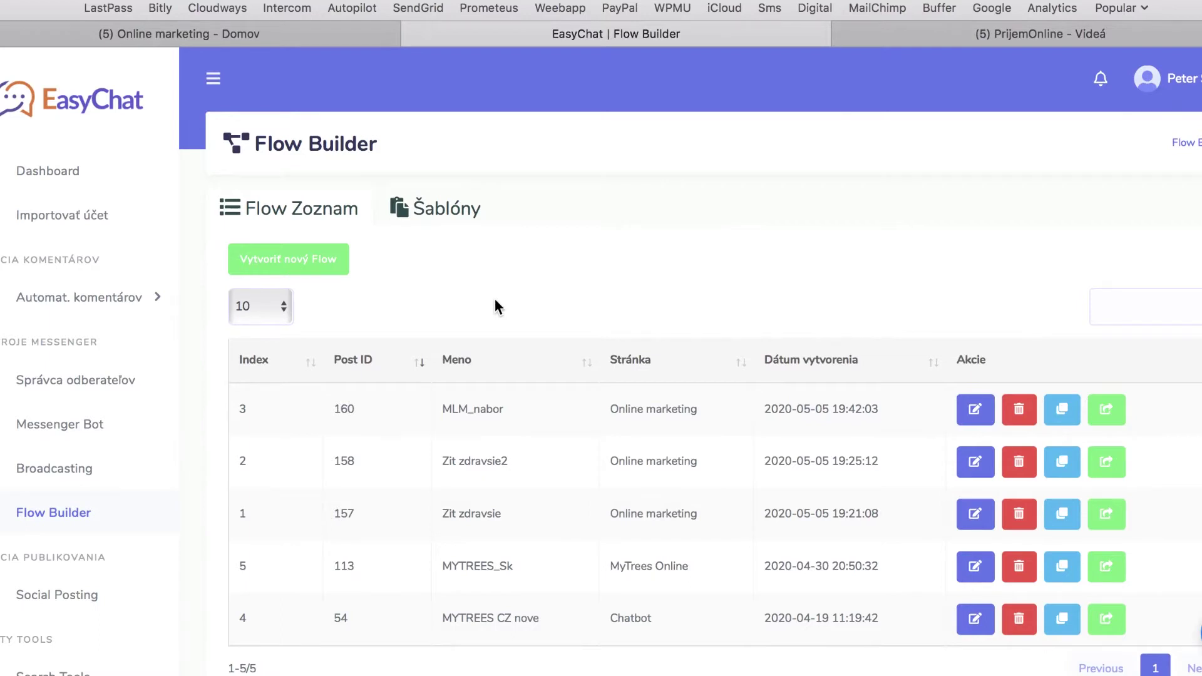
{"action": "scroll", "coordinate": [495, 298], "scroll_direction": "down", "scroll_amount": 3}
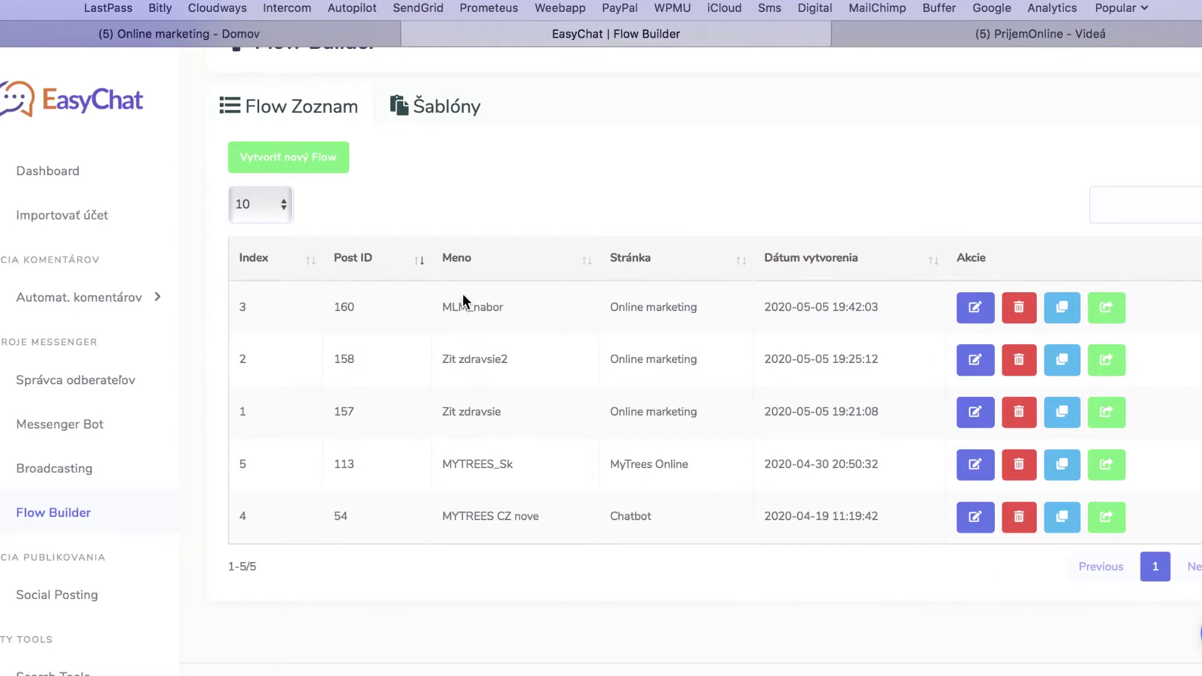
{"action": "left_click", "coordinate": [971, 413]}
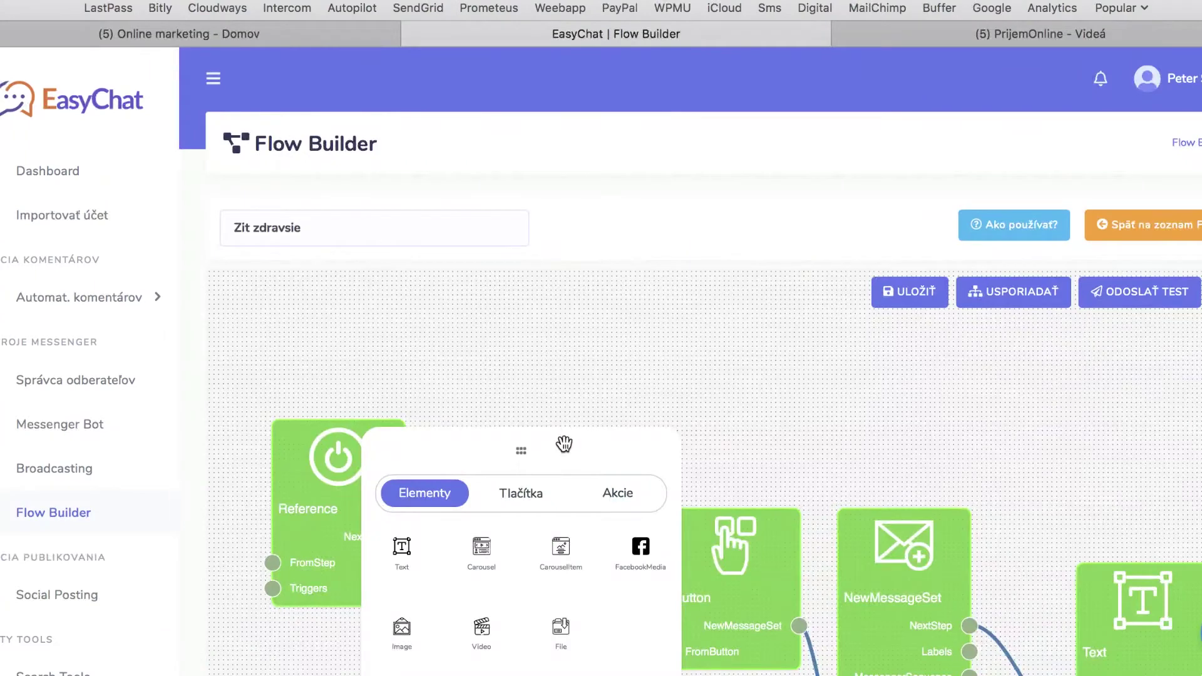
{"action": "left_click", "coordinate": [408, 464]}
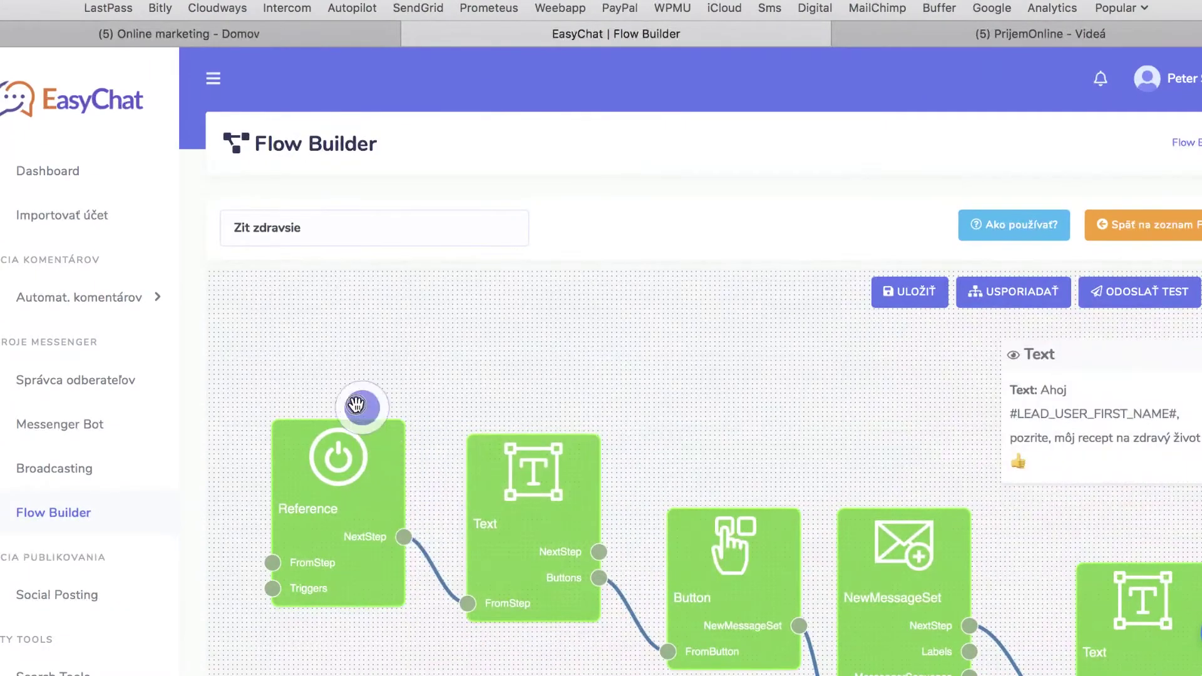
{"action": "scroll", "coordinate": [587, 397], "scroll_direction": "down", "scroll_amount": 3}
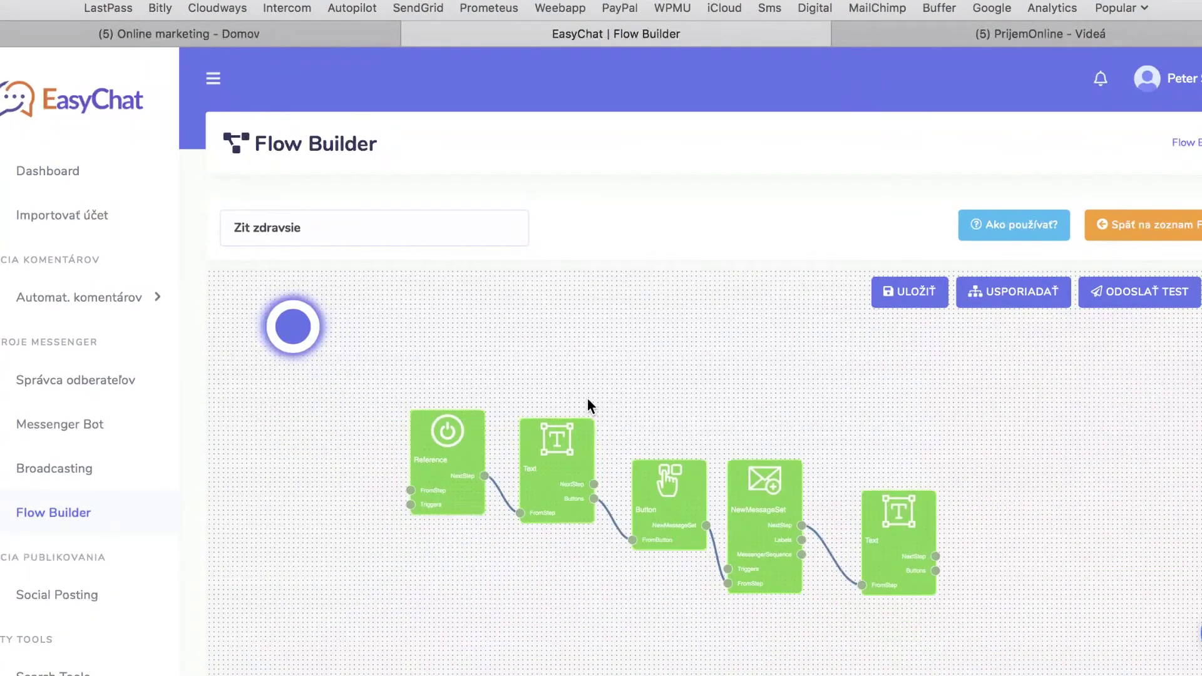
{"action": "left_click", "coordinate": [679, 424]}
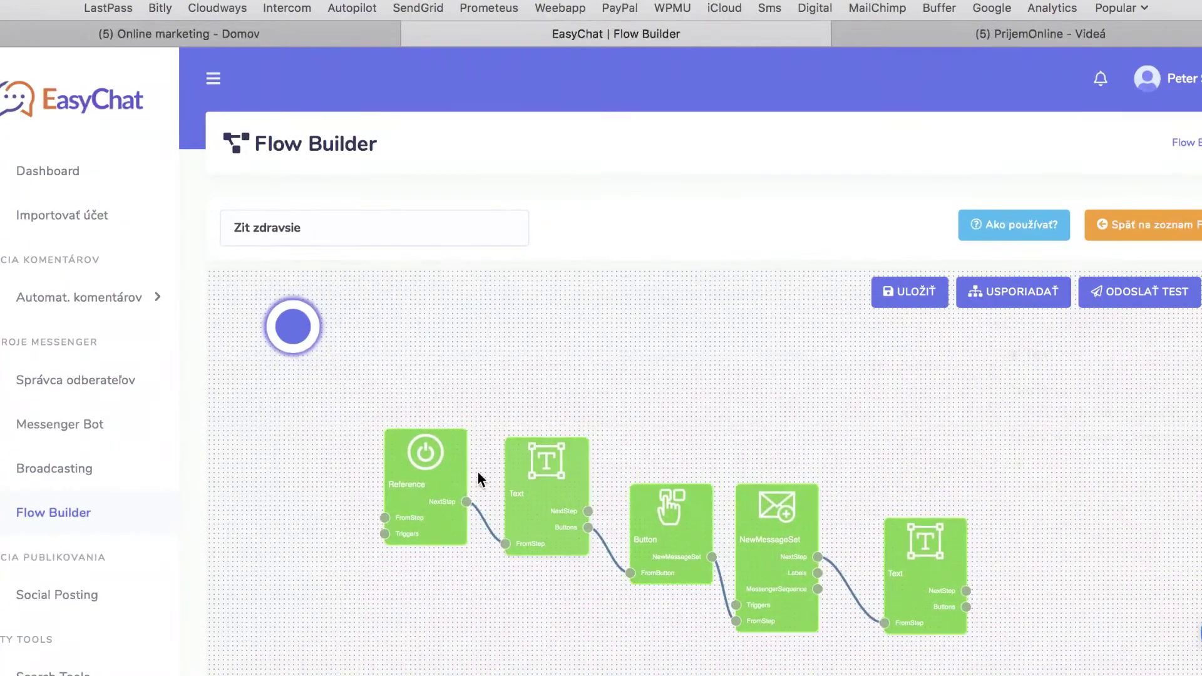
Step: Inspect the Reference element's MessageSet name and the contents of the connected Text, Button and NewMessageSet elements
{"action": "left_click", "coordinate": [448, 490]}
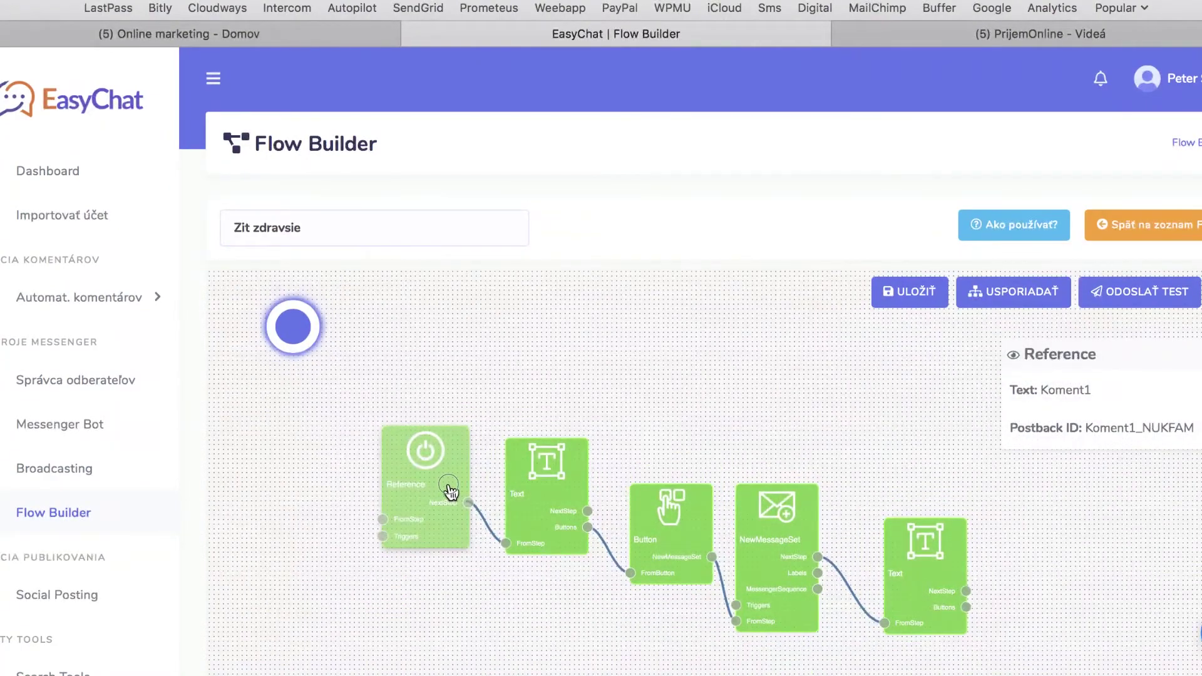
{"action": "double_click", "coordinate": [448, 489]}
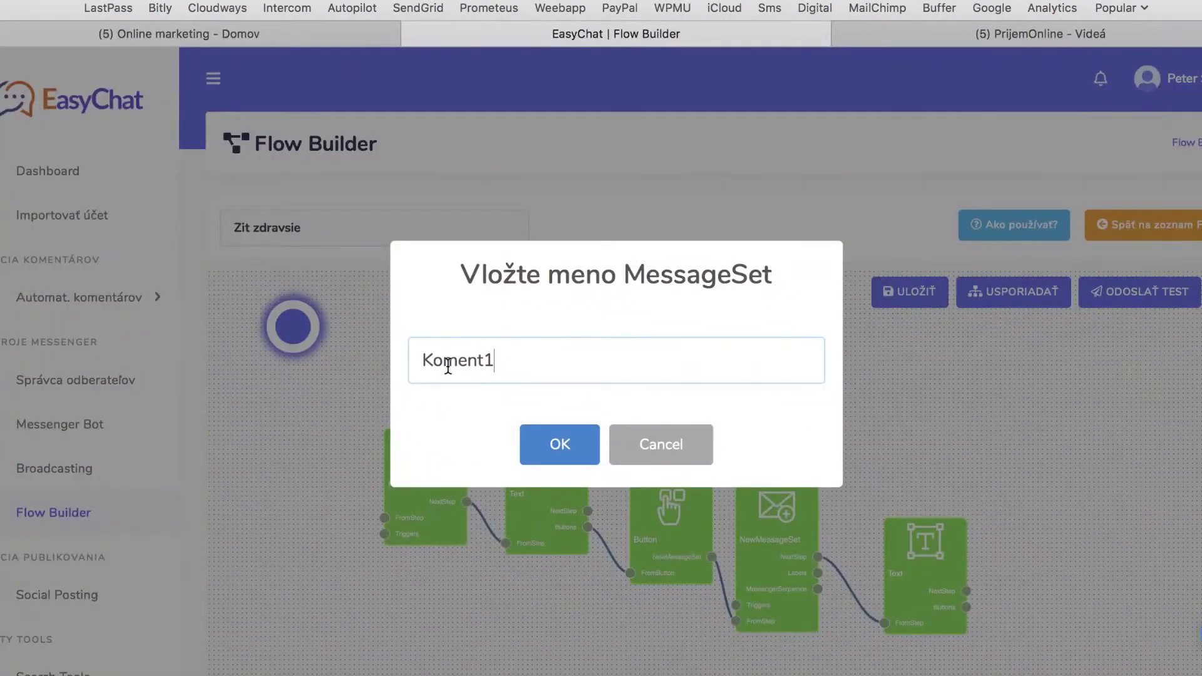
{"action": "left_click", "coordinate": [637, 449]}
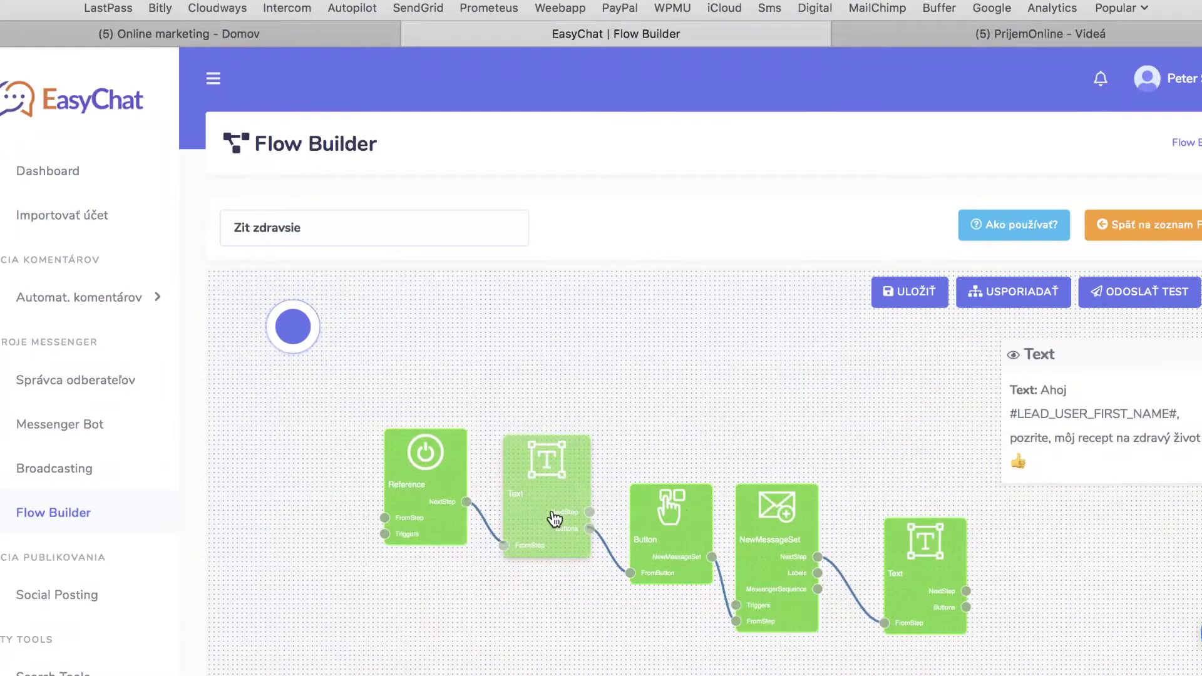
{"action": "mouse_move", "coordinate": [676, 523]}
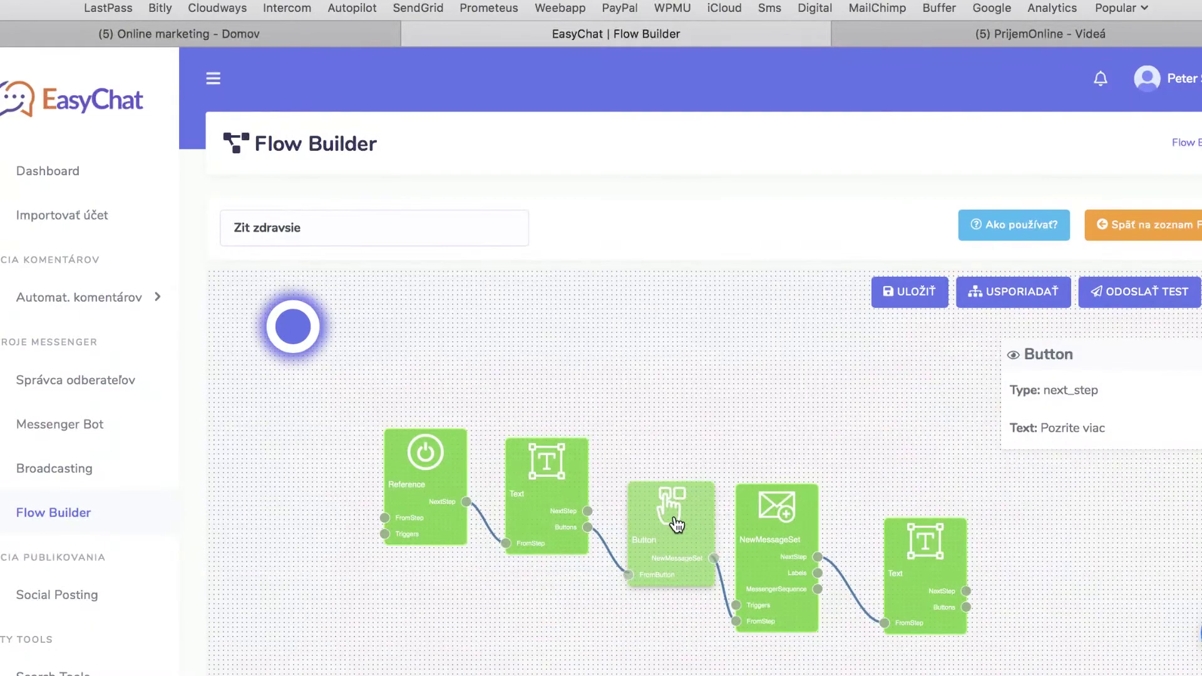
{"action": "mouse_move", "coordinate": [762, 537]}
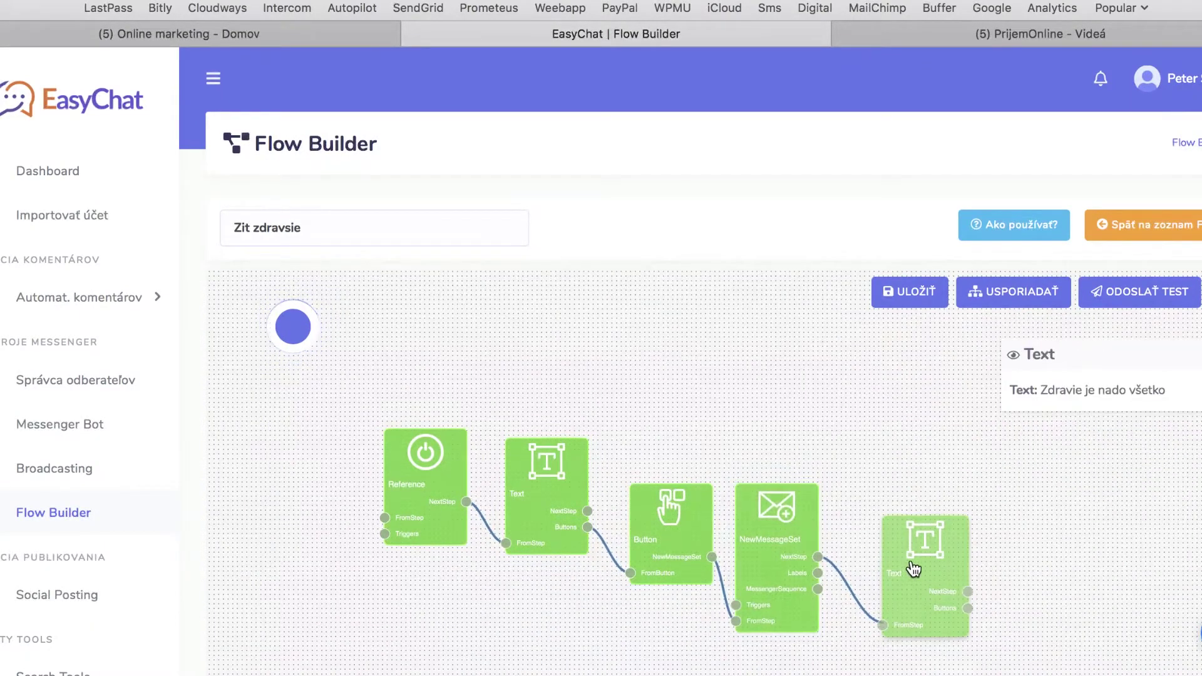
{"action": "mouse_move", "coordinate": [627, 520]}
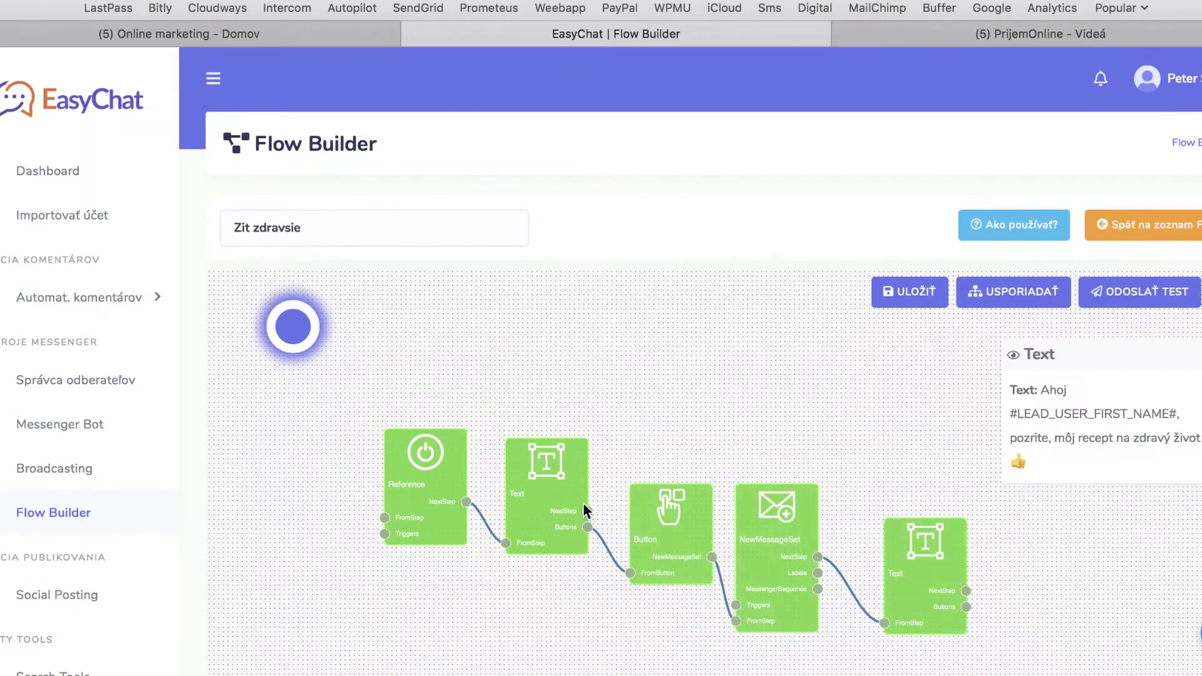
{"action": "mouse_move", "coordinate": [434, 489]}
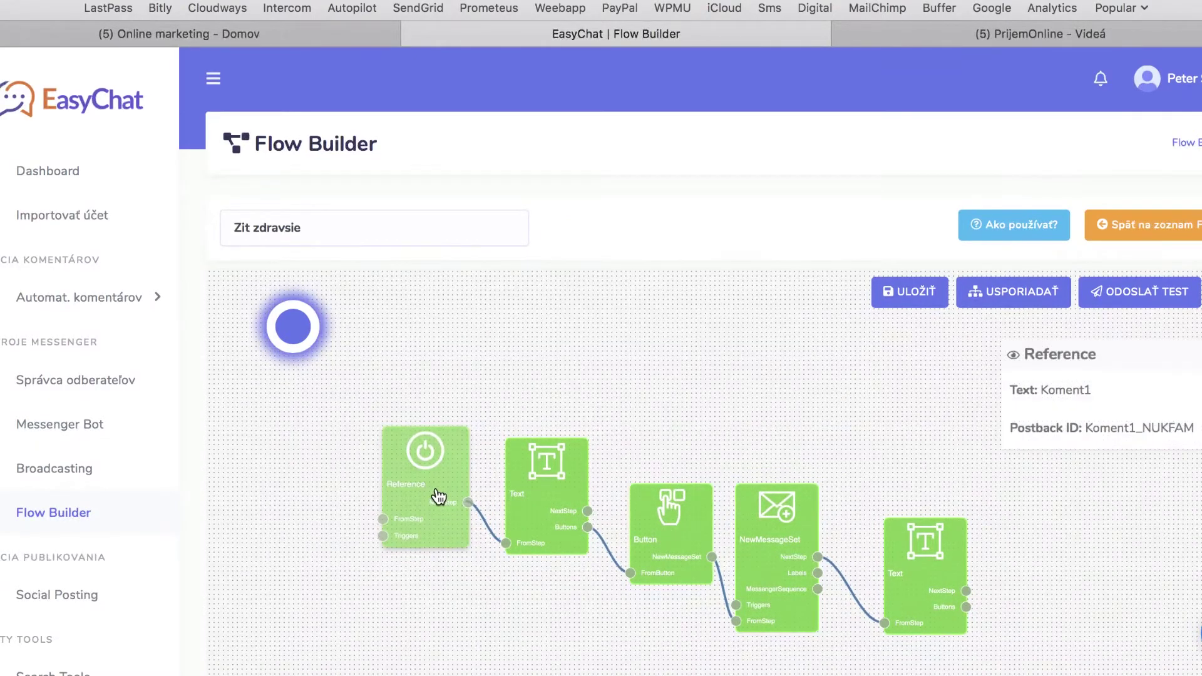
Step: Check the MessageSet name of the Reference element in the Zit zdravsie flow once more, then close it without editing
{"action": "double_click", "coordinate": [438, 496]}
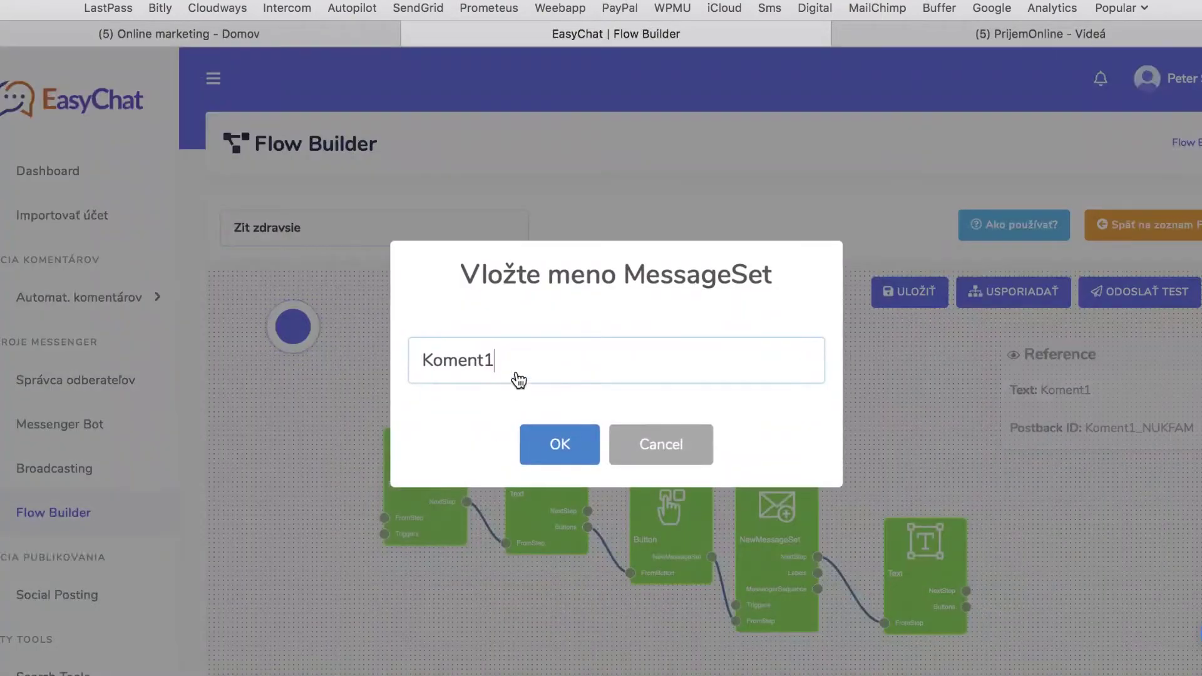
{"action": "left_click_drag", "start_coordinate": [521, 358], "coordinate": [411, 360]}
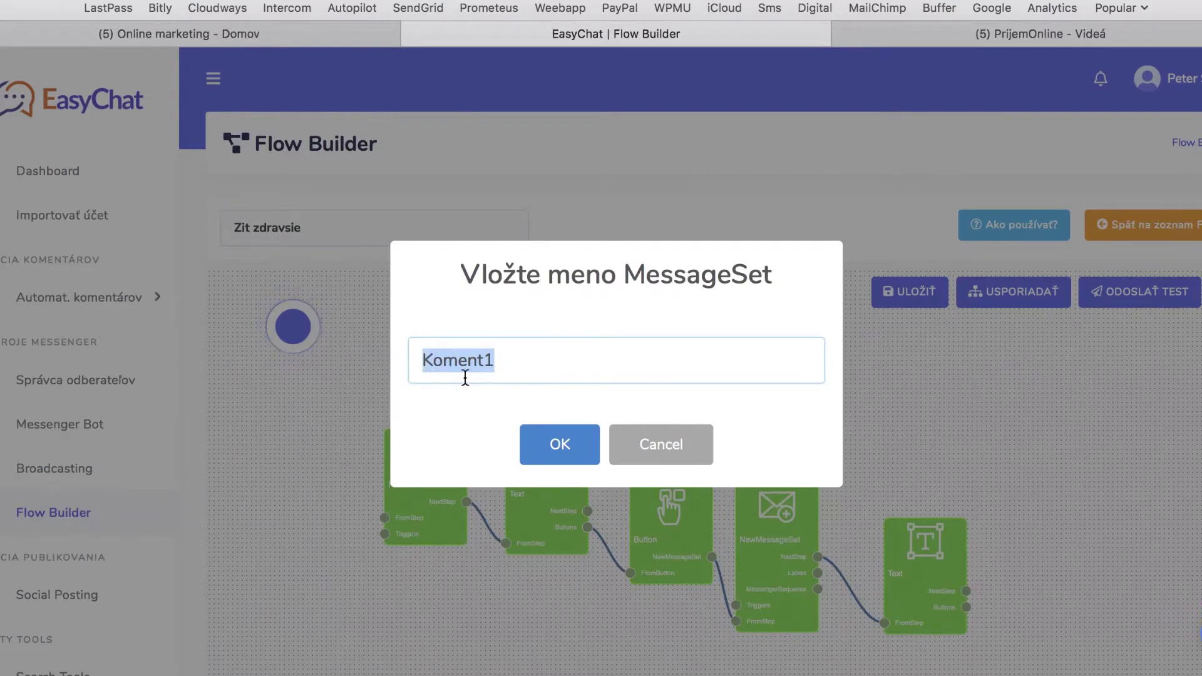
{"action": "left_click", "coordinate": [652, 443]}
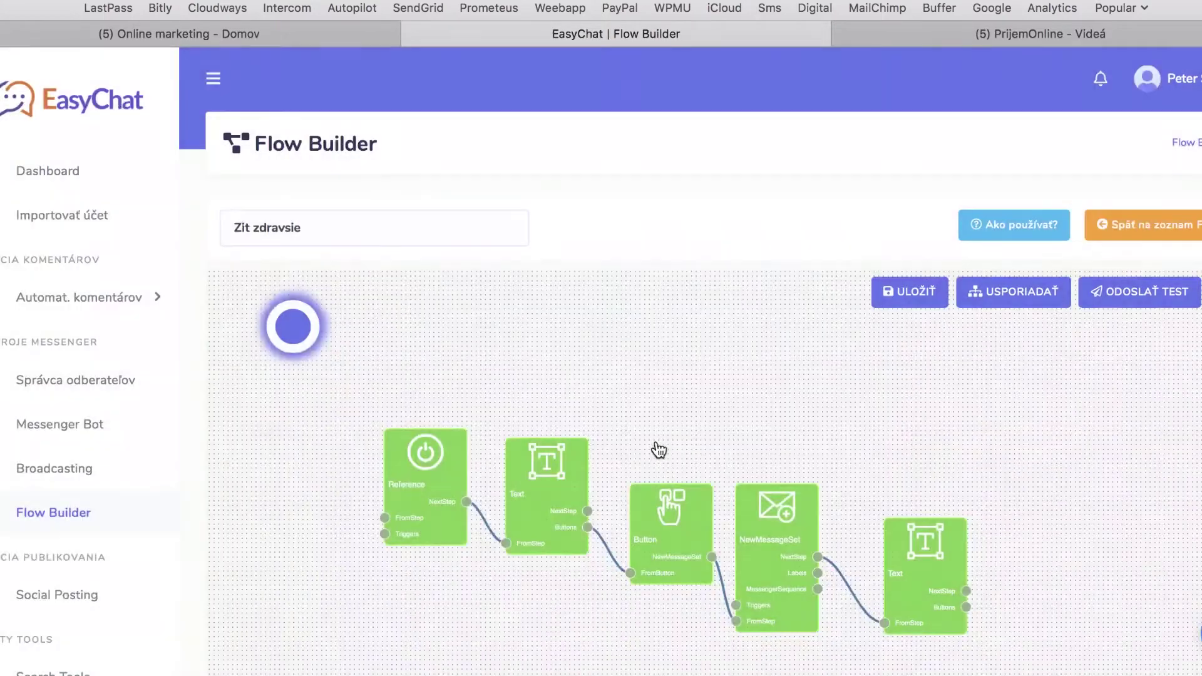
Step: Open the Zit zdravsie2 flow from the flow list and inspect its Reference element's MessageSet name and connected elements
{"action": "left_click", "coordinate": [69, 513]}
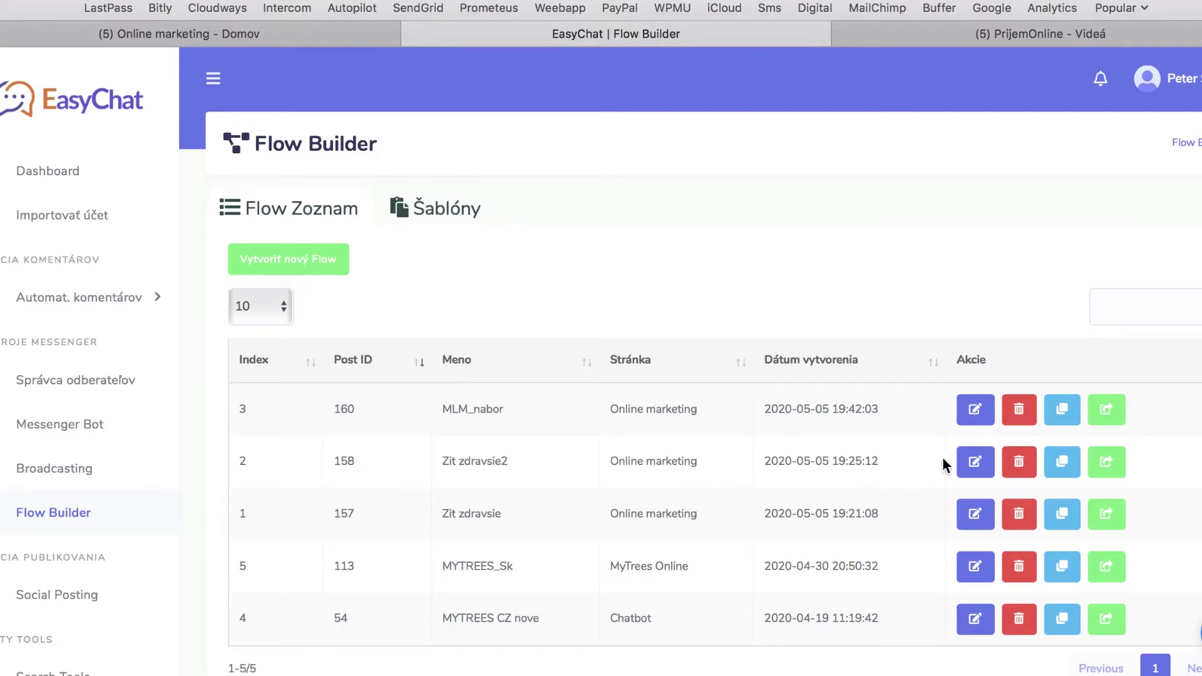
{"action": "left_click", "coordinate": [974, 462]}
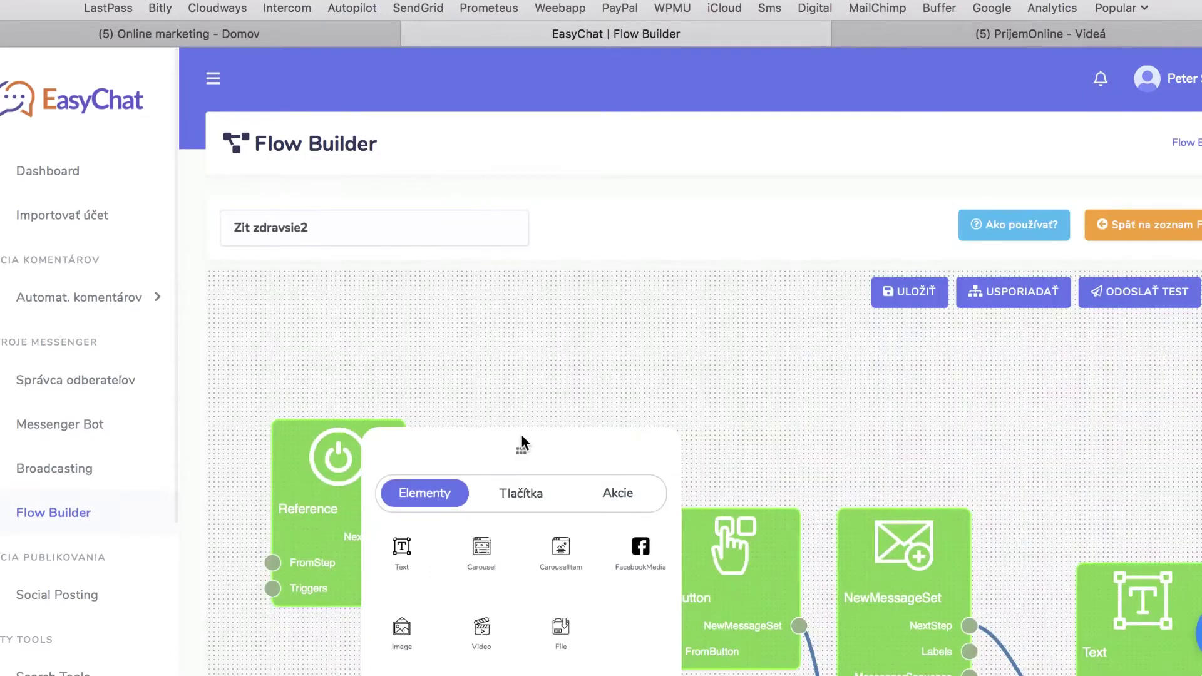
{"action": "left_click", "coordinate": [505, 446]}
{"action": "left_click", "coordinate": [371, 510]}
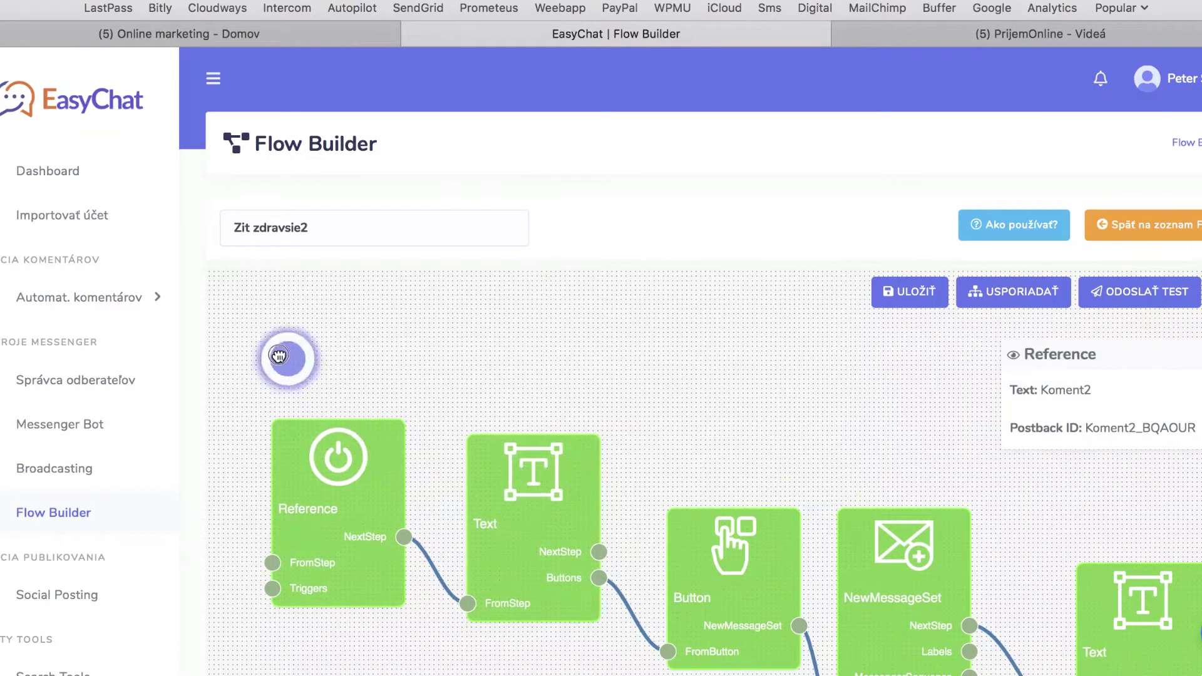
{"action": "double_click", "coordinate": [357, 508]}
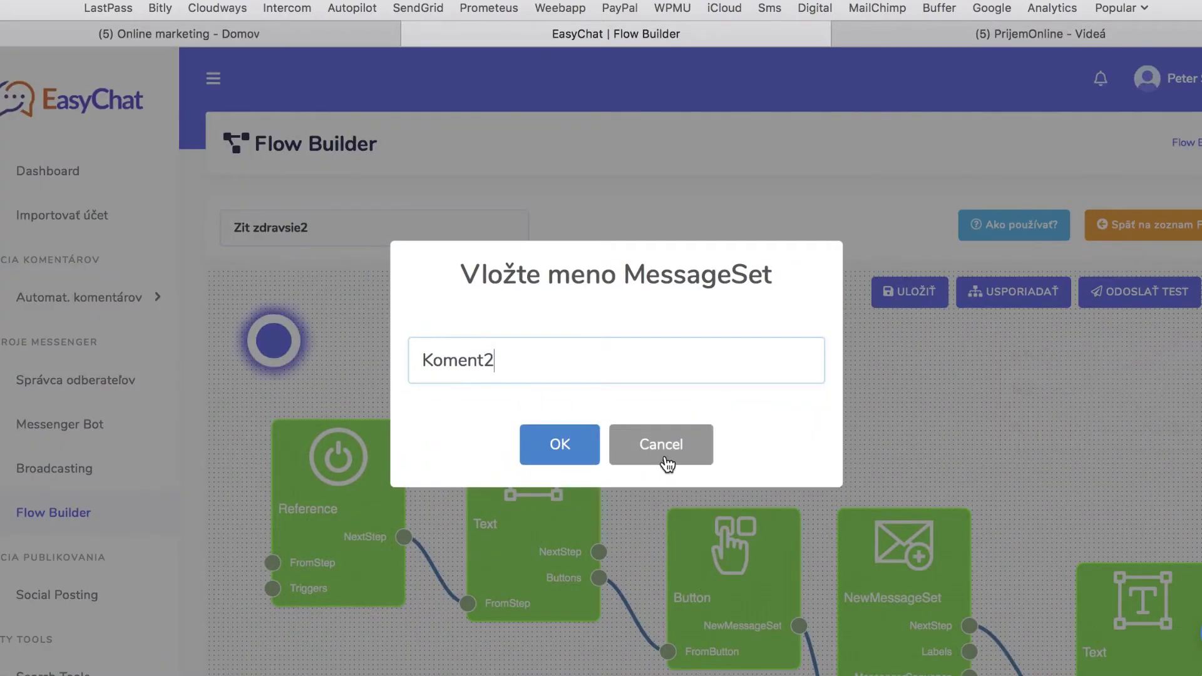
{"action": "left_click", "coordinate": [663, 457]}
{"action": "scroll", "coordinate": [678, 430], "scroll_direction": "down", "scroll_amount": 5}
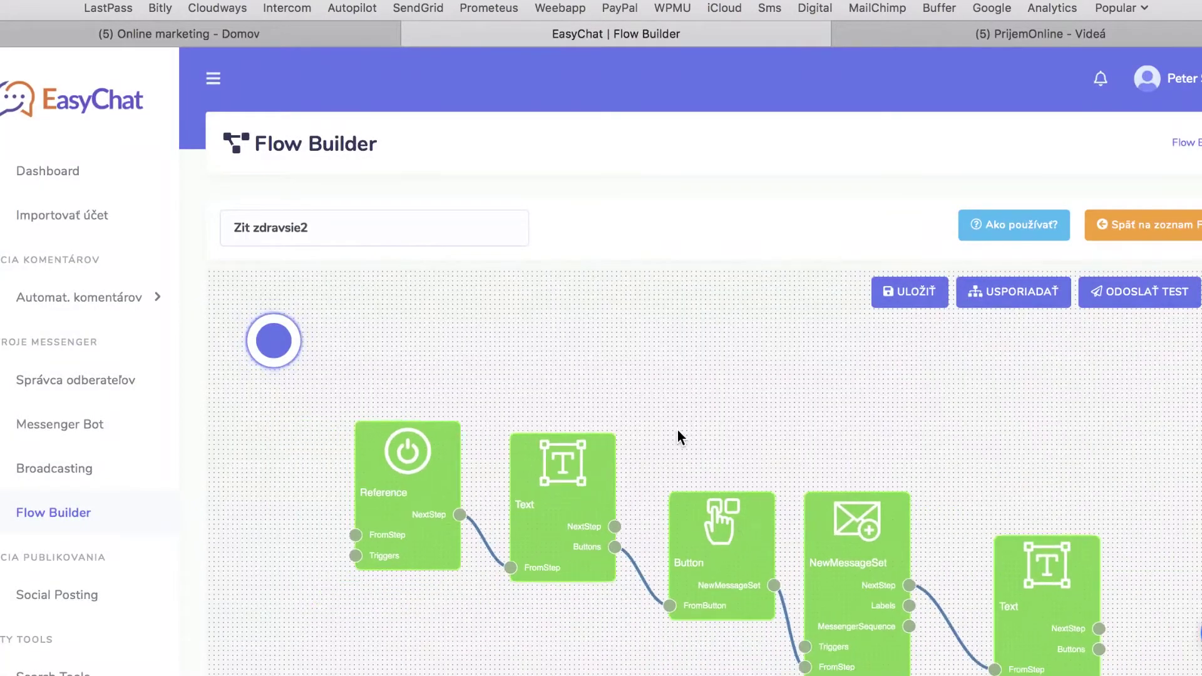
{"action": "left_click_drag", "start_coordinate": [681, 432], "coordinate": [653, 380]}
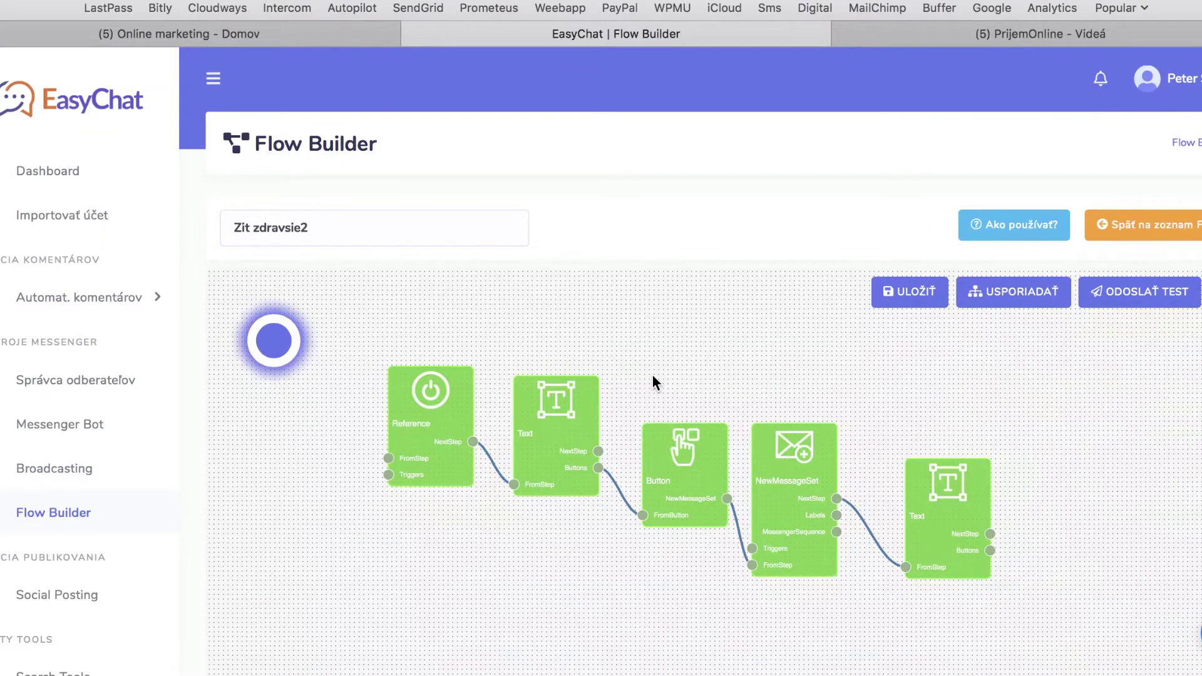
Step: Return to the flow list and clone the Zit zdravsie2 flow as Test web for the Online marketing page
{"action": "left_click", "coordinate": [69, 515]}
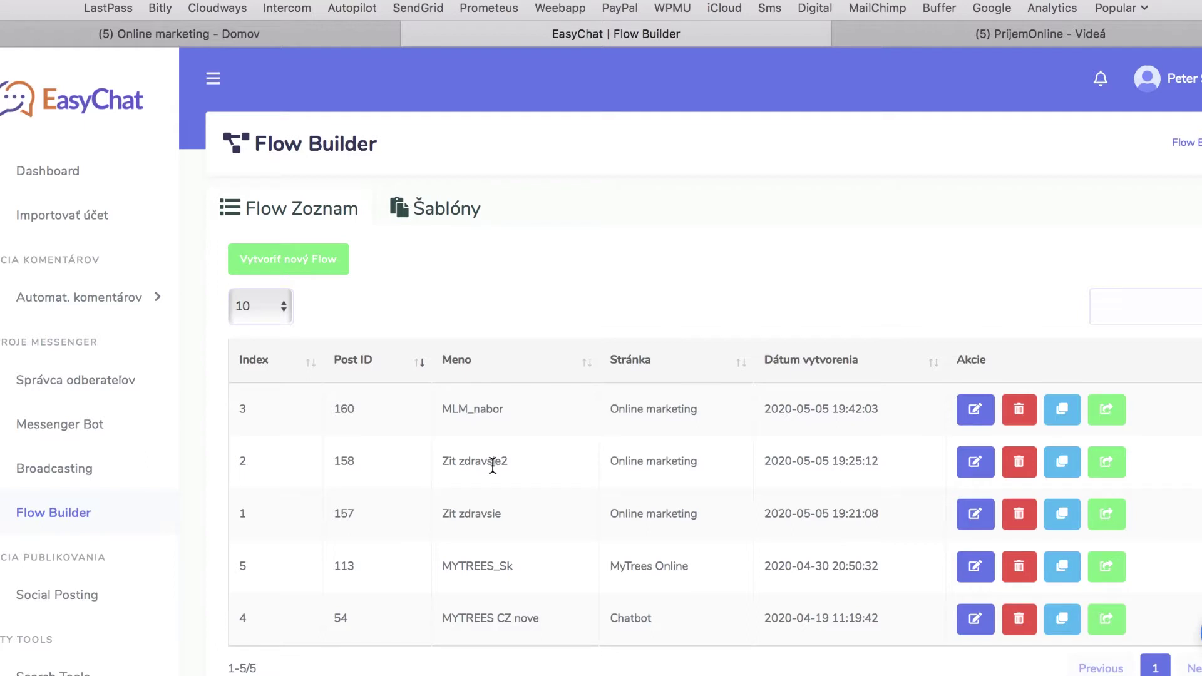
{"action": "left_click", "coordinate": [1063, 464]}
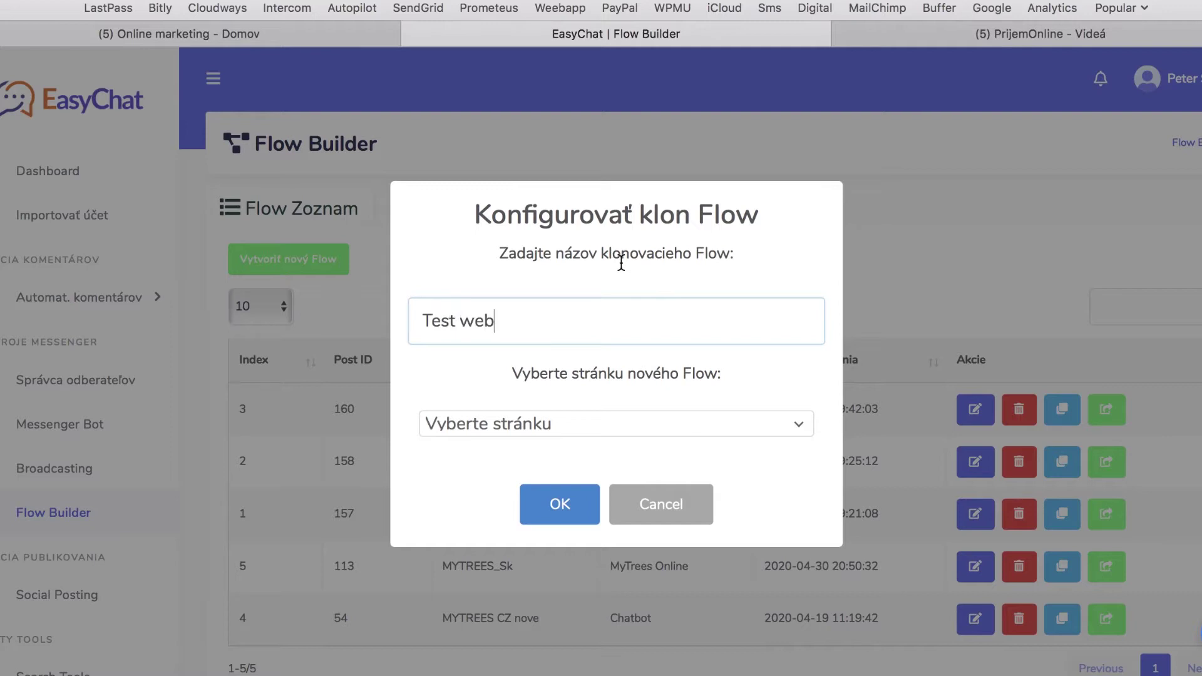
{"action": "left_click", "coordinate": [582, 423]}
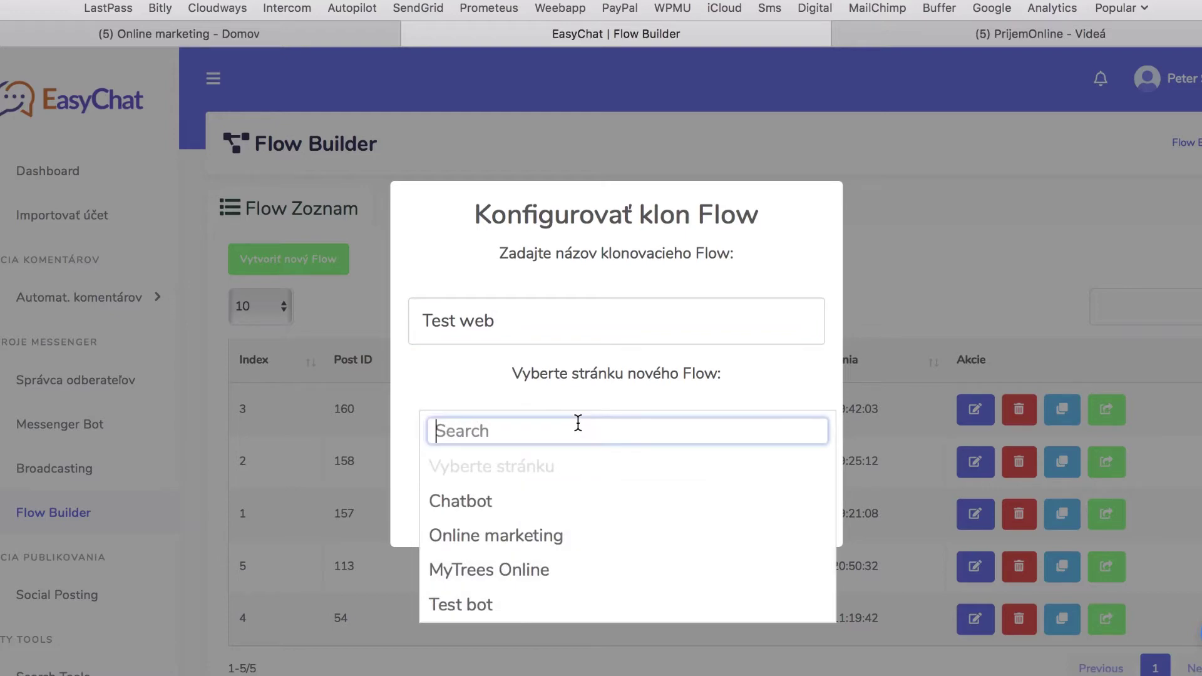
{"action": "left_click", "coordinate": [551, 536]}
{"action": "left_click", "coordinate": [560, 505]}
Step: Set the Reference element's MessageSet name to Koment3 in the Test web flow
{"action": "left_click_drag", "start_coordinate": [564, 460], "coordinate": [490, 338]}
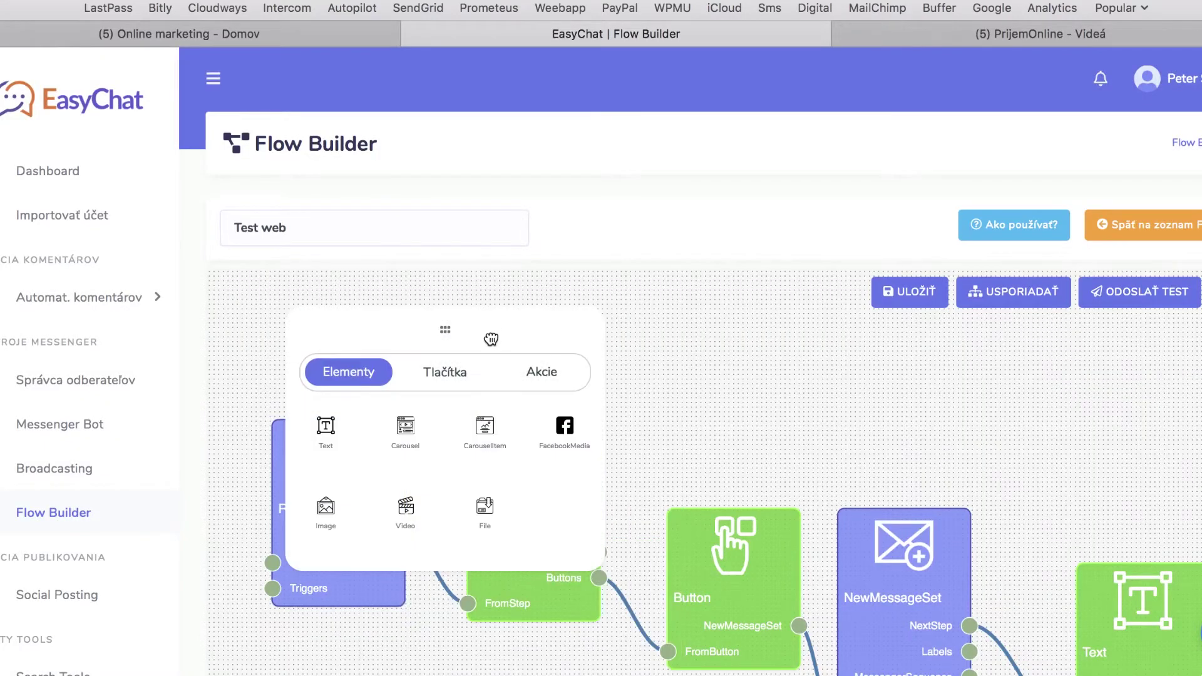
{"action": "double_click", "coordinate": [378, 483]}
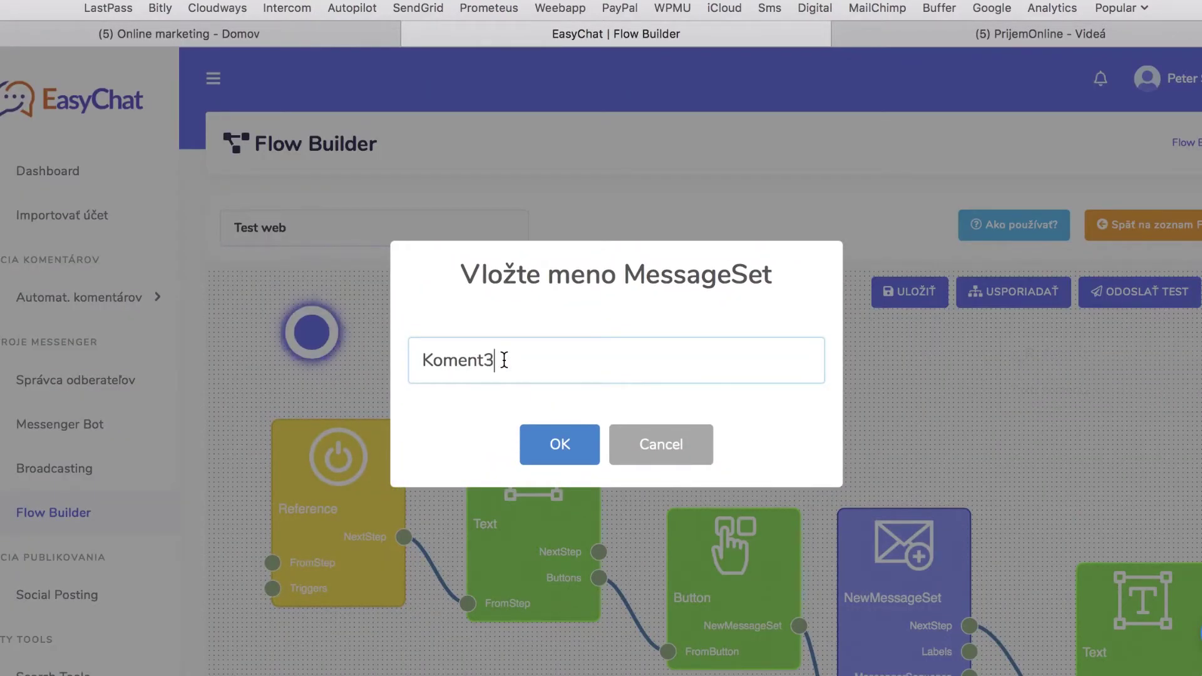
{"action": "left_click", "coordinate": [555, 445]}
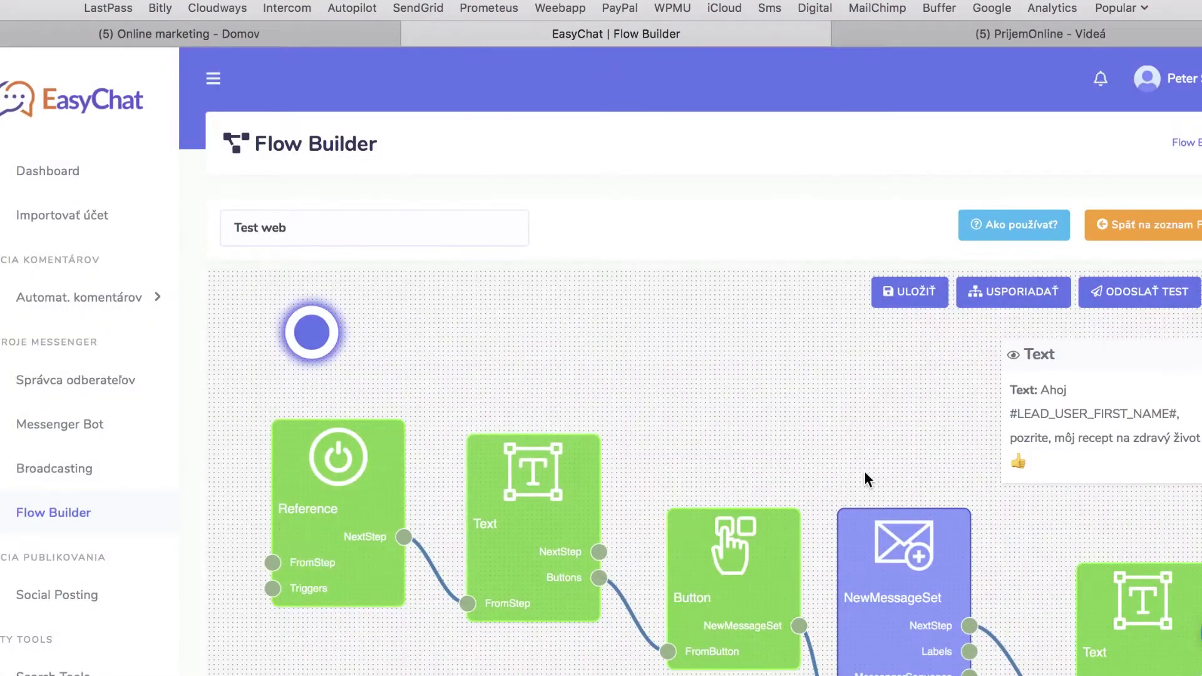
Step: Confirm the NewMessageSet element's name as 2 and save the Test web flow
{"action": "left_click_drag", "start_coordinate": [864, 469], "coordinate": [824, 434]}
{"action": "scroll", "coordinate": [826, 436], "scroll_direction": "down", "scroll_amount": 4}
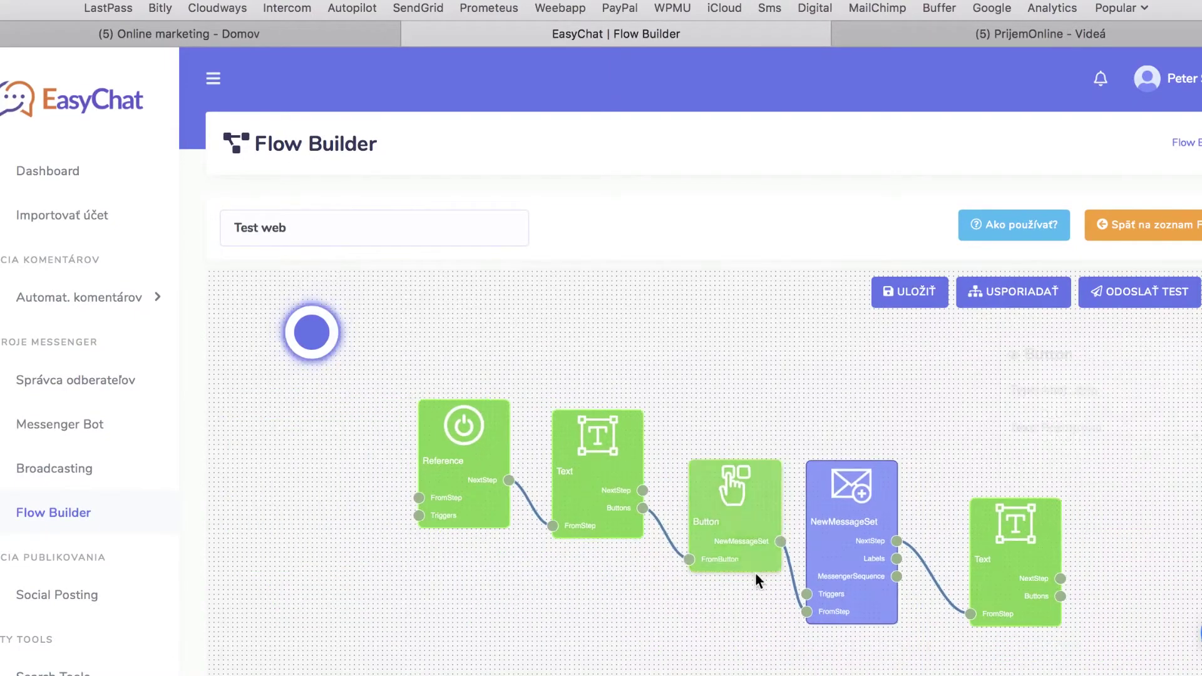
{"action": "mouse_move", "coordinate": [760, 556]}
{"action": "left_click_drag", "start_coordinate": [734, 594], "coordinate": [678, 594]}
{"action": "double_click", "coordinate": [776, 556]}
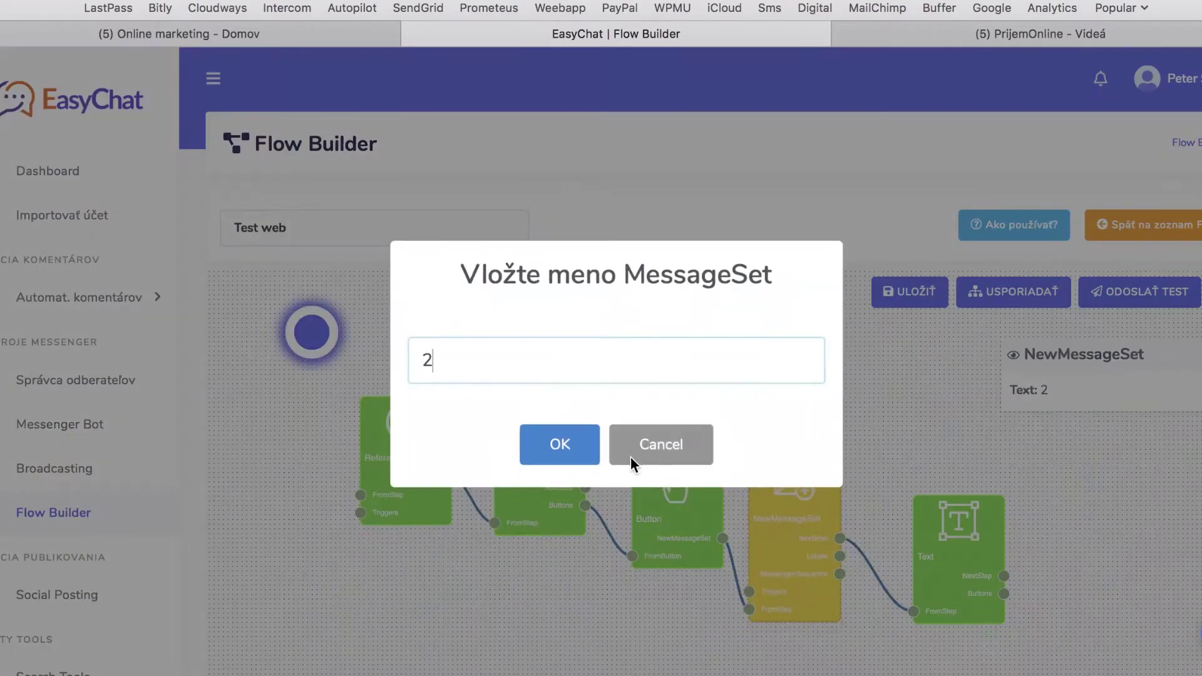
{"action": "left_click", "coordinate": [578, 456]}
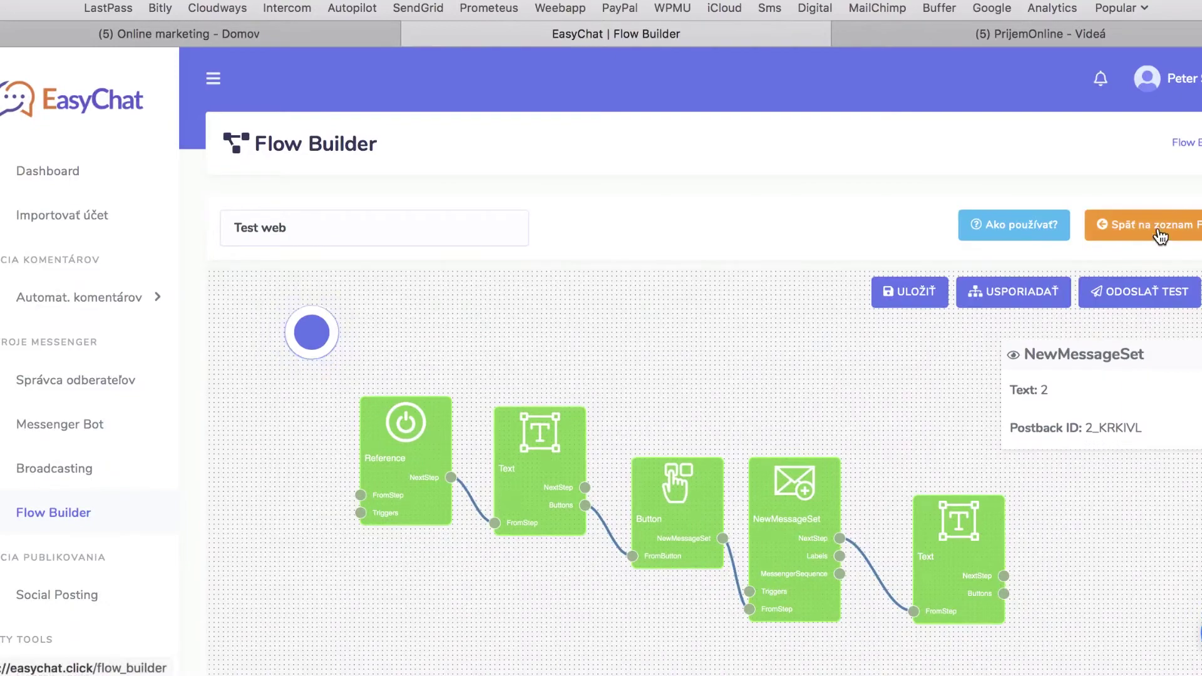
{"action": "left_click", "coordinate": [920, 296]}
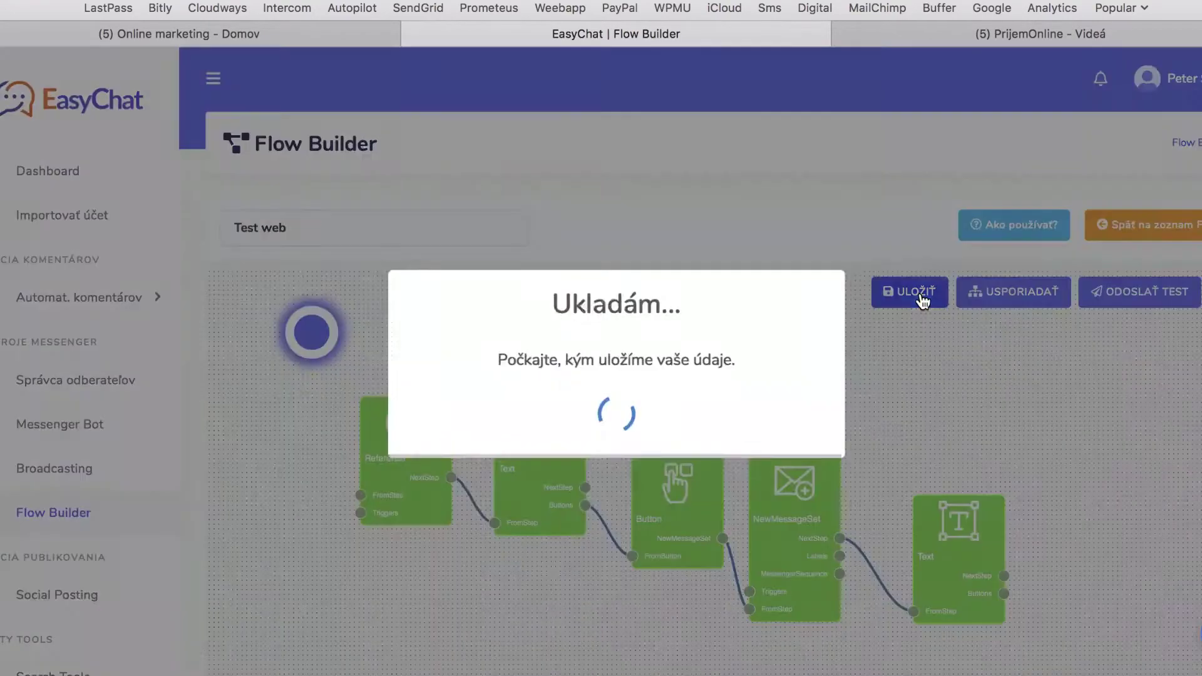
{"action": "left_click", "coordinate": [620, 474]}
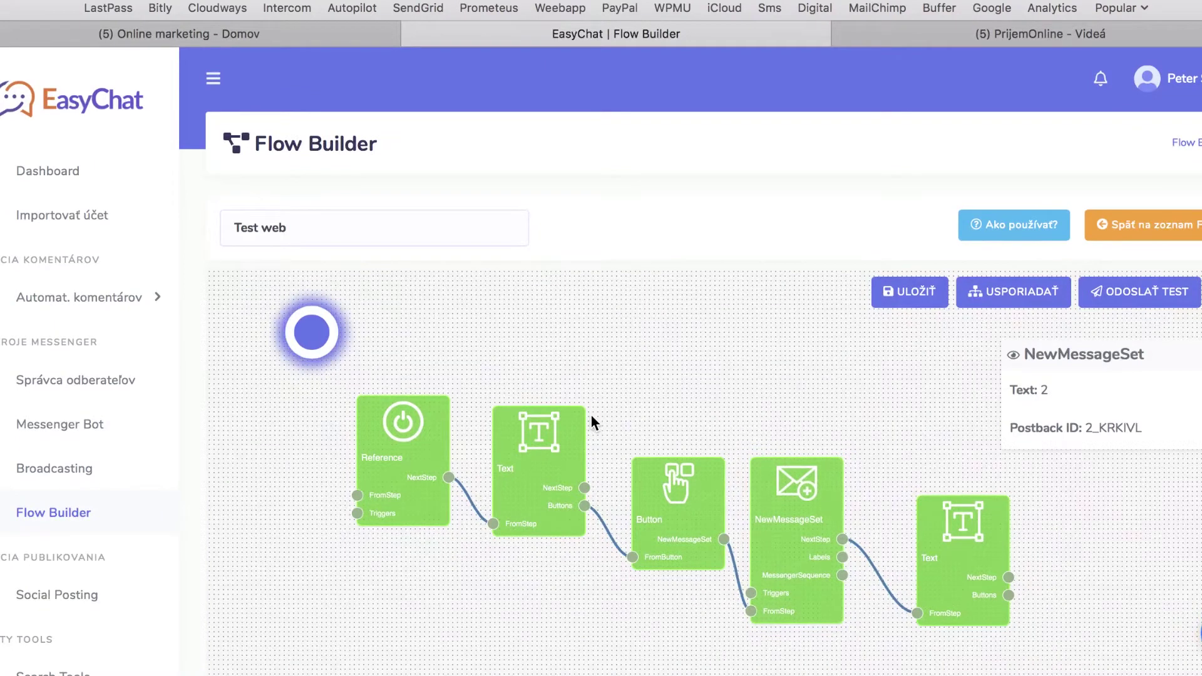
Step: Inspect the Reference element's details and the message in the first Text element of the Test web flow
{"action": "mouse_move", "coordinate": [523, 442]}
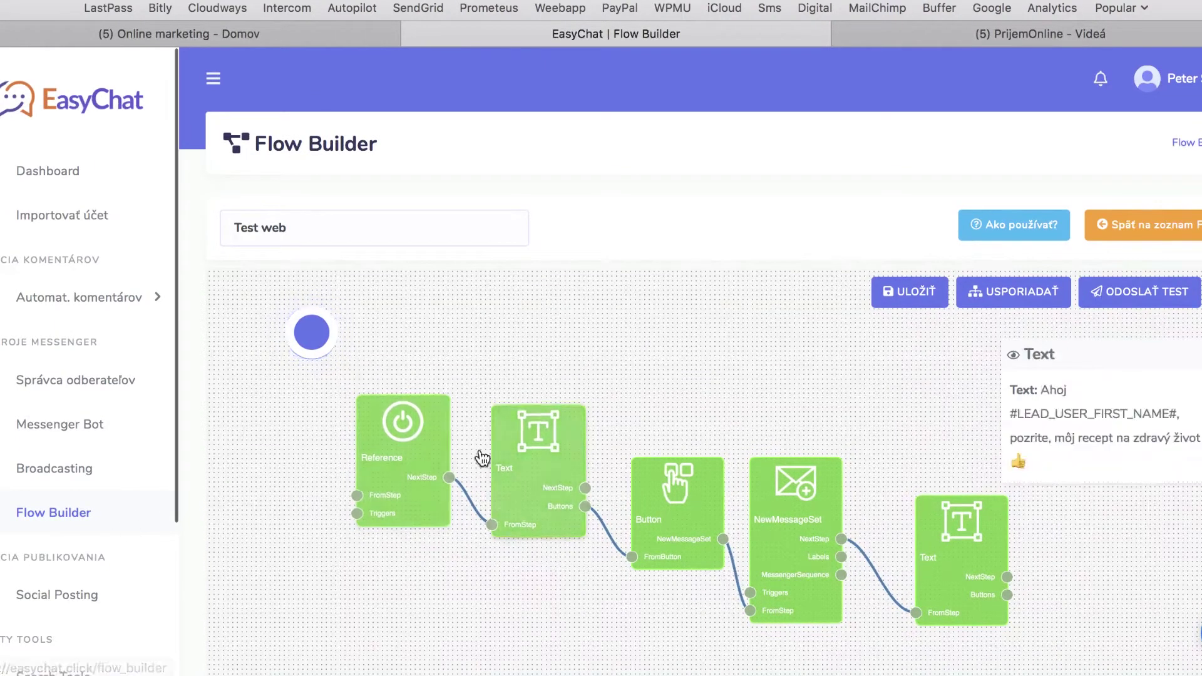
{"action": "mouse_move", "coordinate": [412, 494]}
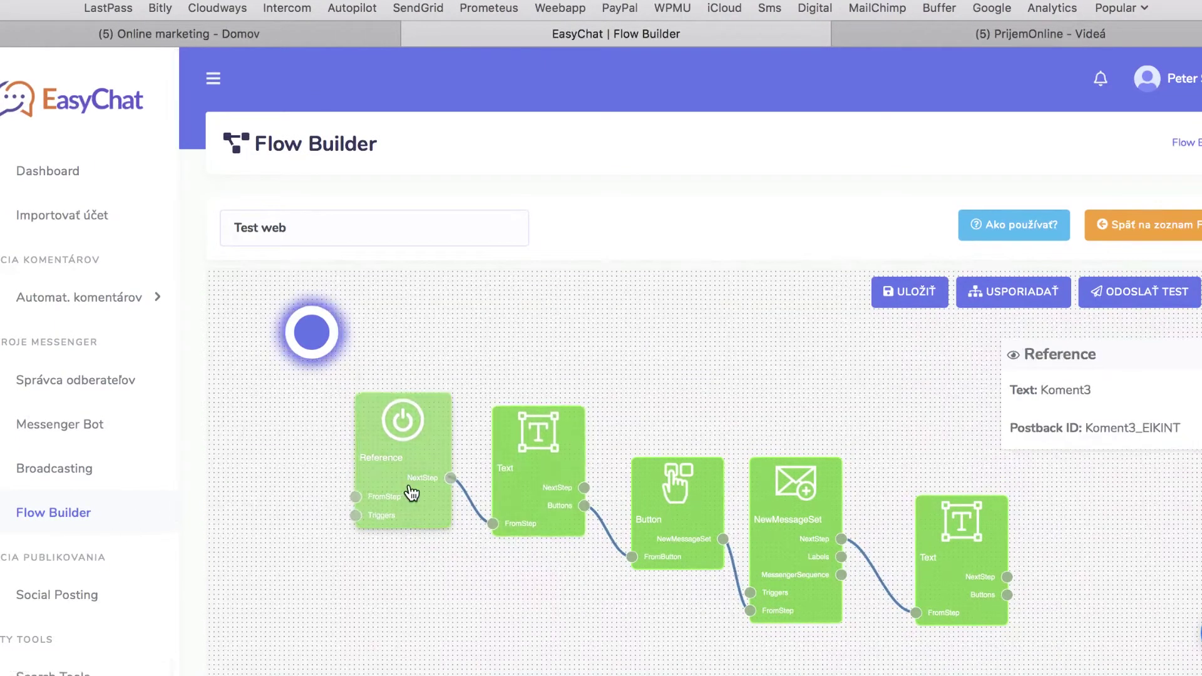
{"action": "double_click", "coordinate": [526, 486]}
{"action": "left_click_drag", "start_coordinate": [609, 365], "coordinate": [426, 365]}
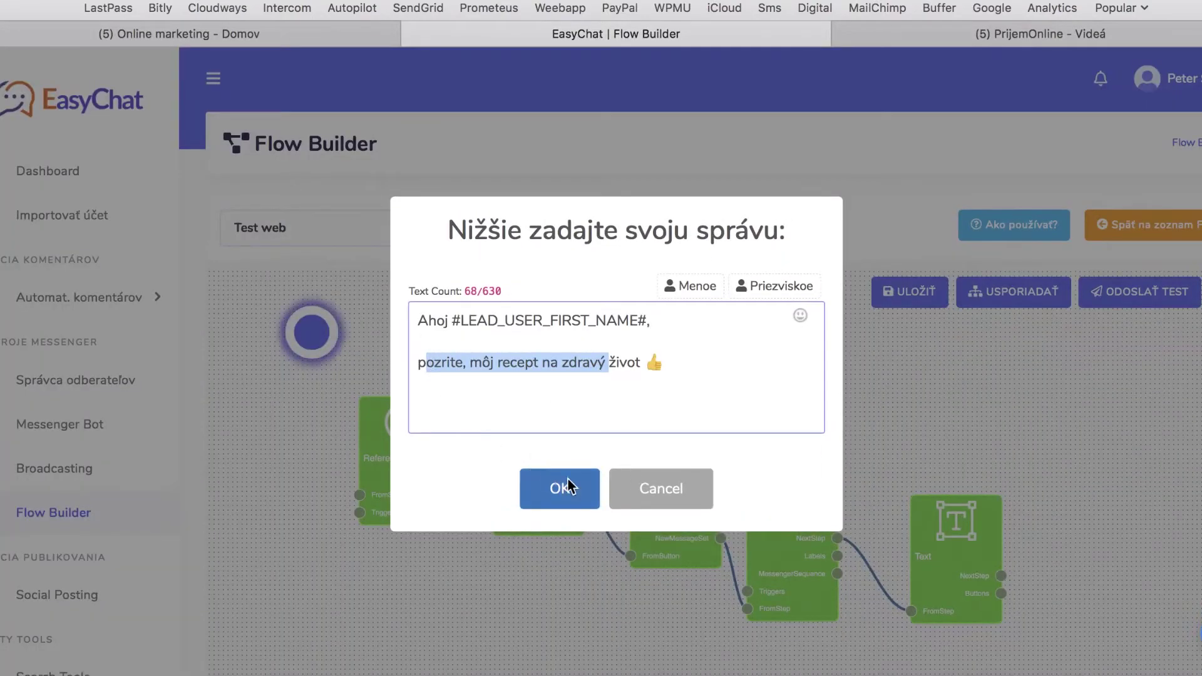
{"action": "left_click", "coordinate": [648, 490]}
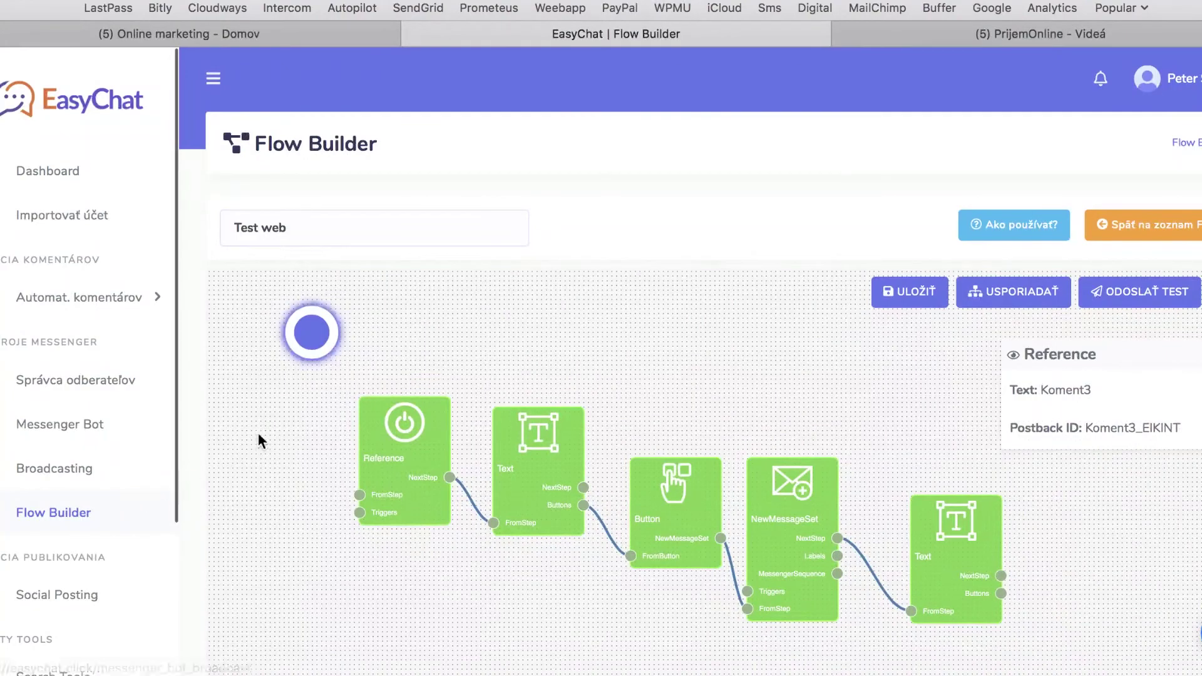
Step: Return to the flow list and create a new flow for the Chatbot page with a name beginning with Test2_w
{"action": "scroll", "coordinate": [80, 510], "scroll_direction": "down", "scroll_amount": 1}
{"action": "left_click", "coordinate": [78, 510]}
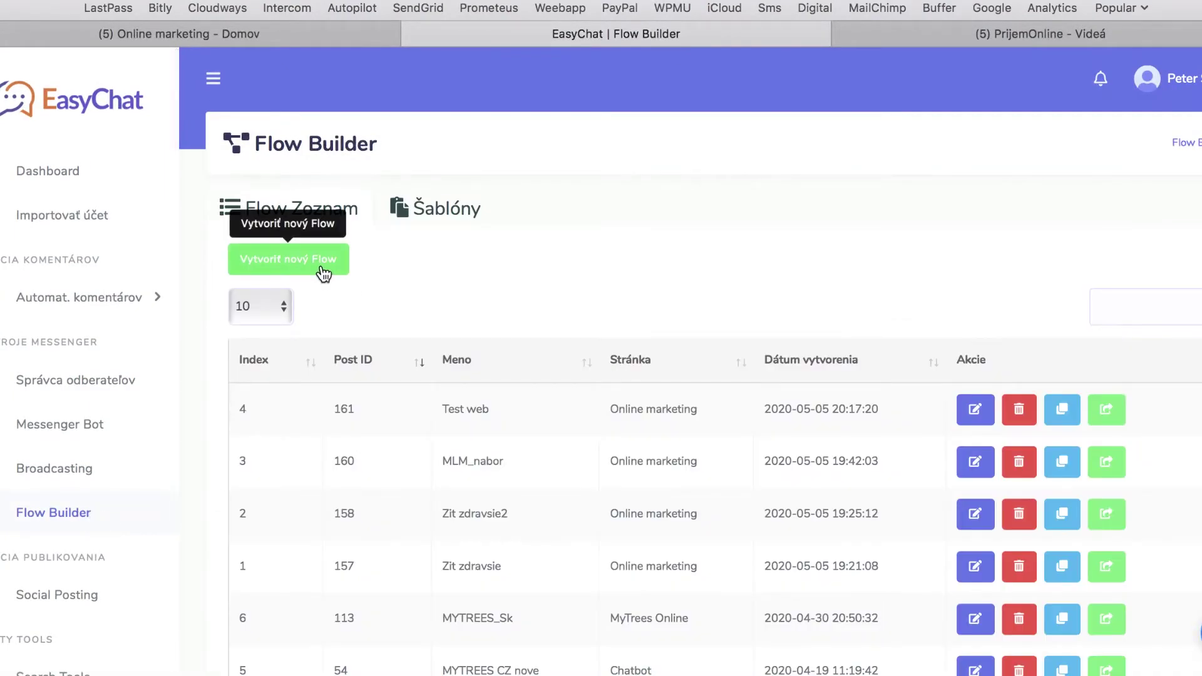
{"action": "left_click", "coordinate": [317, 268]}
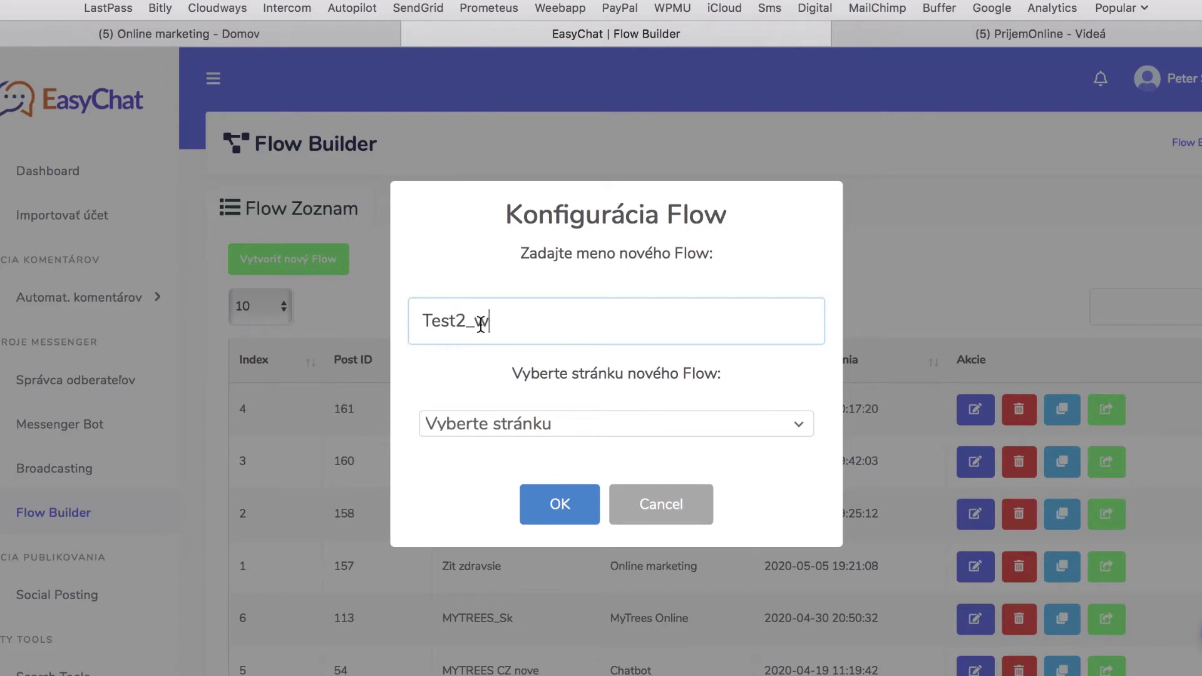
{"action": "left_click", "coordinate": [521, 424]}
{"action": "left_click", "coordinate": [501, 496]}
{"action": "left_click", "coordinate": [559, 504]}
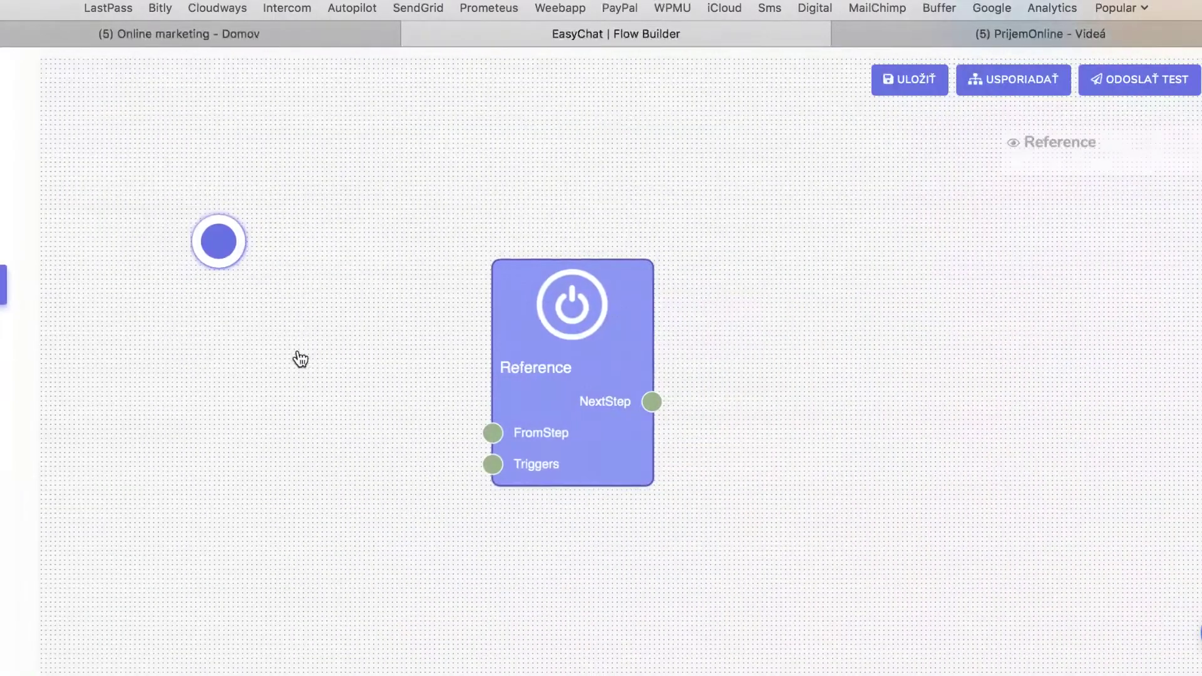
Step: Add a Text element beside the Reference element and connect Reference's NextStep to the Text element's FromStep
{"action": "left_click", "coordinate": [218, 242]}
{"action": "left_click_drag", "start_coordinate": [238, 233], "coordinate": [141, 105]}
{"action": "left_click", "coordinate": [510, 290]}
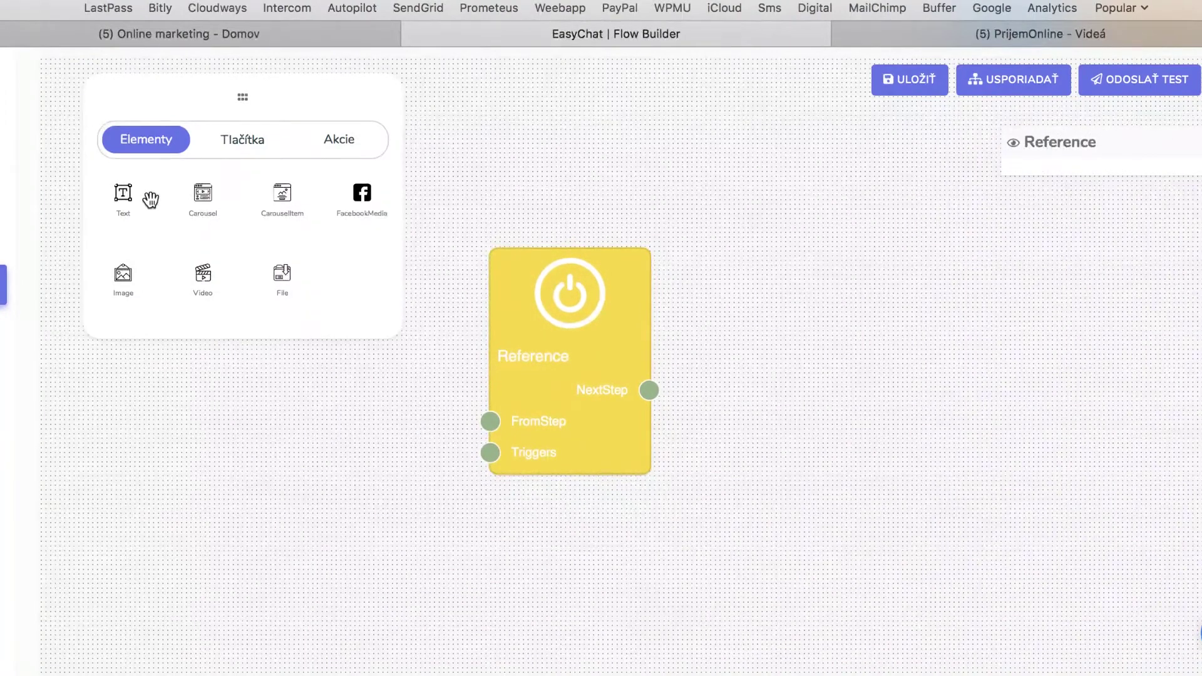
{"action": "left_click_drag", "start_coordinate": [122, 193], "coordinate": [756, 335]}
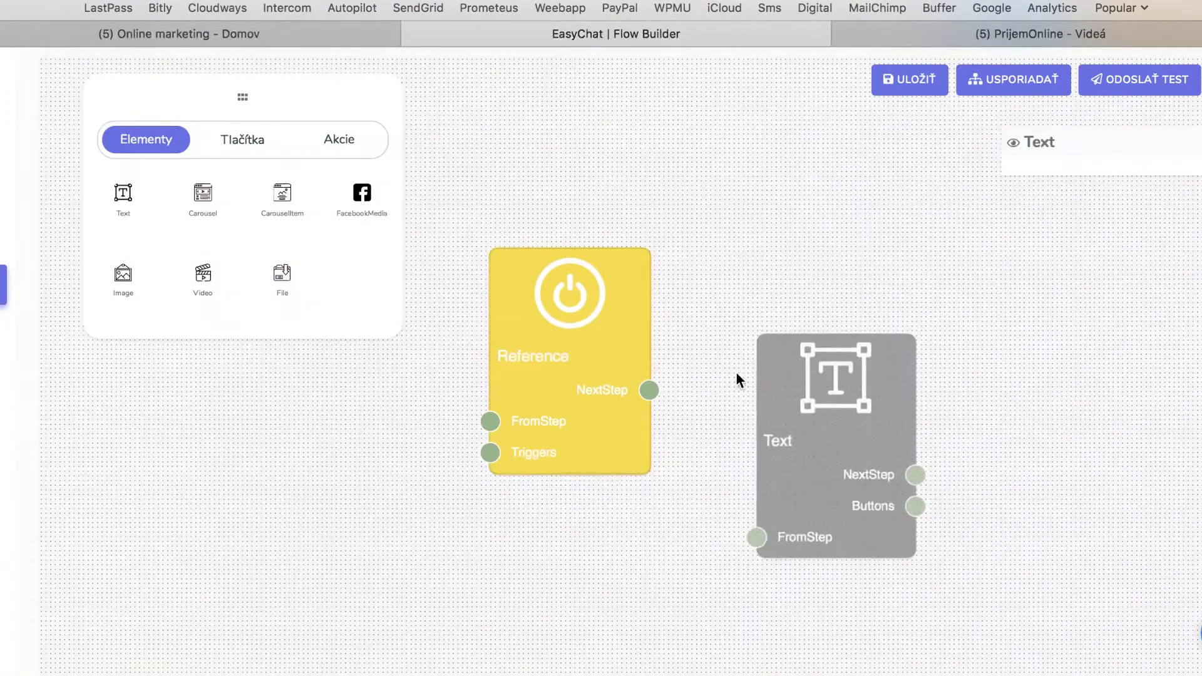
{"action": "left_click_drag", "start_coordinate": [652, 389], "coordinate": [761, 536]}
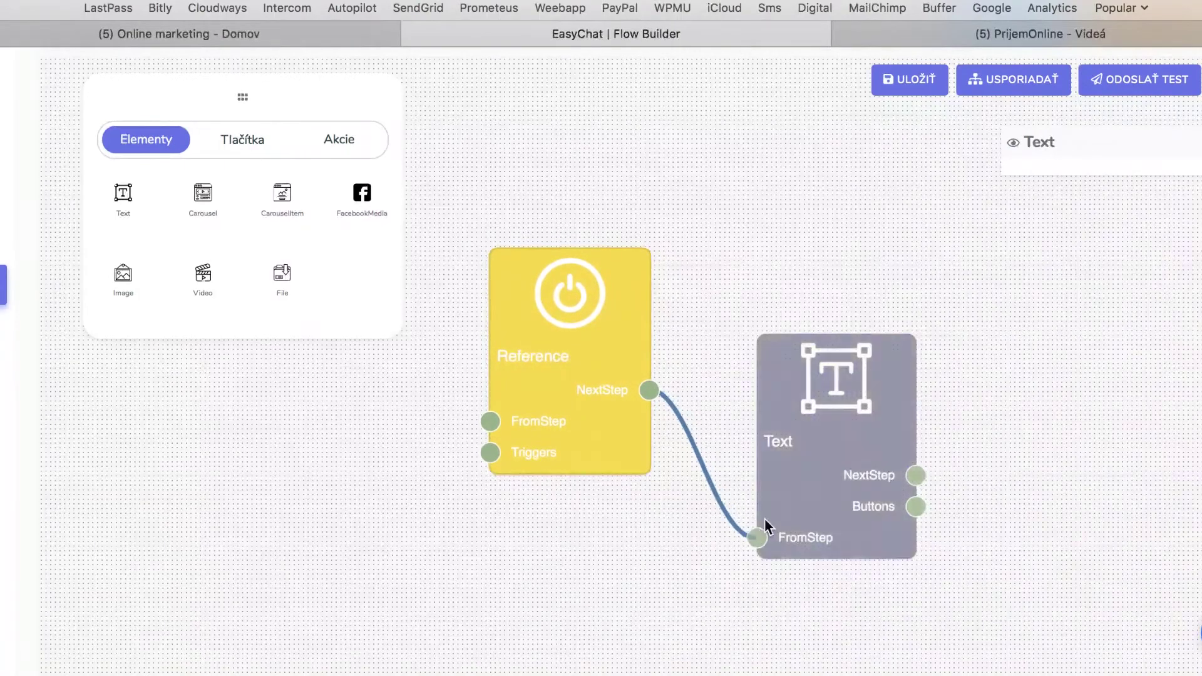
Step: Reposition the Reference and Text elements so they sit closer together on the canvas
{"action": "left_click_drag", "start_coordinate": [799, 432], "coordinate": [762, 371]}
{"action": "left_click_drag", "start_coordinate": [602, 371], "coordinate": [576, 362]}
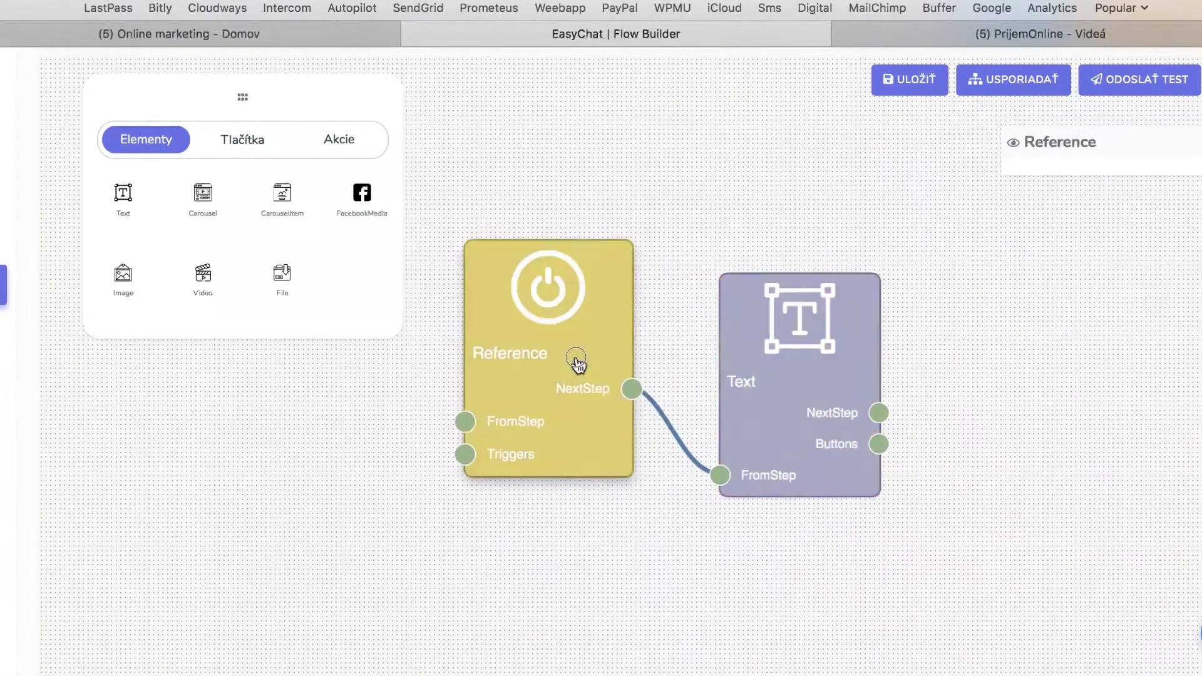
{"action": "left_click_drag", "start_coordinate": [740, 375], "coordinate": [705, 368]}
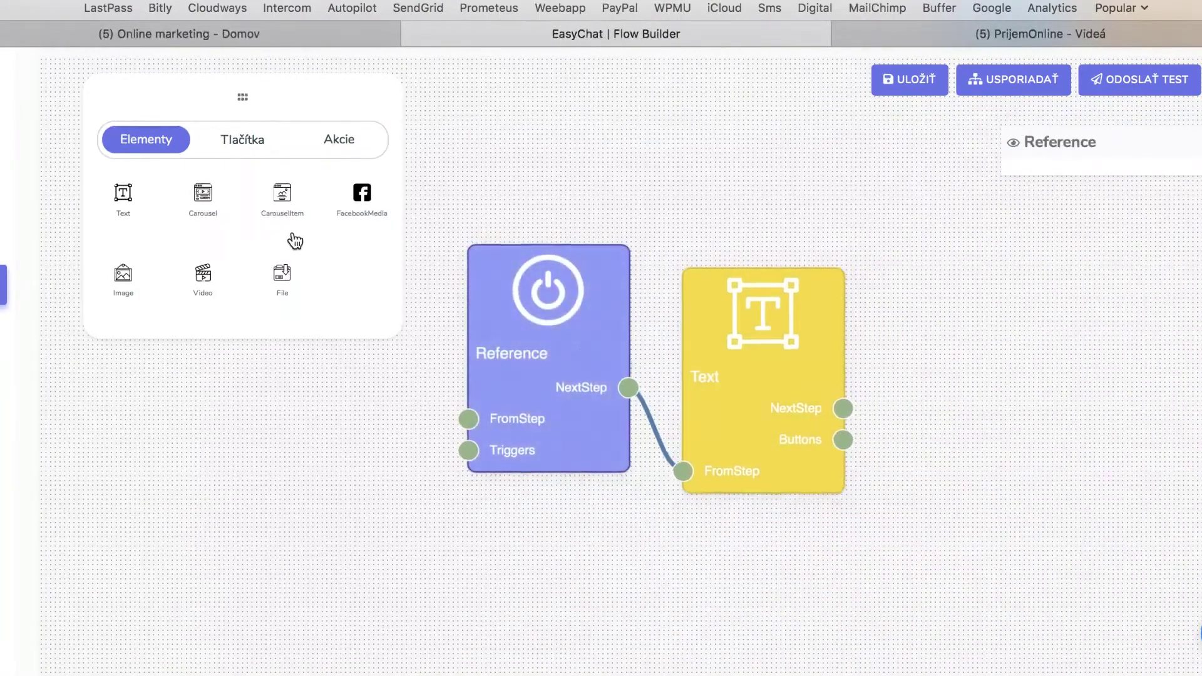
Step: Add a Button element to the canvas beside the Text element
{"action": "left_click", "coordinate": [337, 139]}
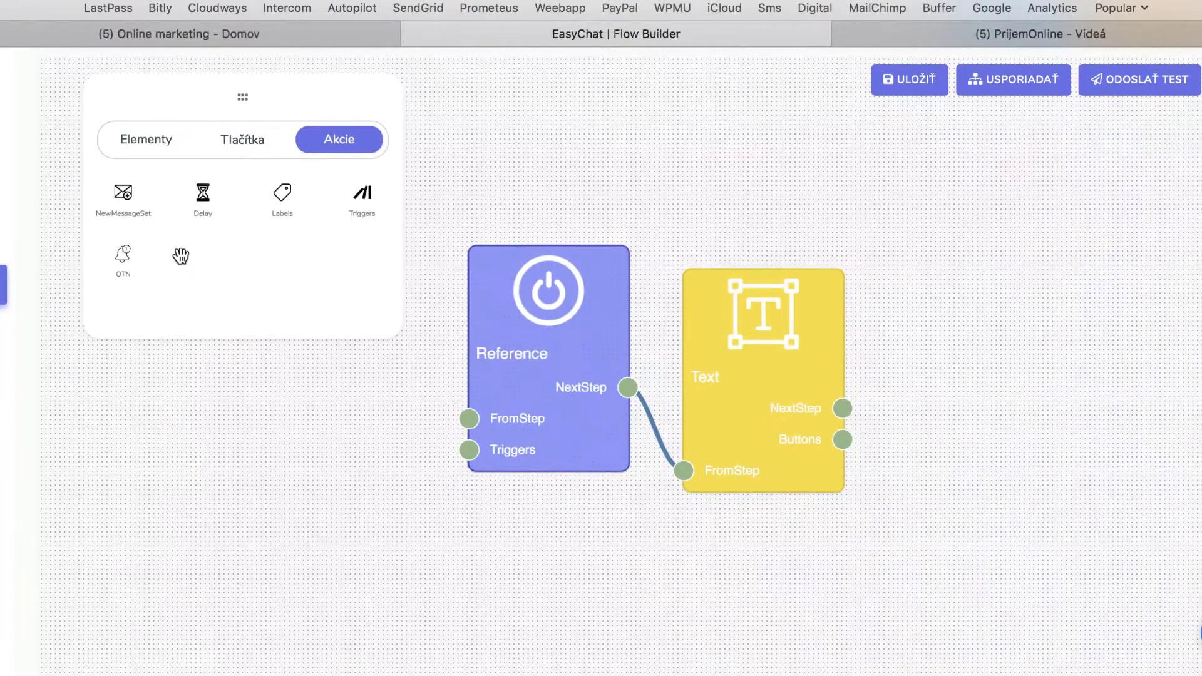
{"action": "left_click", "coordinate": [248, 142]}
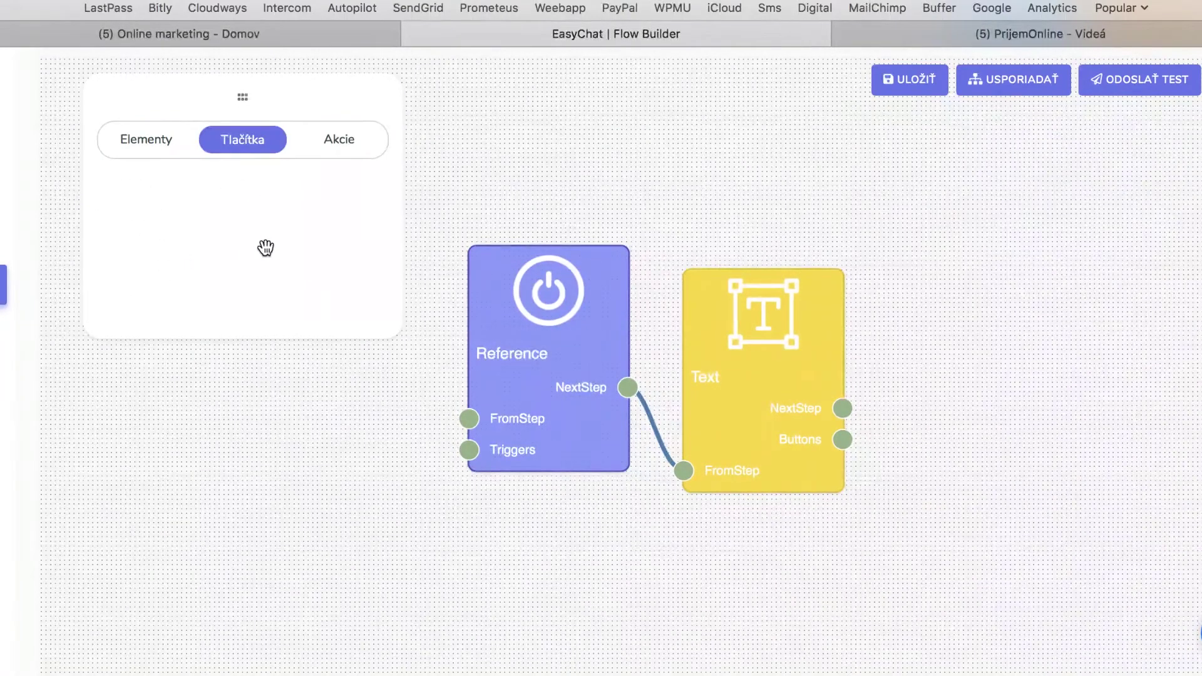
{"action": "left_click_drag", "start_coordinate": [210, 199], "coordinate": [886, 333]}
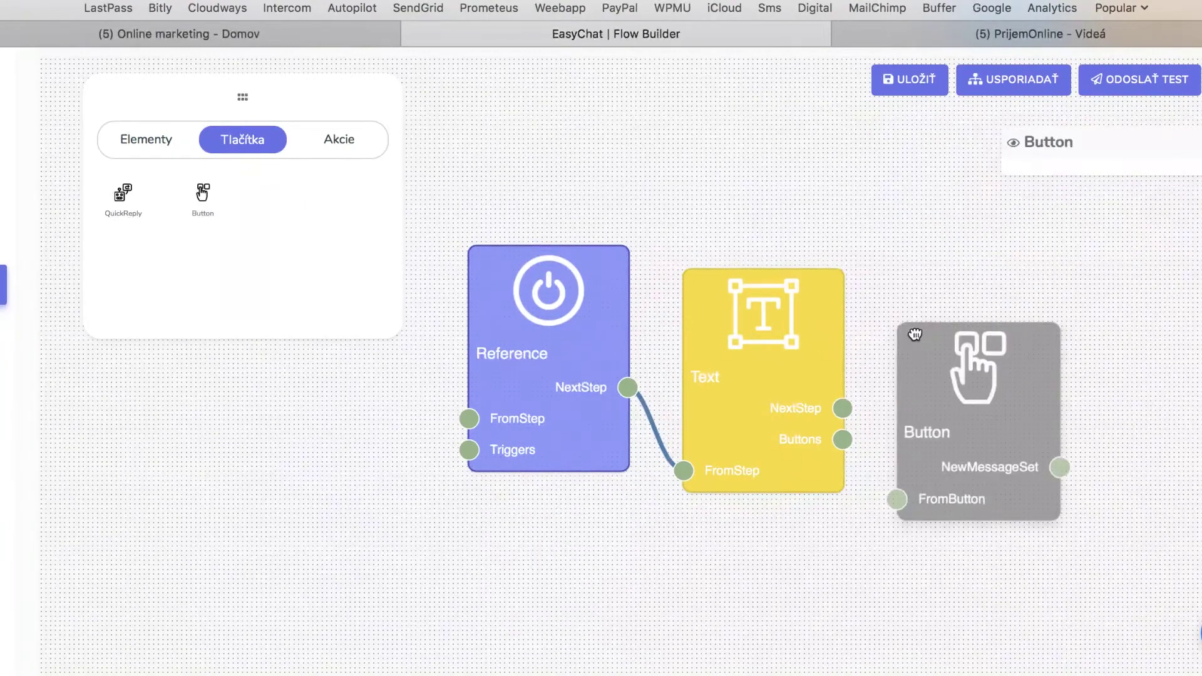
Step: Connect the Text element's Buttons output to the Button's FromButton and configure the Button with text "pozri sa" and type next_step
{"action": "left_click_drag", "start_coordinate": [846, 441], "coordinate": [899, 497]}
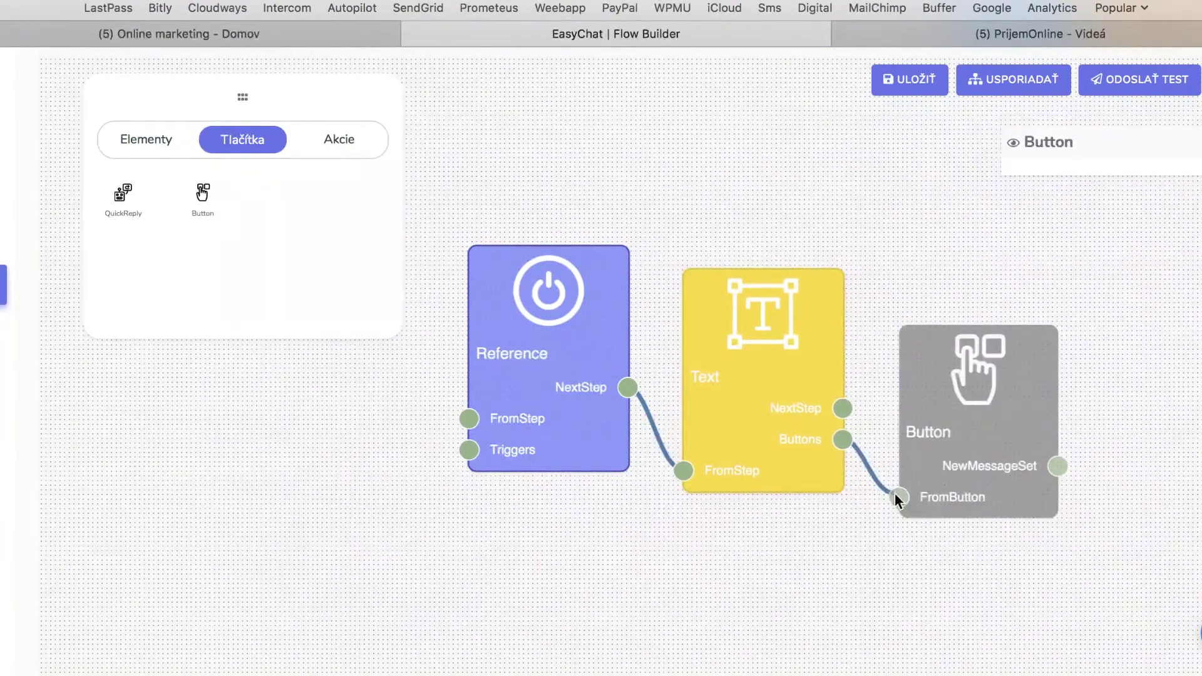
{"action": "left_click", "coordinate": [932, 433]}
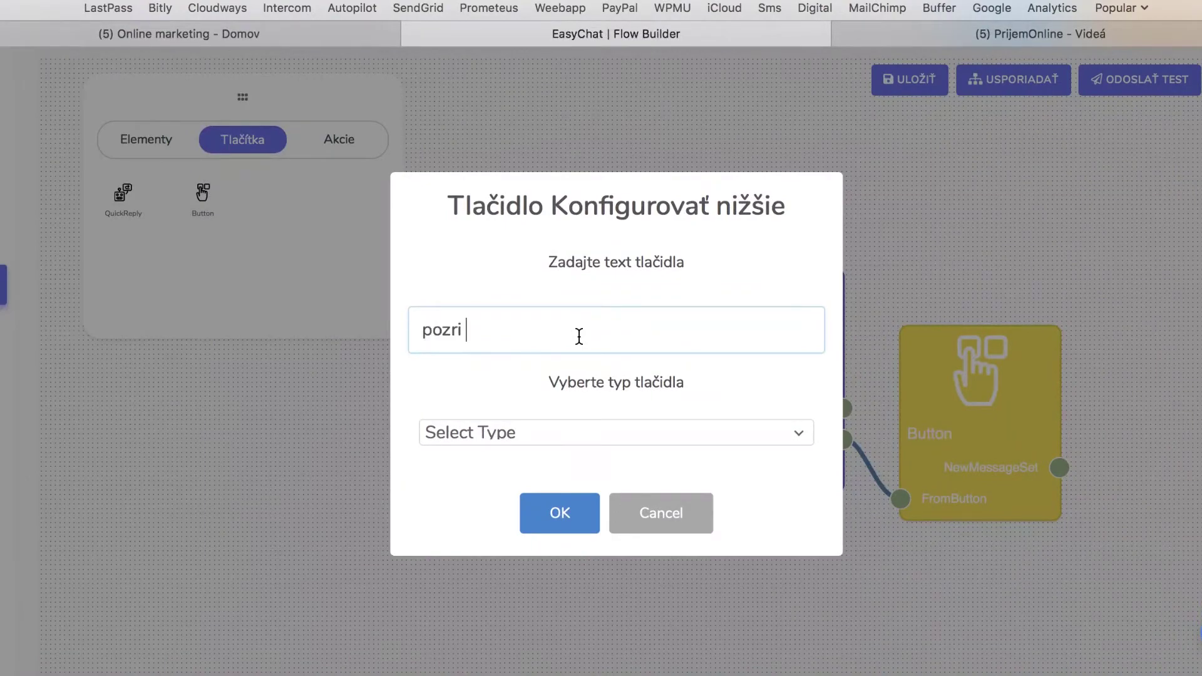
{"action": "left_click", "coordinate": [499, 440]}
{"action": "left_click", "coordinate": [551, 508]}
{"action": "left_click", "coordinate": [557, 516]}
Step: Add a second Text element beside NewMessageSet and connect NewMessageSet's NextStep to its FromStep
{"action": "left_click_drag", "start_coordinate": [673, 550], "coordinate": [384, 509]}
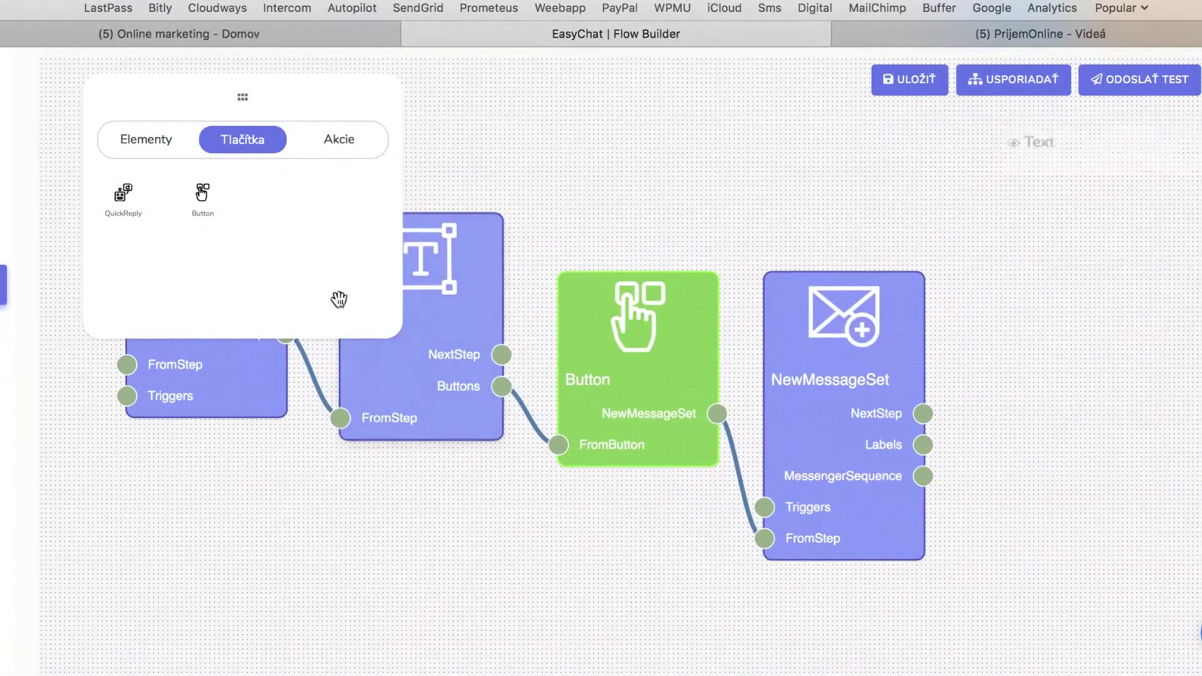
{"action": "left_click", "coordinate": [152, 139]}
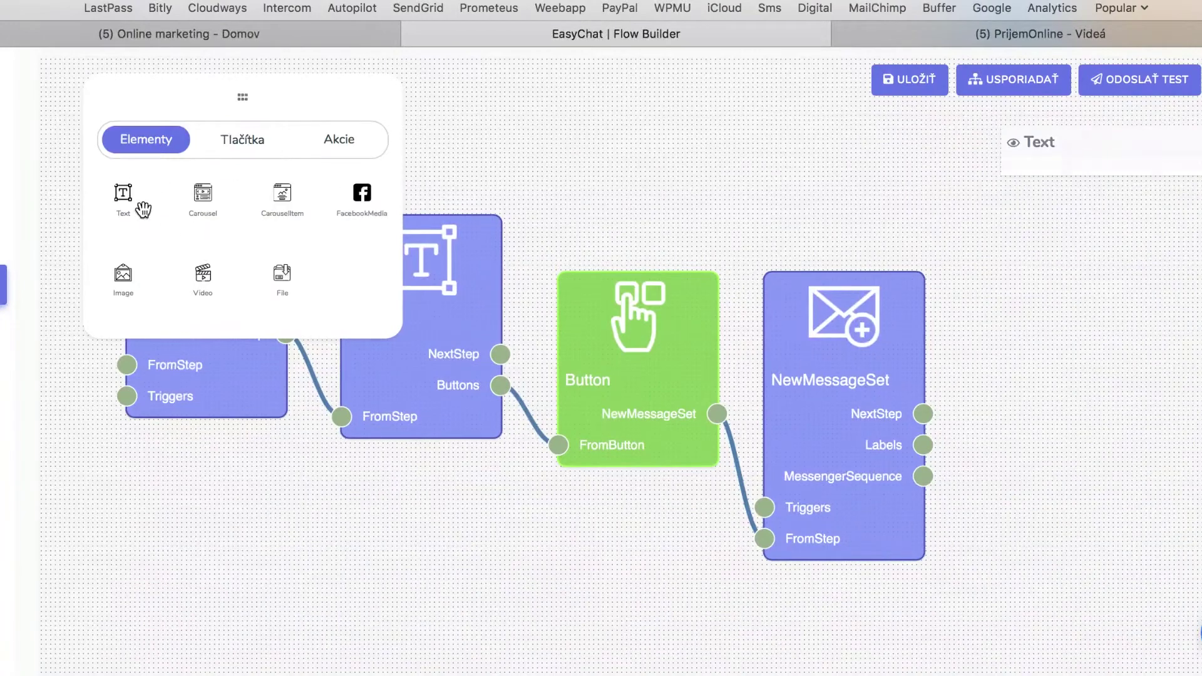
{"action": "left_click_drag", "start_coordinate": [122, 194], "coordinate": [1009, 383]}
{"action": "left_click_drag", "start_coordinate": [961, 518], "coordinate": [779, 502]}
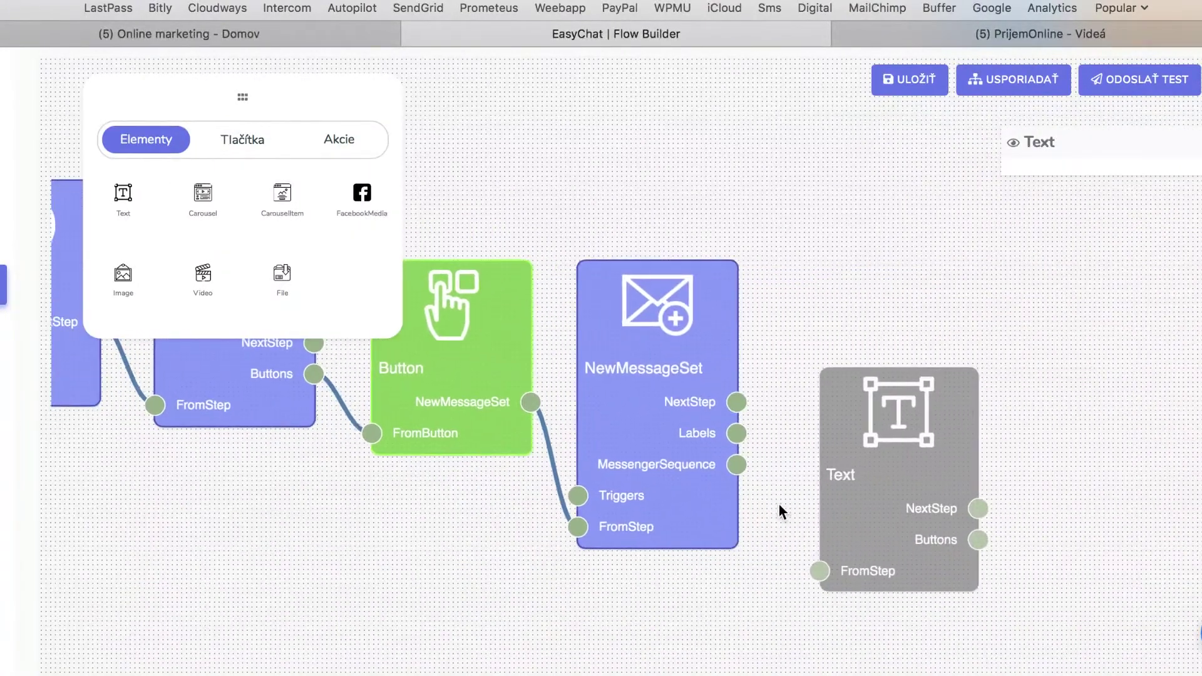
{"action": "left_click_drag", "start_coordinate": [737, 402], "coordinate": [821, 573]}
Step: Set the message of both Text elements, the new one and the one after Reference, to "Text"
{"action": "double_click", "coordinate": [878, 475]}
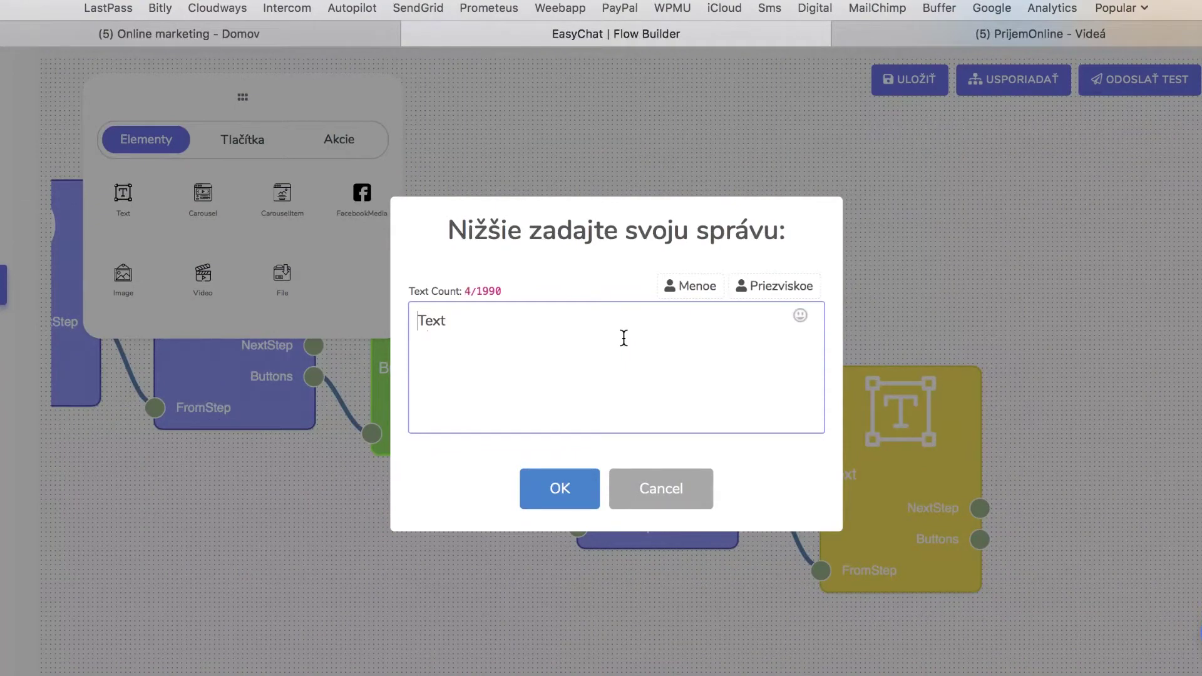
{"action": "left_click", "coordinate": [595, 476]}
{"action": "left_click", "coordinate": [641, 395]}
{"action": "double_click", "coordinate": [599, 370]}
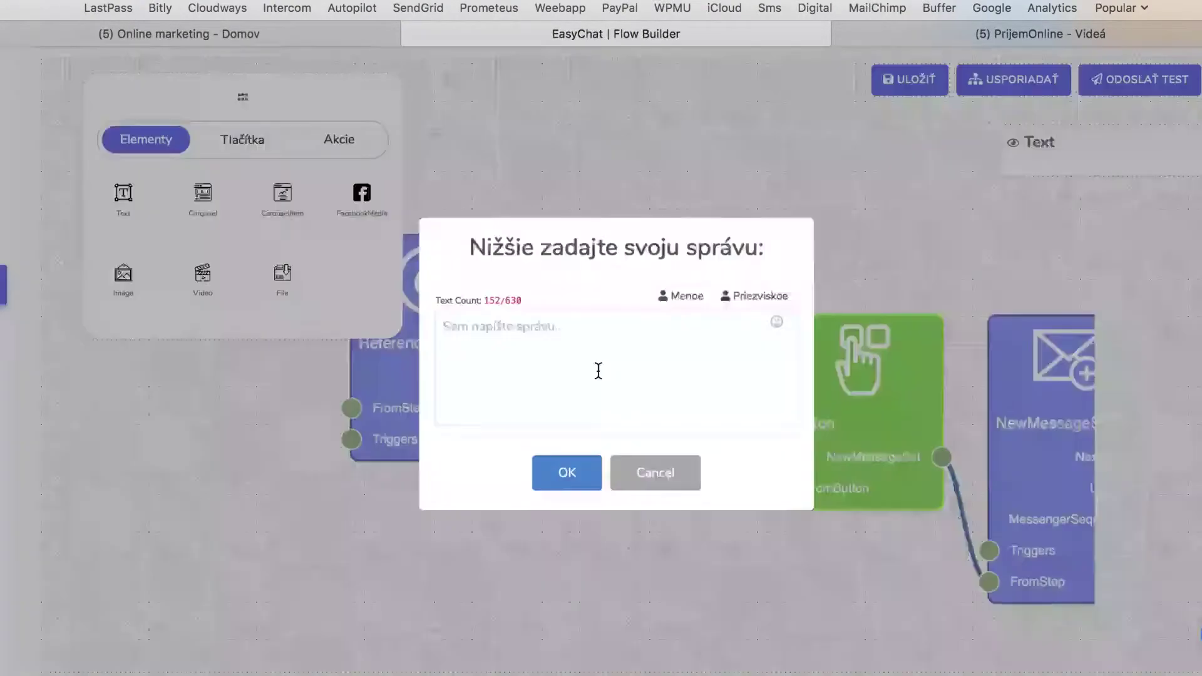
{"action": "left_click", "coordinate": [487, 330]}
{"action": "type", "text": "Text"}
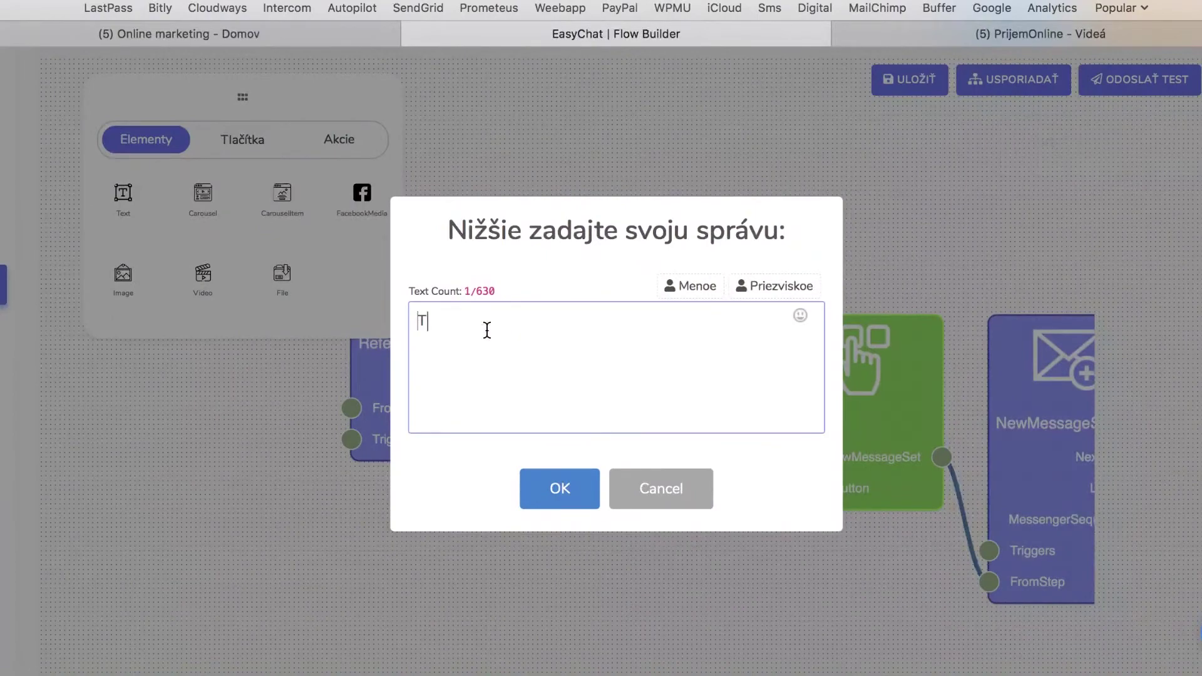
{"action": "left_click", "coordinate": [543, 478]}
Step: Set the Reference element's message set name to Koment4
{"action": "left_click", "coordinate": [441, 387]}
{"action": "double_click", "coordinate": [423, 371]}
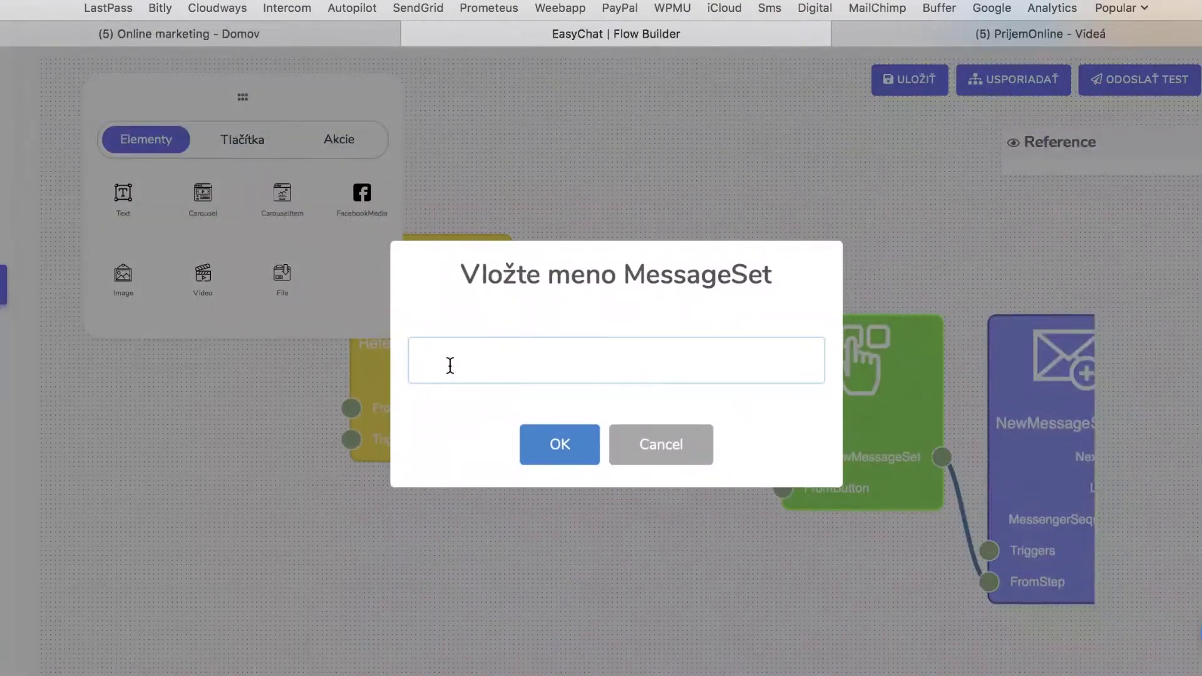
{"action": "type", "text": "Koment4"}
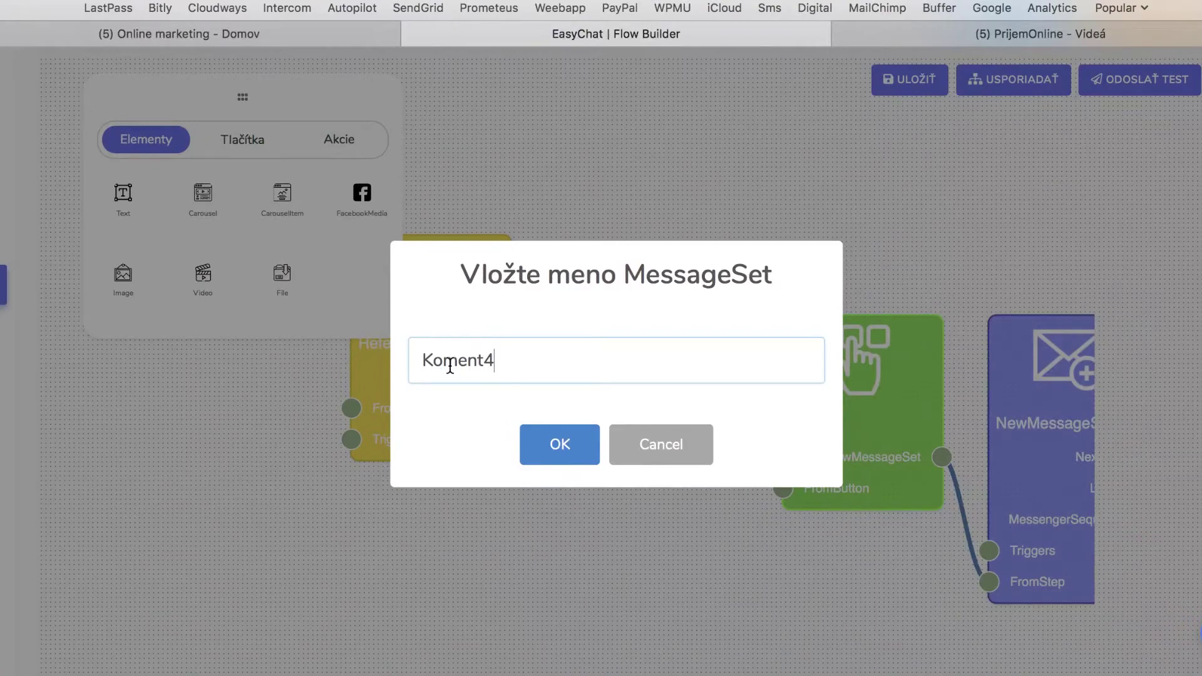
{"action": "left_click", "coordinate": [560, 445]}
Step: Set the NewMessageSet element's message set name to 2
{"action": "double_click", "coordinate": [548, 474]}
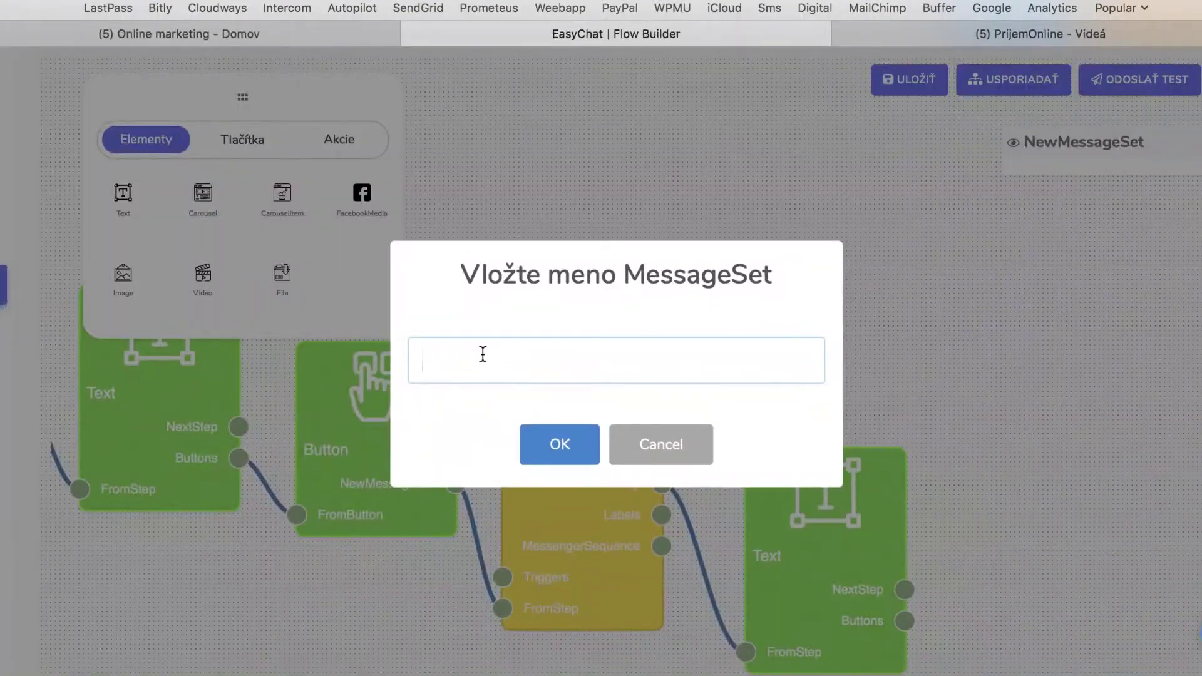
{"action": "type", "text": "2"}
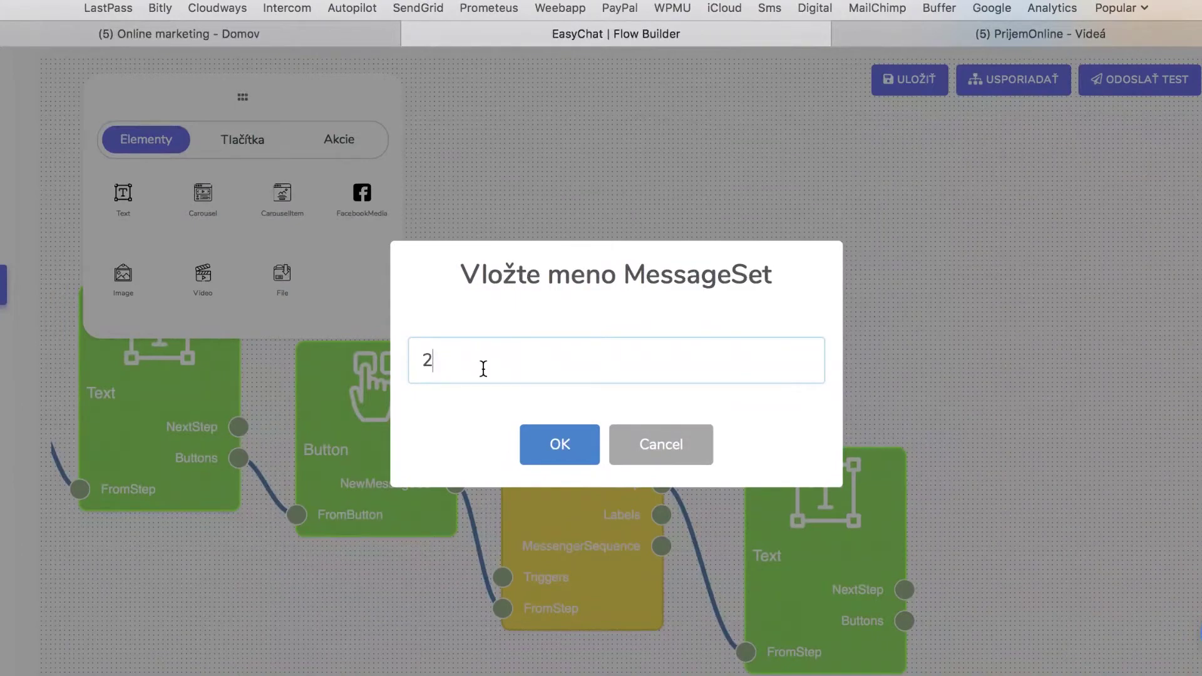
{"action": "left_click", "coordinate": [551, 445]}
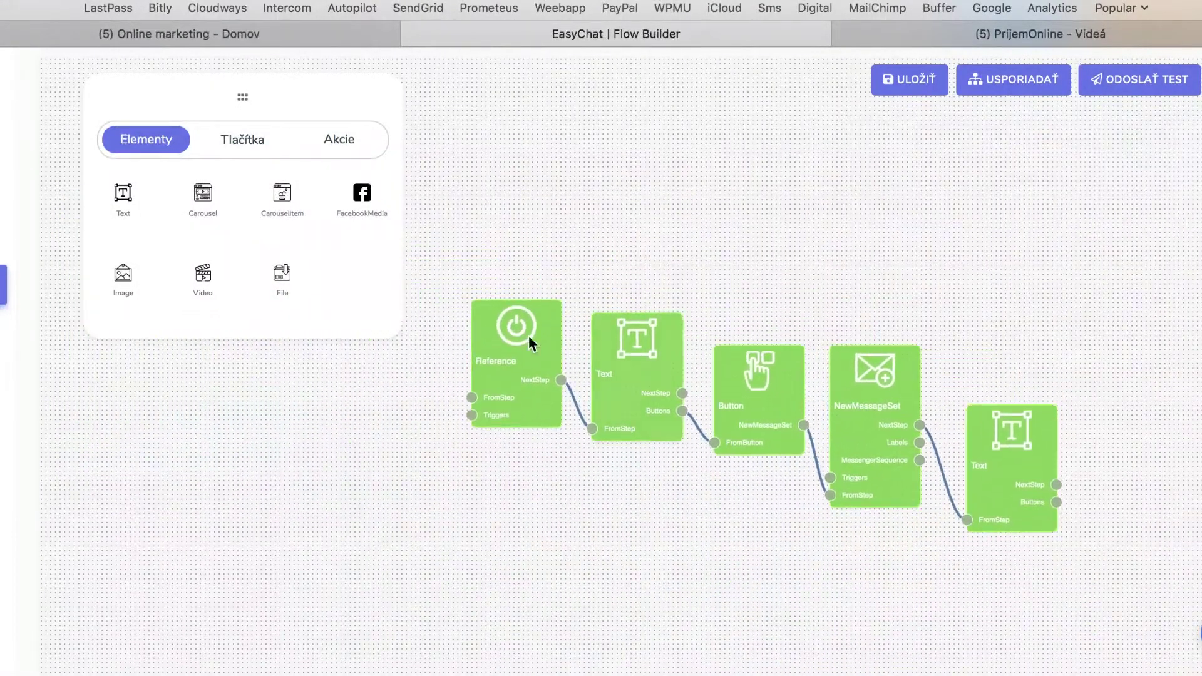
Step: Review the elements of the completed flow and save the flow
{"action": "mouse_move", "coordinate": [555, 379]}
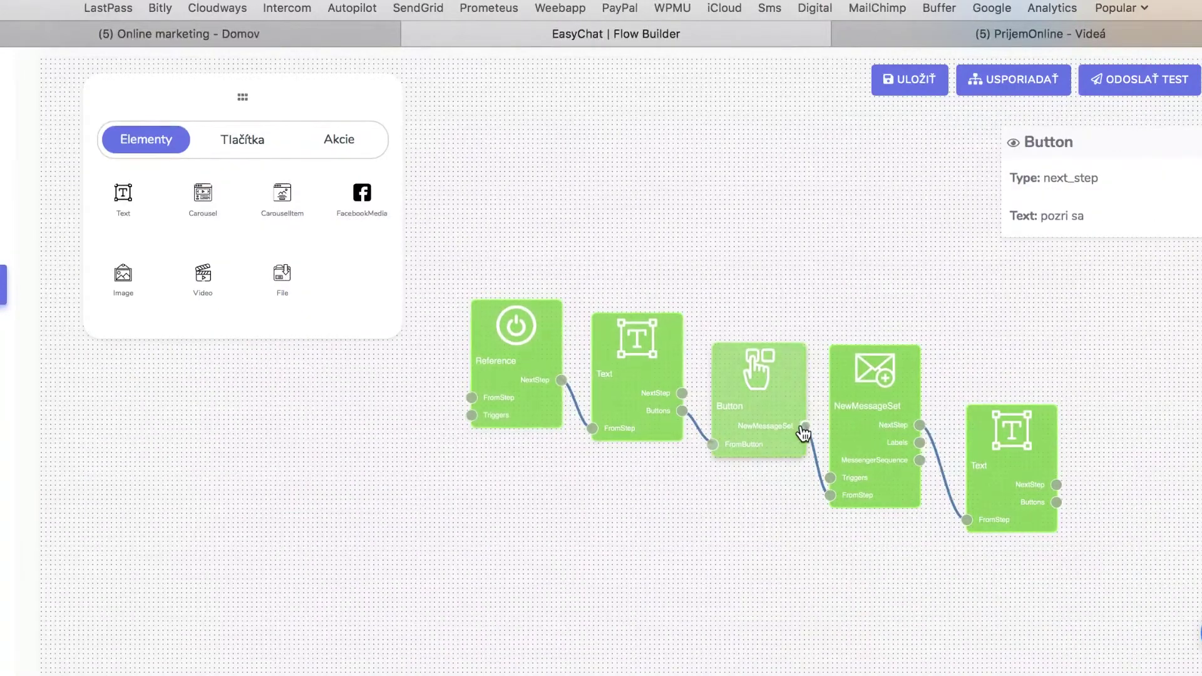
{"action": "mouse_move", "coordinate": [992, 460]}
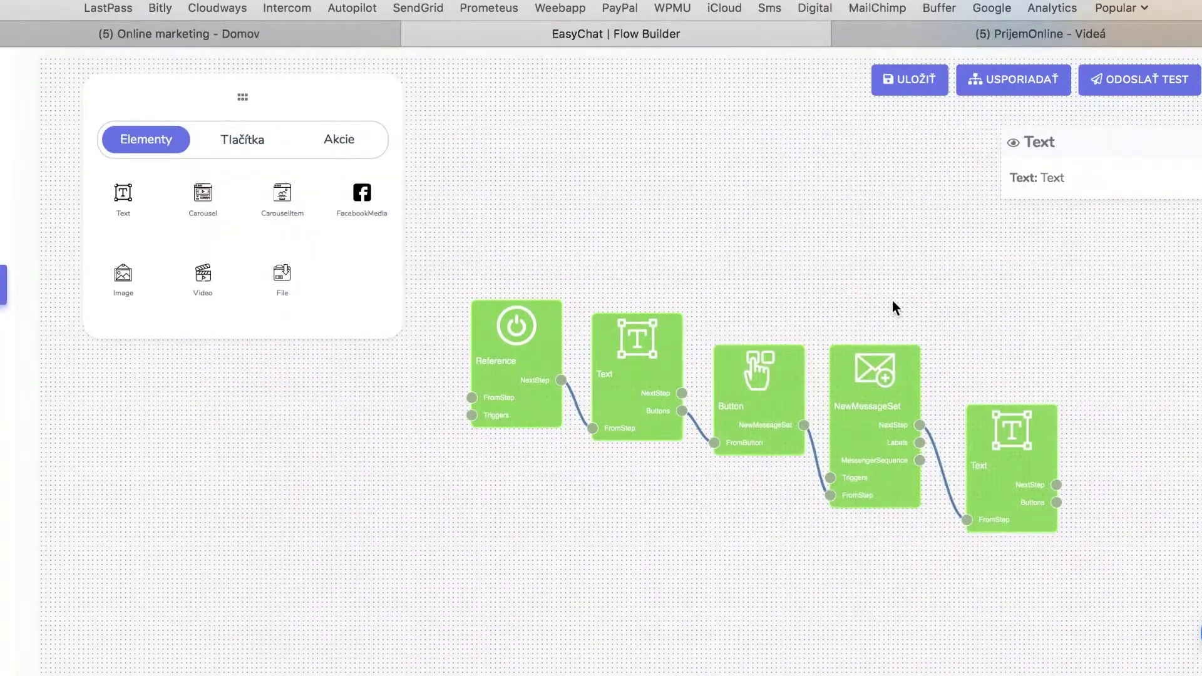
{"action": "left_click", "coordinate": [908, 87]}
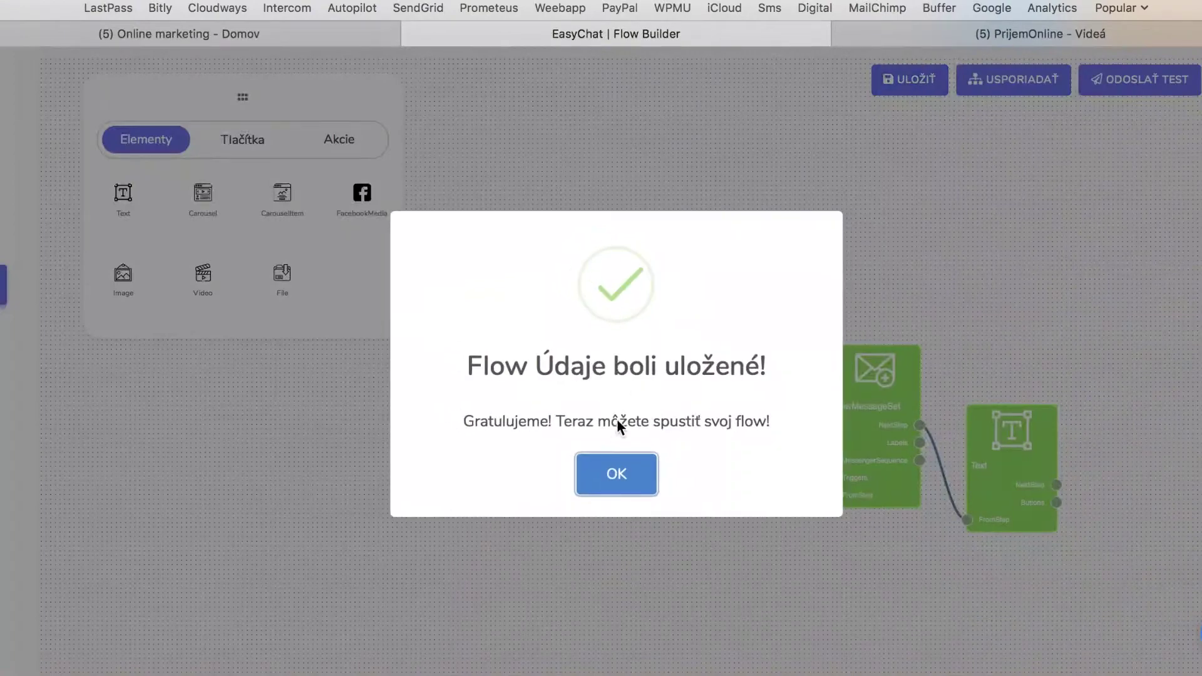
{"action": "left_click", "coordinate": [614, 474]}
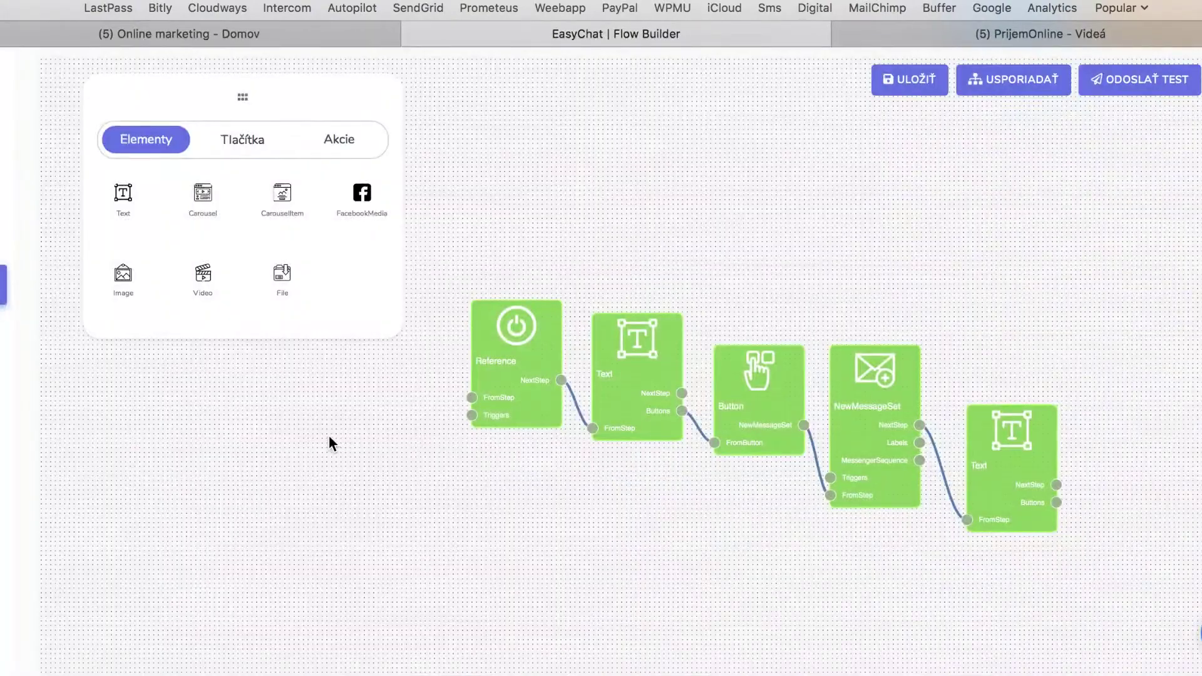
Step: Return to the flow list and locate the MLM_nabor flow
{"action": "left_click", "coordinate": [3, 285]}
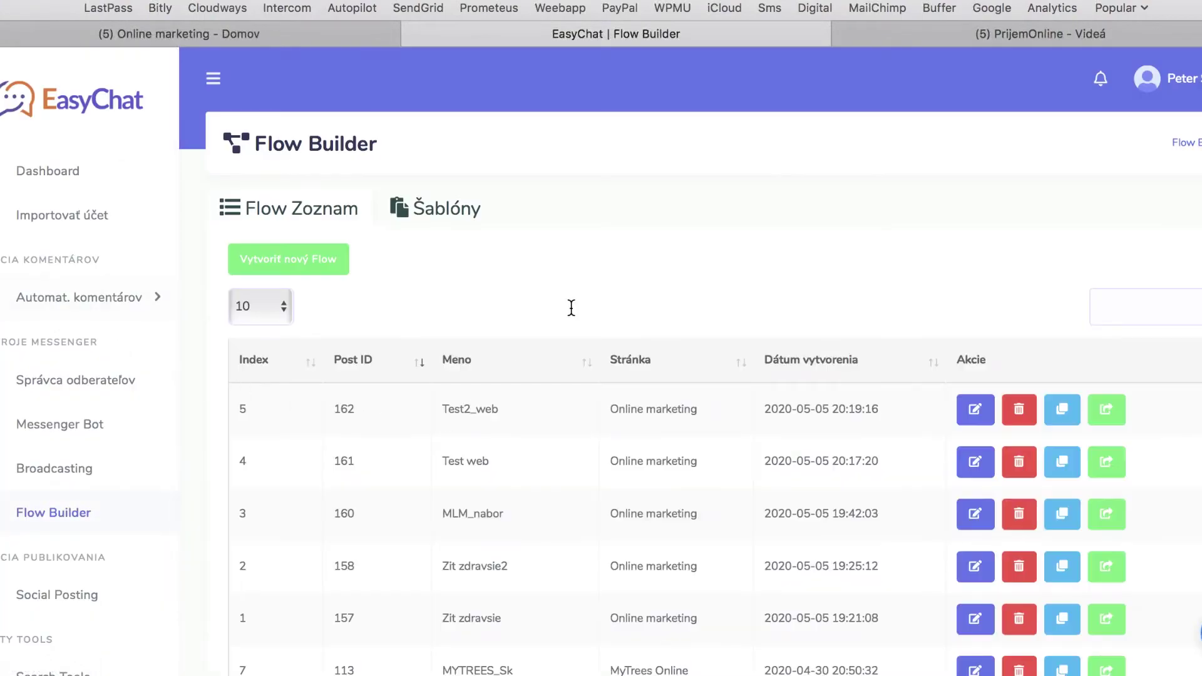
{"action": "scroll", "coordinate": [623, 282], "scroll_direction": "down", "scroll_amount": 3}
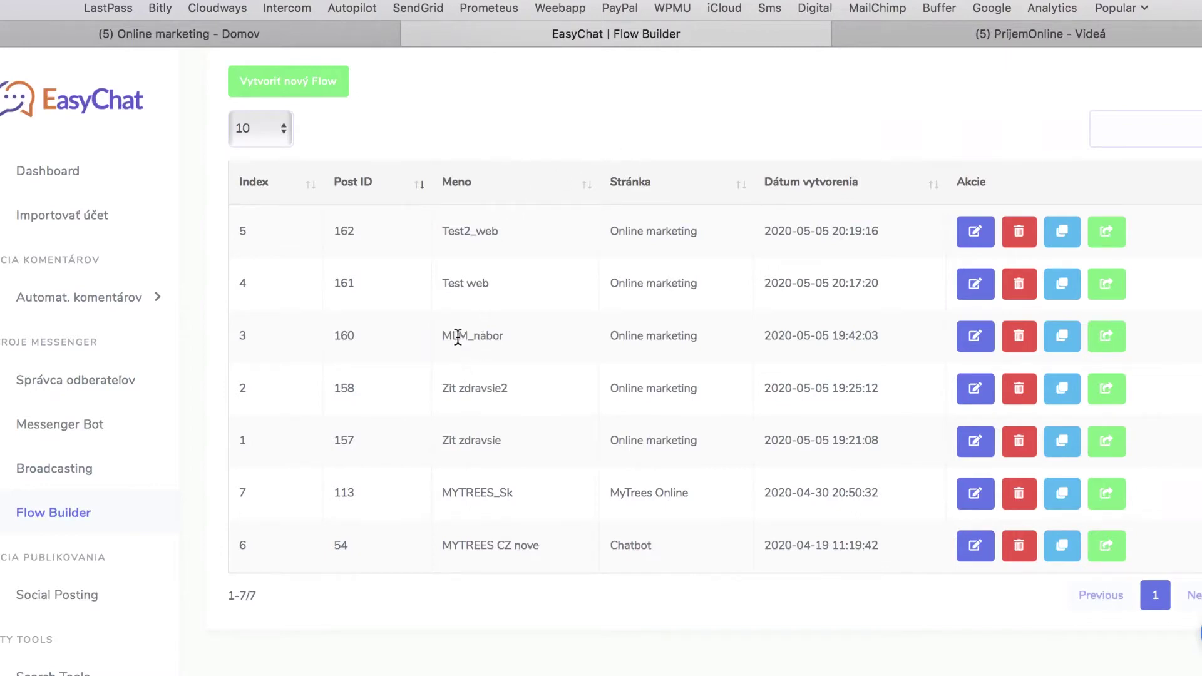
{"action": "left_click_drag", "start_coordinate": [445, 336], "coordinate": [494, 337]}
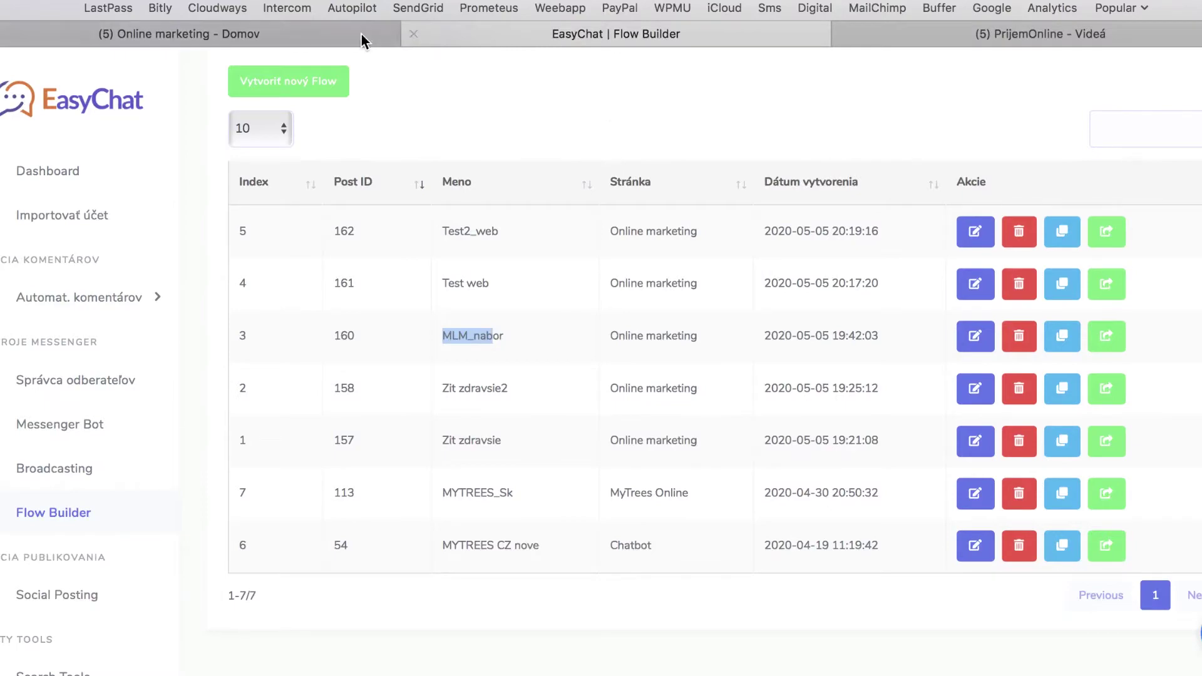
Step: Check the chatbot's opening options in the Online marketing Facebook chat, and open the MLM_nabor flow in EasyChat to compare
{"action": "left_click", "coordinate": [327, 35]}
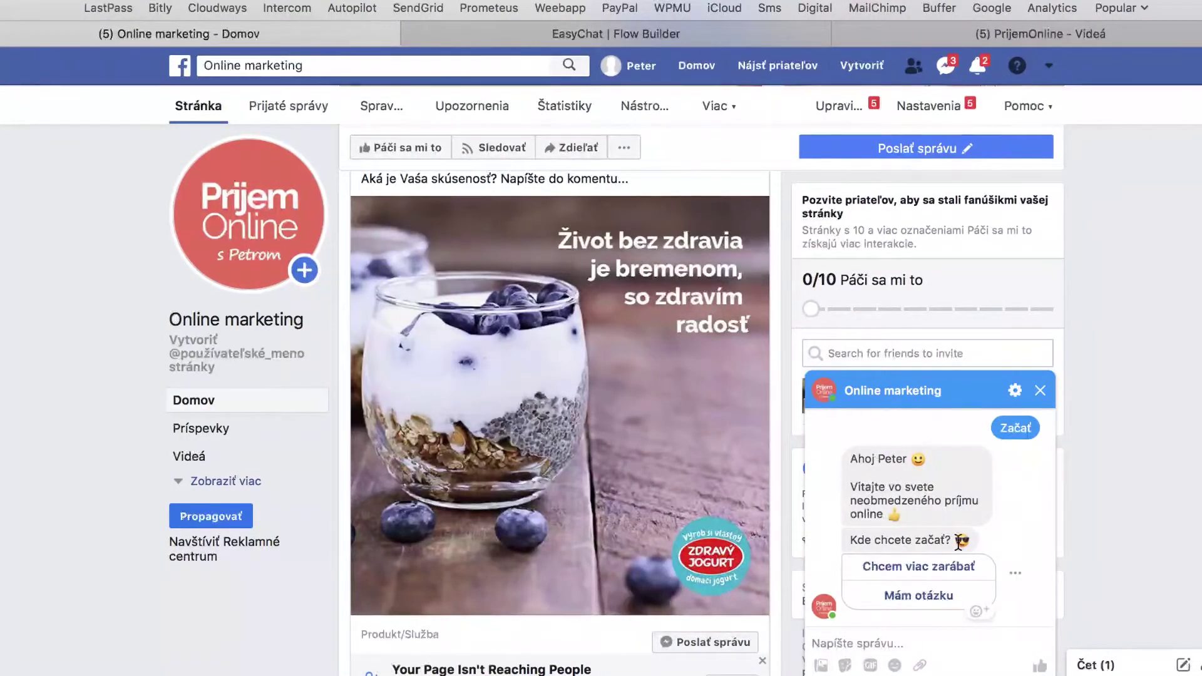
{"action": "mouse_move", "coordinate": [926, 159]}
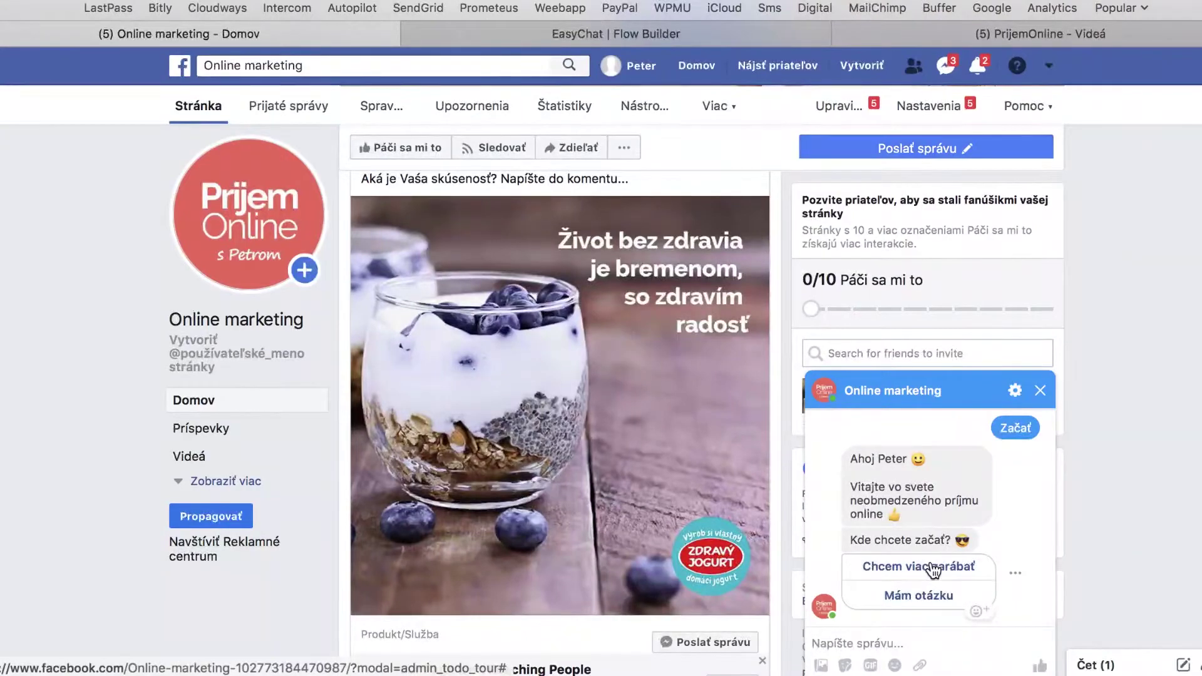
{"action": "left_click", "coordinate": [514, 38]}
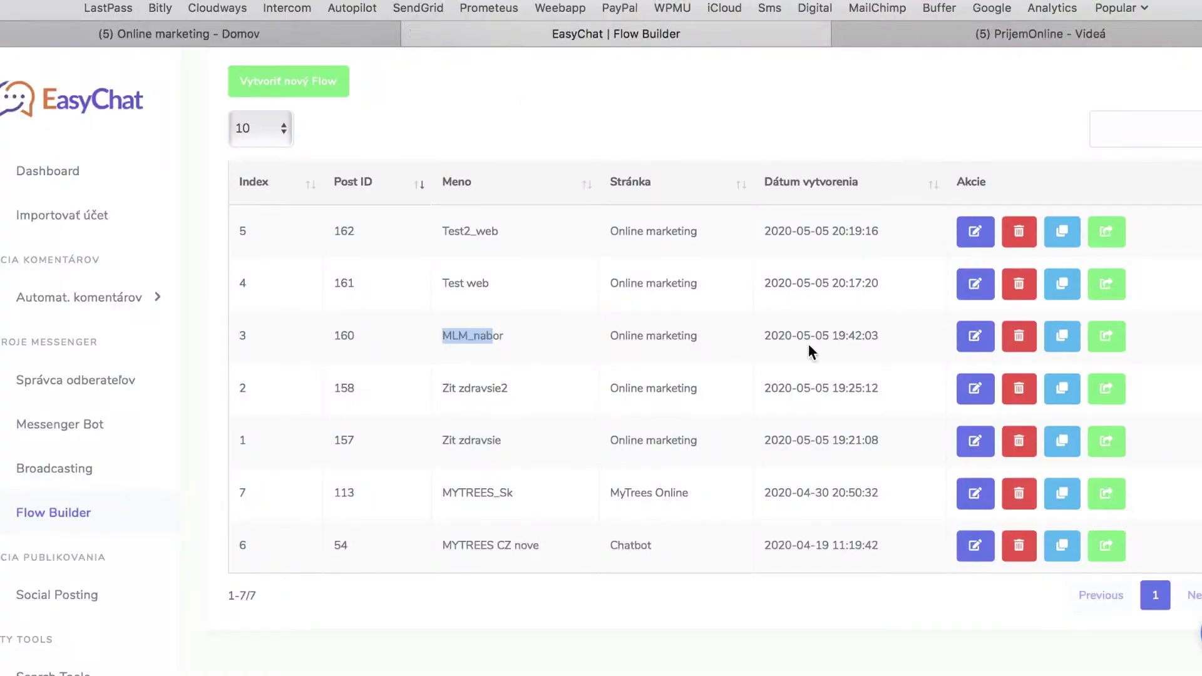
{"action": "left_click", "coordinate": [975, 340]}
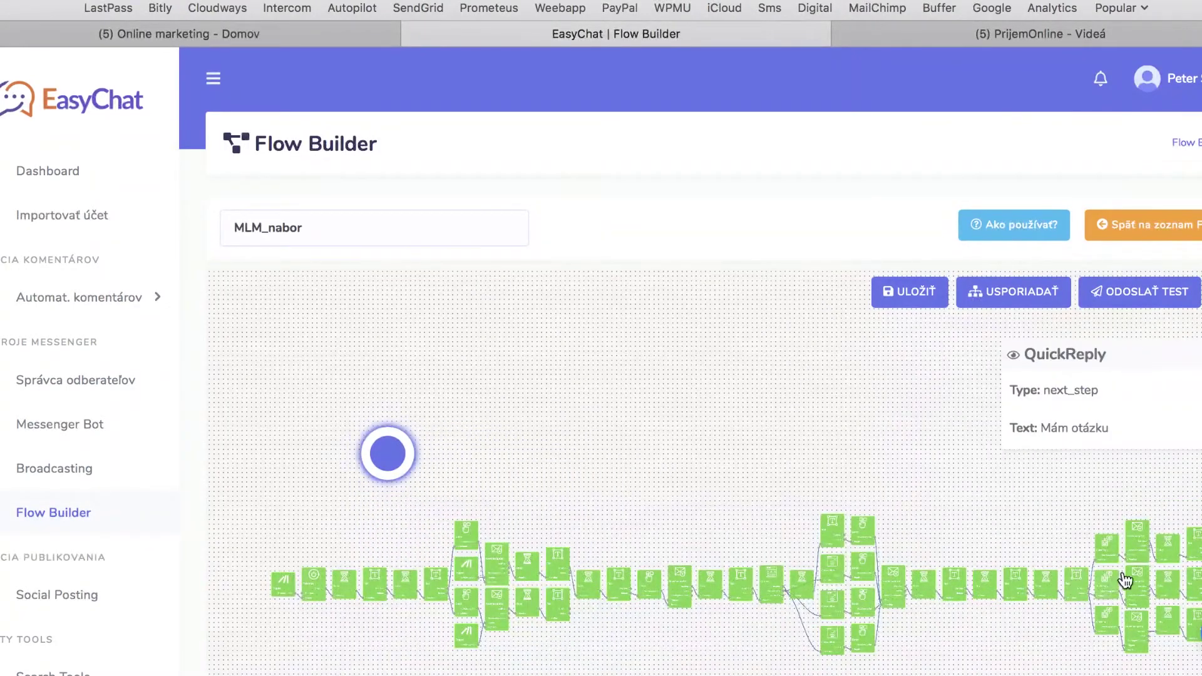
Step: Open the Zit zdravsie flow from the flow list and examine its Reference element's message set name without changing it
{"action": "left_click", "coordinate": [56, 514]}
{"action": "scroll", "coordinate": [629, 251], "scroll_direction": "down", "scroll_amount": 5}
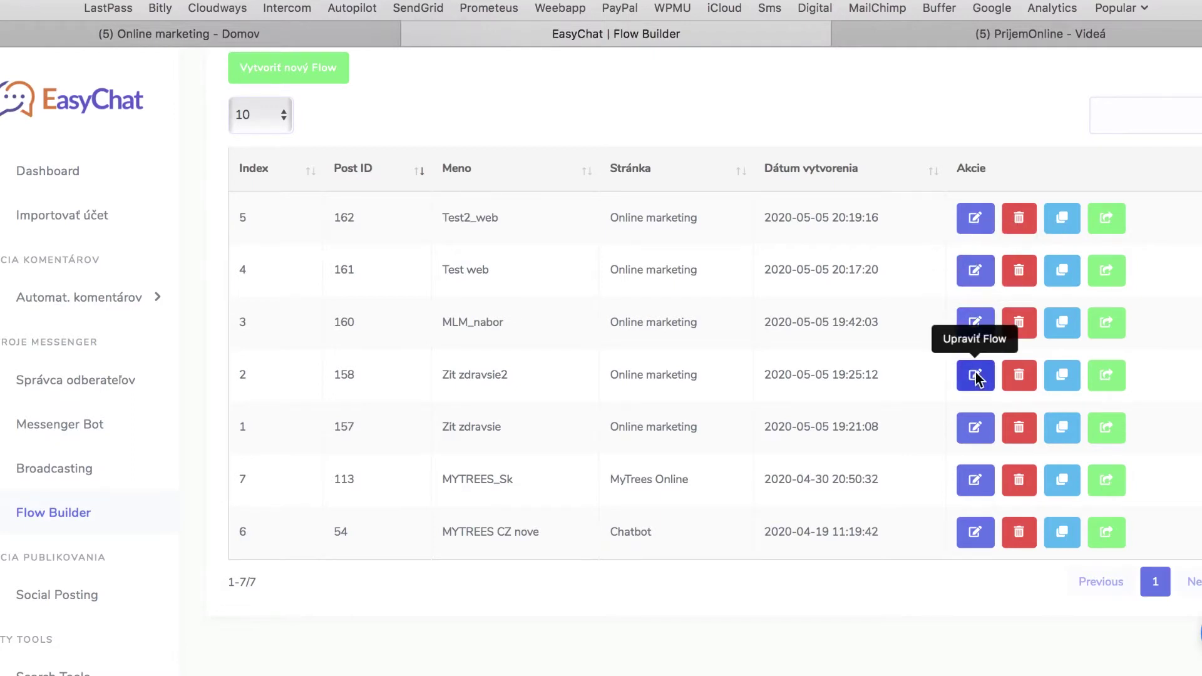
{"action": "left_click", "coordinate": [975, 428]}
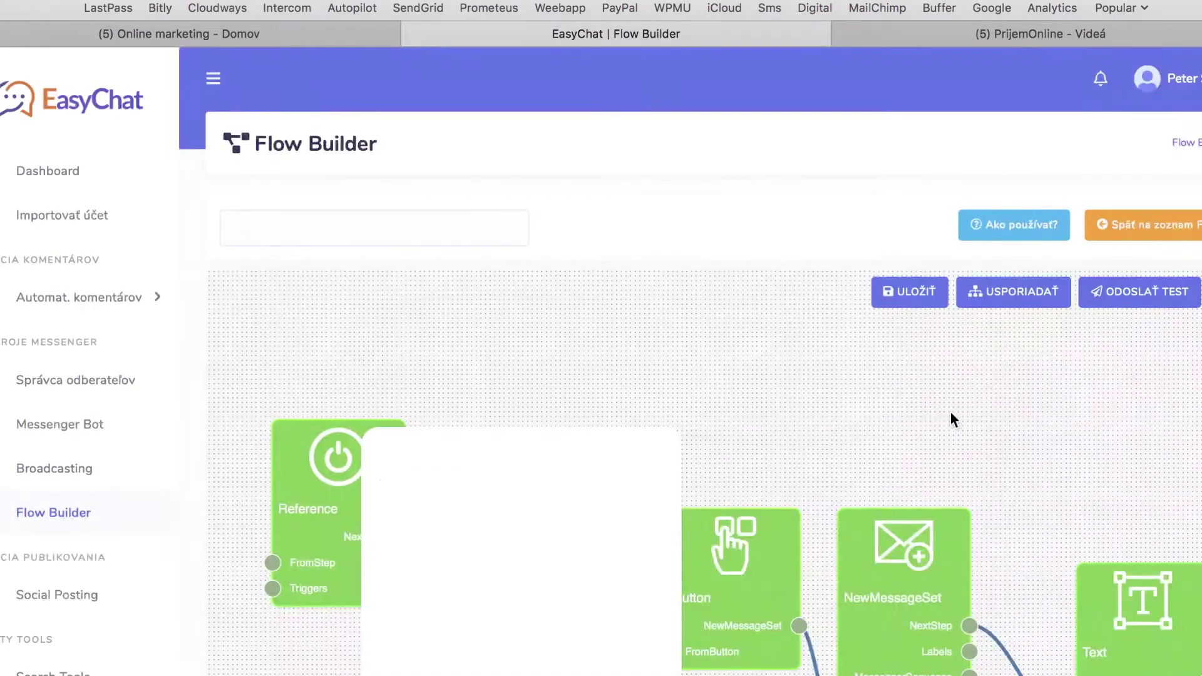
{"action": "left_click", "coordinate": [421, 457]}
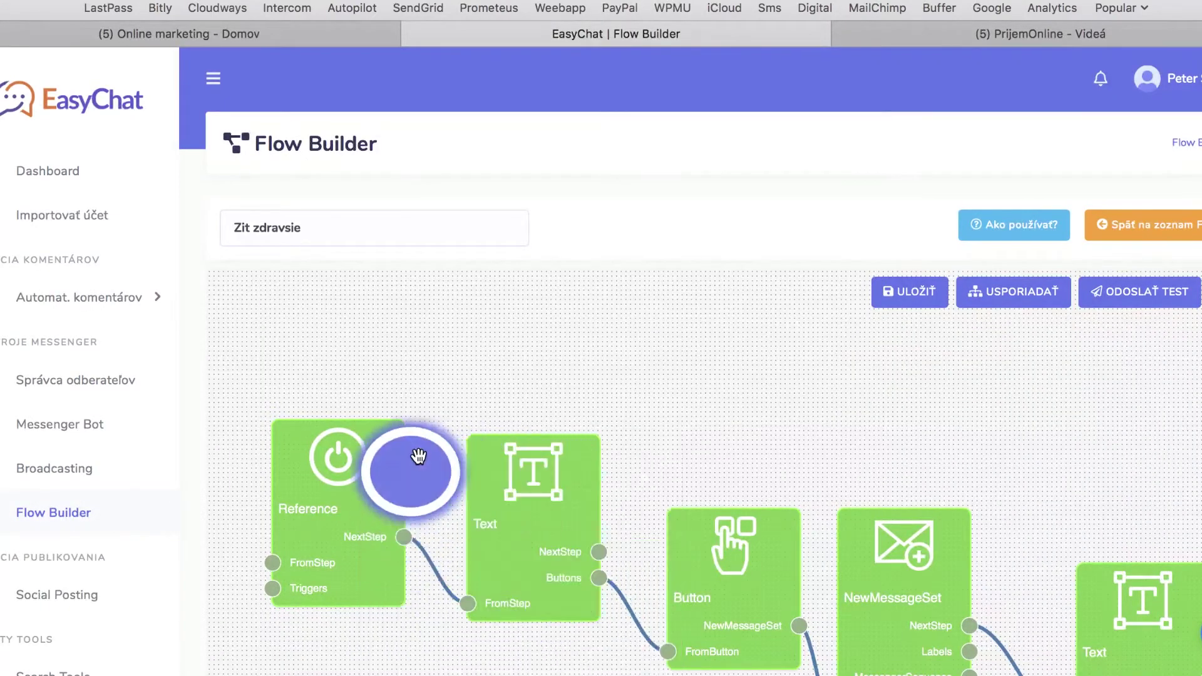
{"action": "double_click", "coordinate": [368, 481]}
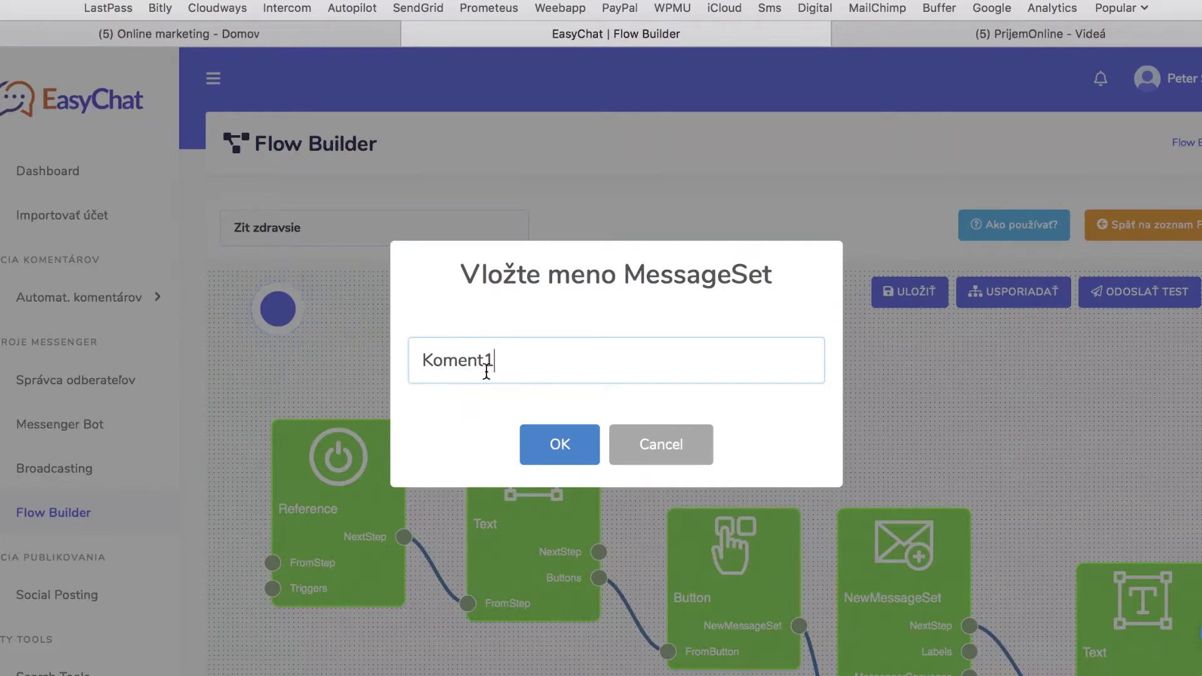
{"action": "left_click", "coordinate": [651, 452]}
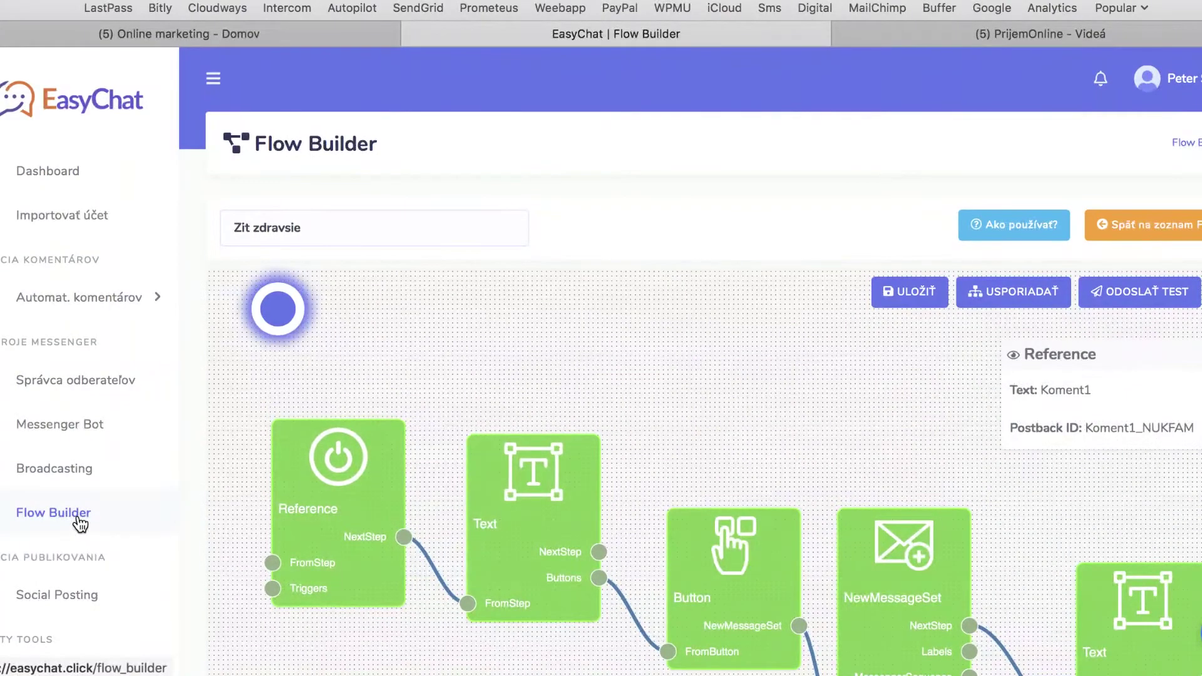
{"action": "scroll", "coordinate": [604, 394], "scroll_direction": "down", "scroll_amount": 3}
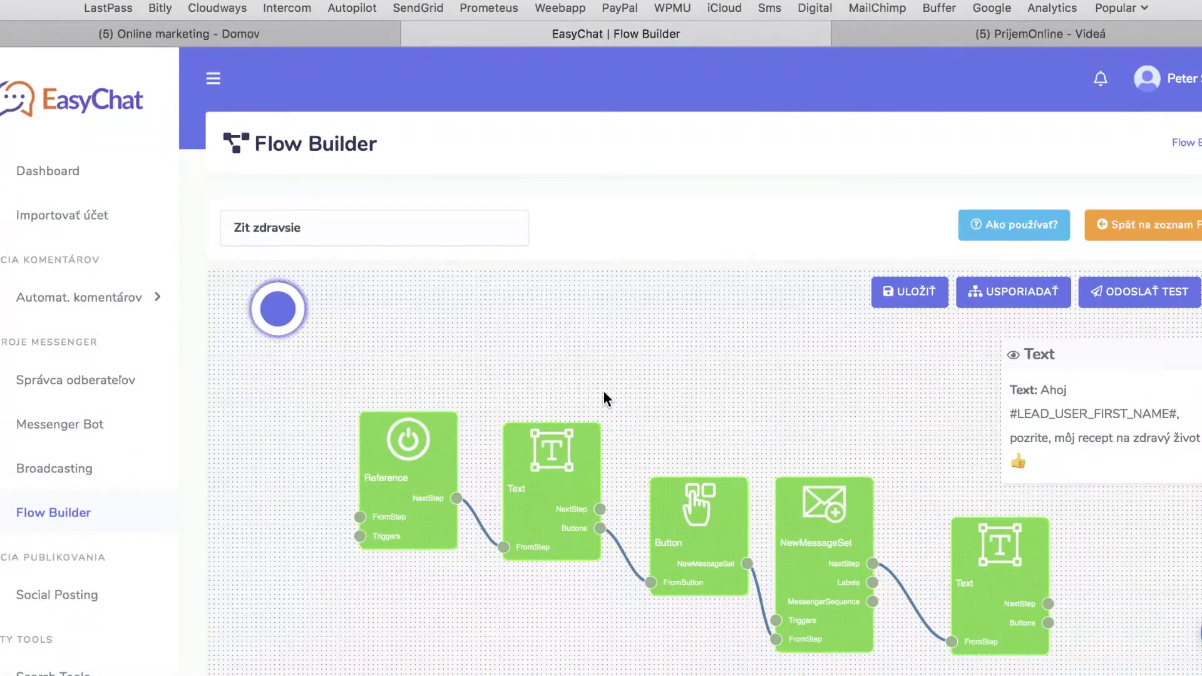
Step: Switch to the PrijemOnline Facebook videos page and minimise the Online marketing chat window to view the Chatbot playlist
{"action": "left_click", "coordinate": [1056, 38]}
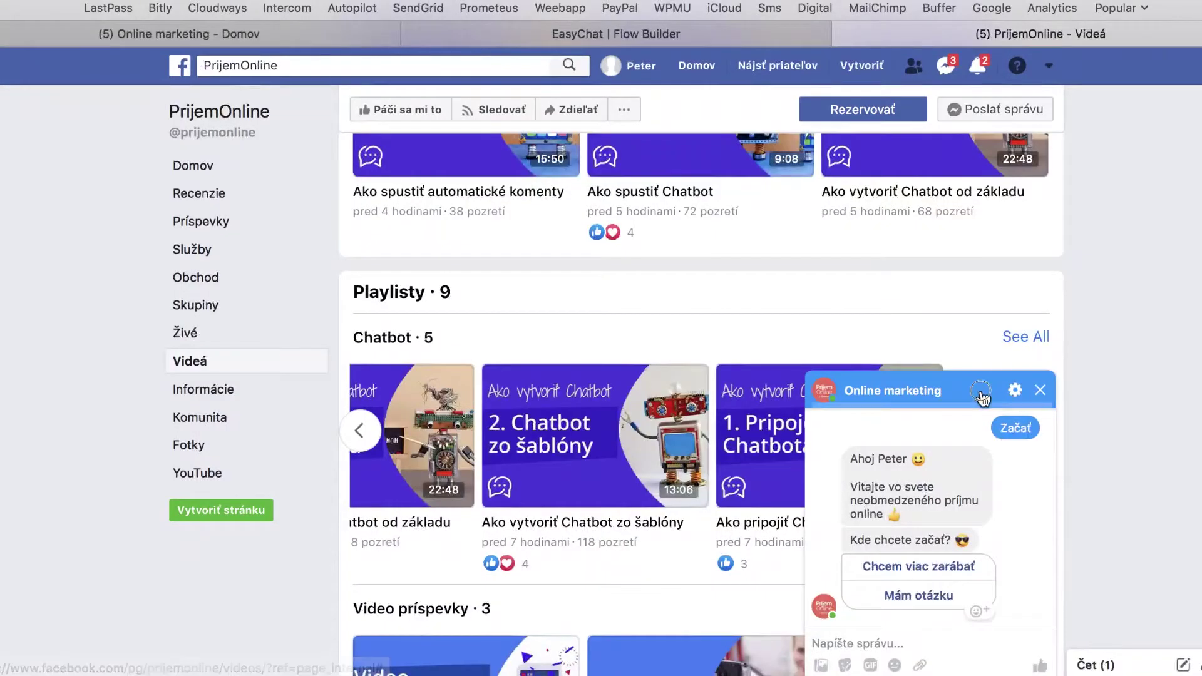
{"action": "left_click", "coordinate": [1023, 404]}
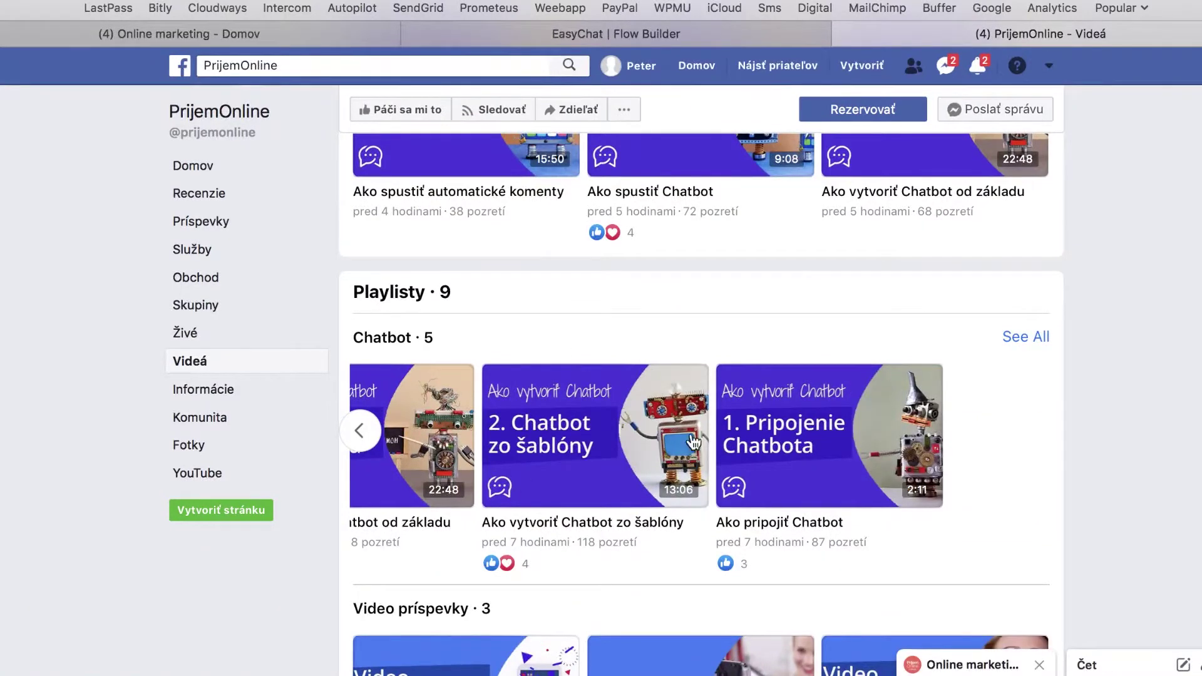
Step: Look over the Zit zdravsie flow in EasyChat again and return to the Online marketing Facebook page
{"action": "left_click", "coordinate": [292, 36]}
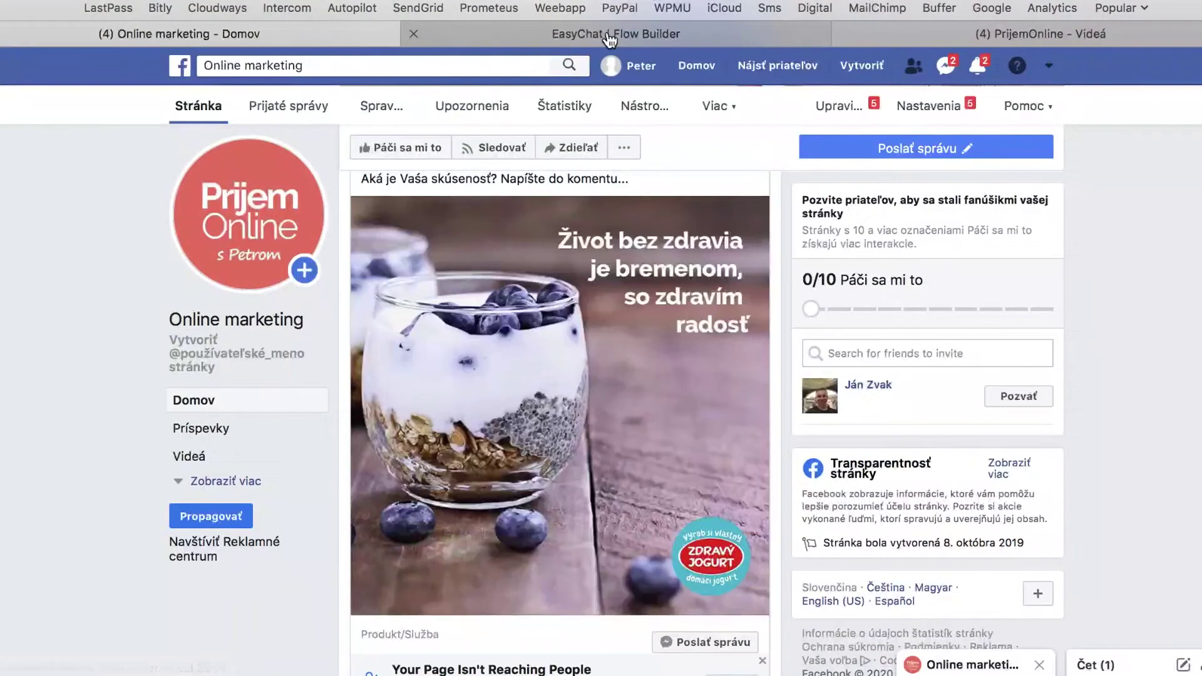
{"action": "left_click", "coordinate": [607, 33]}
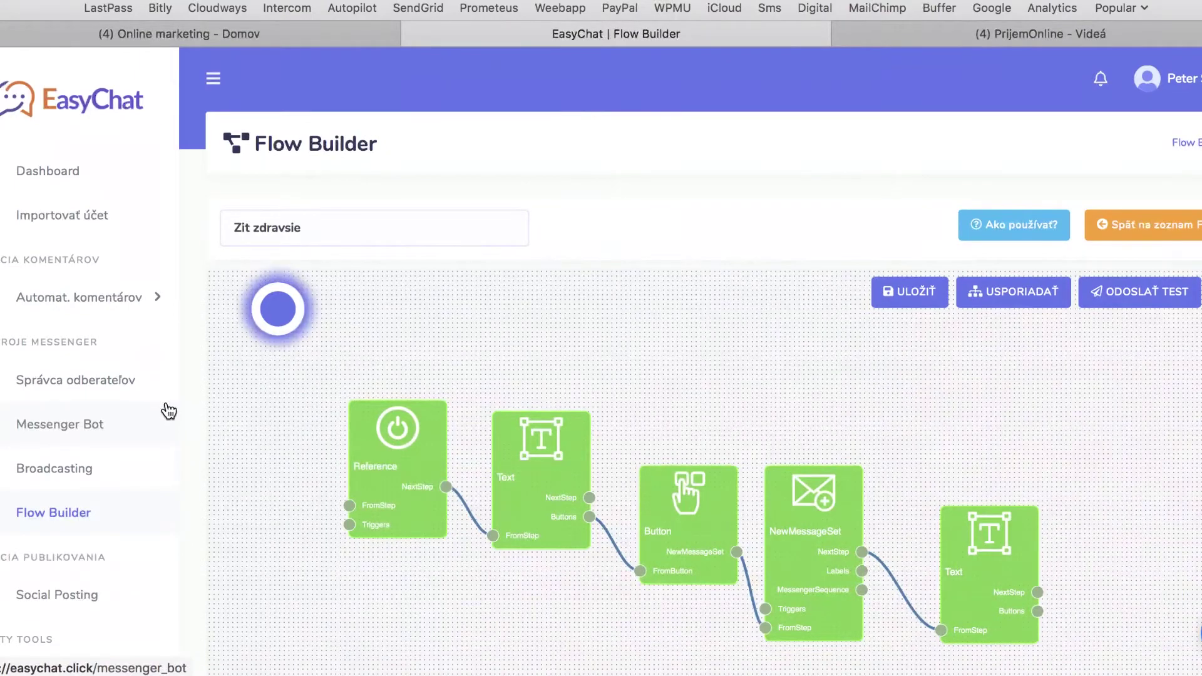
{"action": "left_click", "coordinate": [292, 36]}
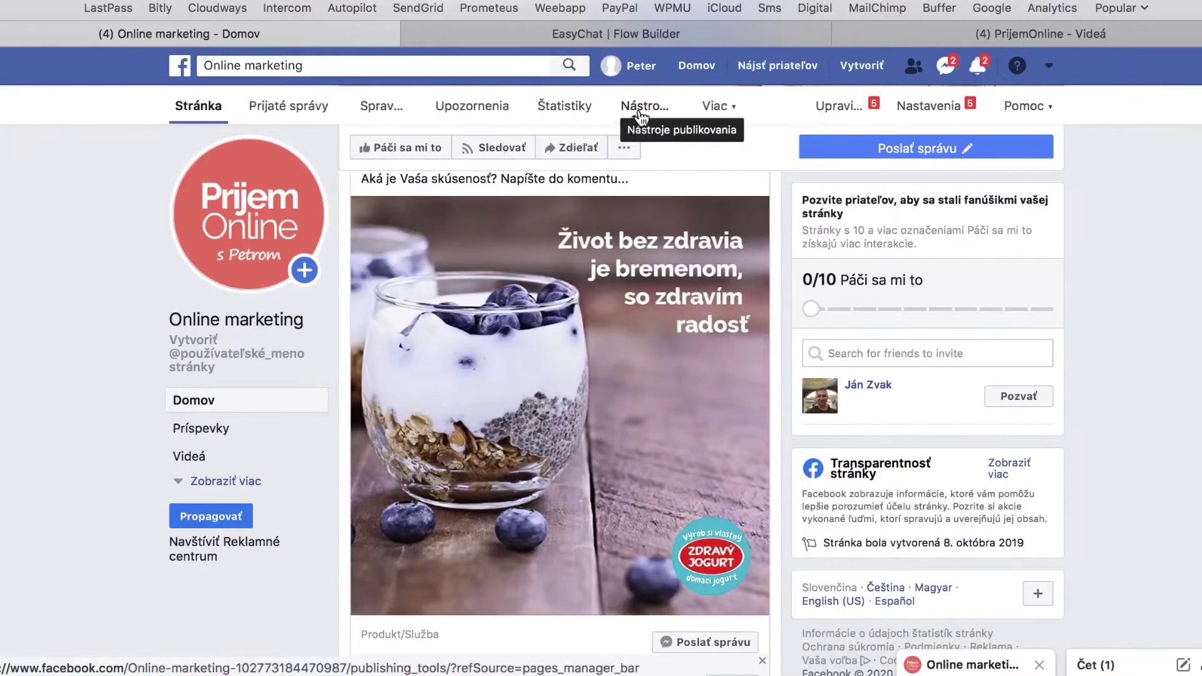
Step: In EasyChat, open the comment automation campaign page for Online marketing and bring up the full-page reply settings to review their options
{"action": "left_click", "coordinate": [689, 34]}
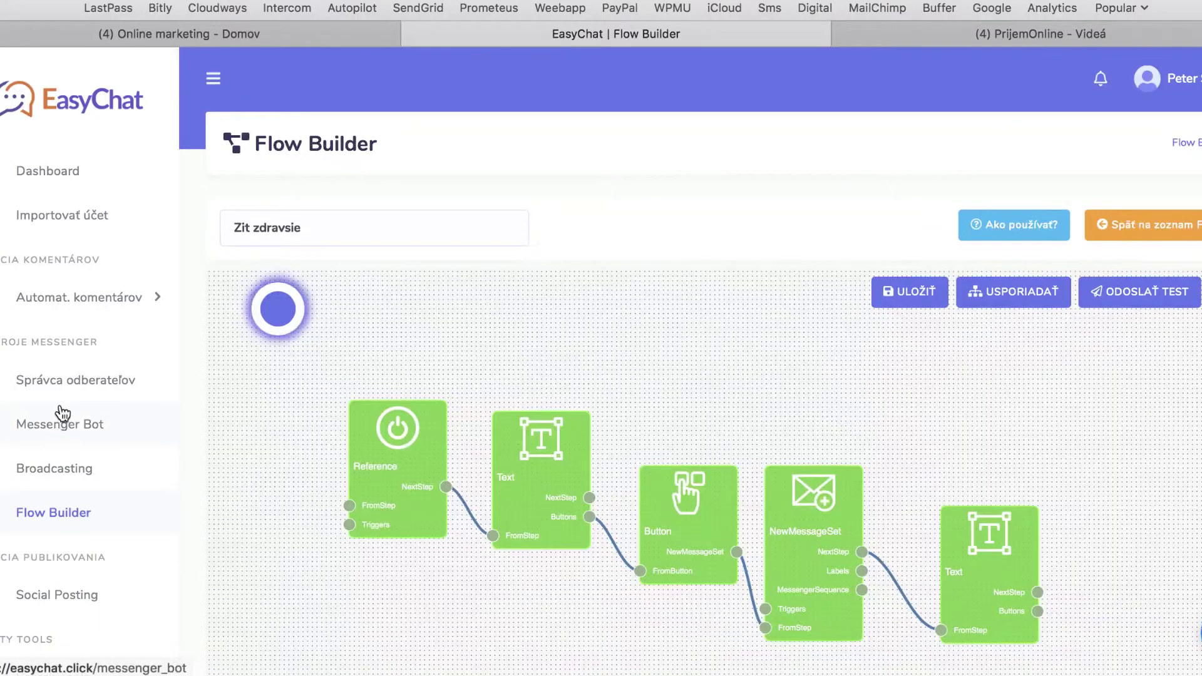
{"action": "left_click", "coordinate": [88, 304]}
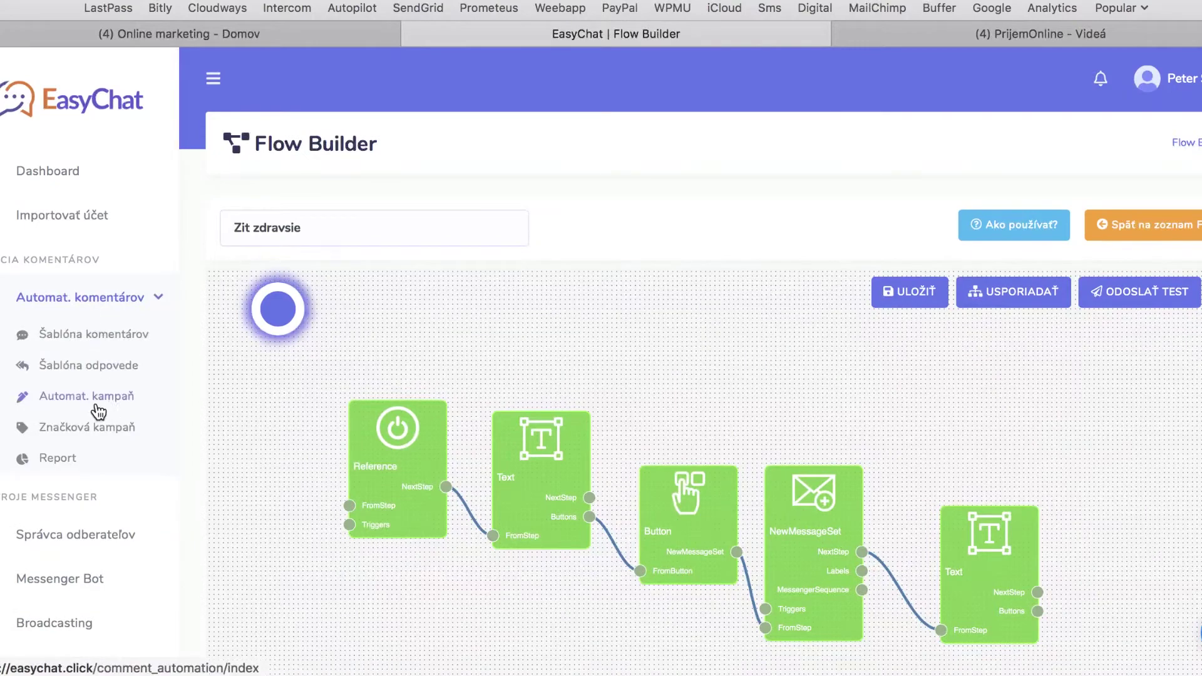
{"action": "left_click", "coordinate": [84, 404]}
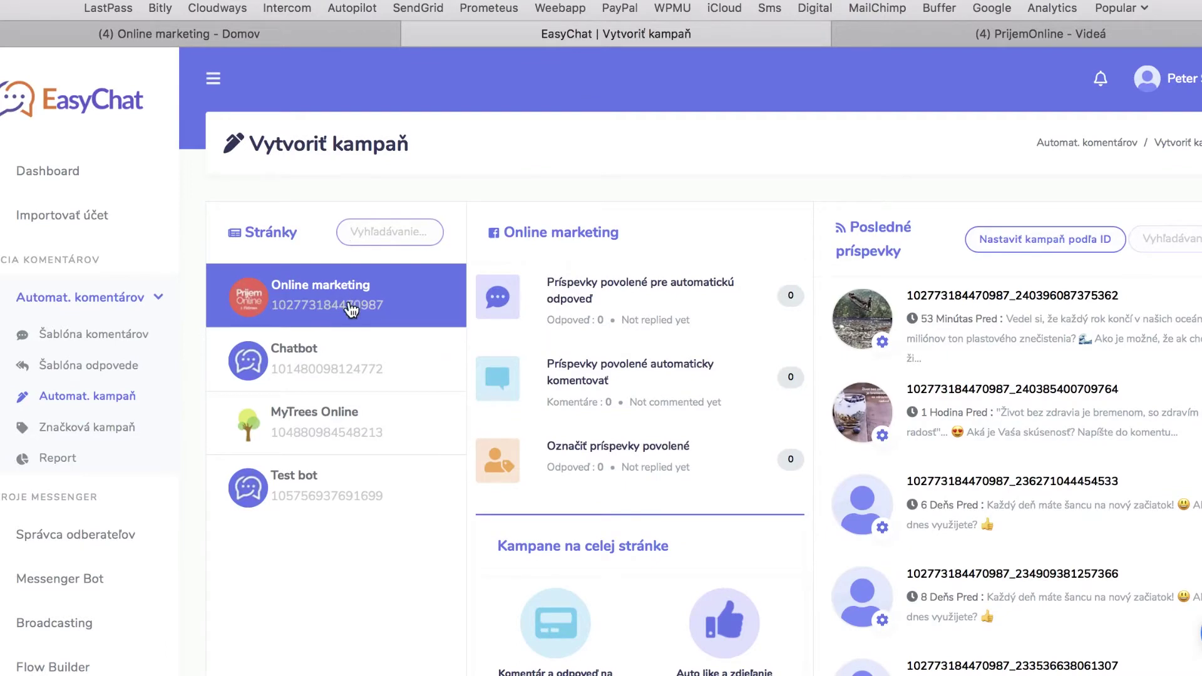
{"action": "scroll", "coordinate": [443, 517], "scroll_direction": "down", "scroll_amount": 3}
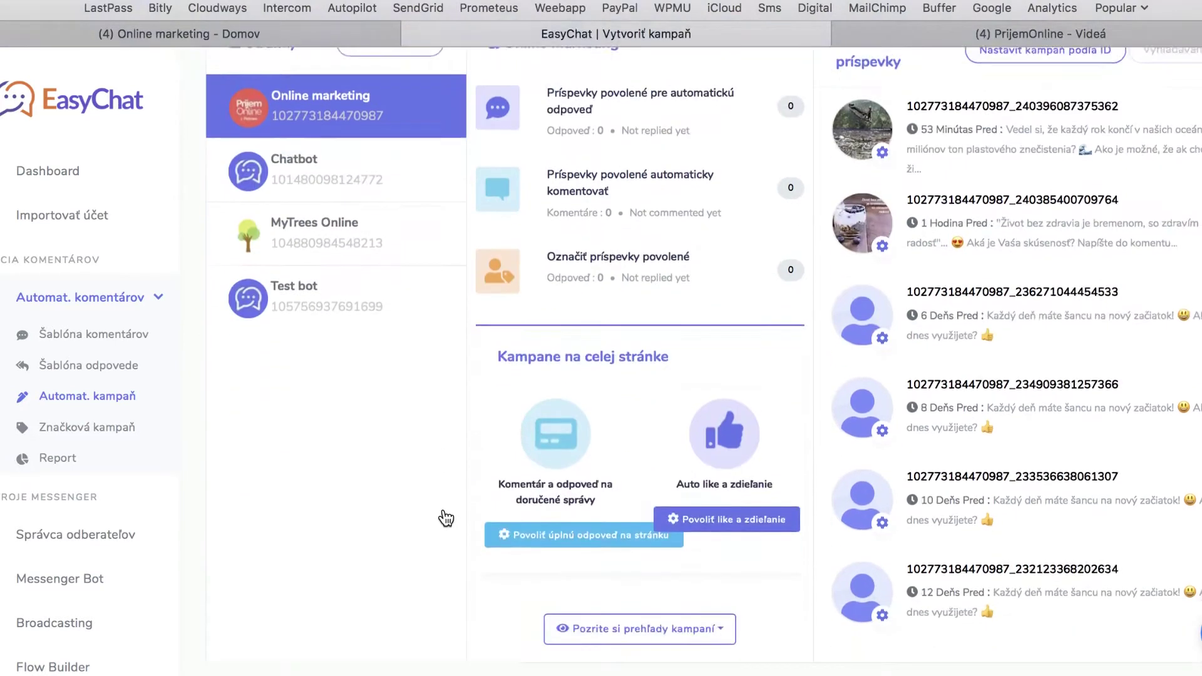
{"action": "scroll", "coordinate": [443, 517], "scroll_direction": "up", "scroll_amount": 1}
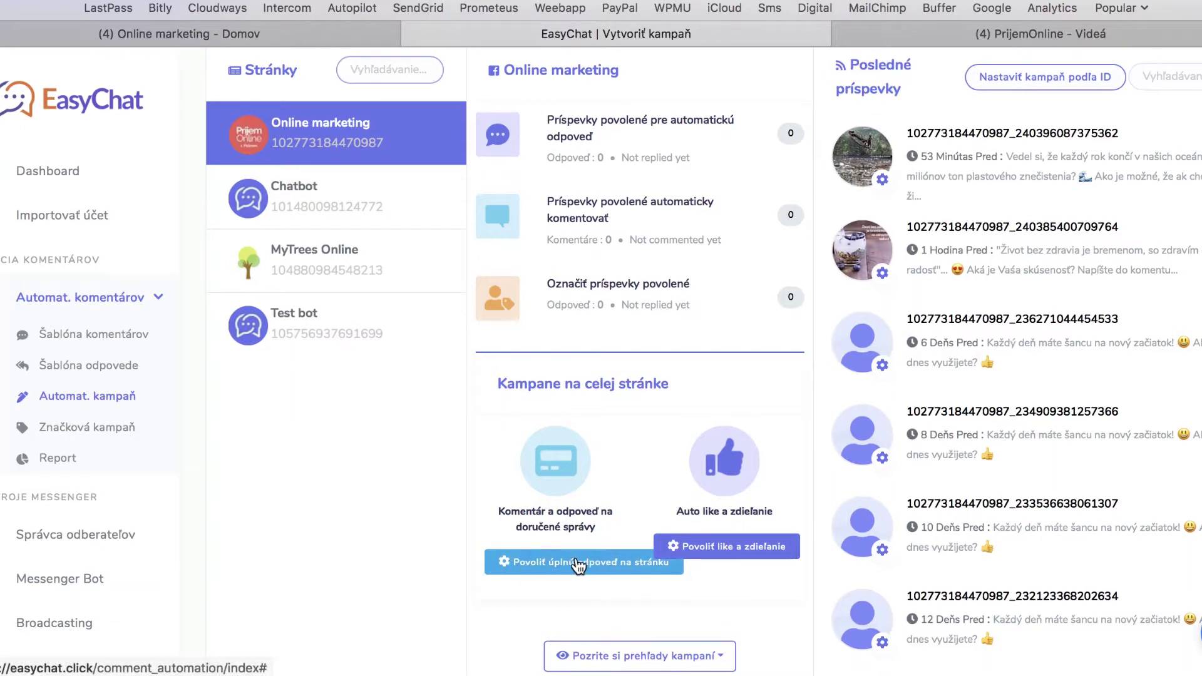
{"action": "left_click", "coordinate": [597, 567]}
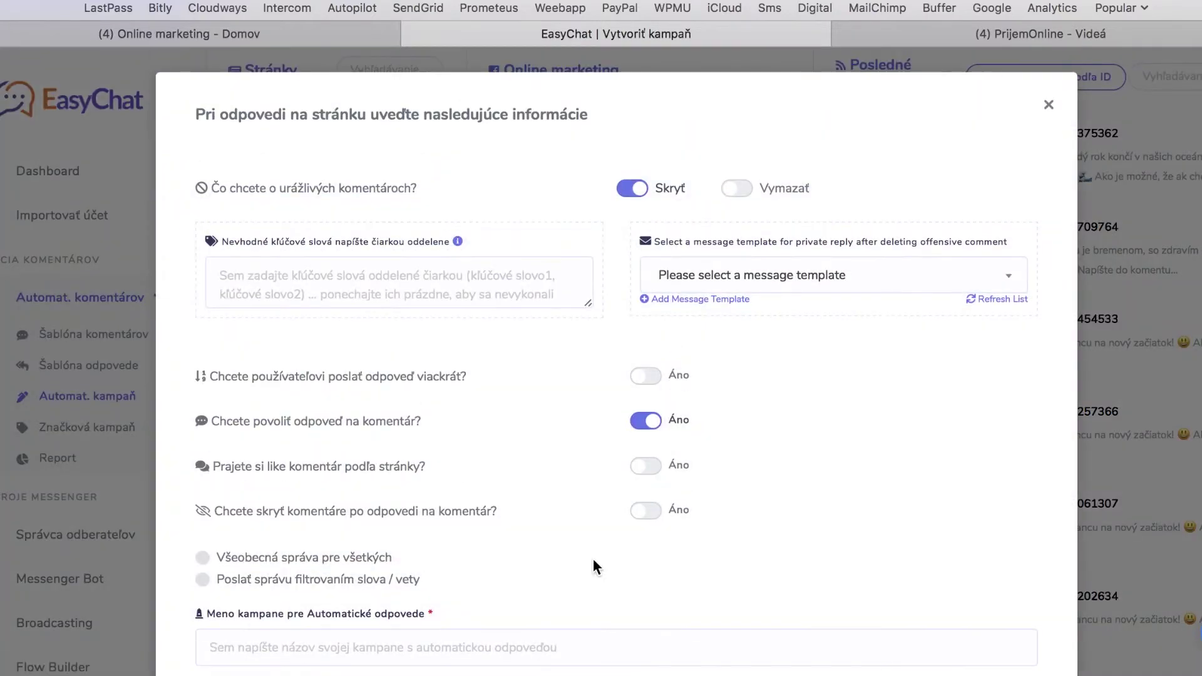
{"action": "scroll", "coordinate": [798, 506], "scroll_direction": "down", "scroll_amount": 1}
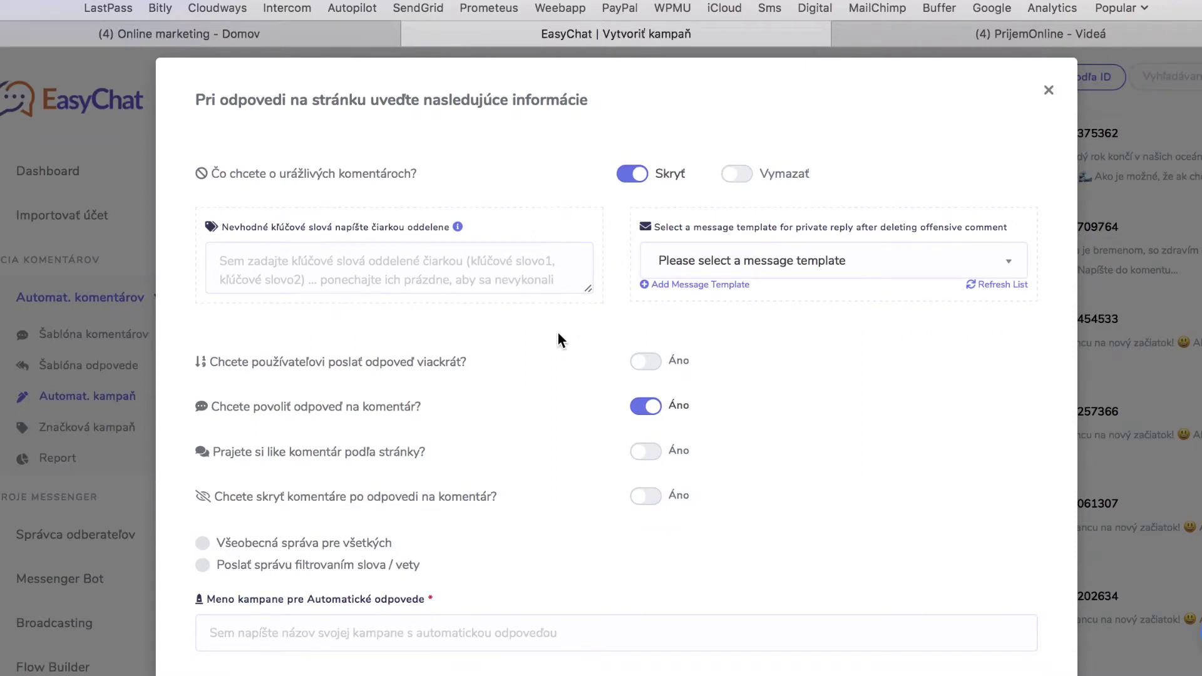
{"action": "scroll", "coordinate": [558, 340], "scroll_direction": "down", "scroll_amount": 3}
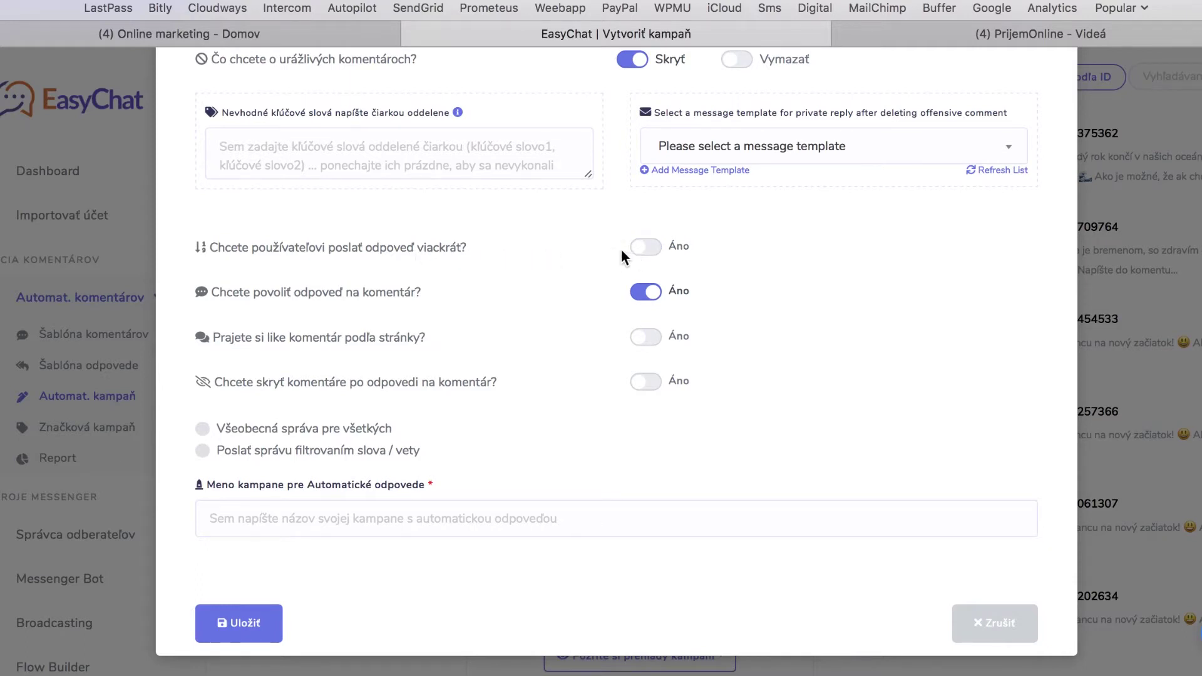
Step: Look through the Online marketing page's posts on Facebook and compare them with the page-wide reply settings in EasyChat
{"action": "left_click", "coordinate": [329, 31]}
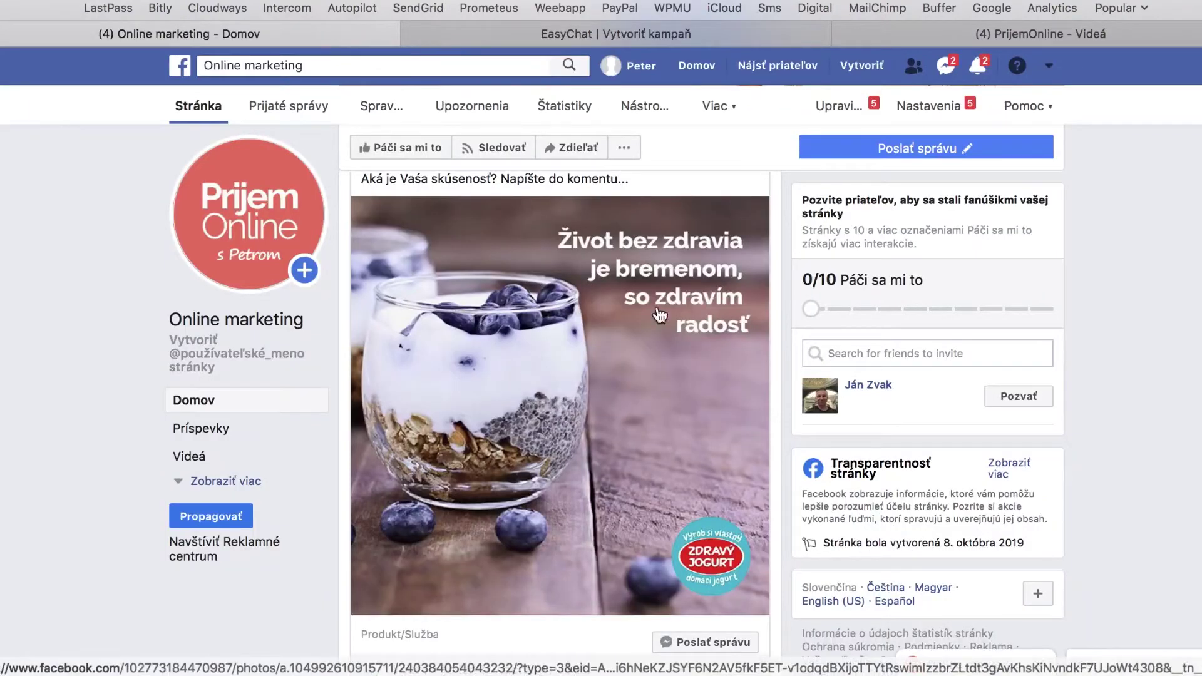
{"action": "scroll", "coordinate": [531, 508], "scroll_direction": "down", "scroll_amount": 6}
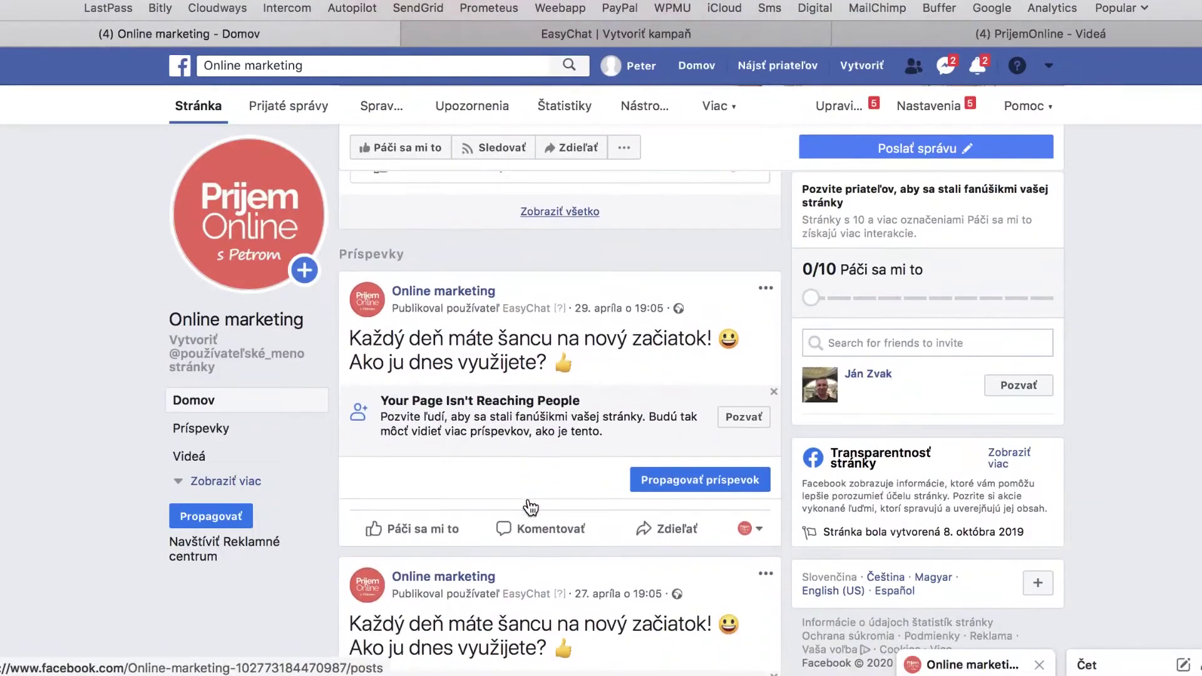
{"action": "scroll", "coordinate": [531, 507], "scroll_direction": "down", "scroll_amount": 7}
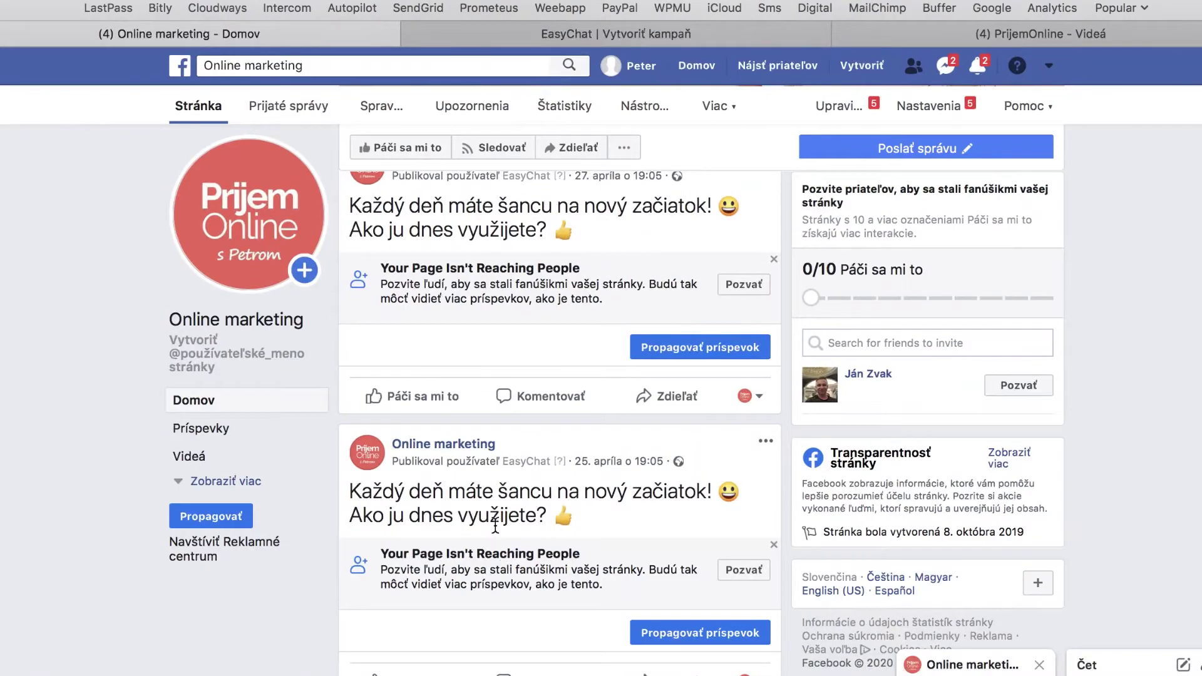
{"action": "scroll", "coordinate": [495, 526], "scroll_direction": "up", "scroll_amount": 15}
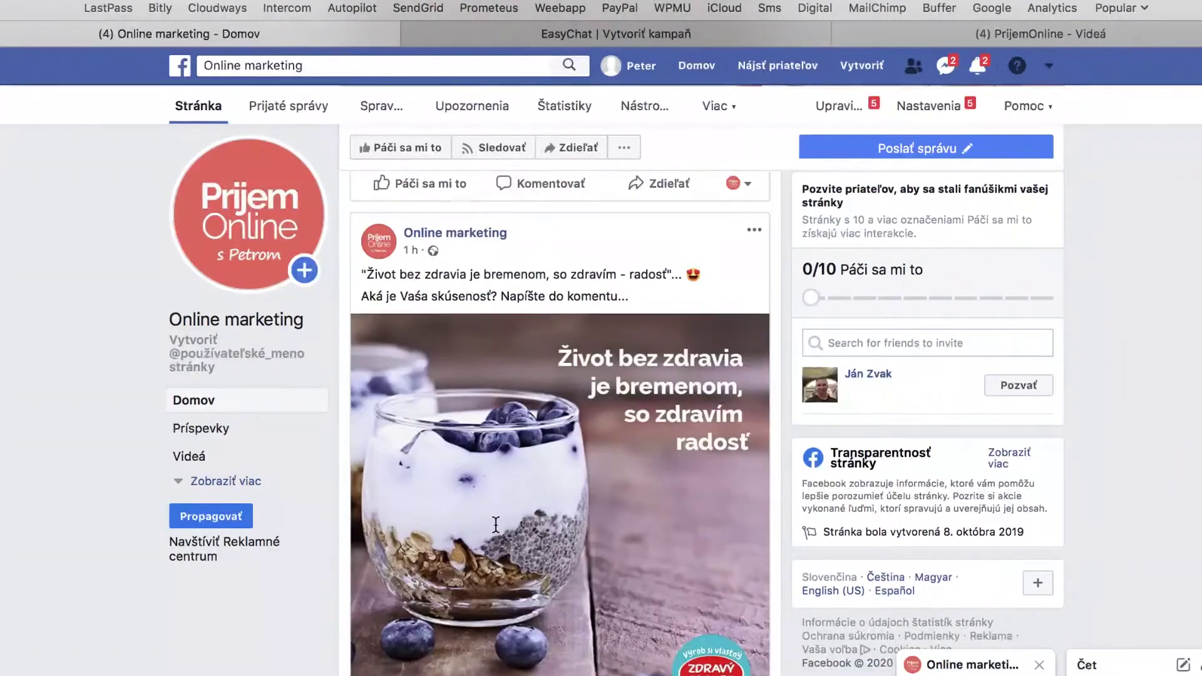
{"action": "scroll", "coordinate": [495, 526], "scroll_direction": "down", "scroll_amount": 3}
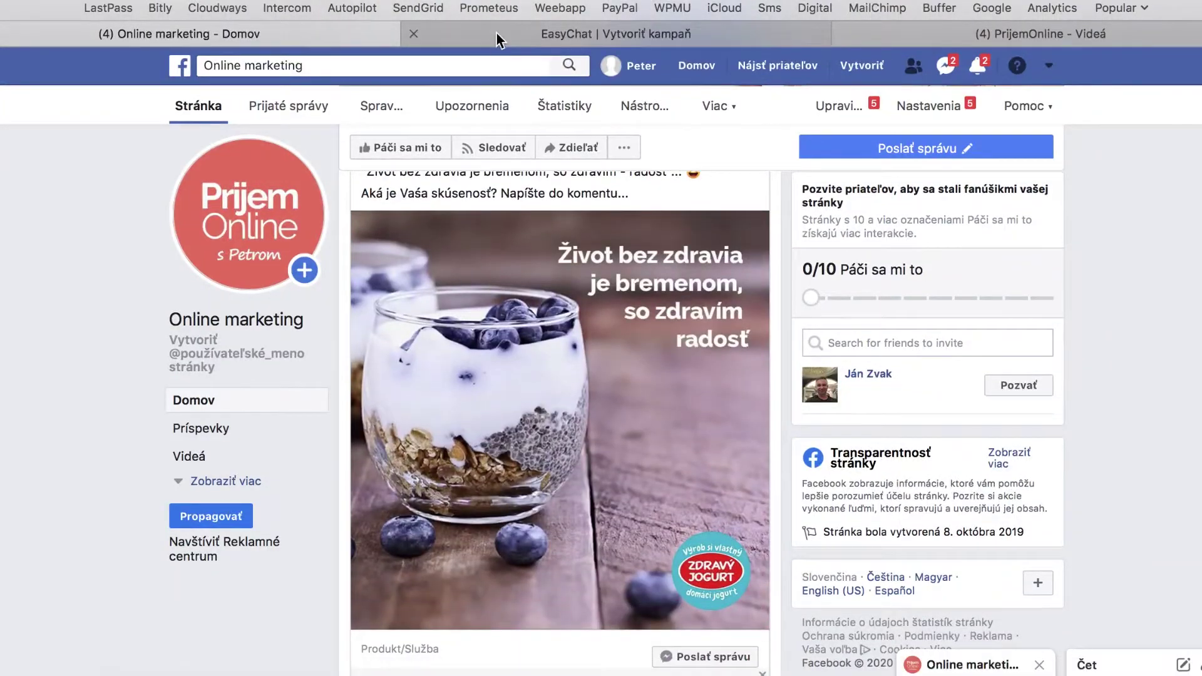
{"action": "left_click", "coordinate": [497, 36]}
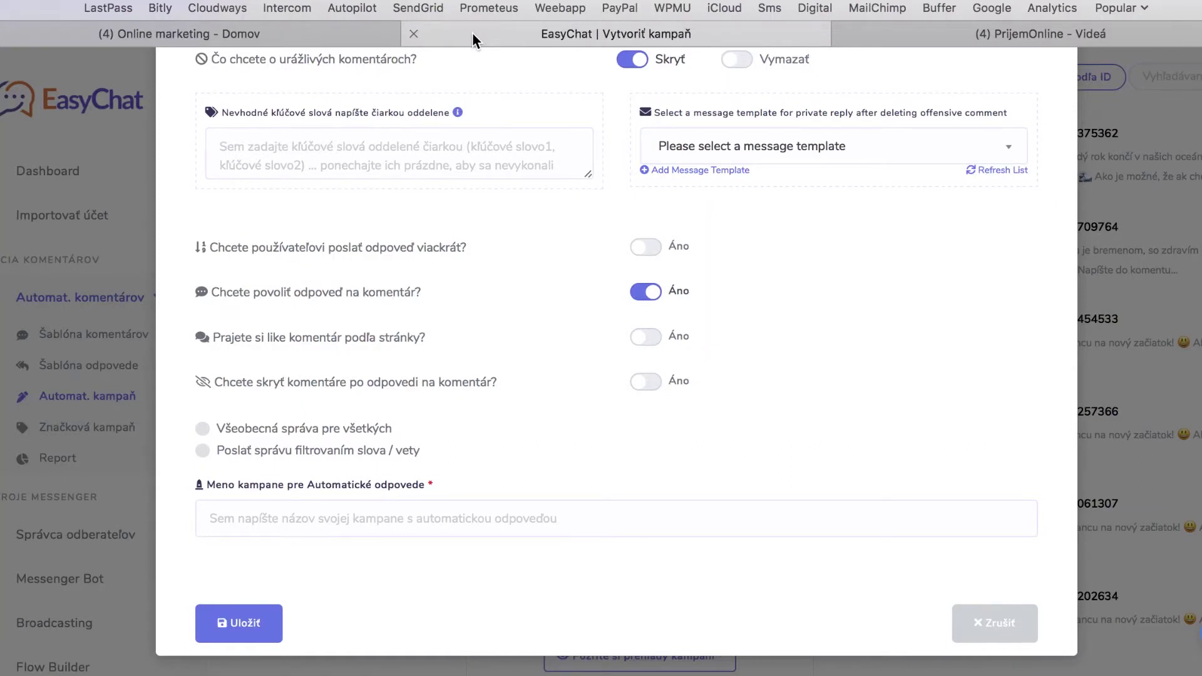
{"action": "left_click", "coordinate": [307, 36]}
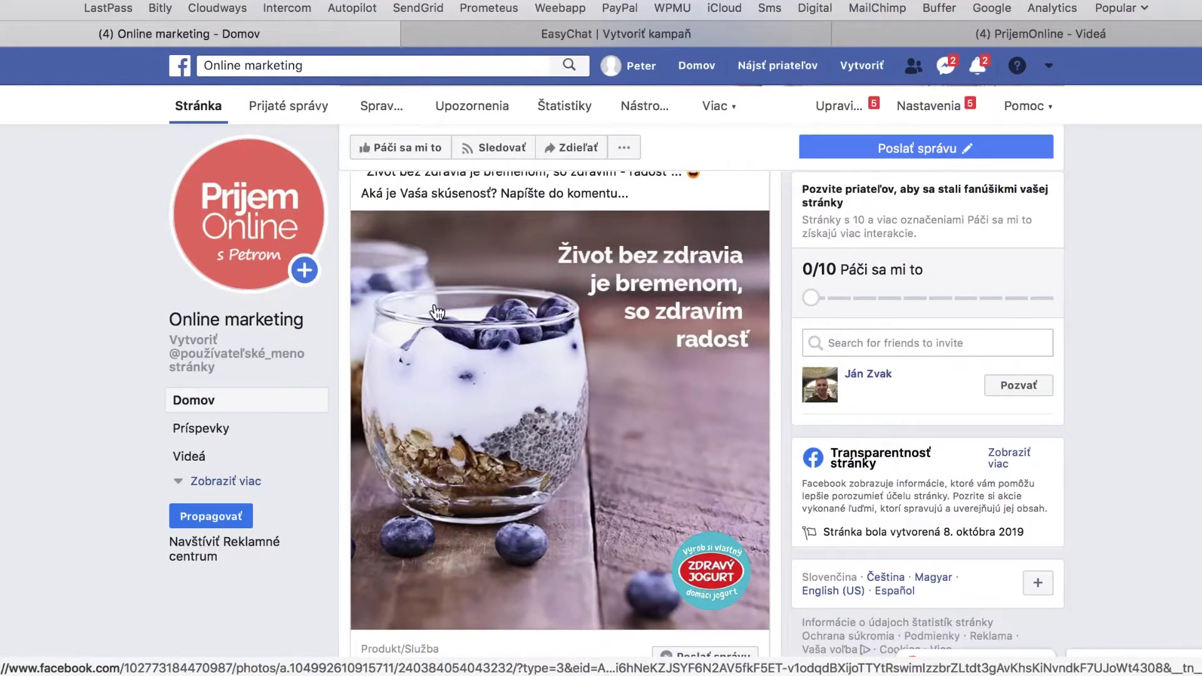
{"action": "key", "text": "ctrl+Tab"}
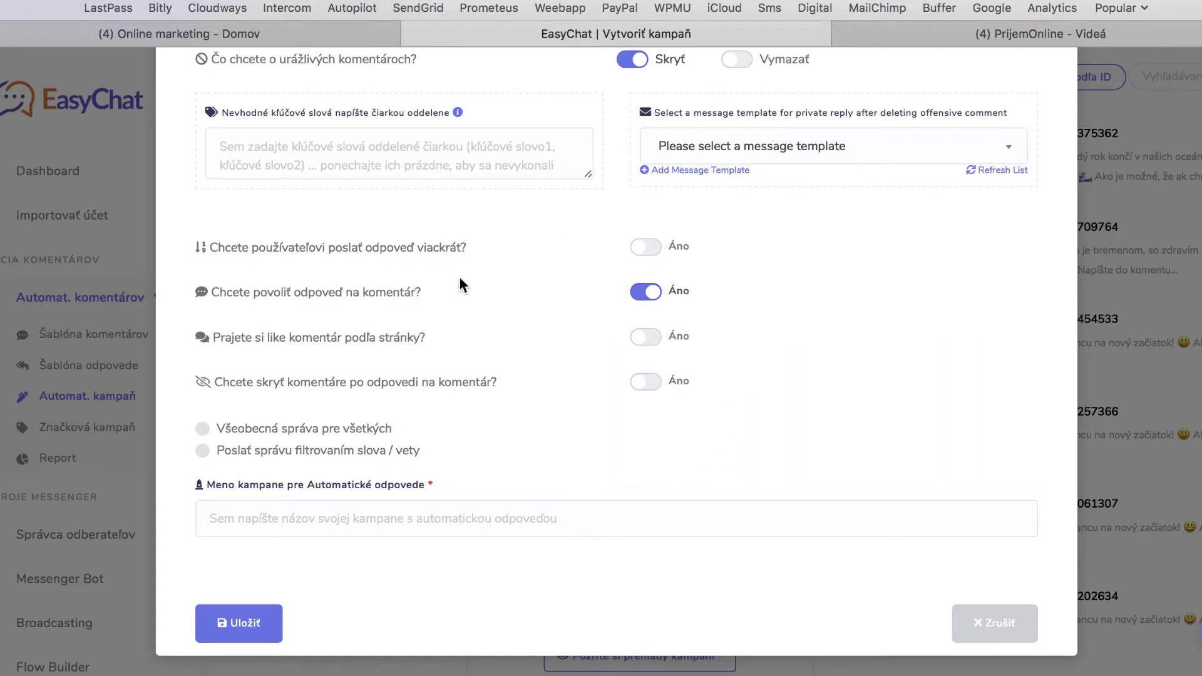
{"action": "left_click", "coordinate": [350, 29]}
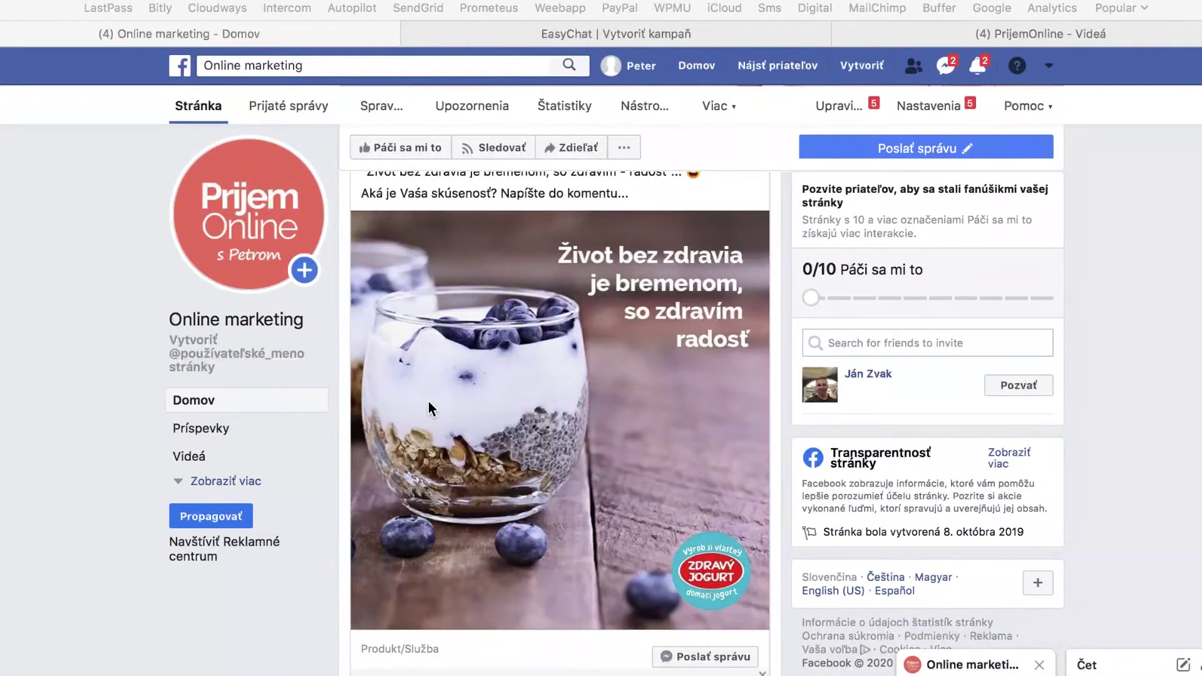
{"action": "left_click", "coordinate": [606, 34]}
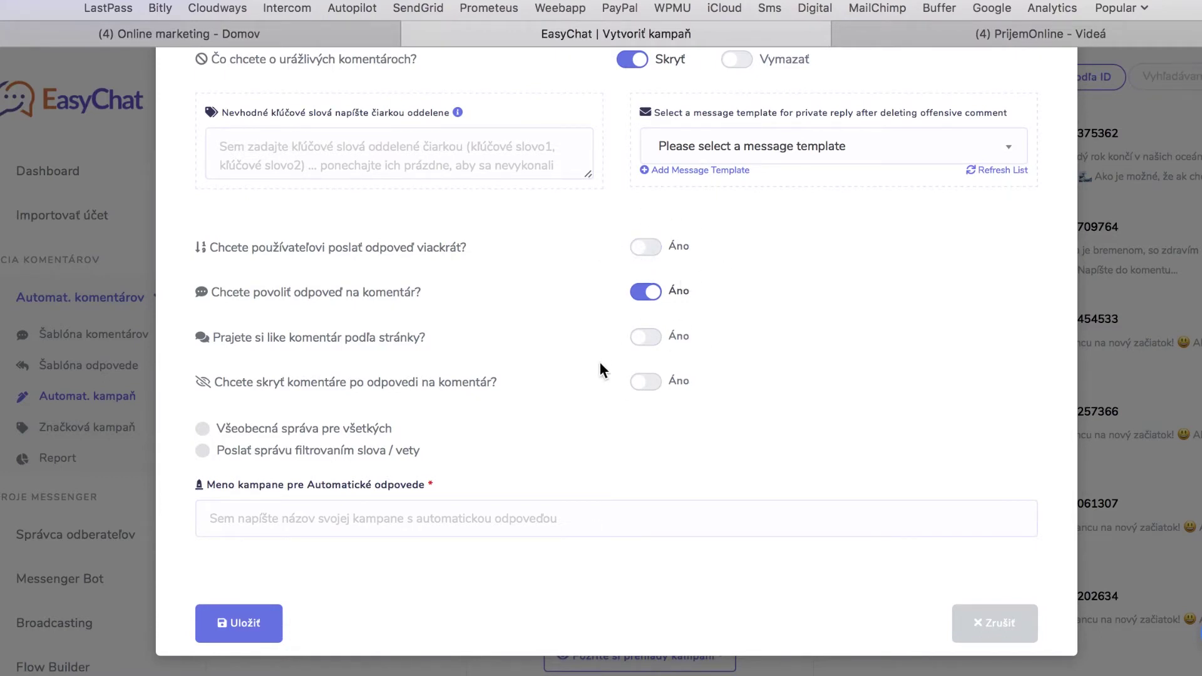
Step: Set the reply campaign to send messages by filtering words or sentences, and enter "Info, ebook" as the campaign name
{"action": "left_click", "coordinate": [202, 429]}
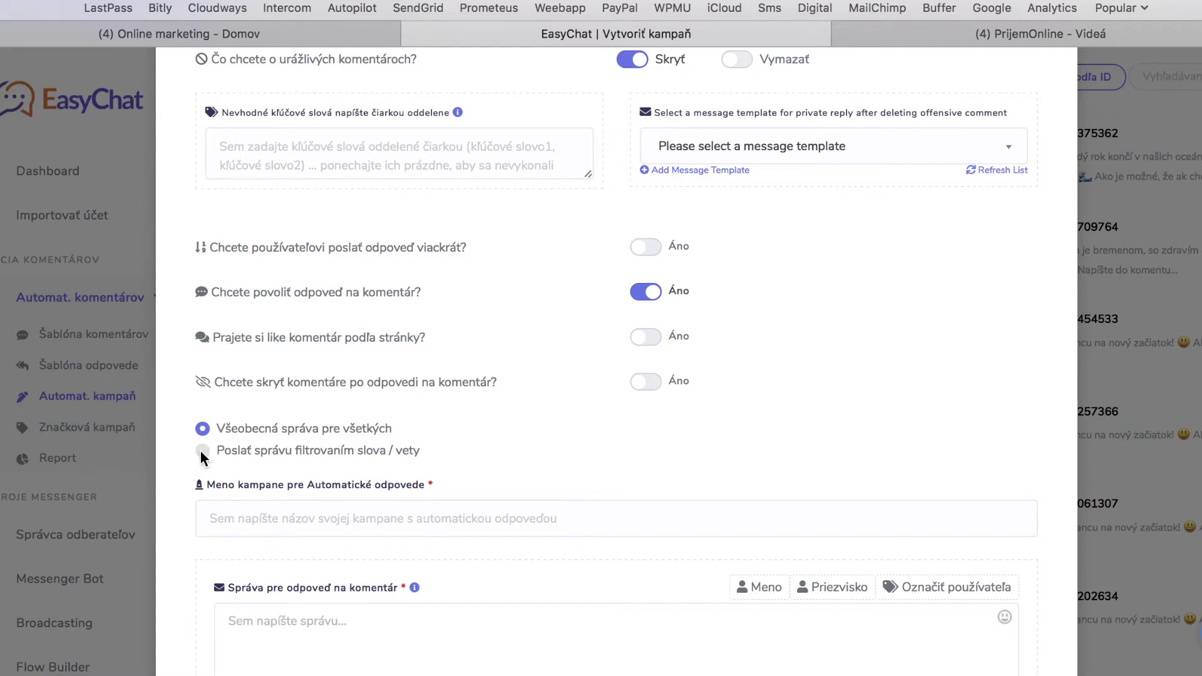
{"action": "left_click", "coordinate": [202, 451]}
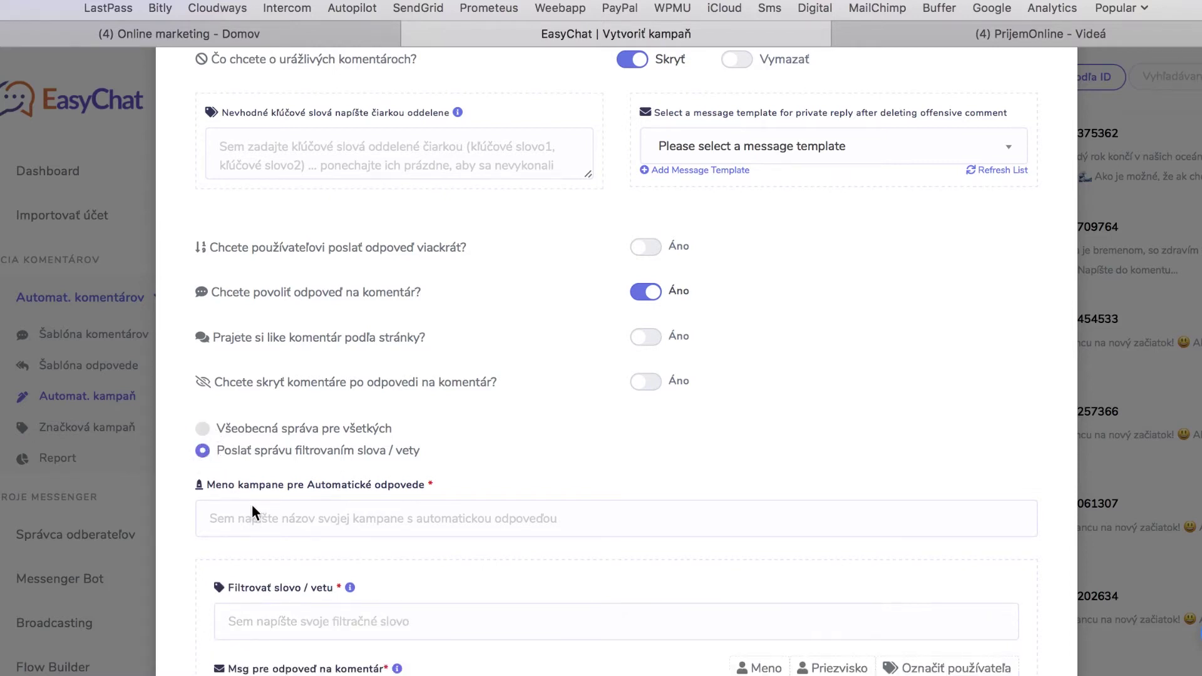
{"action": "left_click", "coordinate": [277, 520]}
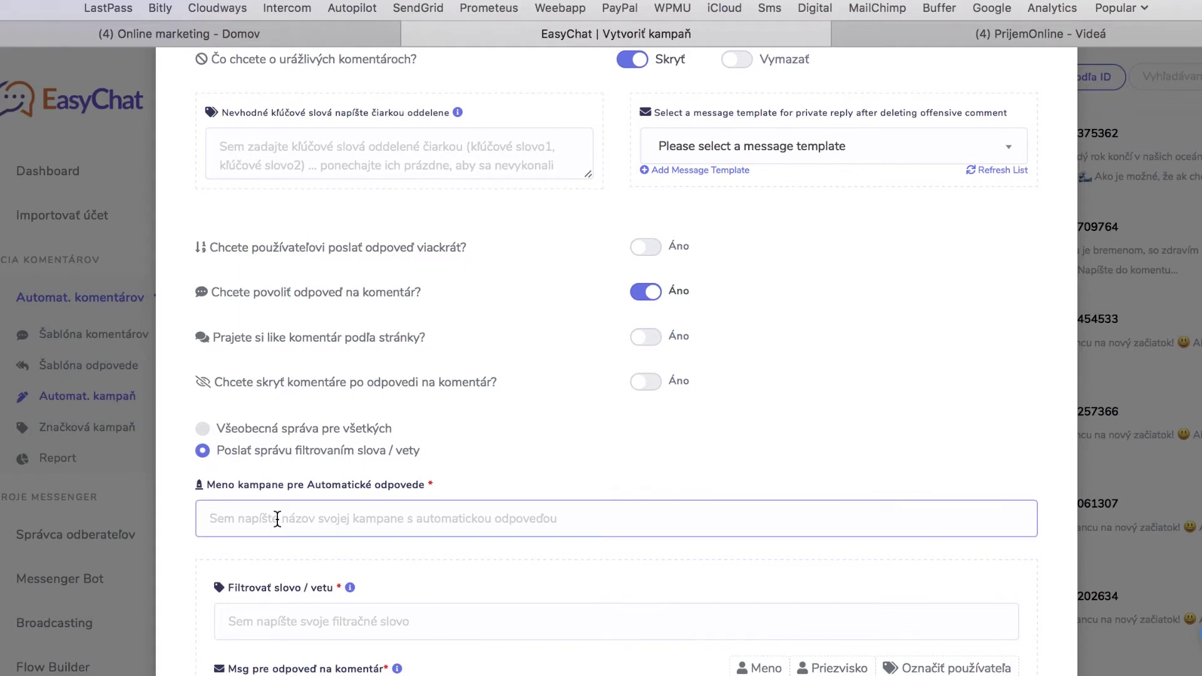
{"action": "type", "text": "Info"}
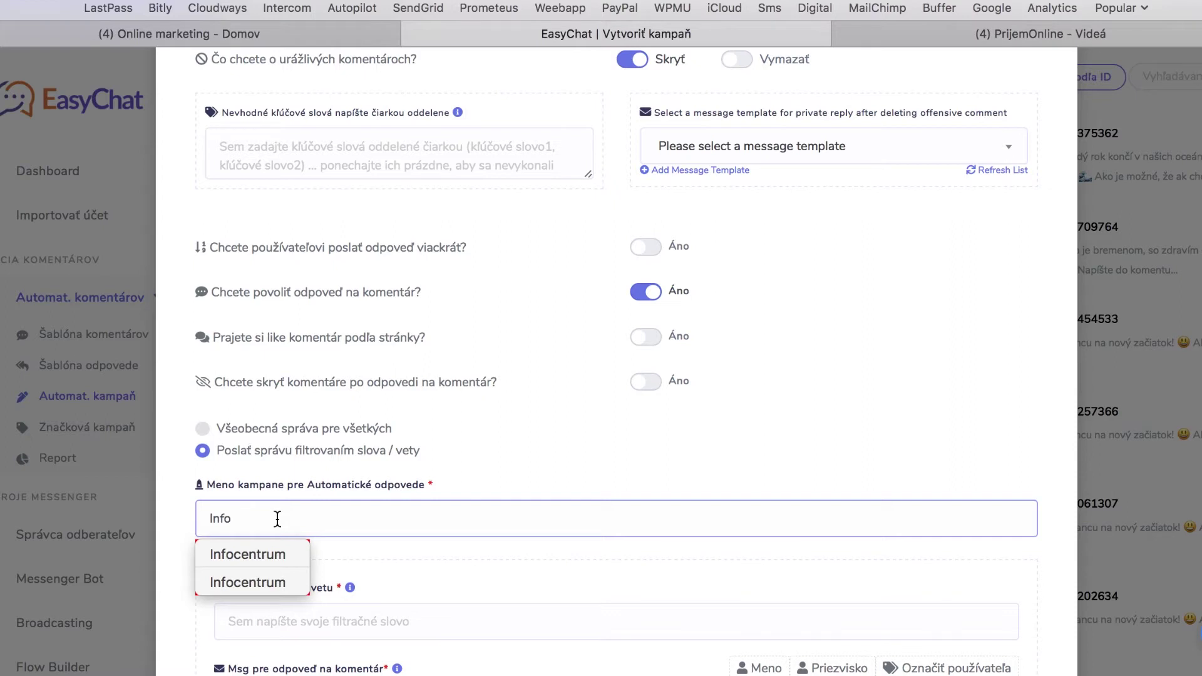
{"action": "type", "text": ","}
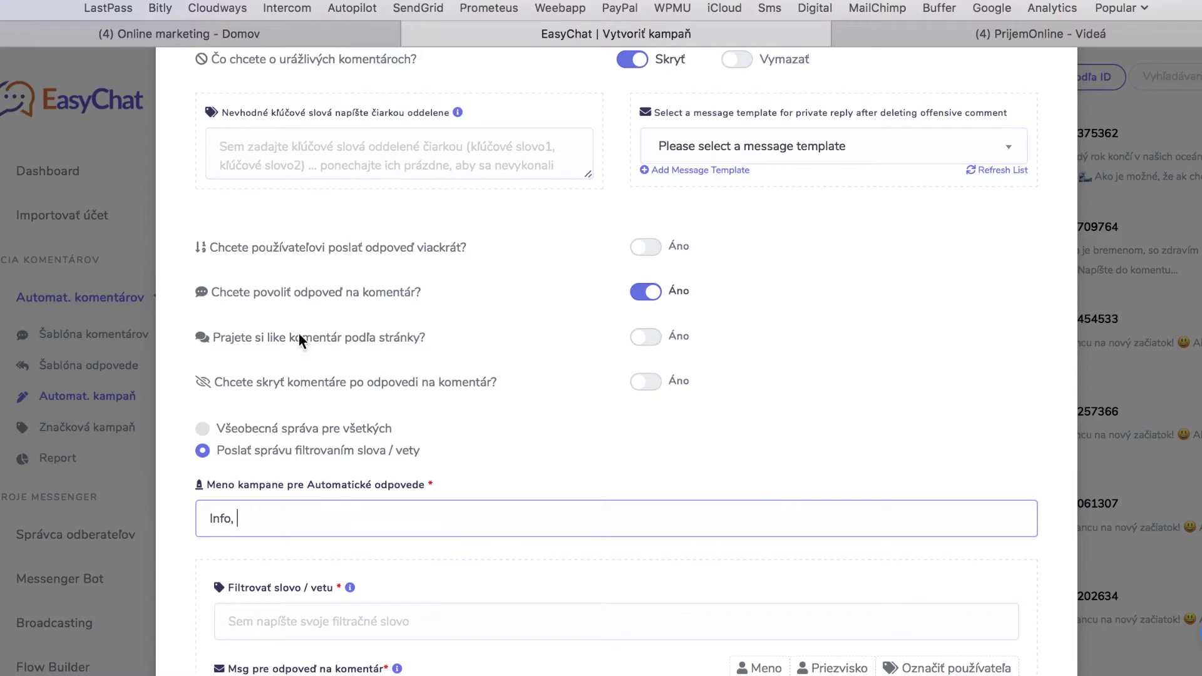
{"action": "left_click", "coordinate": [253, 34]}
{"action": "scroll", "coordinate": [491, 514], "scroll_direction": "down", "scroll_amount": 3}
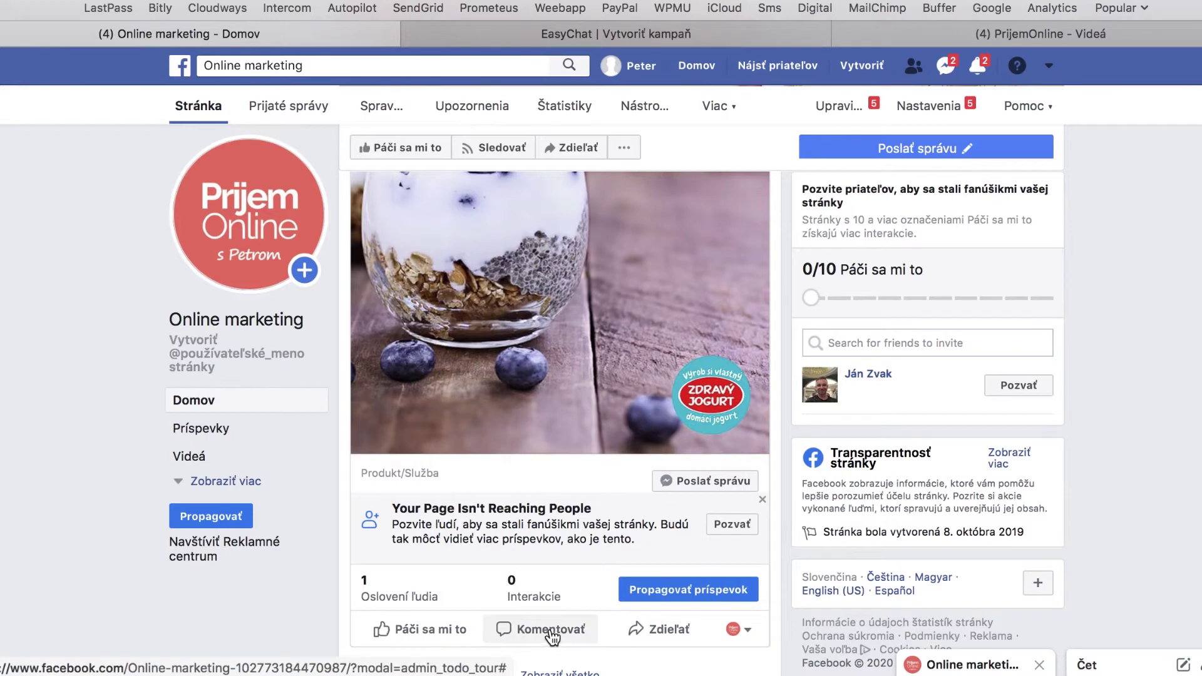
{"action": "left_click", "coordinate": [521, 32]}
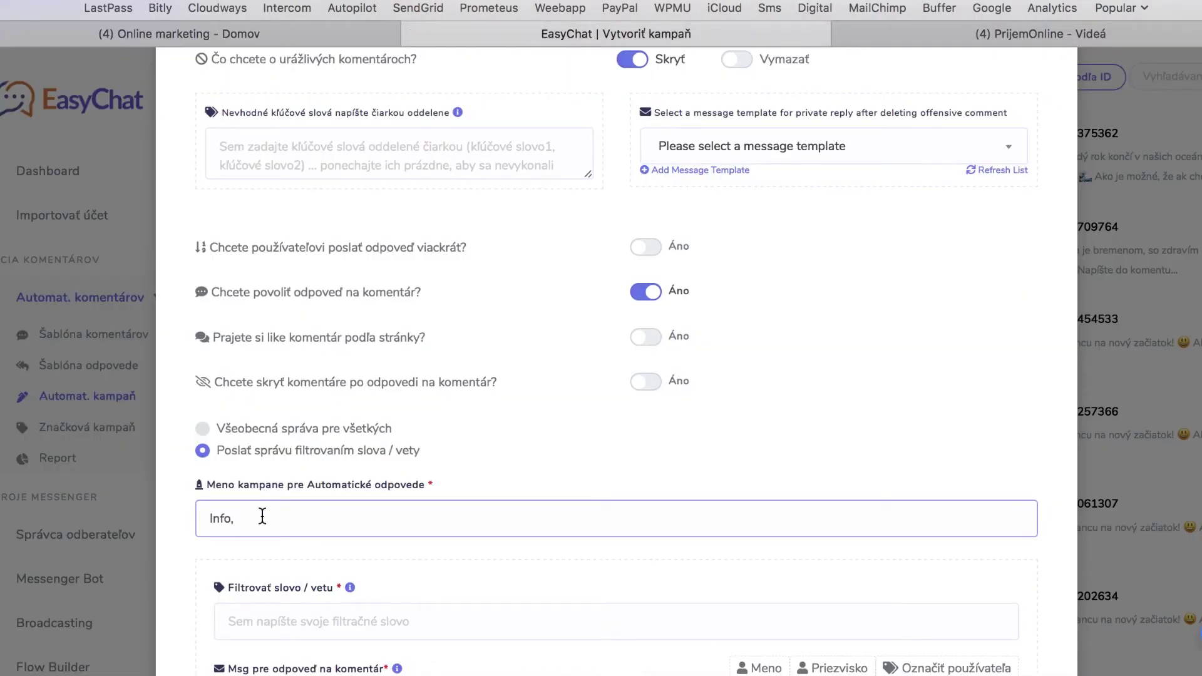
{"action": "type", "text": "ebook"}
Step: Check the comment option under the yogurt post on Facebook, and return to EasyChat to highlight the campaign name
{"action": "left_click", "coordinate": [324, 37]}
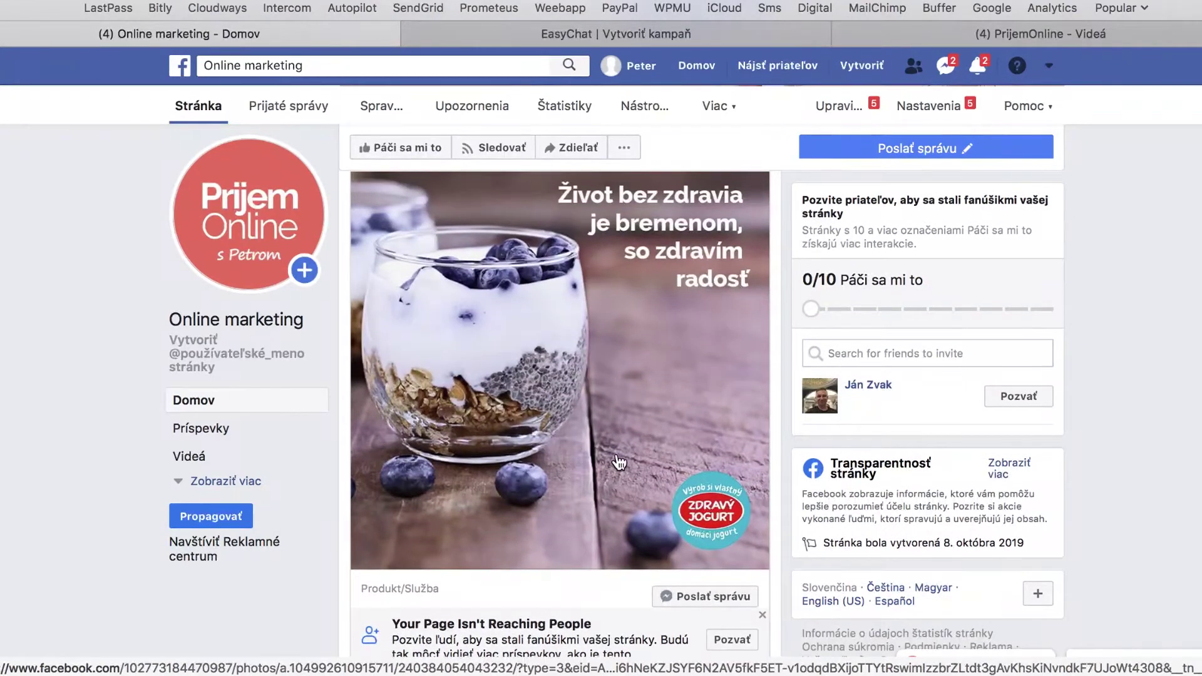
{"action": "scroll", "coordinate": [619, 463], "scroll_direction": "down", "scroll_amount": 3}
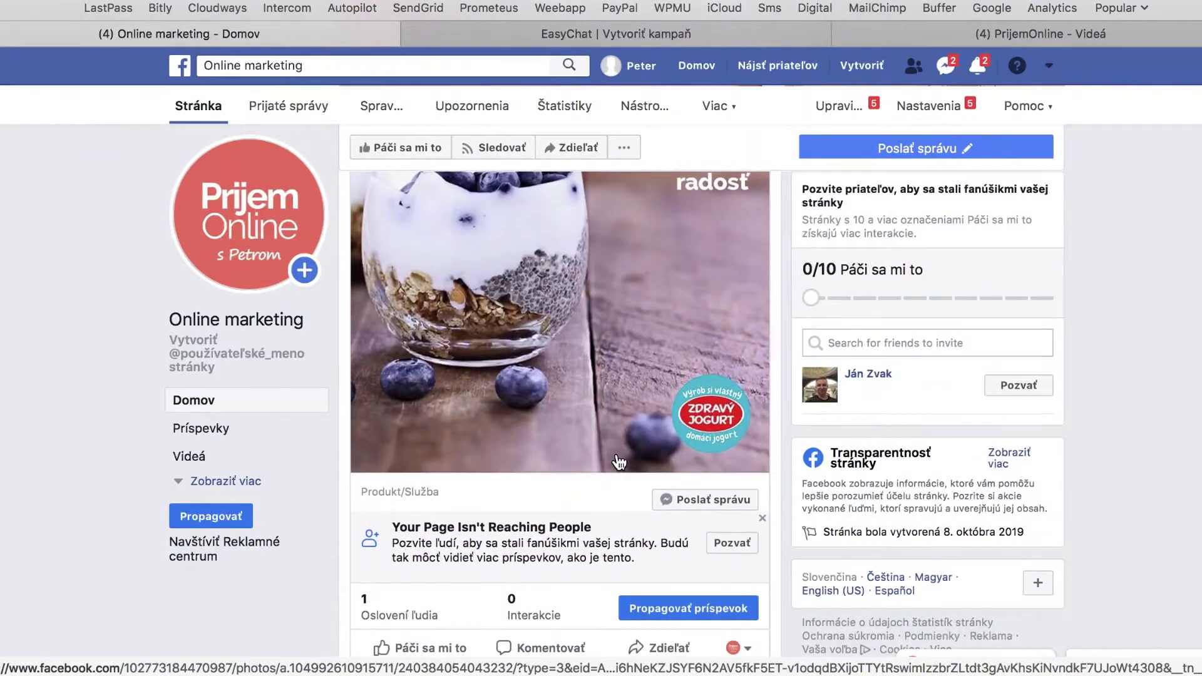
{"action": "scroll", "coordinate": [619, 462], "scroll_direction": "down", "scroll_amount": 2}
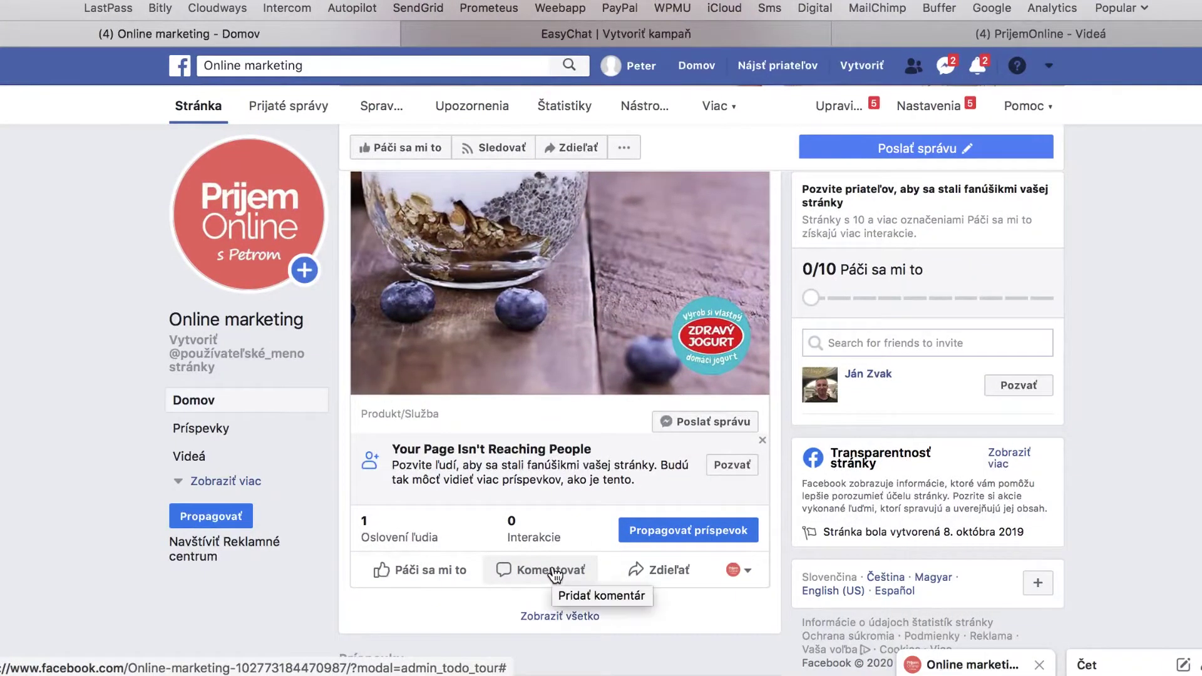
{"action": "left_click", "coordinate": [514, 34]}
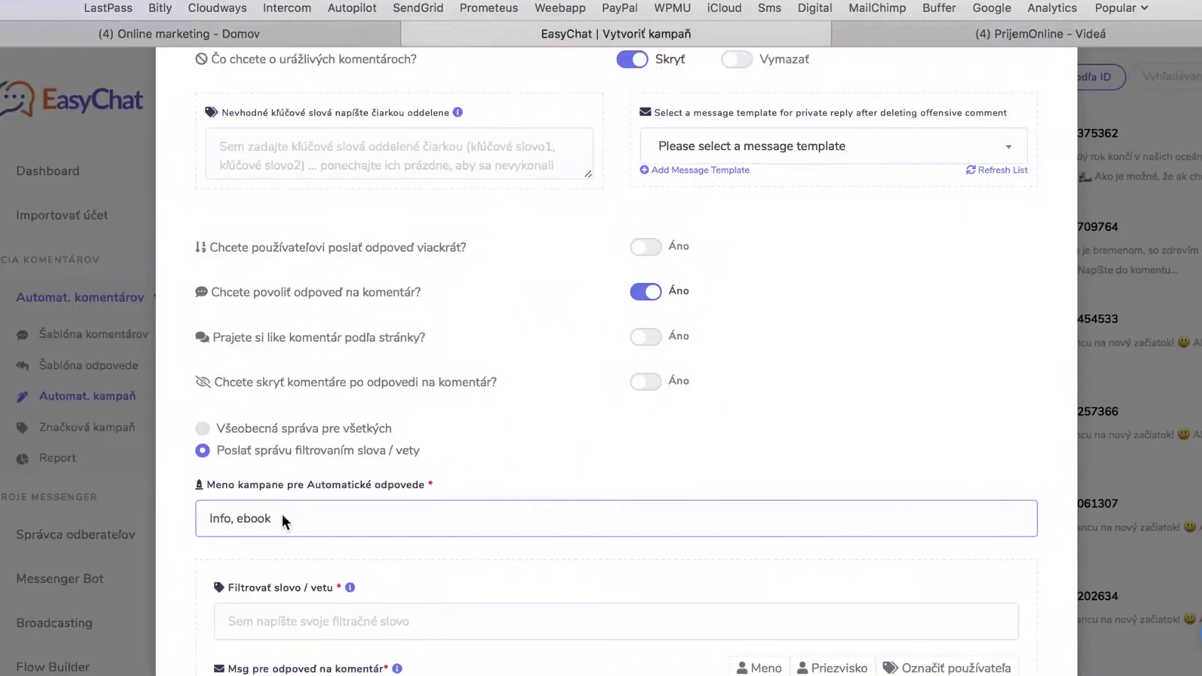
{"action": "left_click_drag", "start_coordinate": [299, 519], "coordinate": [208, 520]}
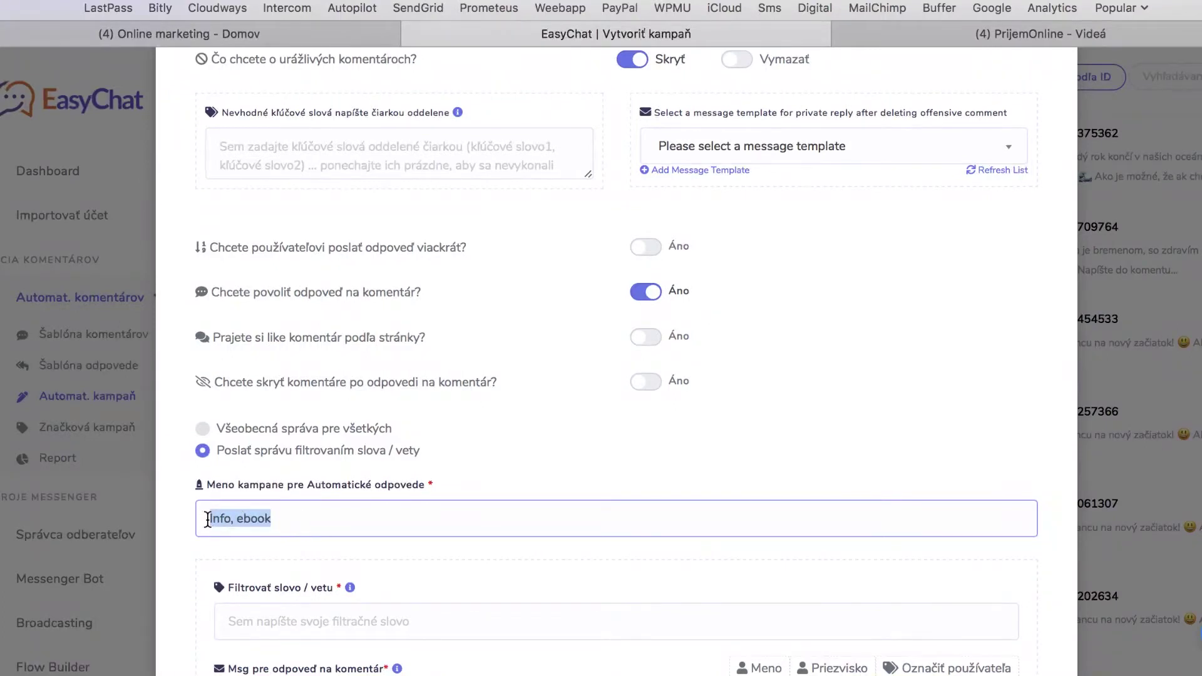
Step: Examine the yogurt post's call to comment on the Facebook page alongside the campaign name in the EasyChat form
{"action": "left_click", "coordinate": [333, 32]}
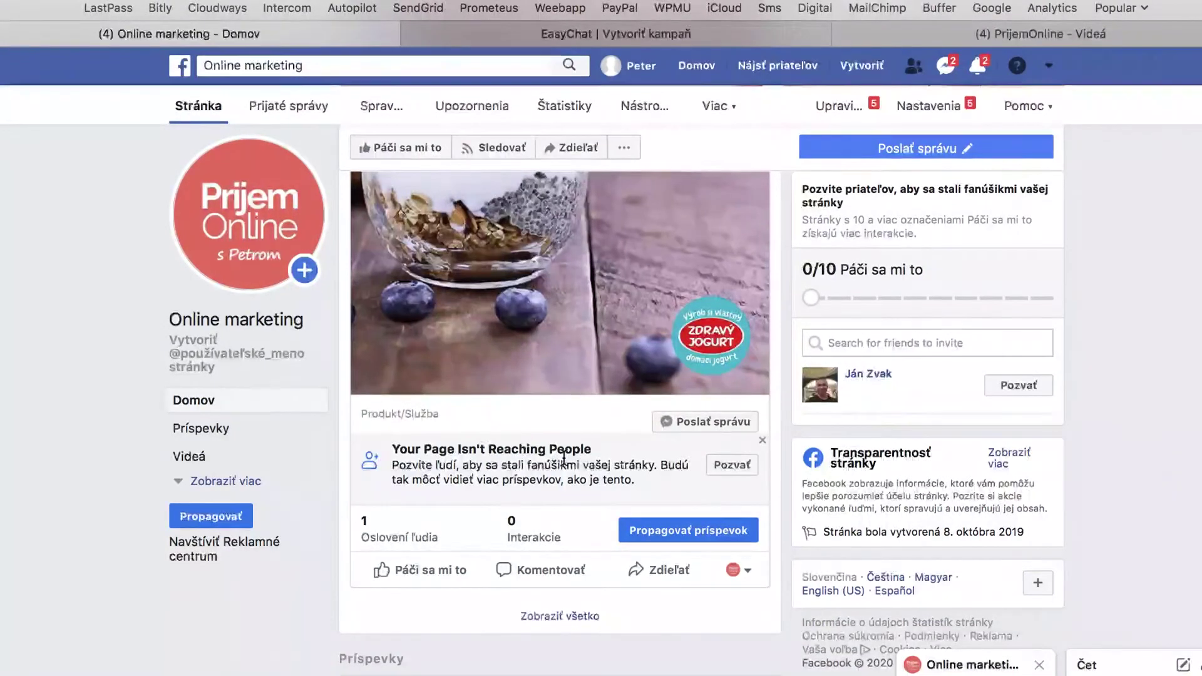
{"action": "scroll", "coordinate": [564, 459], "scroll_direction": "down", "scroll_amount": 8}
{"action": "scroll", "coordinate": [565, 459], "scroll_direction": "up", "scroll_amount": 2}
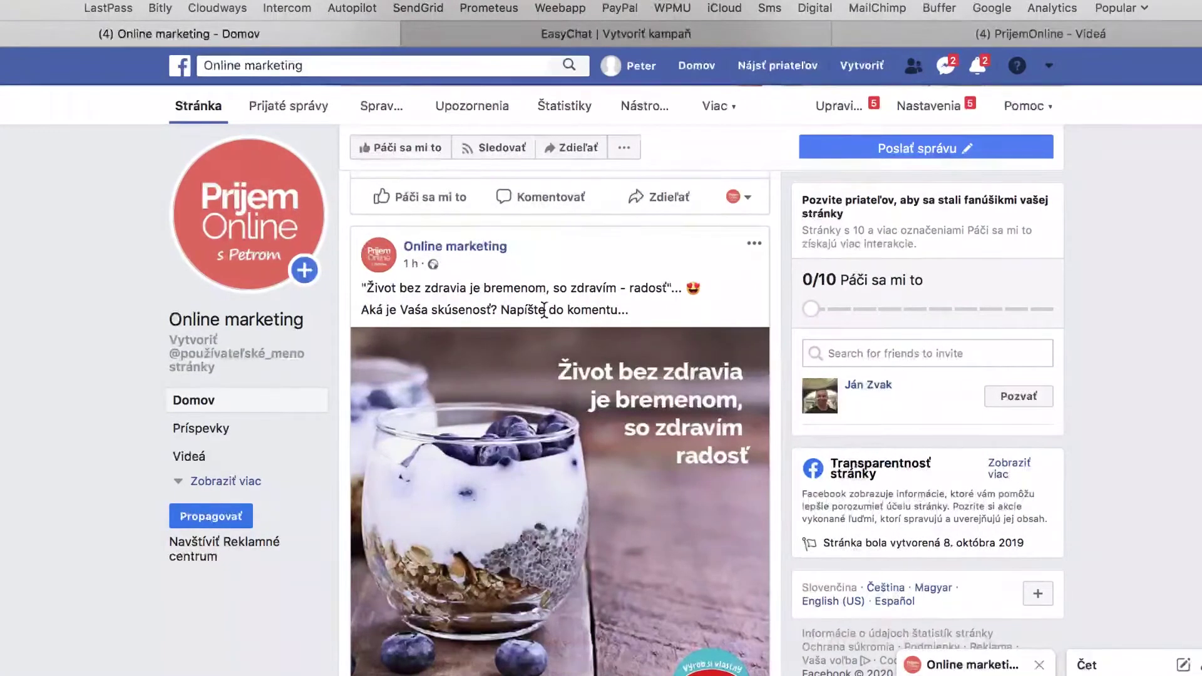
{"action": "left_click", "coordinate": [610, 31]}
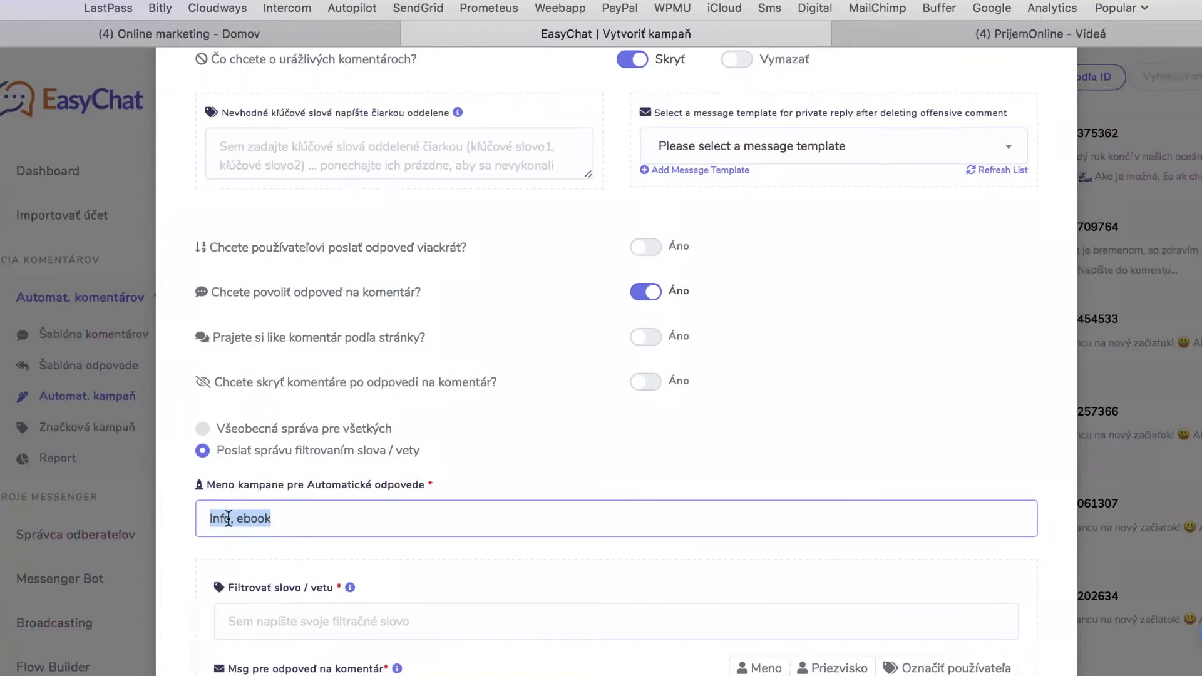
{"action": "left_click", "coordinate": [322, 34]}
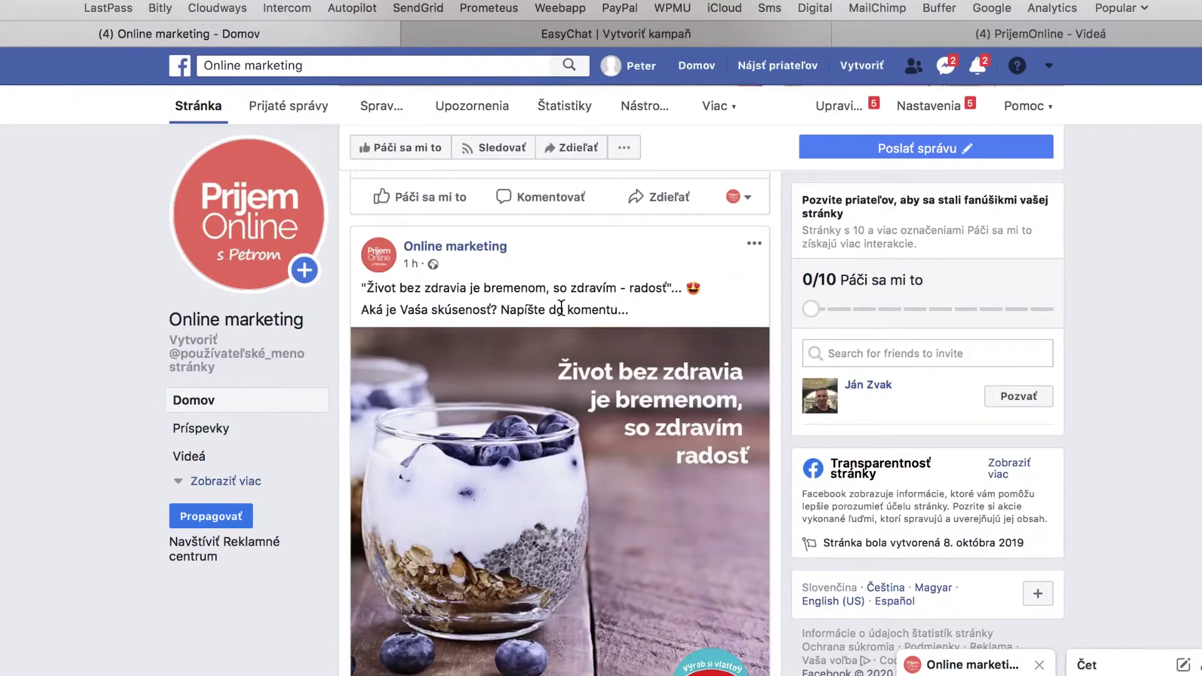
{"action": "scroll", "coordinate": [560, 307], "scroll_direction": "down", "scroll_amount": 3}
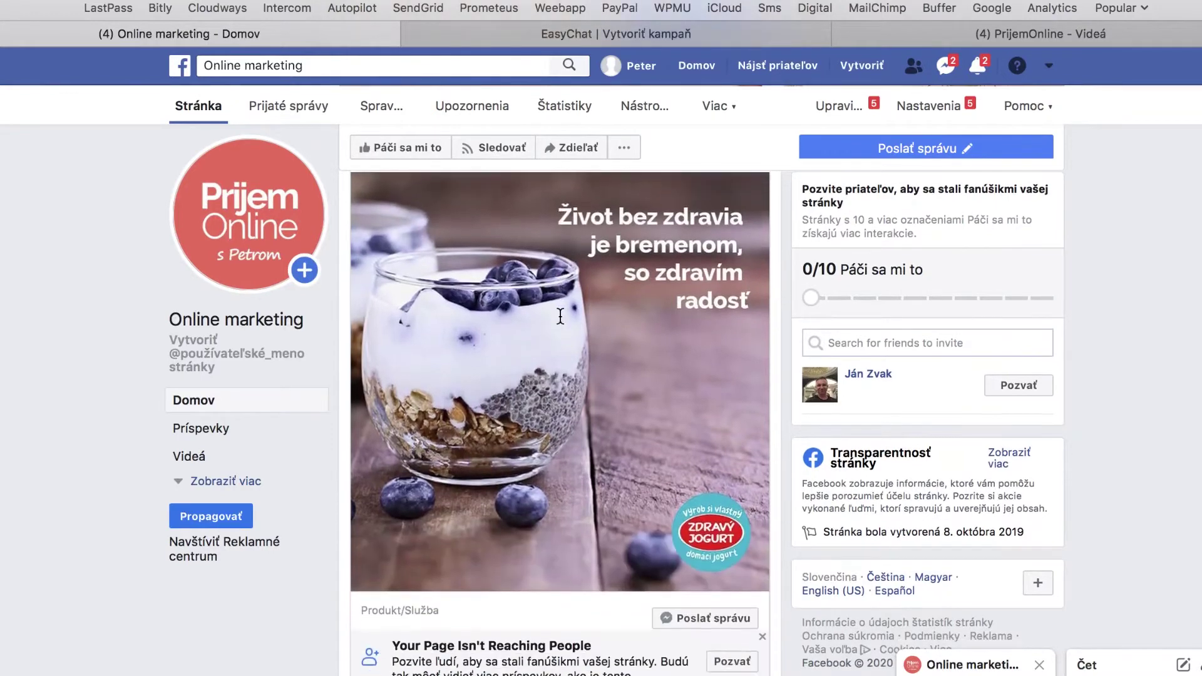
Step: Examine the comment and interaction options under the yogurt post on Facebook, and return to the campaign name in EasyChat
{"action": "scroll", "coordinate": [561, 316], "scroll_direction": "down", "scroll_amount": 2}
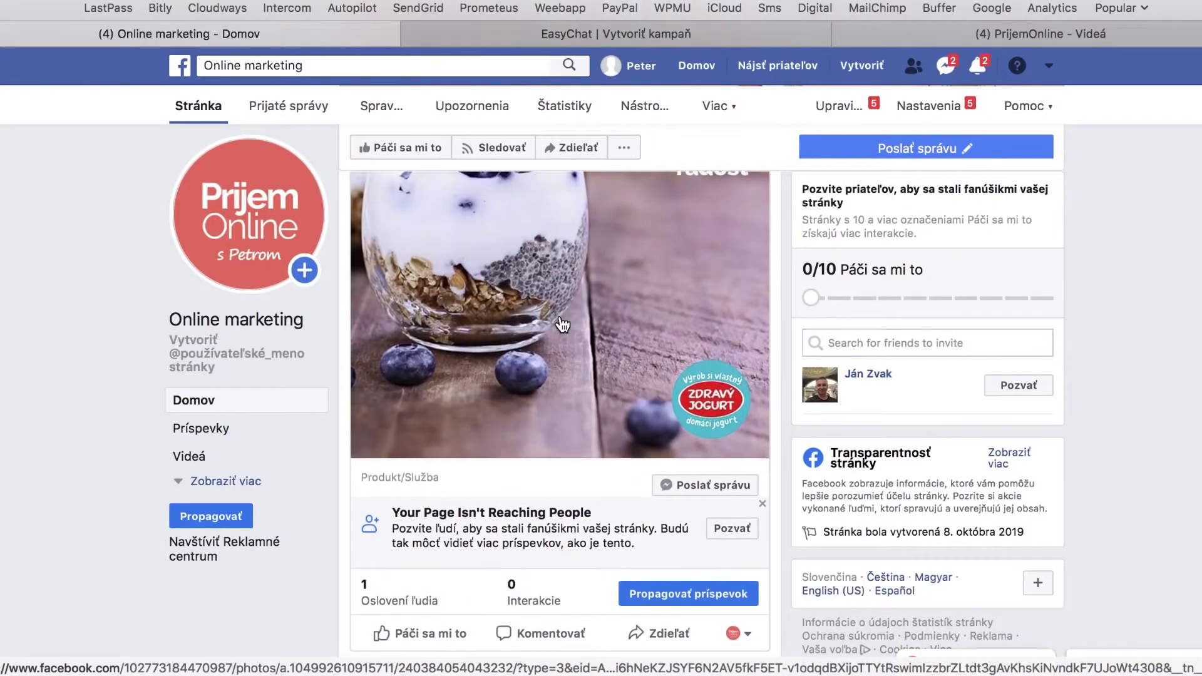
{"action": "scroll", "coordinate": [562, 323], "scroll_direction": "down", "scroll_amount": 2}
{"action": "scroll", "coordinate": [562, 323], "scroll_direction": "up", "scroll_amount": 1}
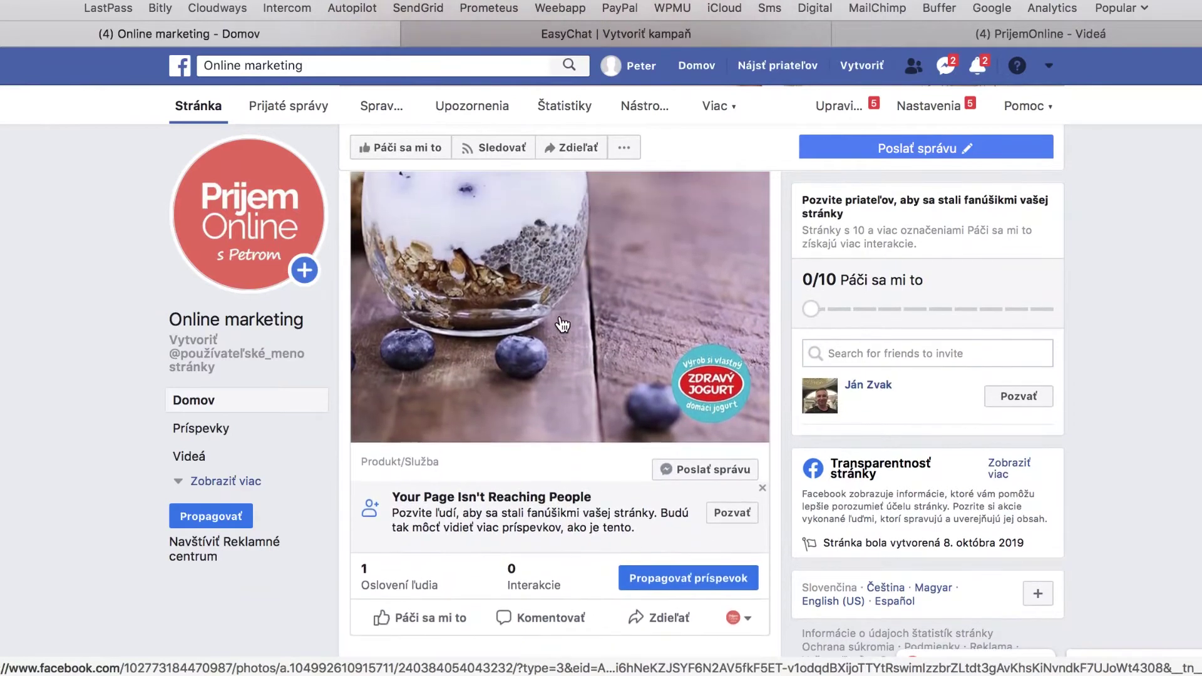
{"action": "scroll", "coordinate": [563, 324], "scroll_direction": "up", "scroll_amount": 1}
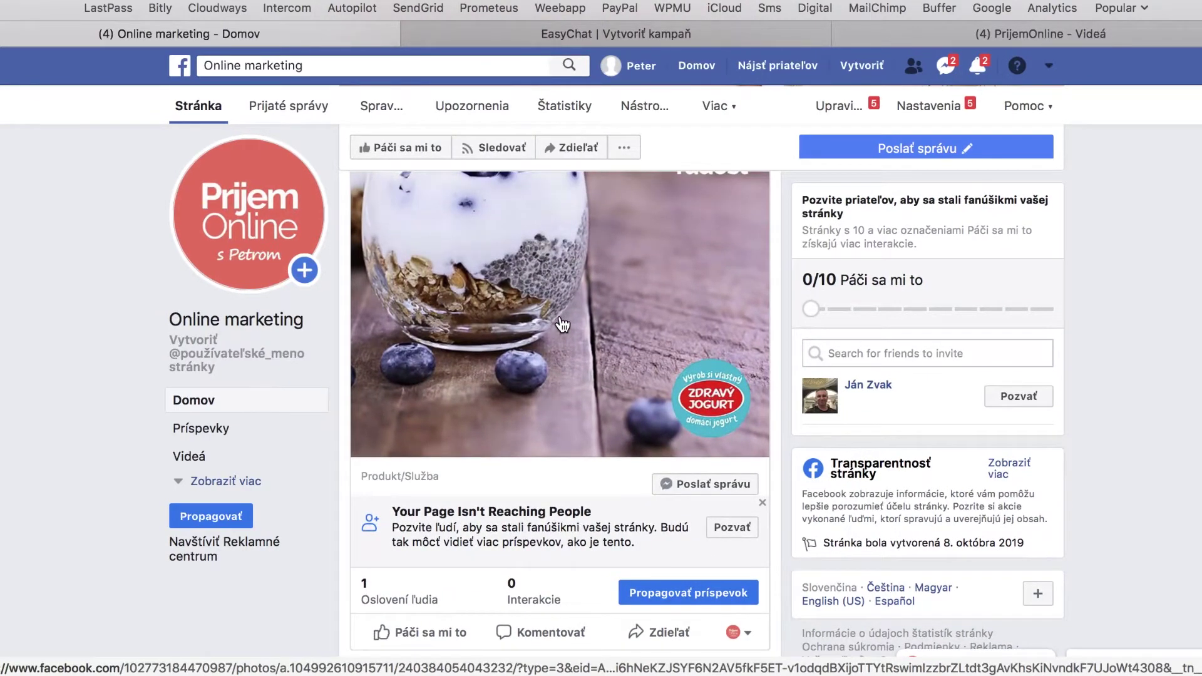
{"action": "scroll", "coordinate": [562, 324], "scroll_direction": "down", "scroll_amount": 2}
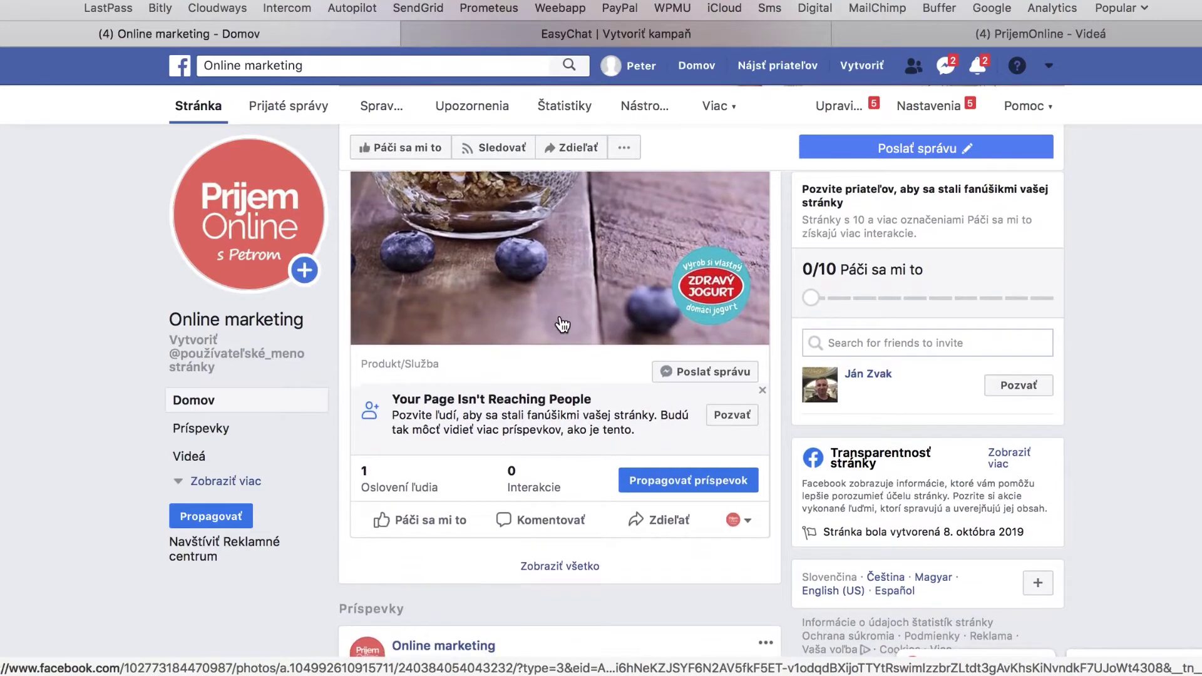
{"action": "scroll", "coordinate": [562, 323], "scroll_direction": "down", "scroll_amount": 1}
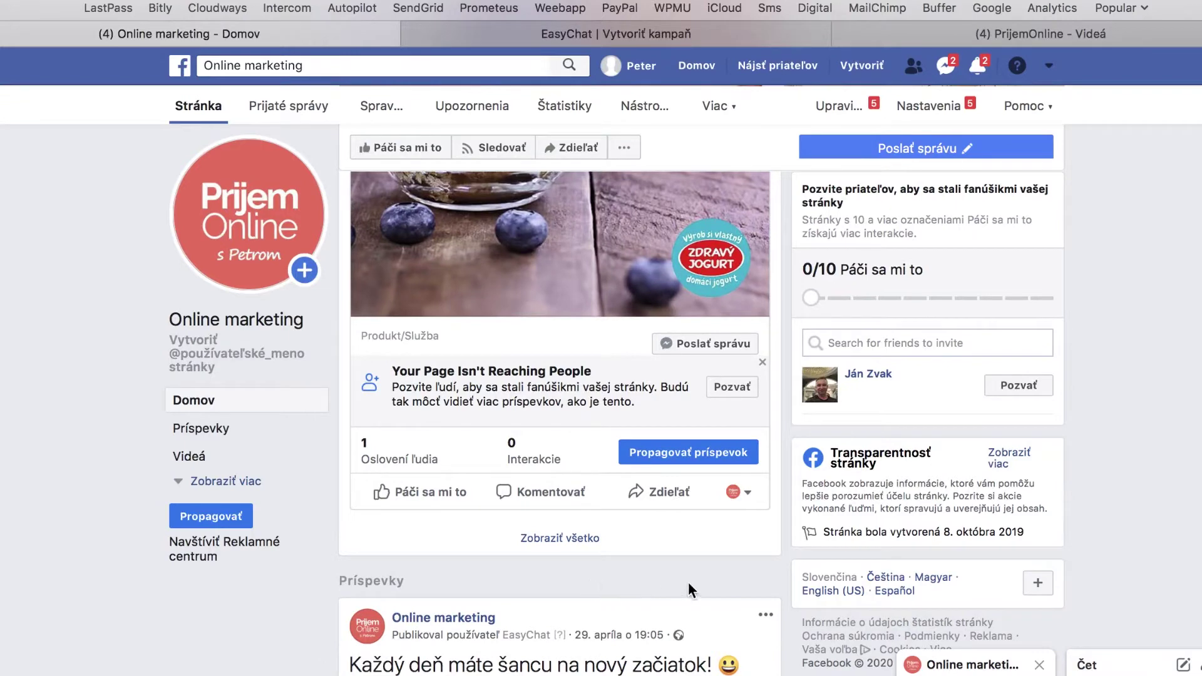
{"action": "mouse_move", "coordinate": [442, 509]}
{"action": "left_click", "coordinate": [528, 33]}
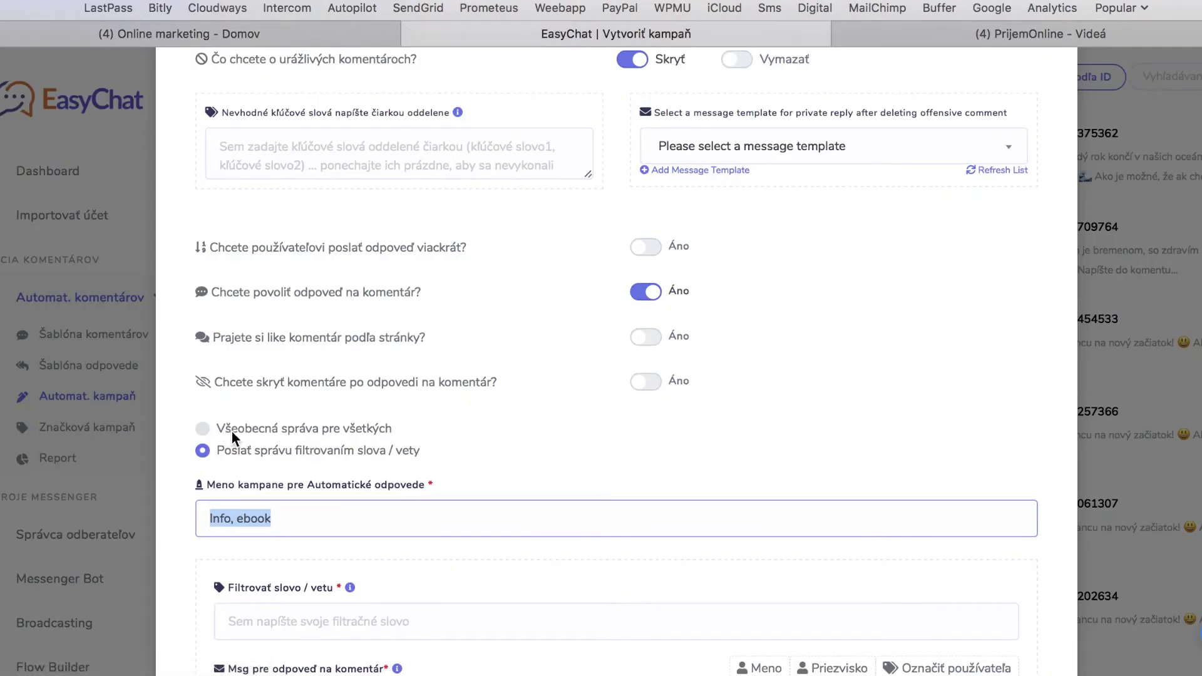
{"action": "left_click", "coordinate": [306, 518]}
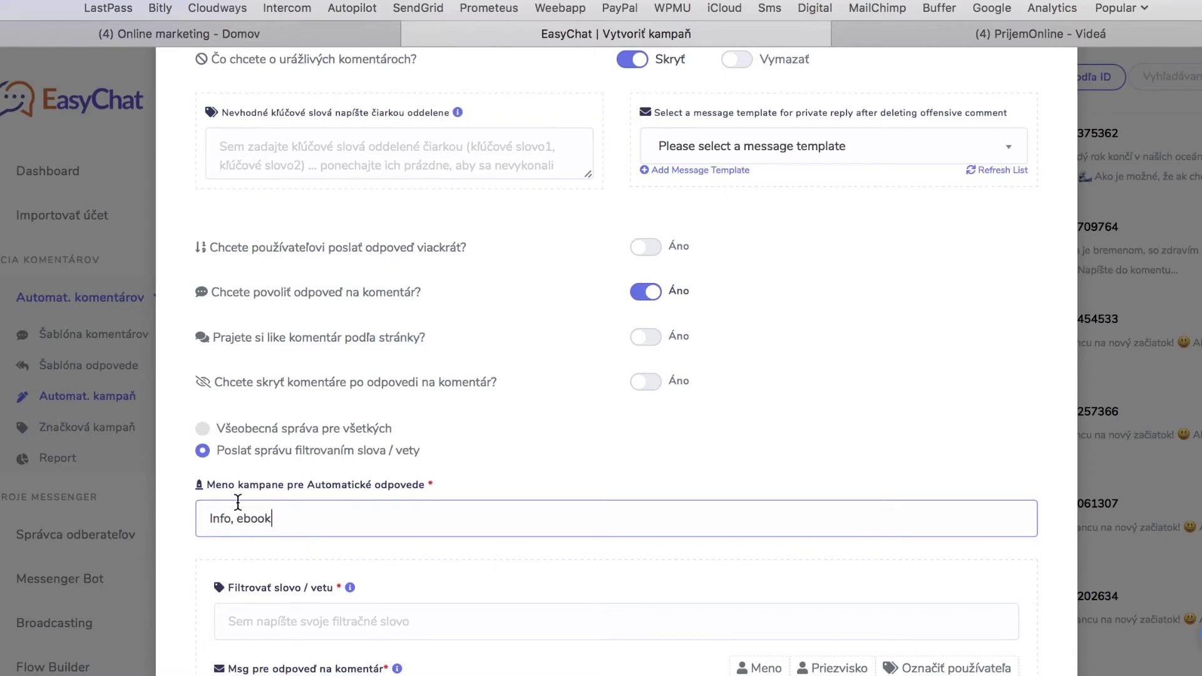
Step: Compare the yogurt post's text and image on Facebook with the word-filtering campaign settings in EasyChat
{"action": "left_click", "coordinate": [339, 36]}
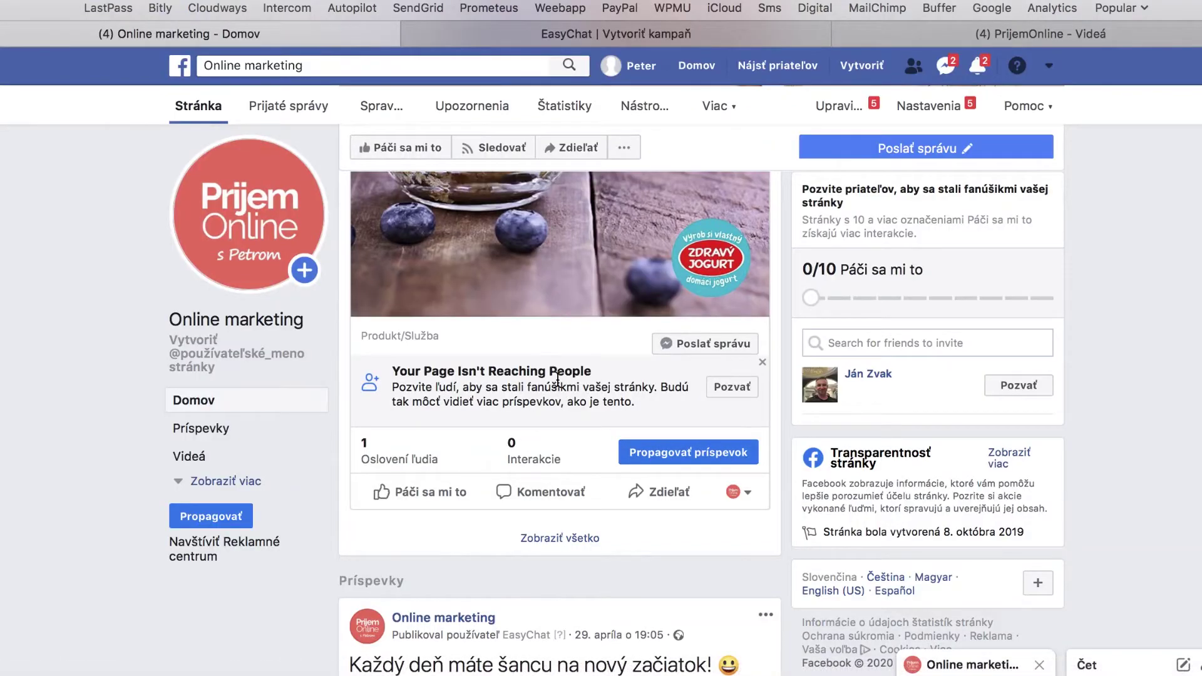
{"action": "scroll", "coordinate": [542, 401], "scroll_direction": "up", "scroll_amount": 3}
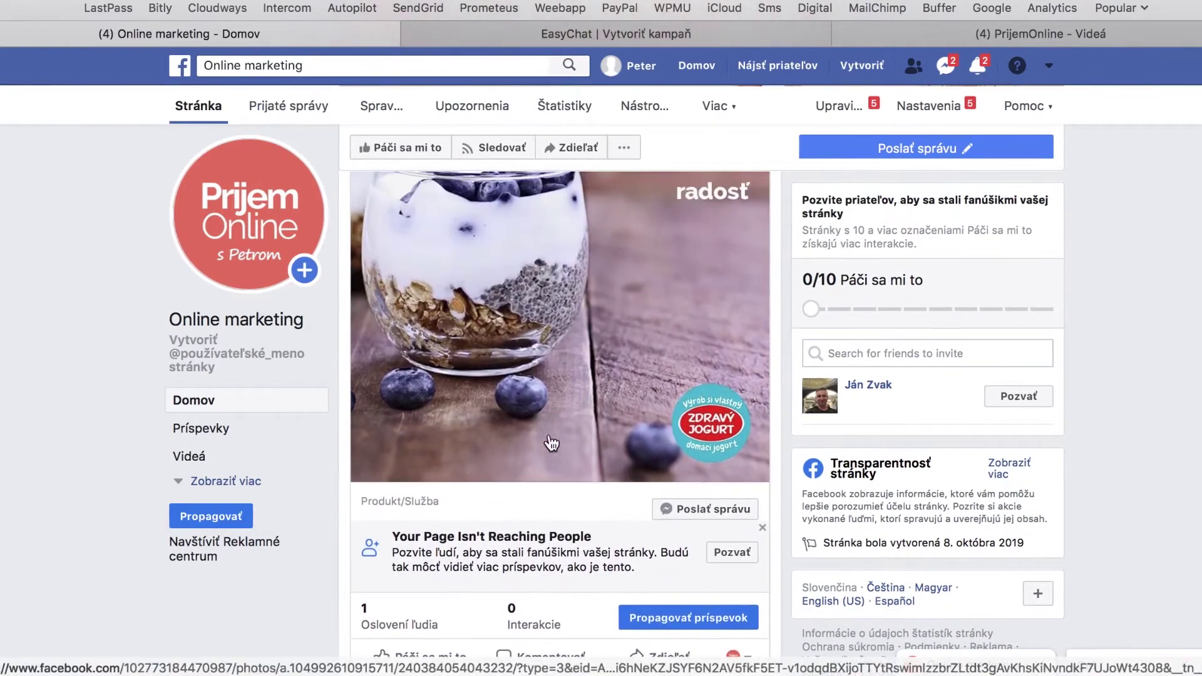
{"action": "scroll", "coordinate": [544, 395], "scroll_direction": "up", "scroll_amount": 3}
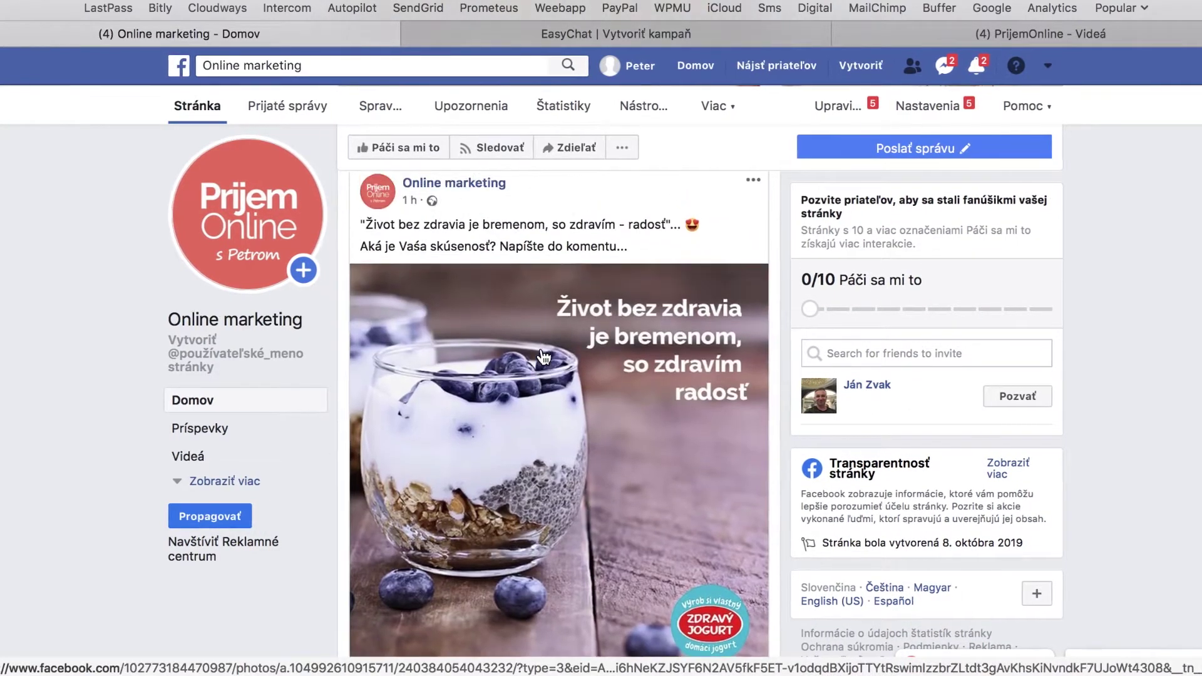
{"action": "scroll", "coordinate": [544, 357], "scroll_direction": "up", "scroll_amount": 1}
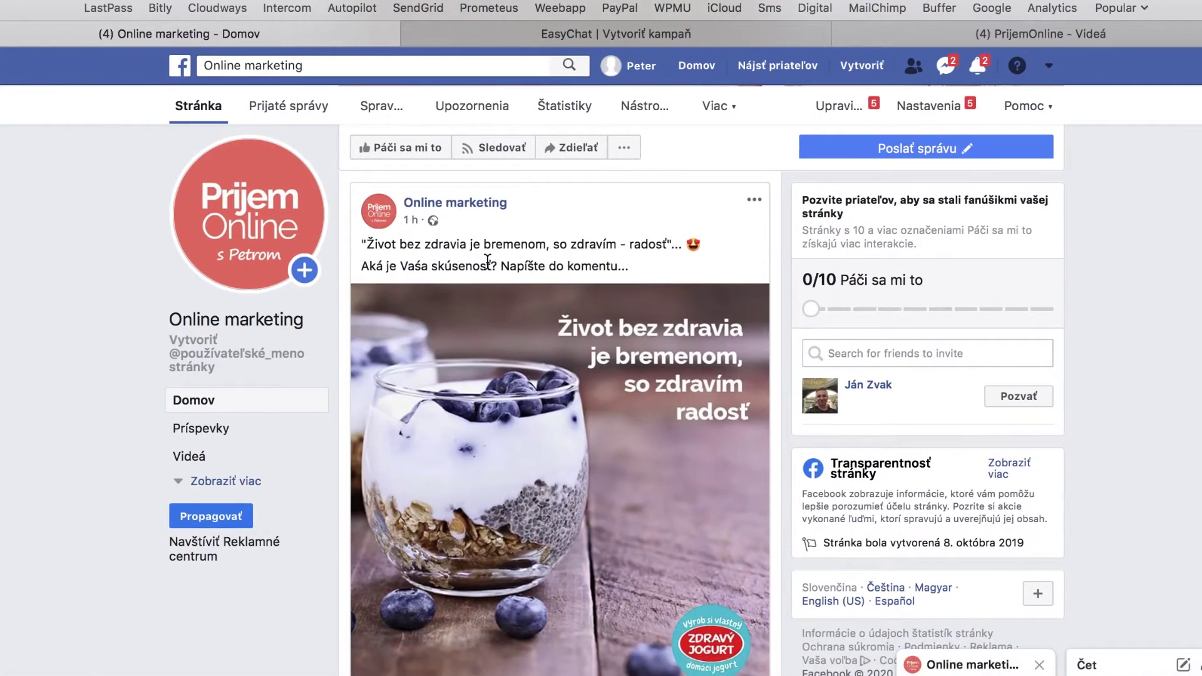
{"action": "scroll", "coordinate": [497, 390], "scroll_direction": "down", "scroll_amount": 2}
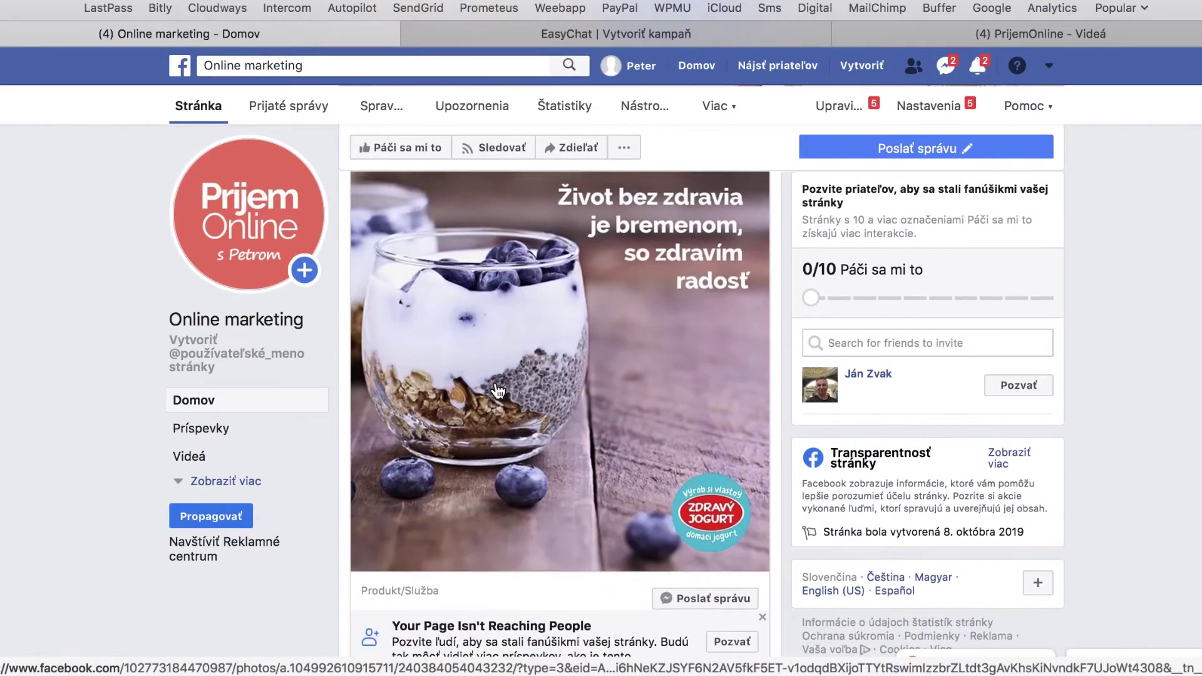
{"action": "left_click", "coordinate": [552, 28]}
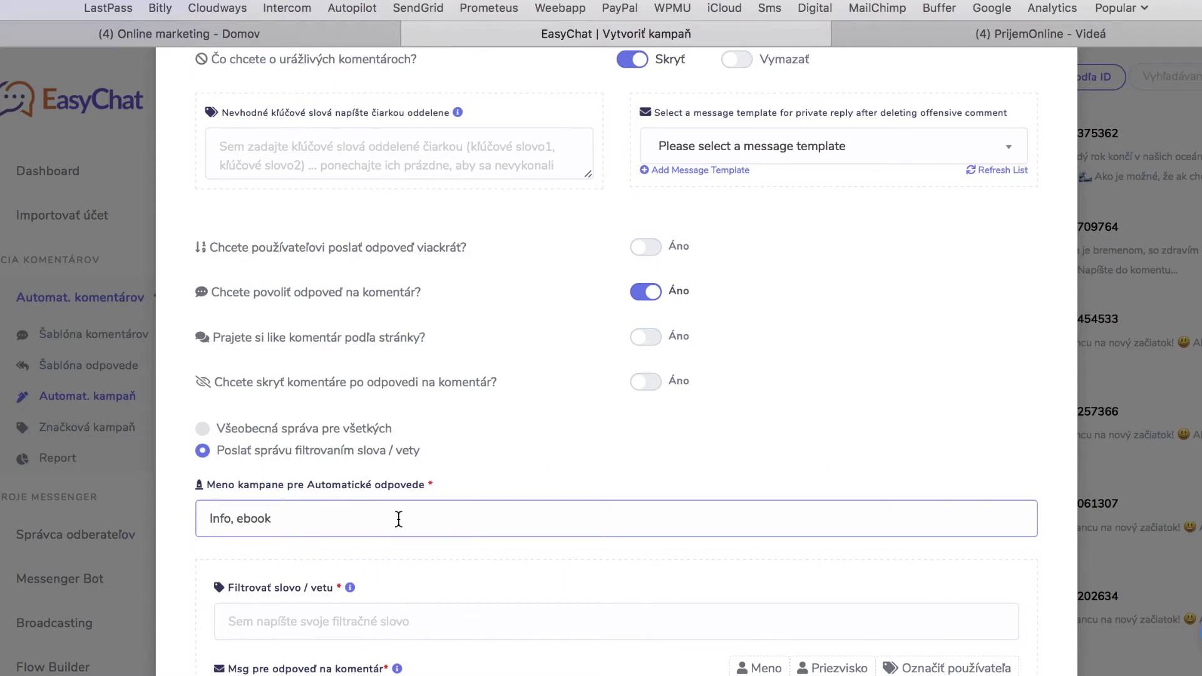
{"action": "left_click", "coordinate": [325, 39]}
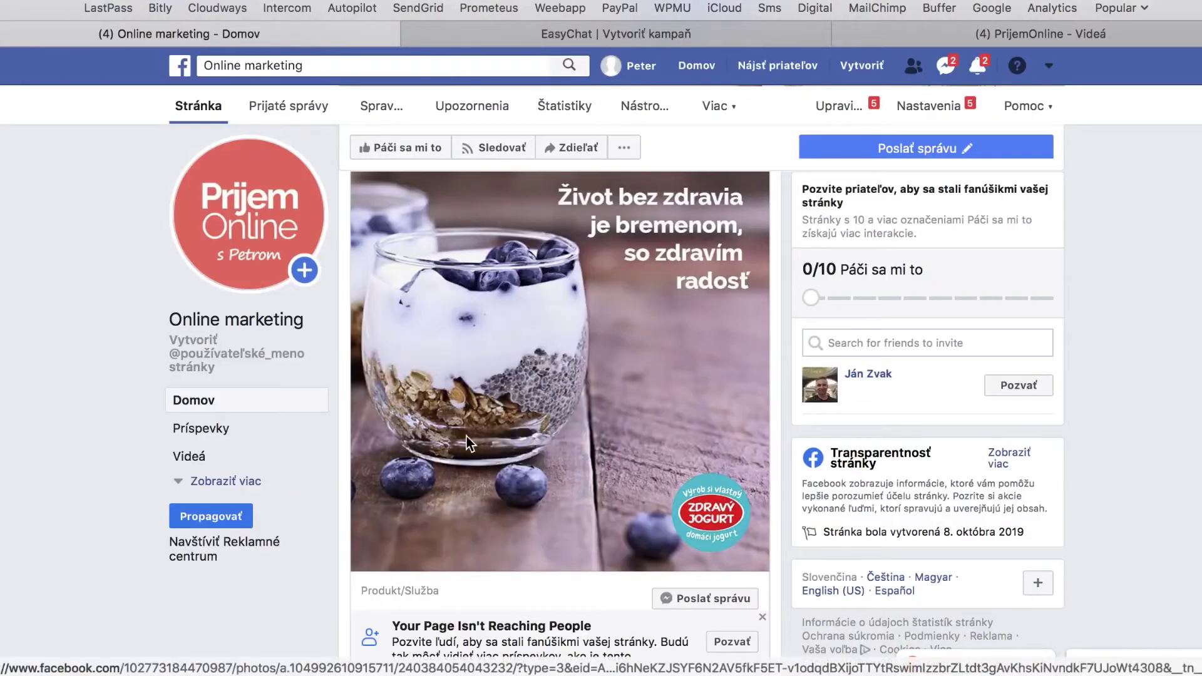
{"action": "scroll", "coordinate": [491, 461], "scroll_direction": "down", "scroll_amount": 2}
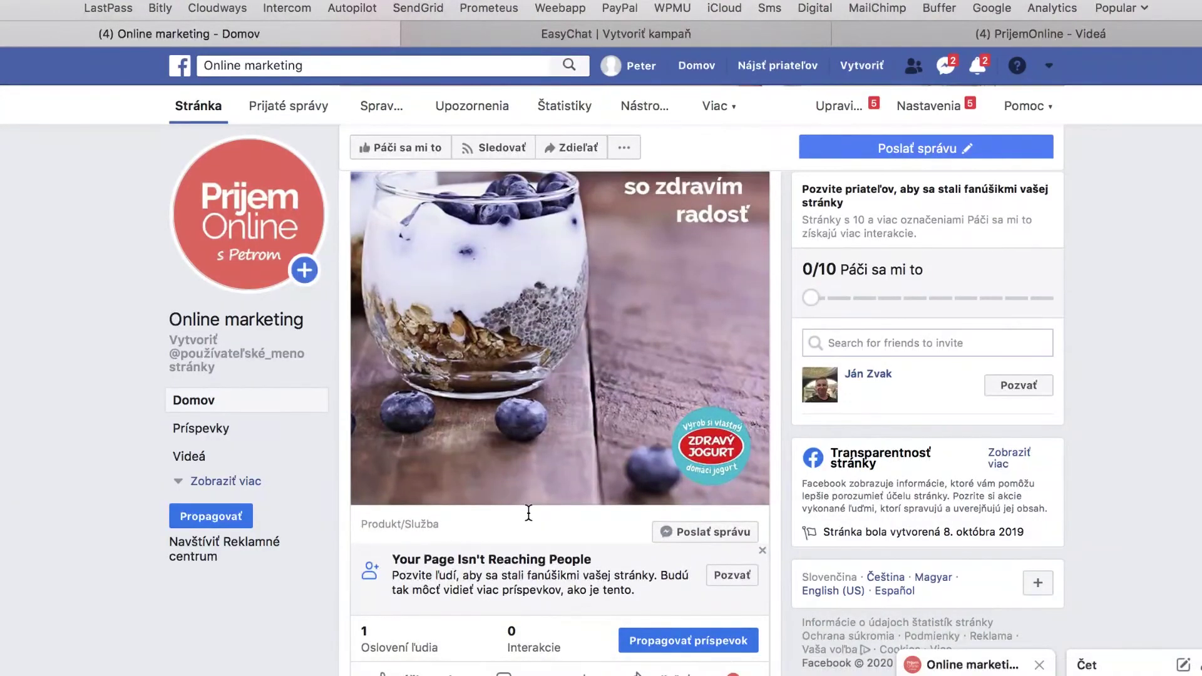
{"action": "left_click", "coordinate": [510, 30]}
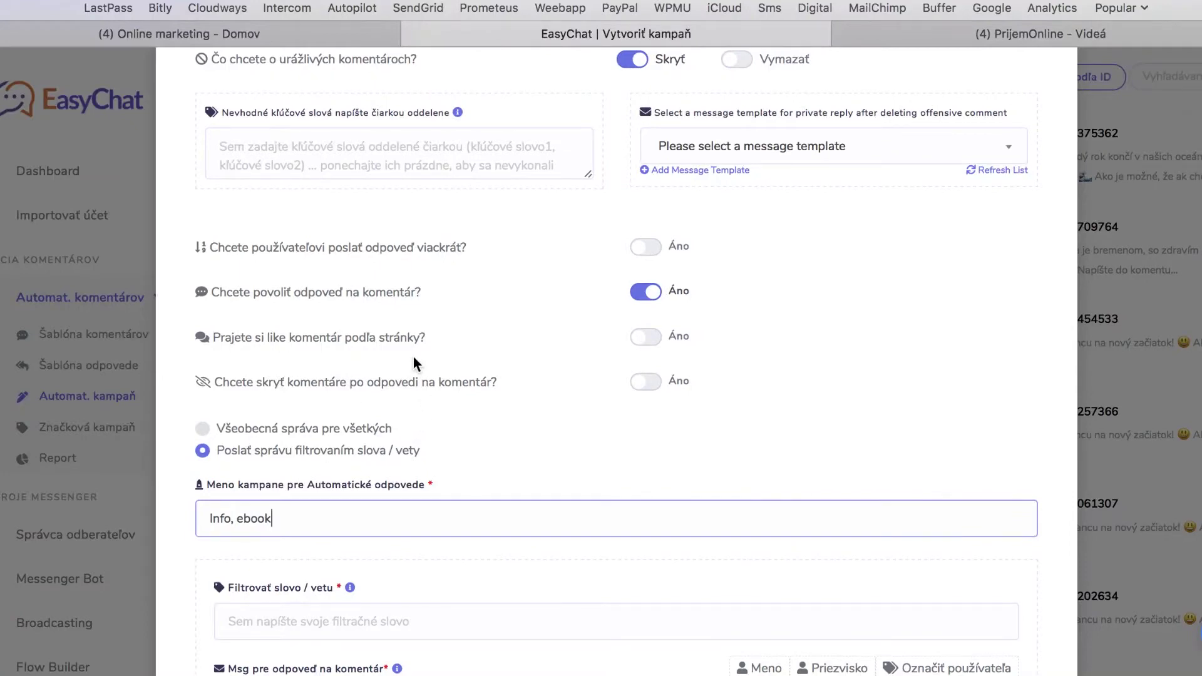
{"action": "left_click", "coordinate": [302, 35]}
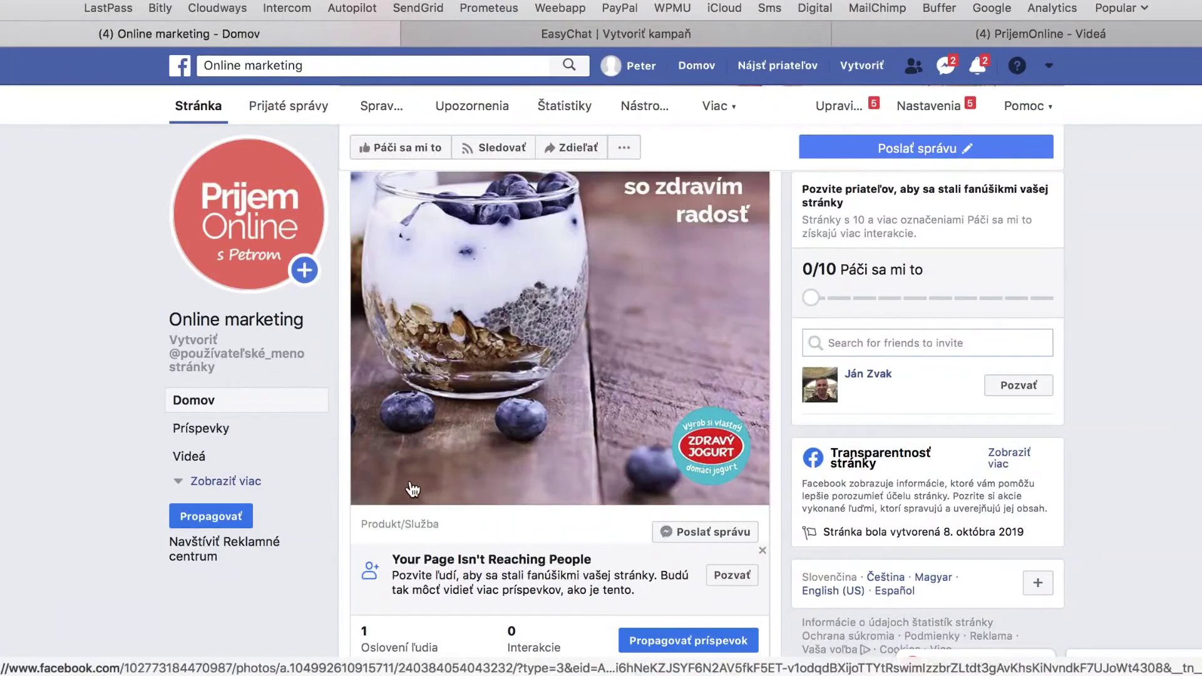
{"action": "key", "text": "ctrl+Tab"}
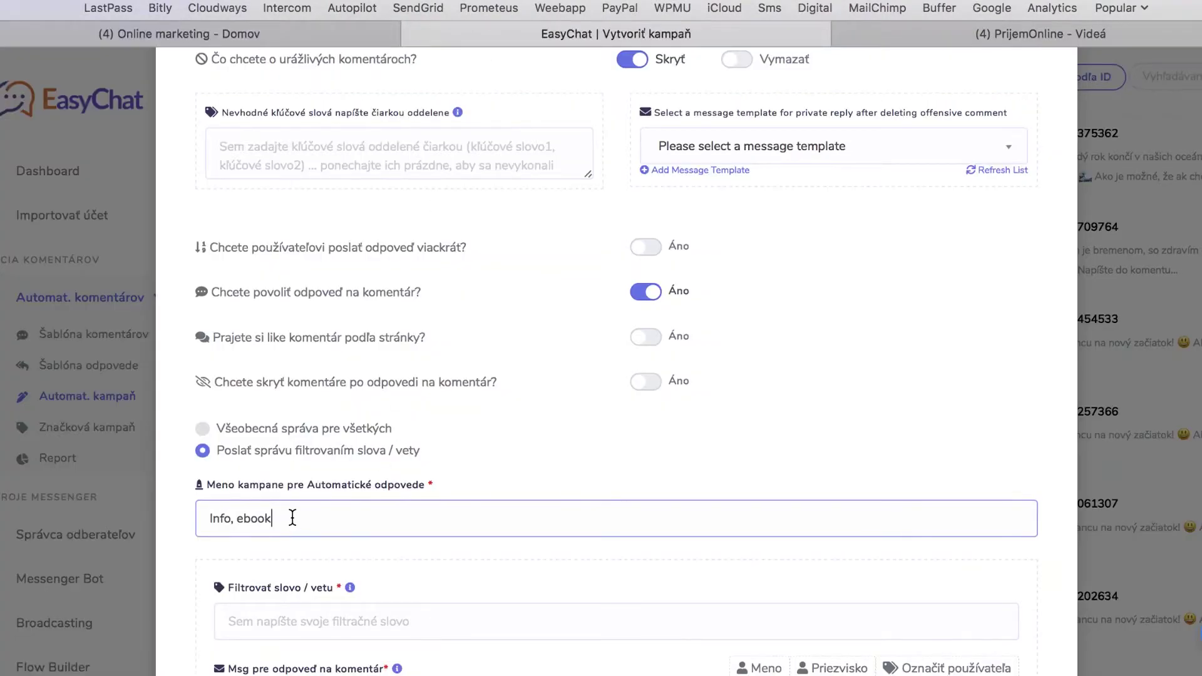
Step: Switch the reply campaign to a general message for everyone and replace its name with "Test web"
{"action": "left_click_drag", "start_coordinate": [290, 519], "coordinate": [194, 519]}
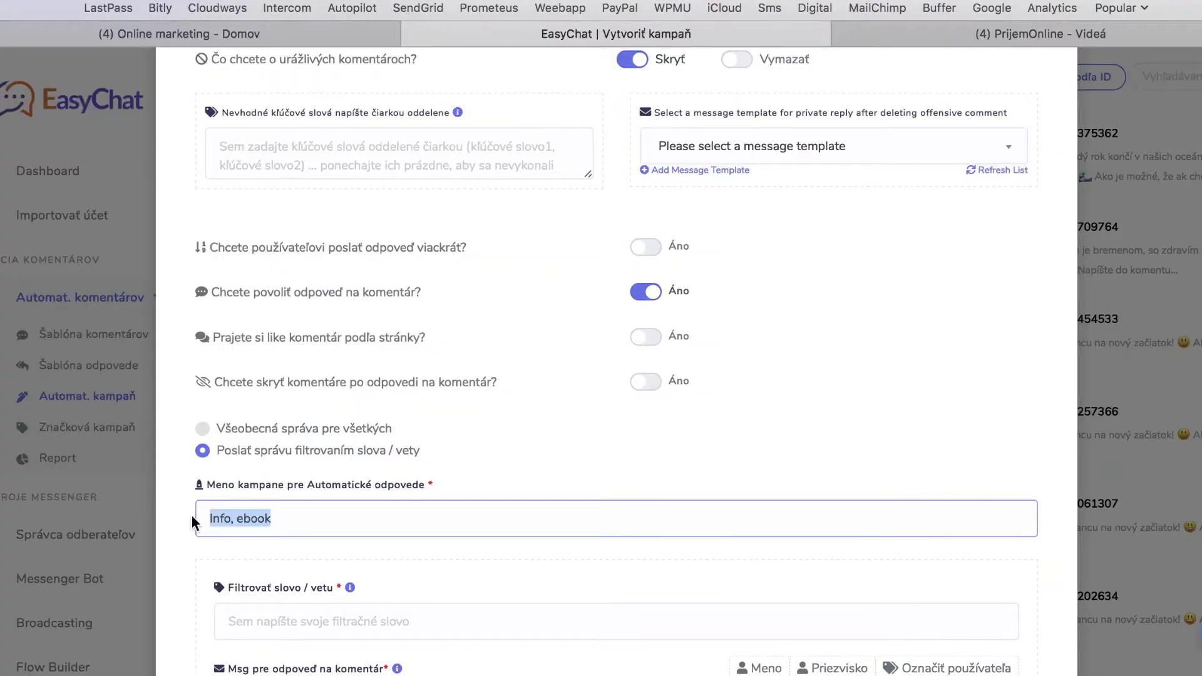
{"action": "key", "text": "BackSpace"}
{"action": "left_click", "coordinate": [202, 428]}
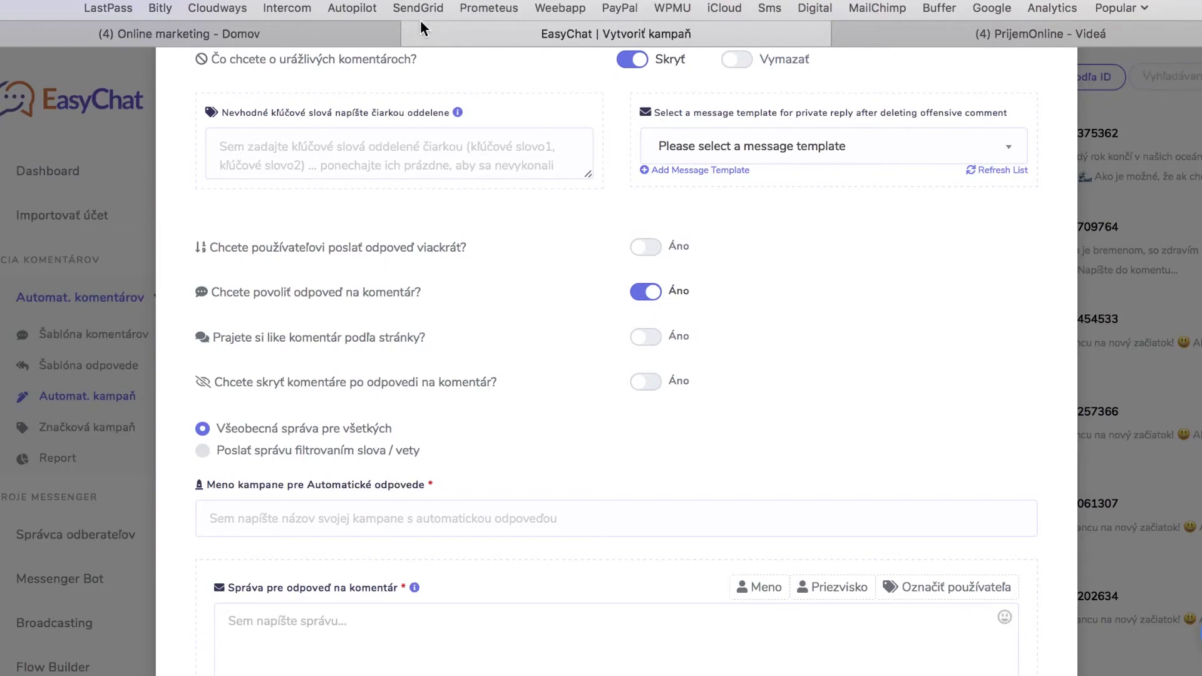
{"action": "left_click", "coordinate": [348, 28]}
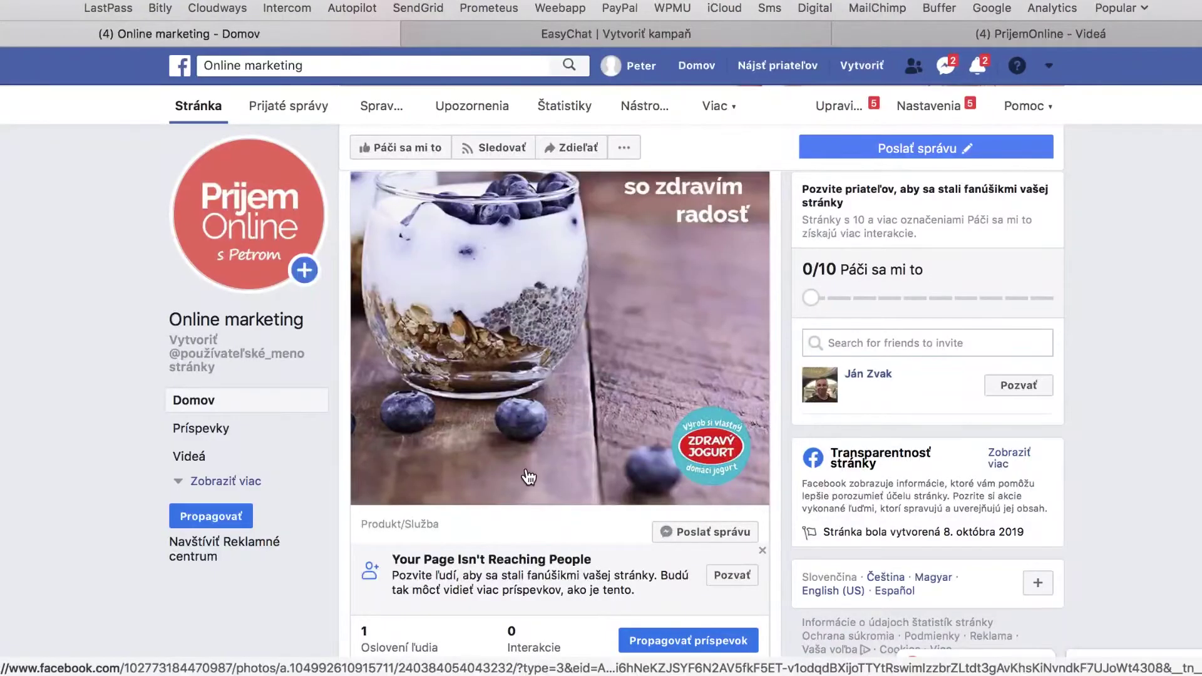
{"action": "left_click", "coordinate": [550, 35]}
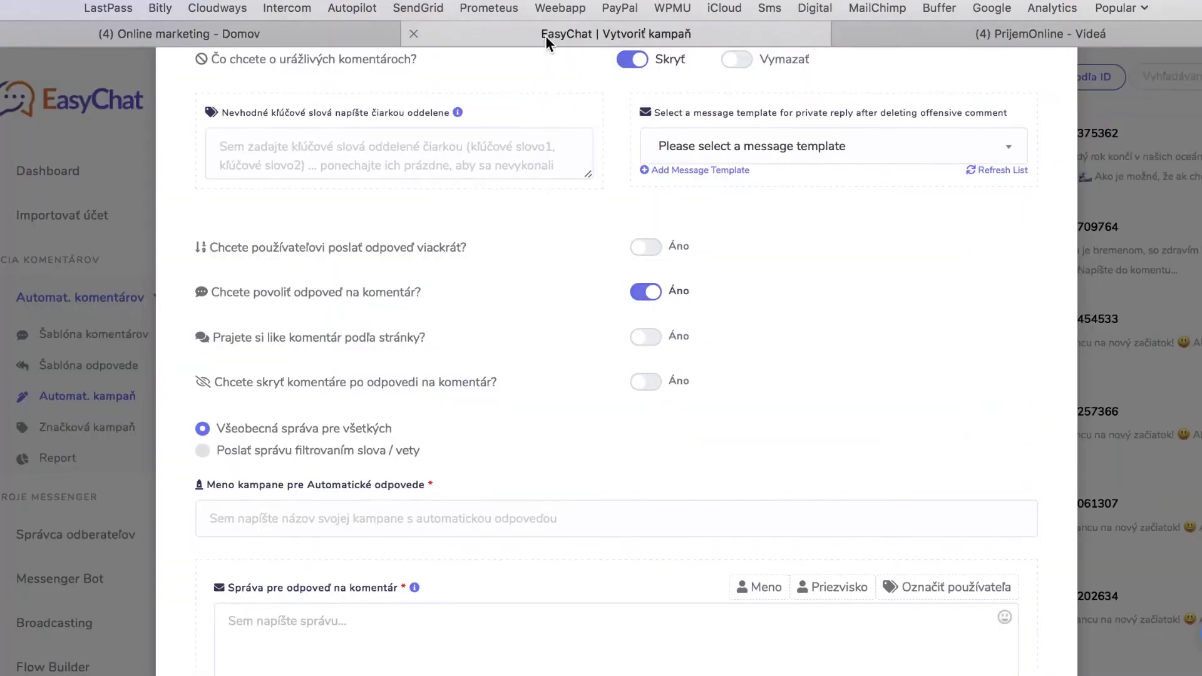
{"action": "left_click", "coordinate": [320, 520]}
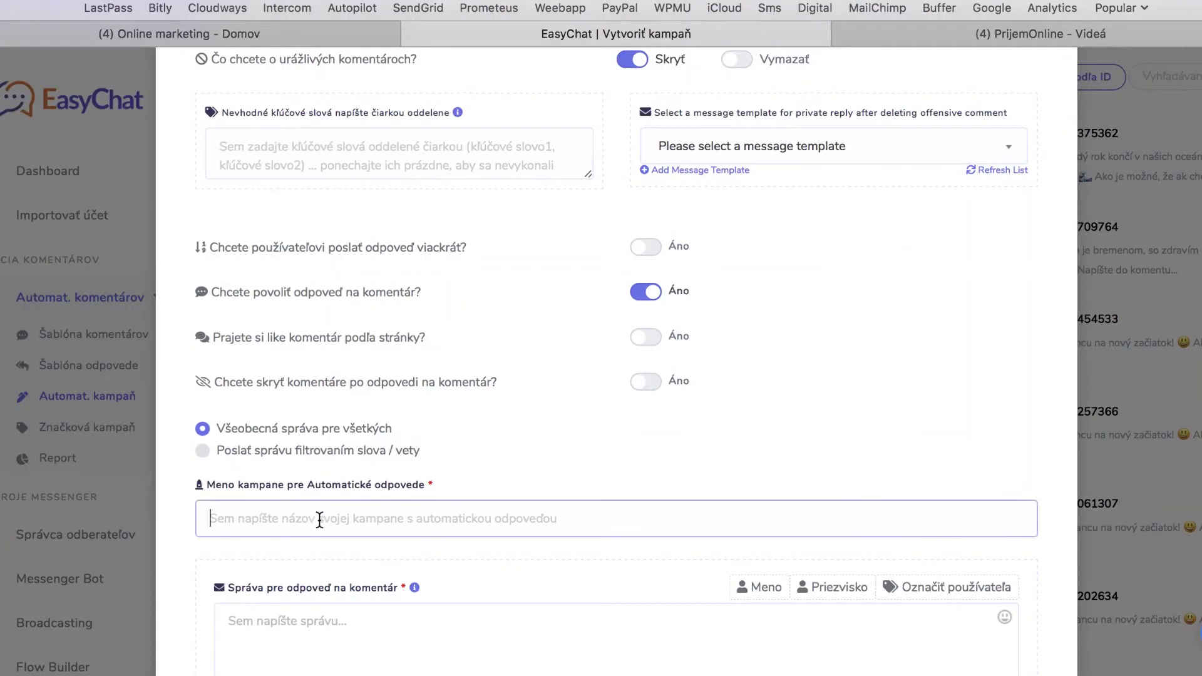
{"action": "type", "text": "Tes"}
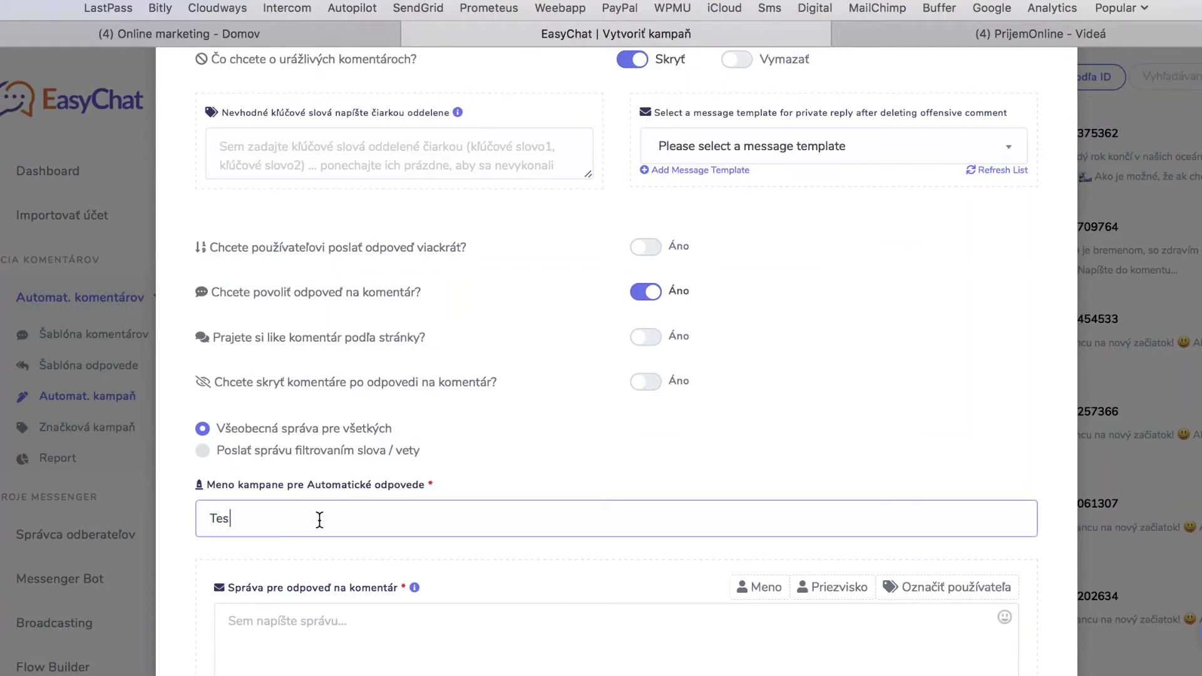
{"action": "type", "text": "t web"}
Step: Write the comment reply "Ďakujem za koment, pozrite, ako sa ja snažím žiť zdravšie, info zasielam do správy..."
{"action": "scroll", "coordinate": [273, 525], "scroll_direction": "down", "scroll_amount": 3}
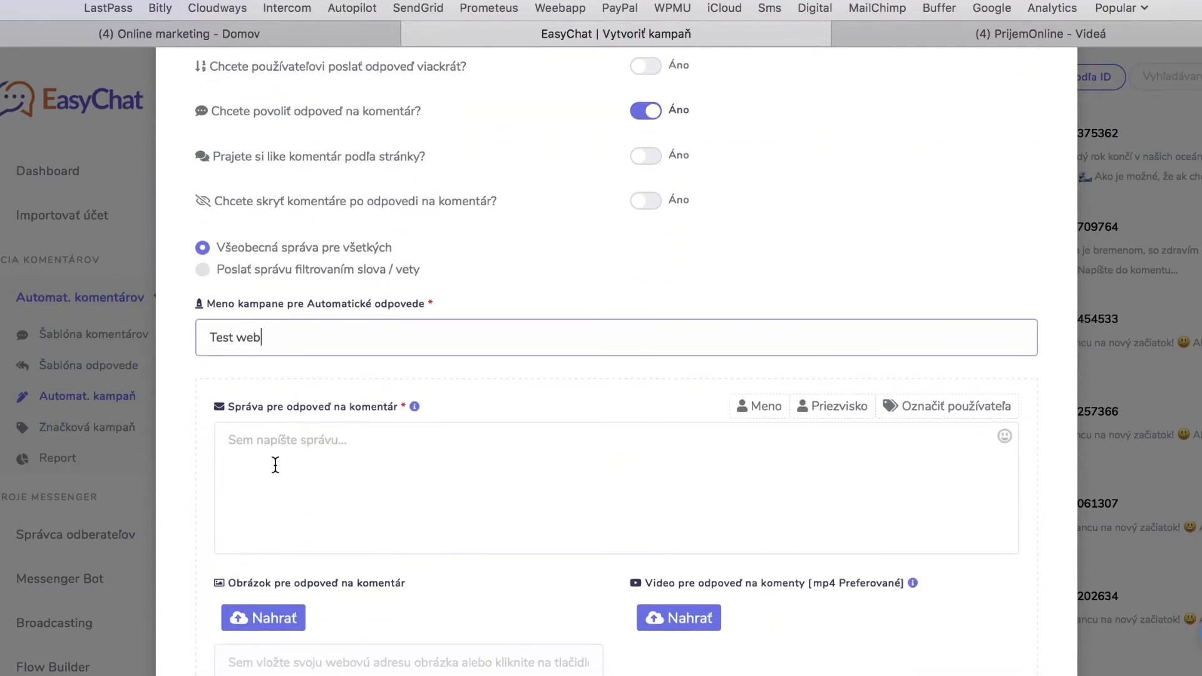
{"action": "scroll", "coordinate": [276, 464], "scroll_direction": "down", "scroll_amount": 2}
{"action": "left_click", "coordinate": [293, 294]}
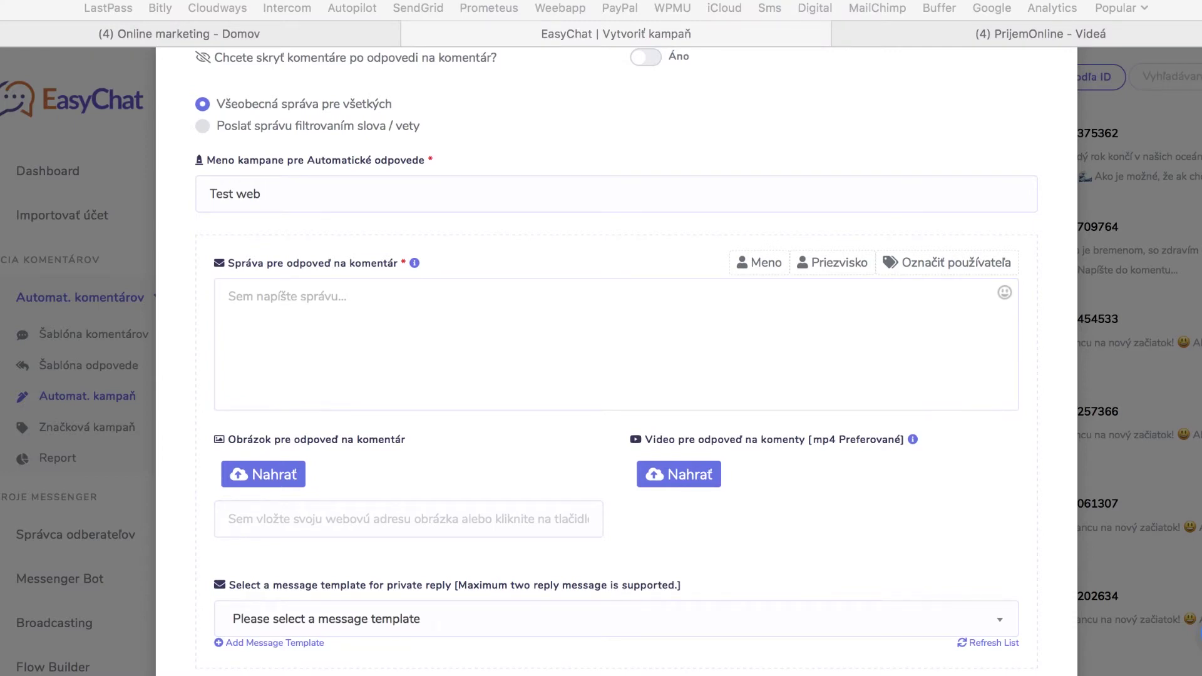
{"action": "left_click", "coordinate": [270, 319]}
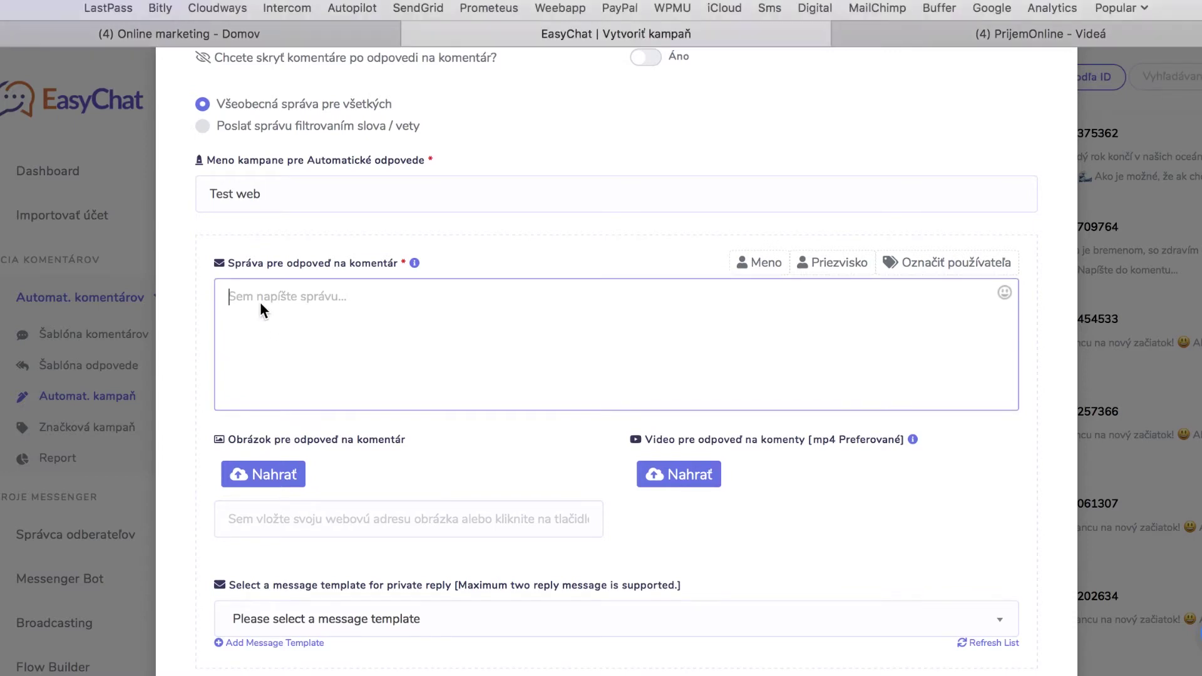
{"action": "type", "text": "Ďakujem za koment, pozrite, ako sa ja snažím žiť zdravšie, info zasielam do správy..."}
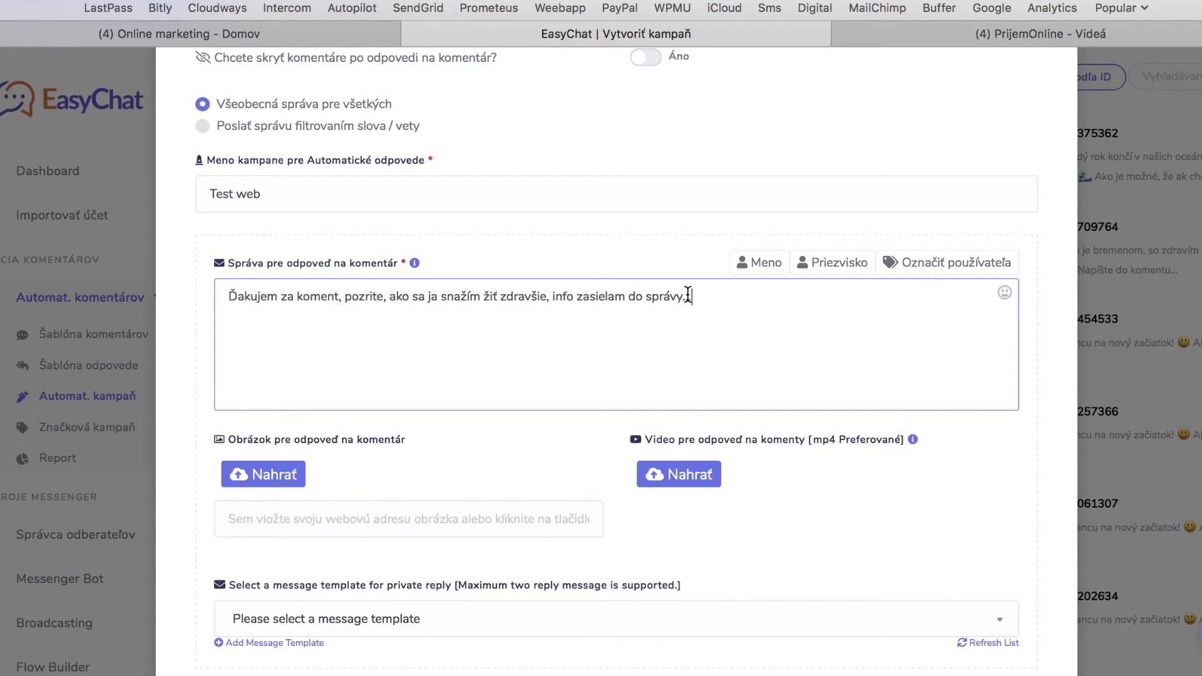
Step: Review the yogurt post's question inviting comments on Facebook against the reply message written in EasyChat
{"action": "left_click", "coordinate": [268, 39]}
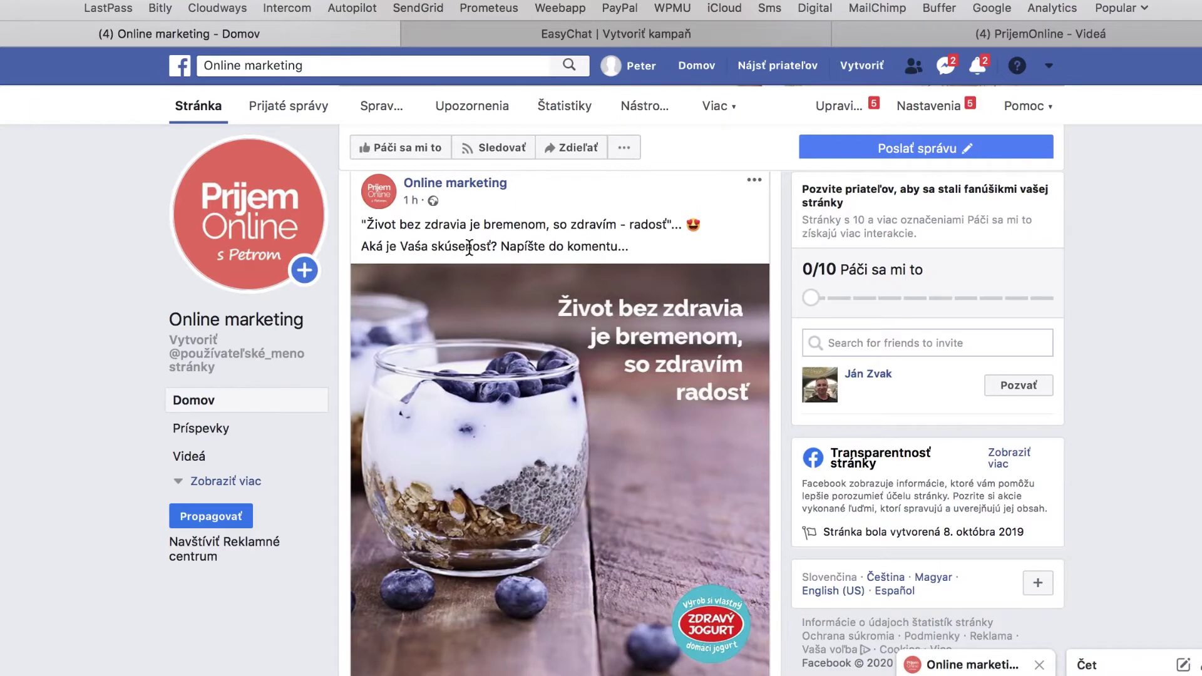
{"action": "scroll", "coordinate": [572, 256], "scroll_direction": "down", "scroll_amount": 3}
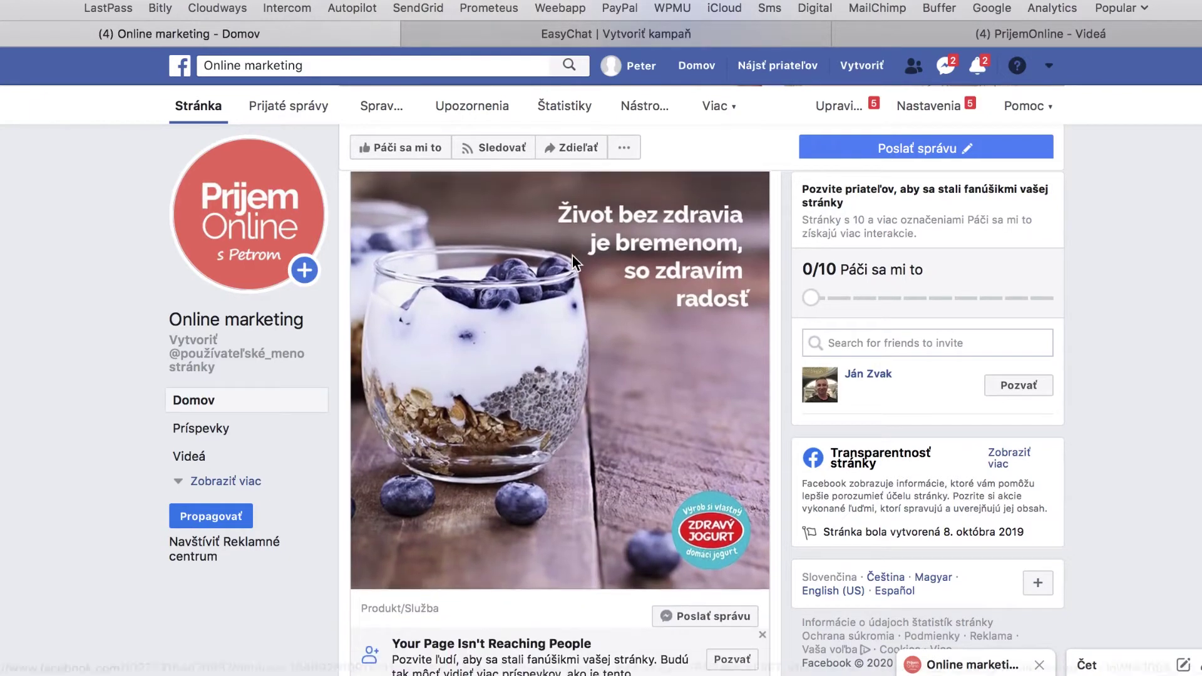
{"action": "scroll", "coordinate": [572, 255], "scroll_direction": "up", "scroll_amount": 4}
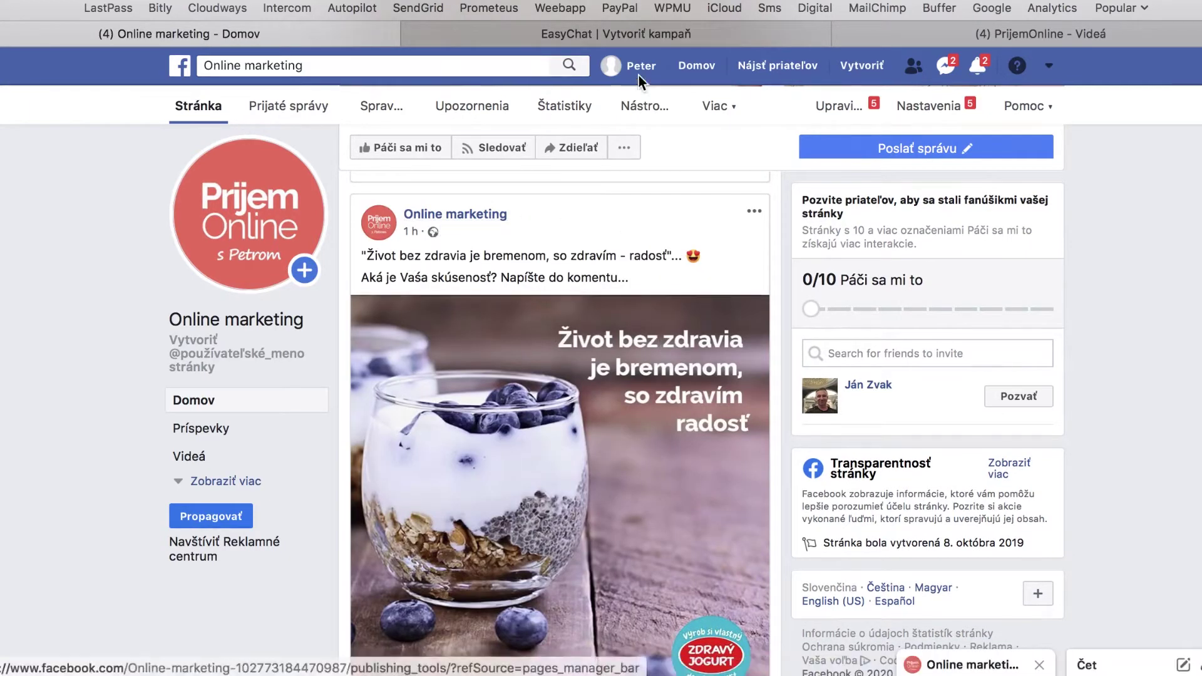
{"action": "left_click", "coordinate": [616, 32]}
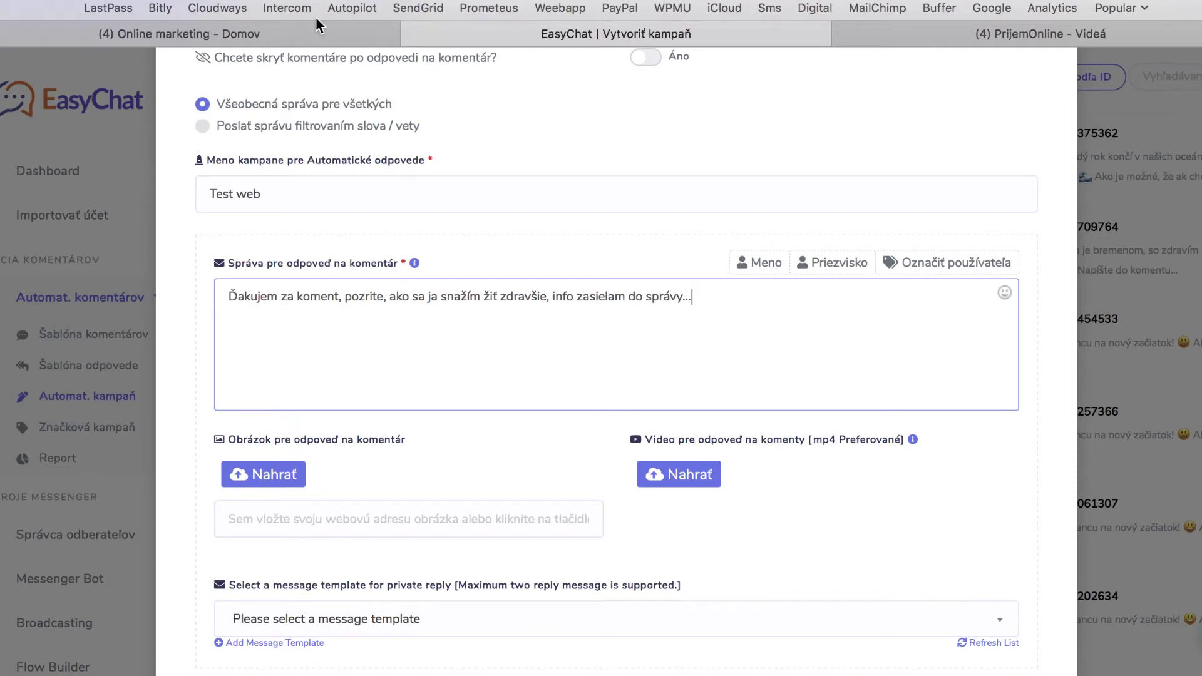
{"action": "left_click", "coordinate": [355, 32]}
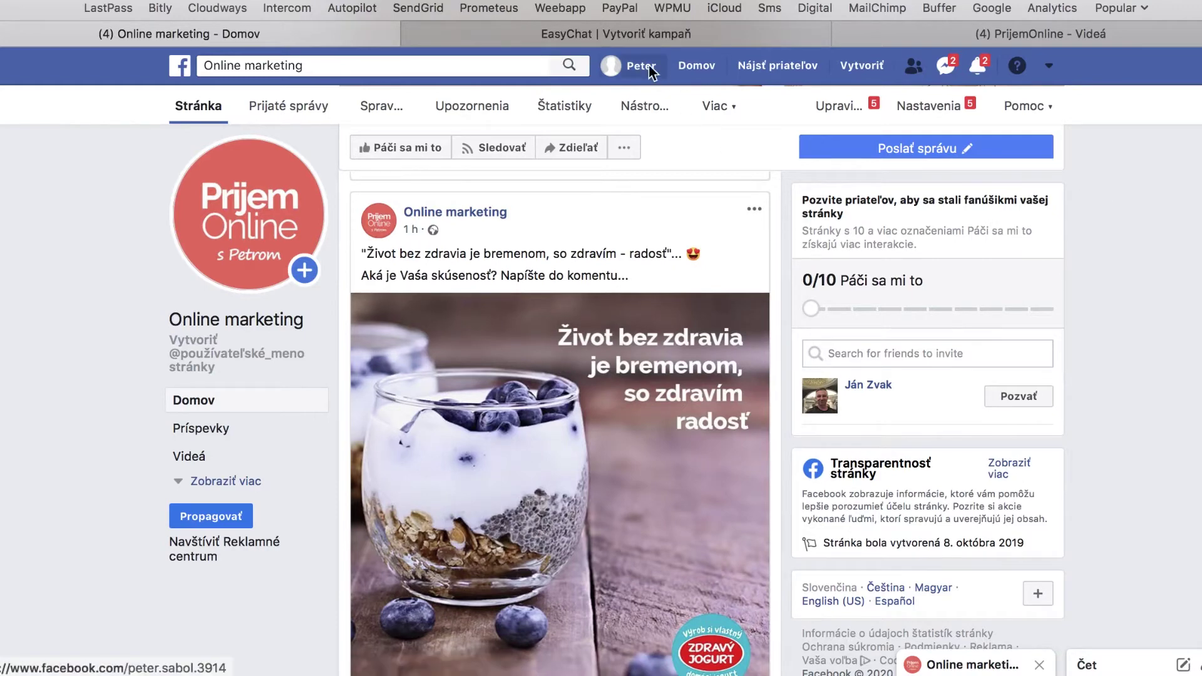
Step: Return to EasyChat and insert the commenter's first-name variable below the comment reply text
{"action": "left_click", "coordinate": [632, 35]}
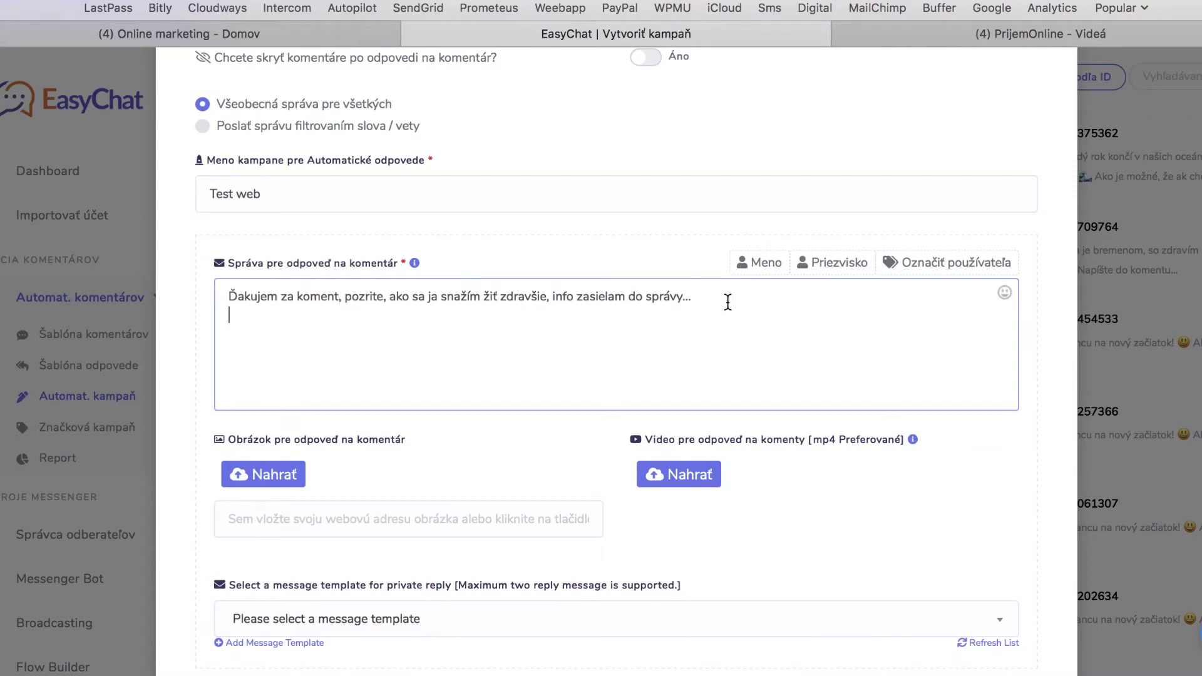
{"action": "left_click", "coordinate": [768, 268]}
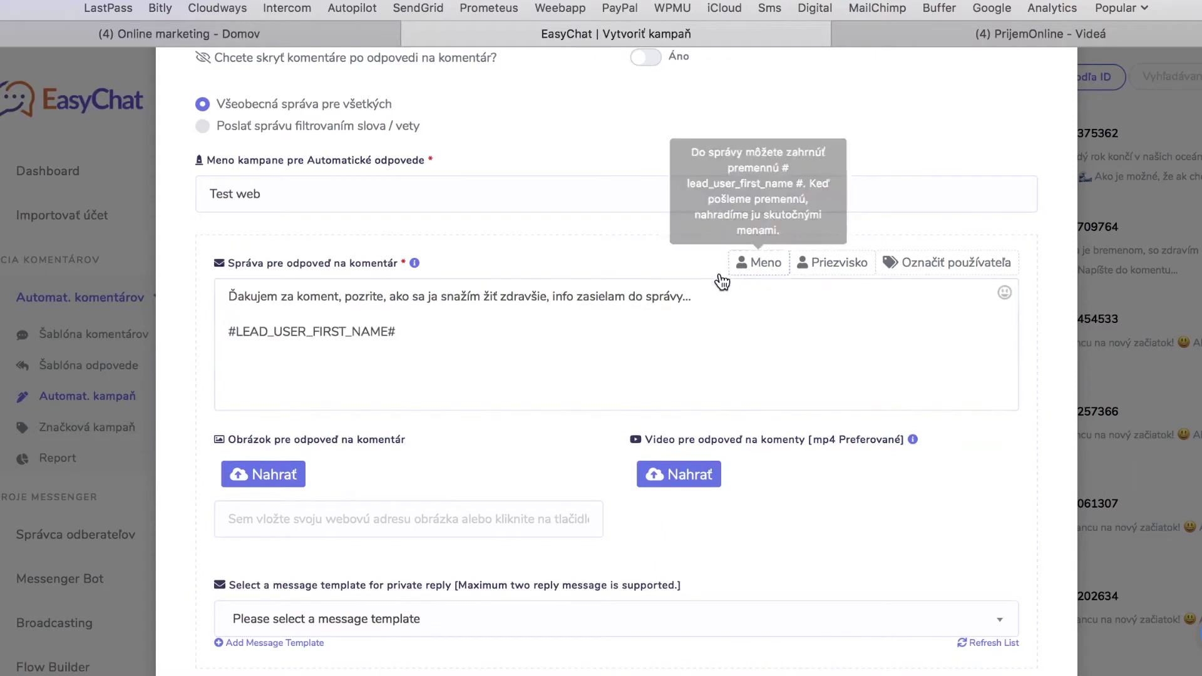
Step: Replace the first-name variable in the comment reply with the user-tag variable #TAG_USER#, placed directly after "Ďakujem za koment"
{"action": "left_click", "coordinate": [923, 266]}
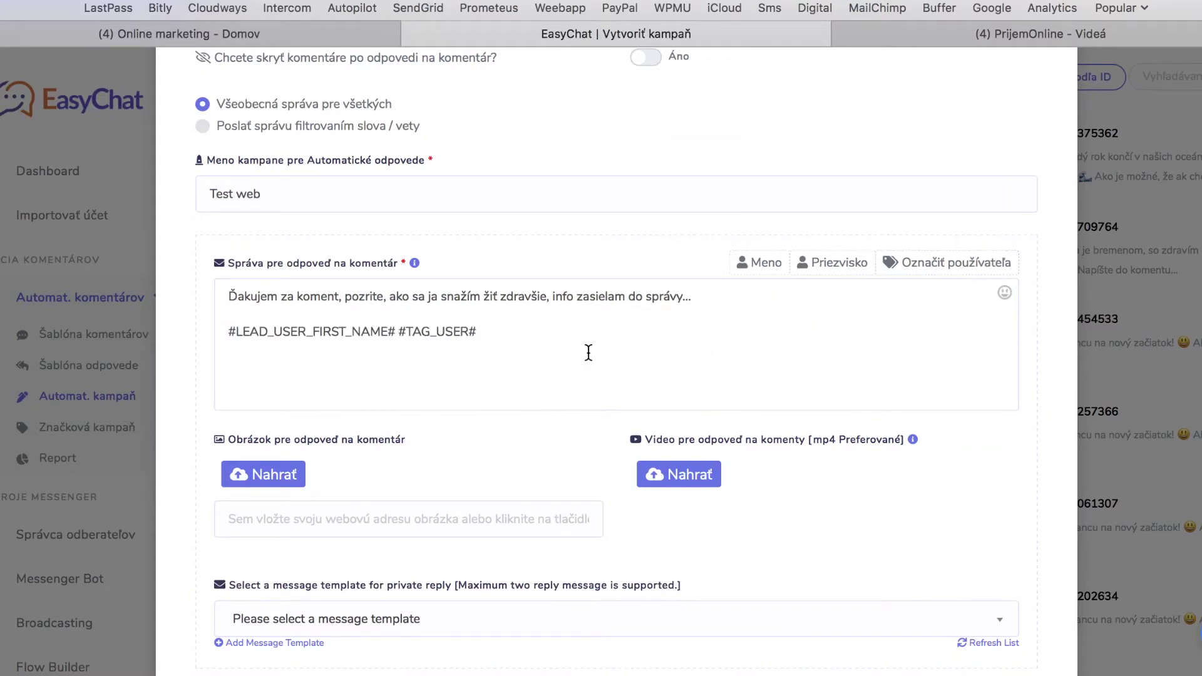
{"action": "double_click", "coordinate": [247, 338]}
{"action": "key", "text": "BackSpace"}
{"action": "left_click_drag", "start_coordinate": [306, 332], "coordinate": [340, 301]}
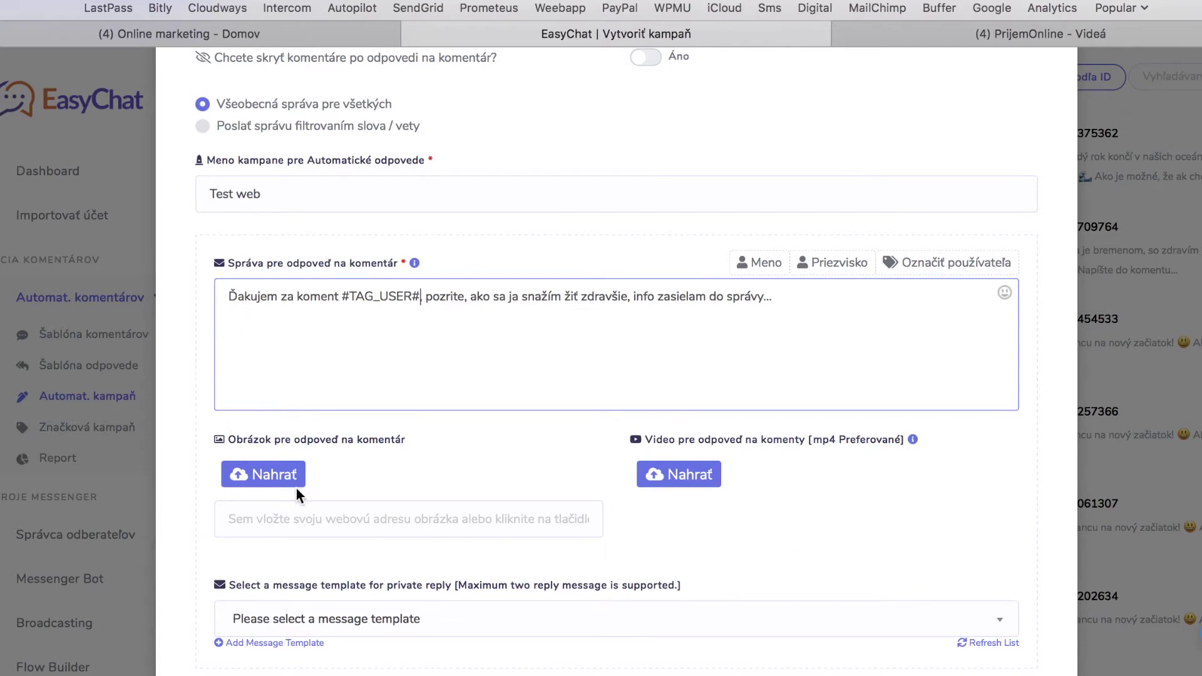
Step: Set the private reply's message template to 'Koment1' [Koment1_NUKFAM]
{"action": "scroll", "coordinate": [697, 488], "scroll_direction": "down", "scroll_amount": 2}
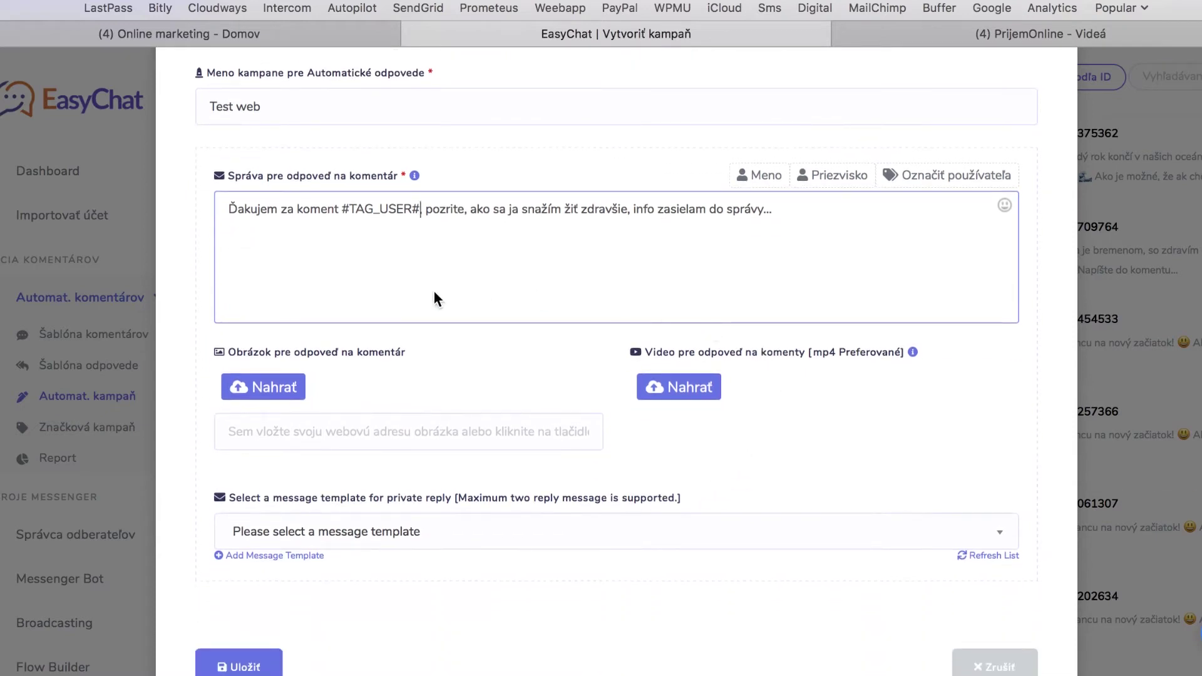
{"action": "scroll", "coordinate": [196, 385], "scroll_direction": "down", "scroll_amount": 1}
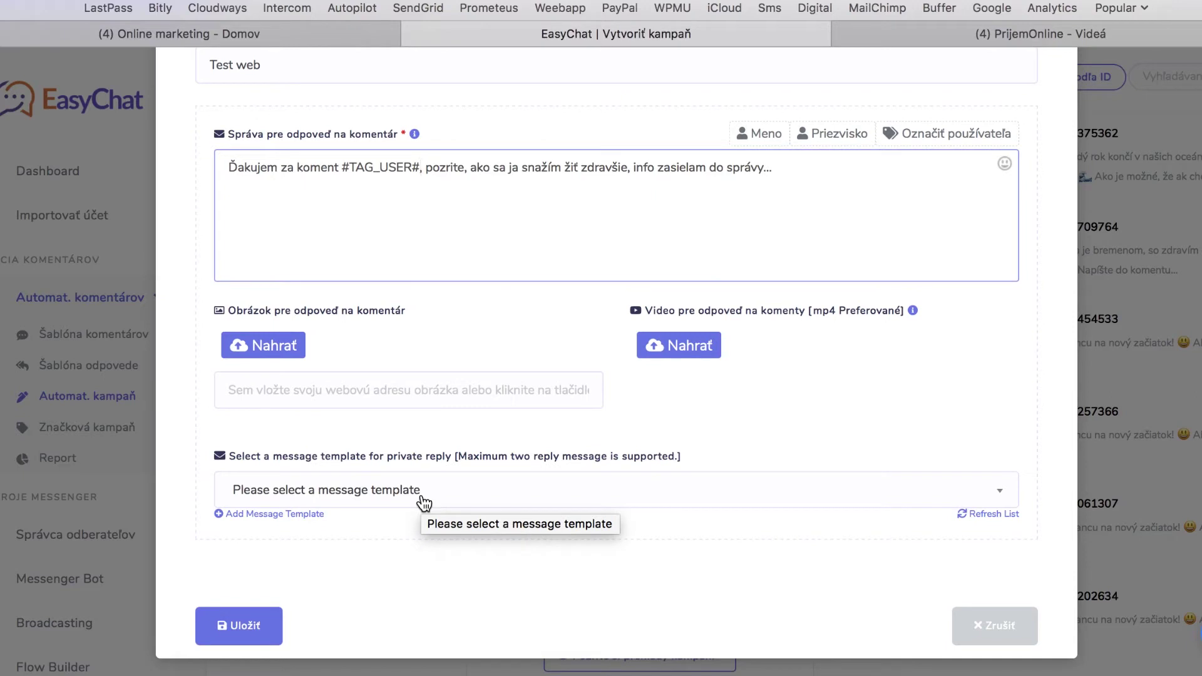
{"action": "left_click", "coordinate": [424, 498]}
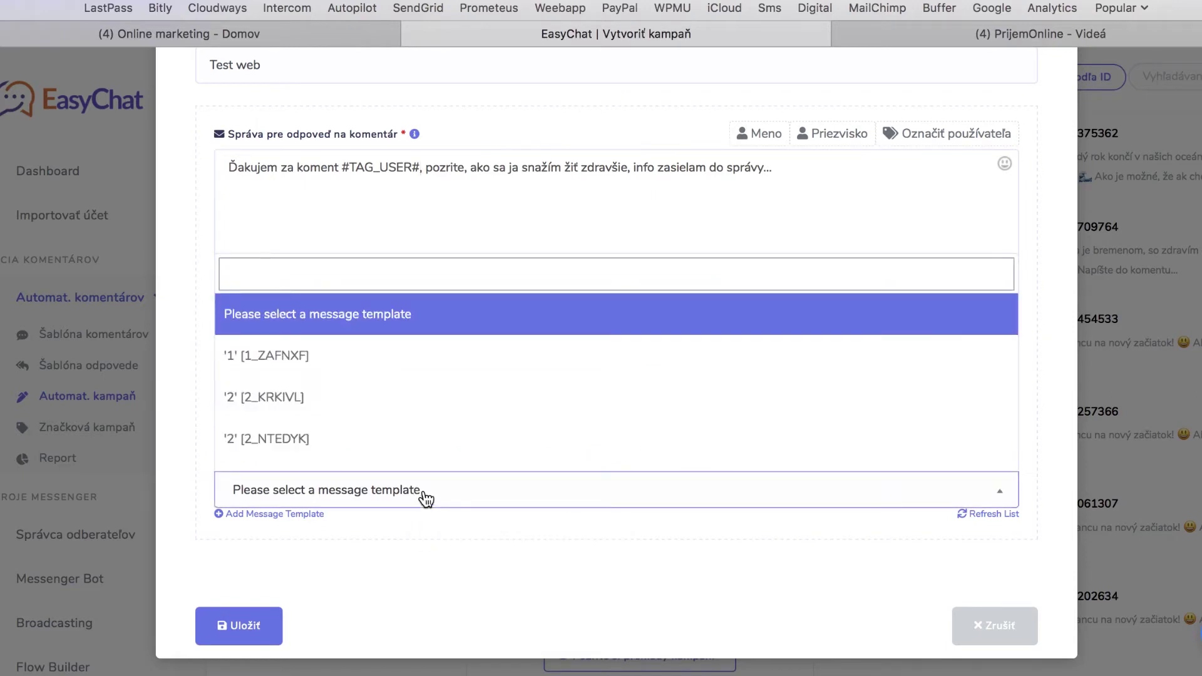
{"action": "left_click", "coordinate": [271, 358]}
{"action": "left_click", "coordinate": [351, 491]}
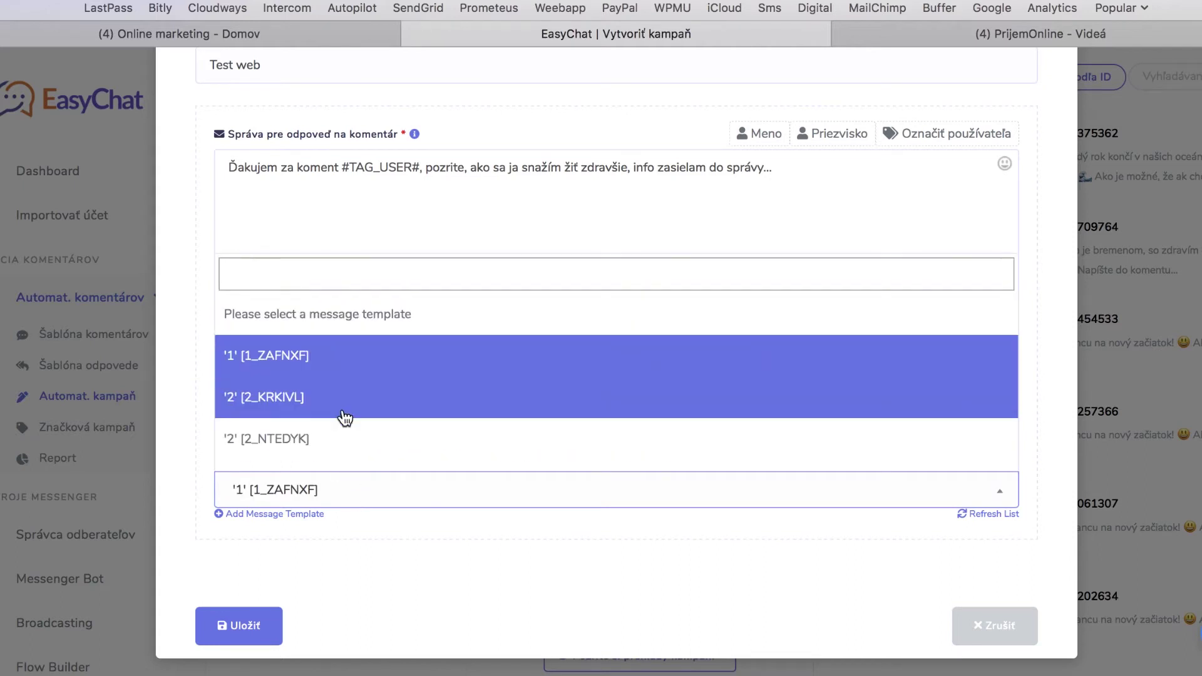
{"action": "scroll", "coordinate": [345, 417], "scroll_direction": "down", "scroll_amount": 10}
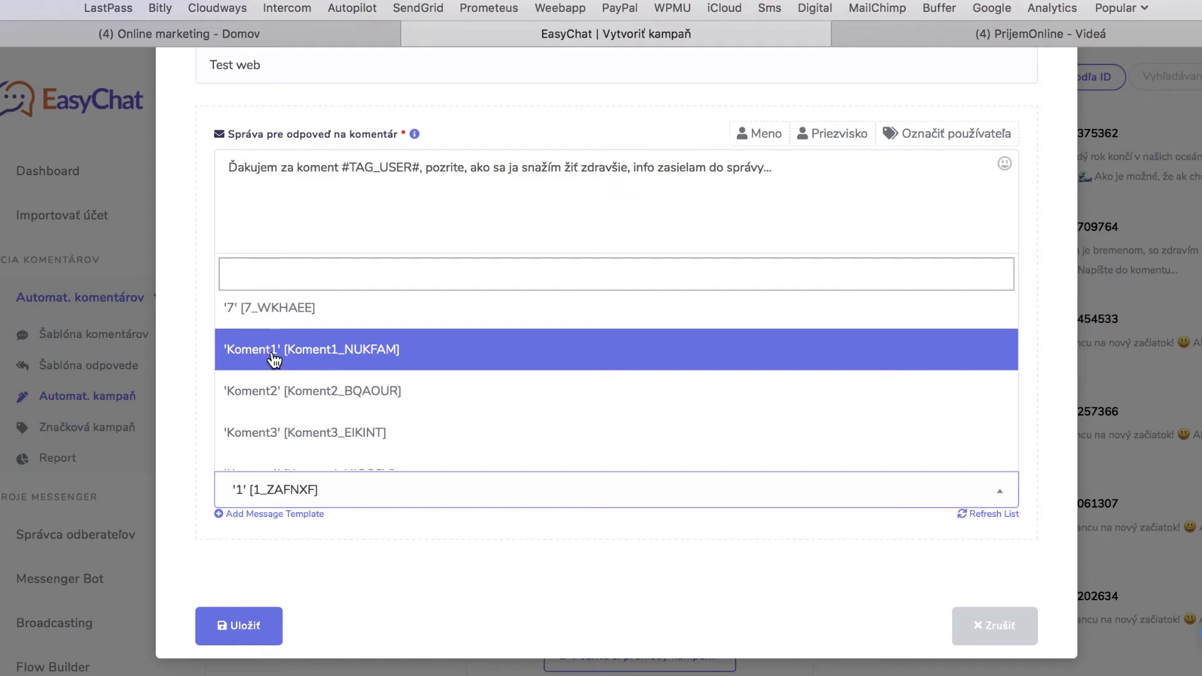
{"action": "scroll", "coordinate": [297, 358], "scroll_direction": "up", "scroll_amount": 4}
{"action": "scroll", "coordinate": [307, 426], "scroll_direction": "down", "scroll_amount": 4}
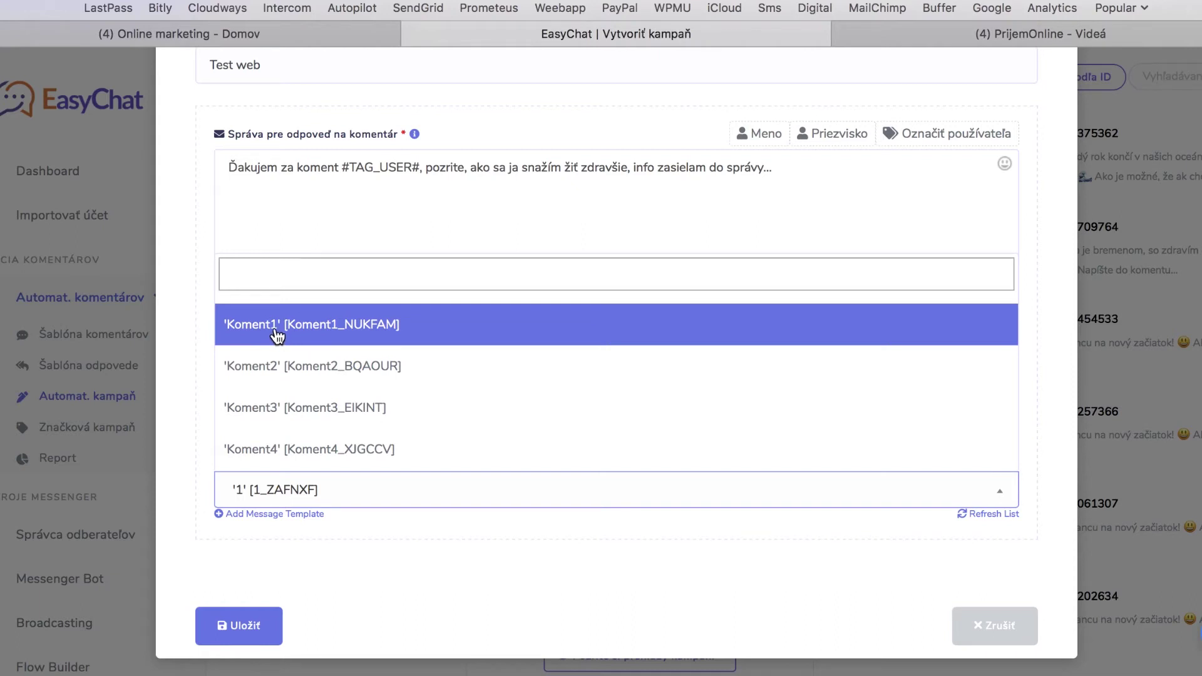
{"action": "left_click", "coordinate": [277, 337]}
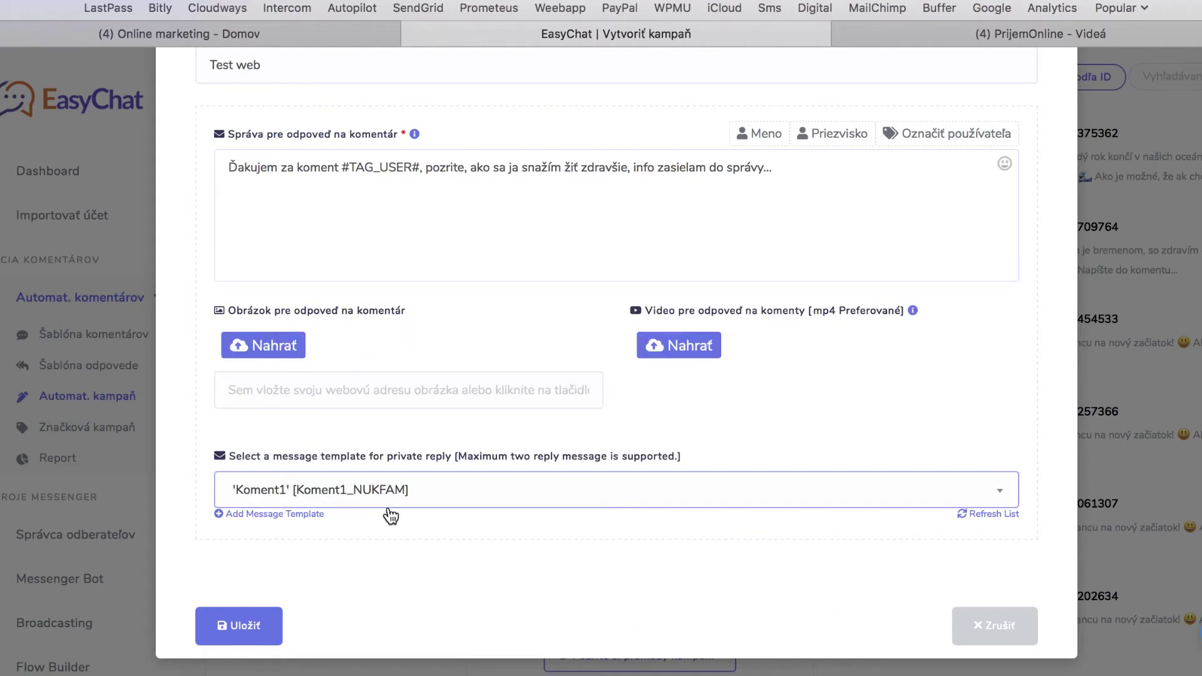
Step: Review the campaign's reply options, name, comment reply text with the user tag, and private reply template before saving
{"action": "left_click", "coordinate": [263, 627]}
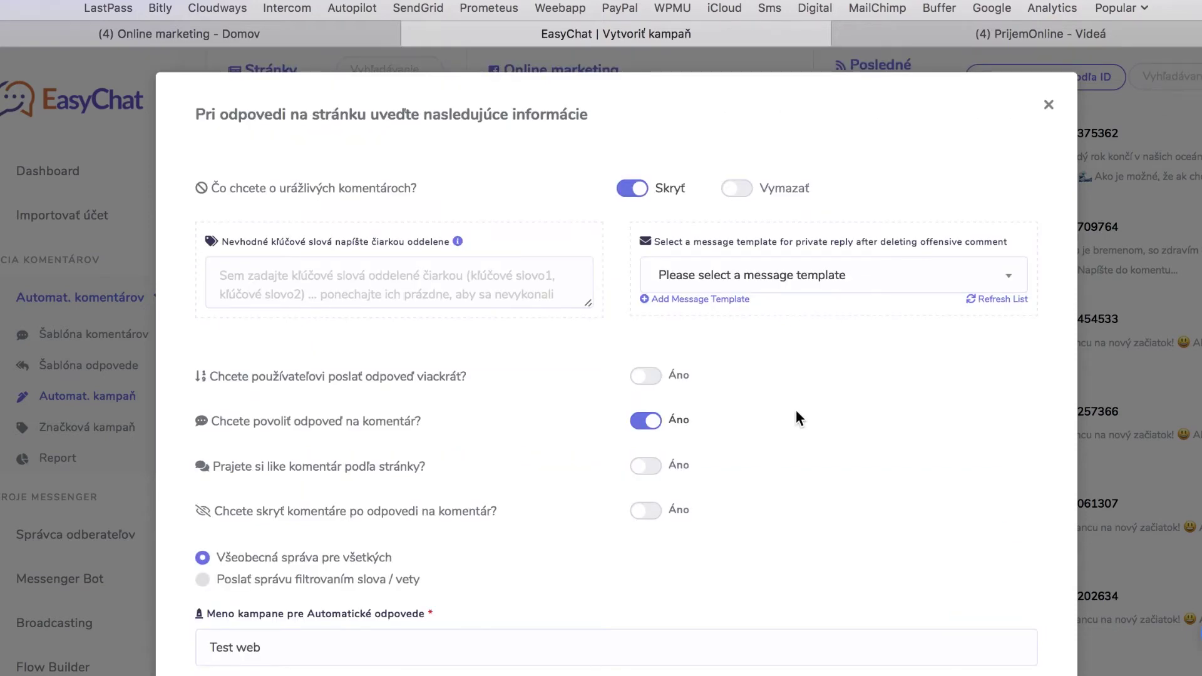
{"action": "scroll", "coordinate": [799, 418], "scroll_direction": "down", "scroll_amount": 3}
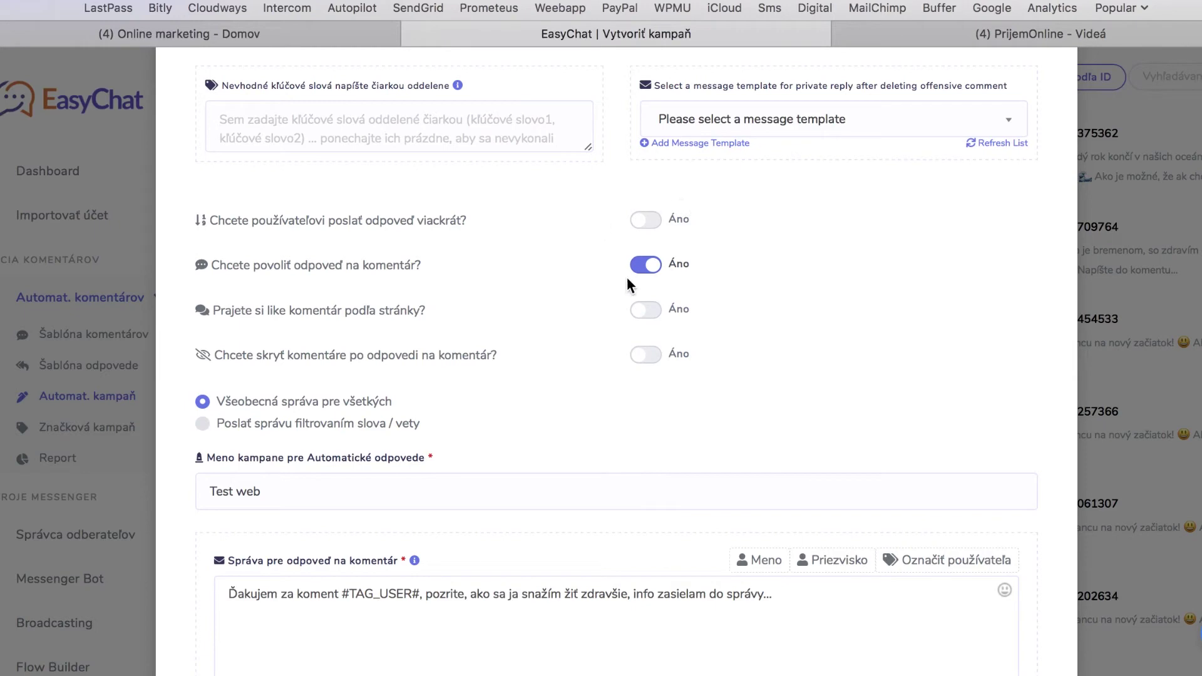
{"action": "scroll", "coordinate": [631, 284], "scroll_direction": "down", "scroll_amount": 3}
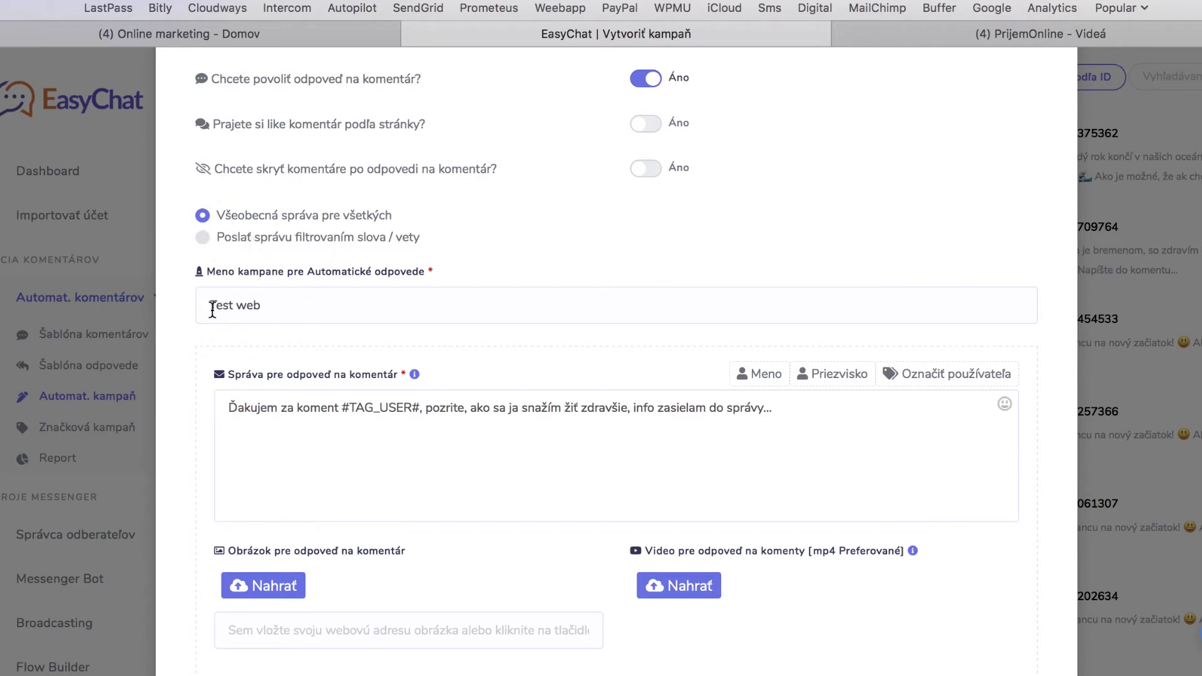
{"action": "scroll", "coordinate": [227, 292], "scroll_direction": "down", "scroll_amount": 3}
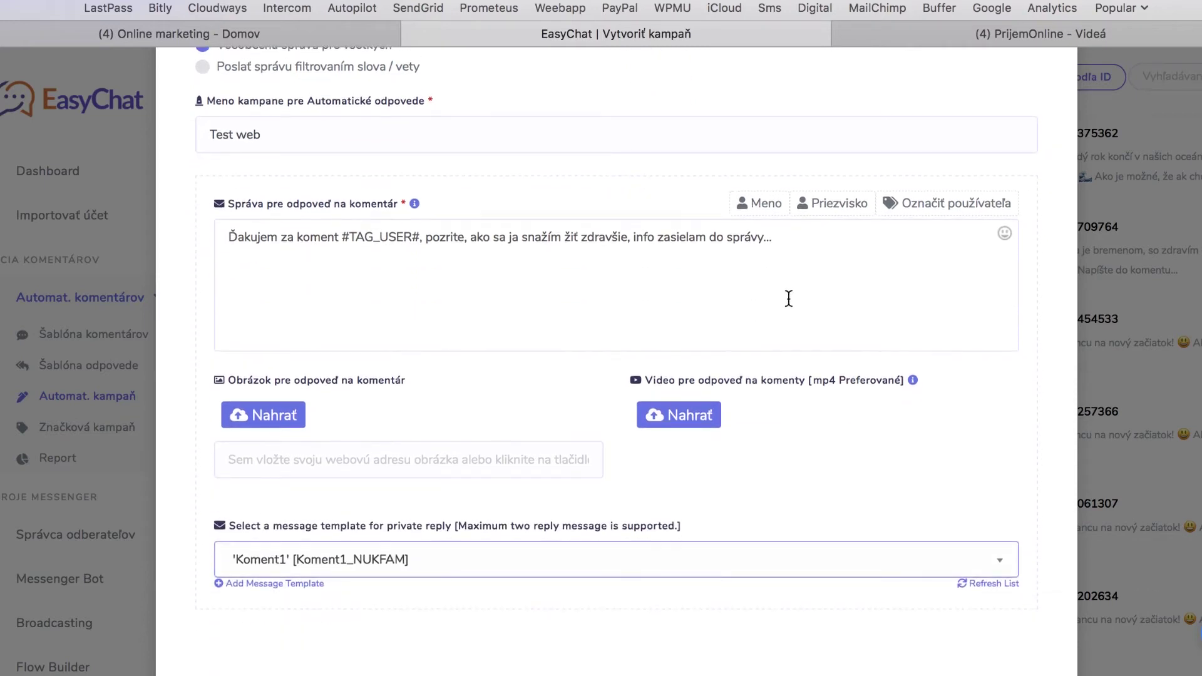
{"action": "triple_click", "coordinate": [631, 222]}
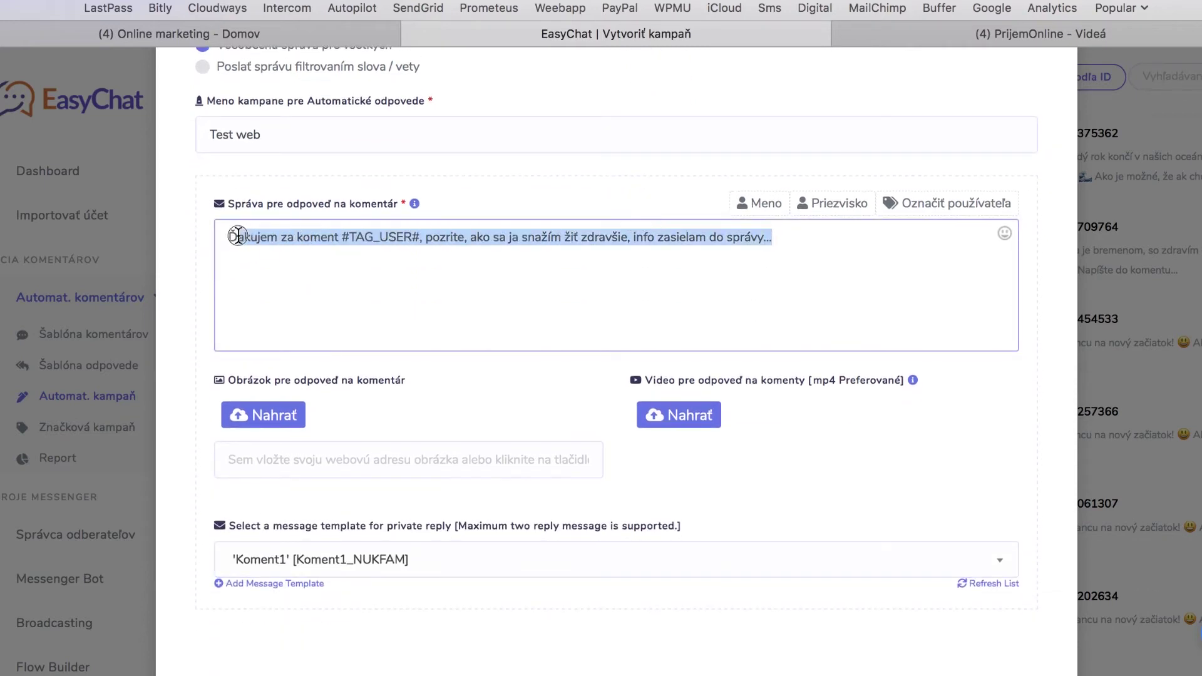
{"action": "left_click", "coordinate": [338, 257]}
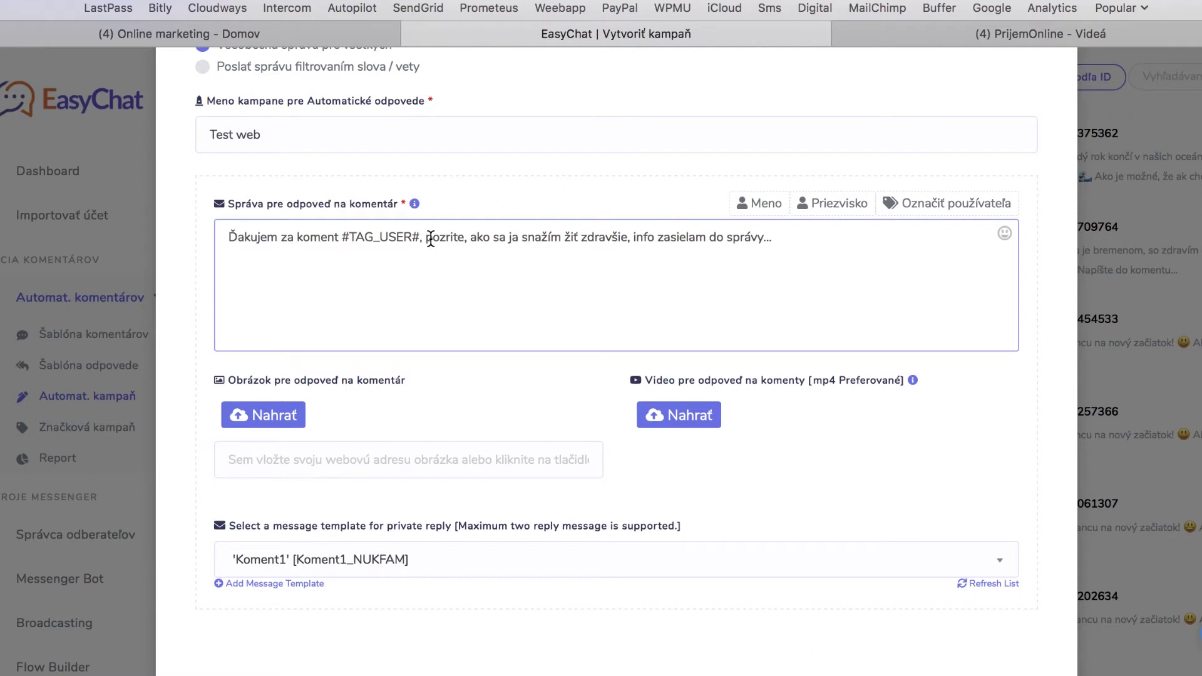
{"action": "left_click_drag", "start_coordinate": [343, 238], "coordinate": [416, 240]}
{"action": "scroll", "coordinate": [415, 242], "scroll_direction": "down", "scroll_amount": 3}
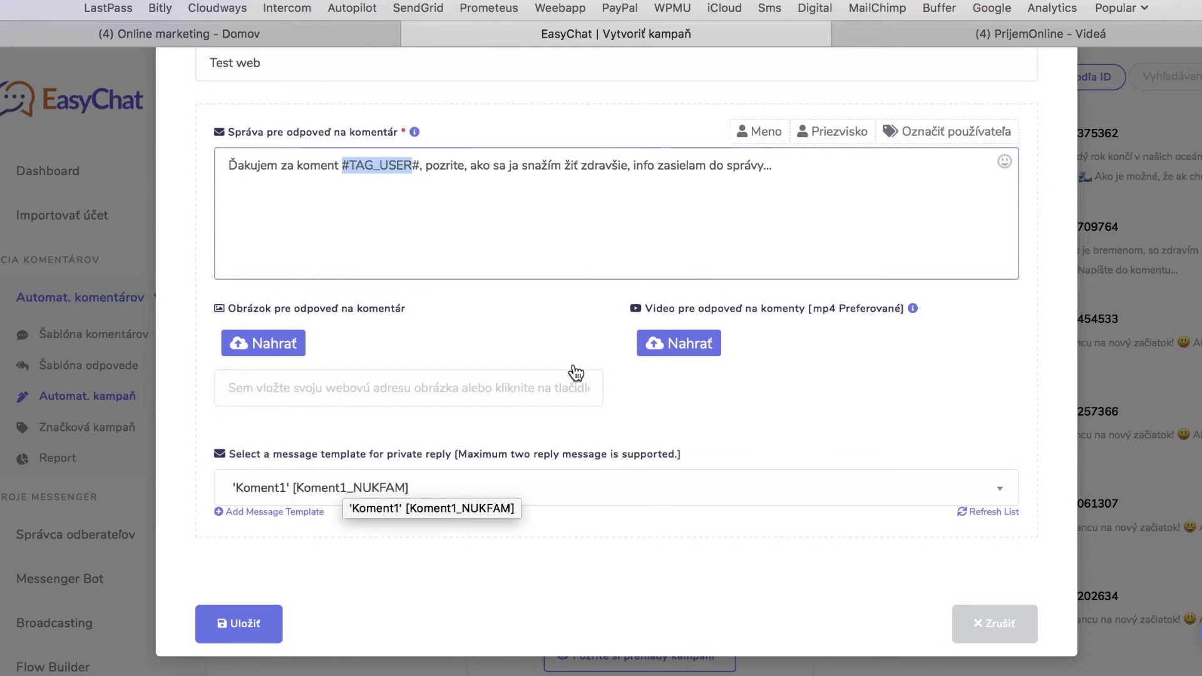
{"action": "scroll", "coordinate": [432, 373], "scroll_direction": "up", "scroll_amount": 5}
{"action": "scroll", "coordinate": [432, 373], "scroll_direction": "down", "scroll_amount": 5}
Step: Save the auto-reply campaign, close the confirmation, and check the Online marketing page's campaign overview
{"action": "left_click", "coordinate": [253, 625]}
{"action": "left_click", "coordinate": [616, 473]}
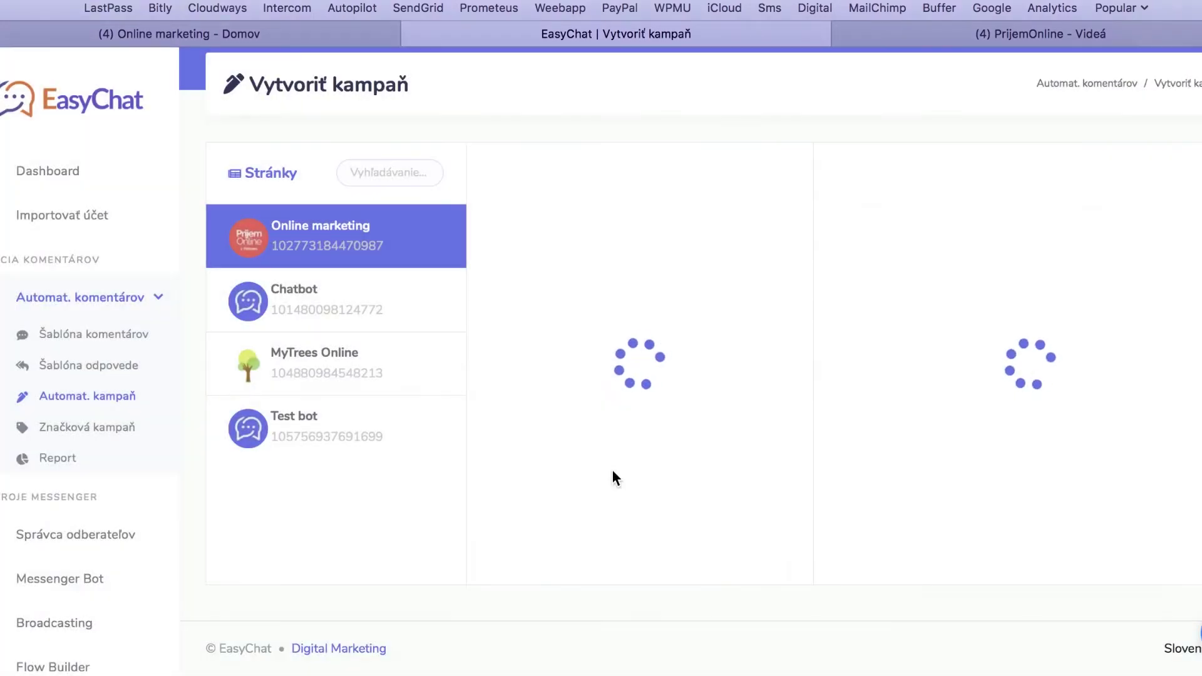
{"action": "scroll", "coordinate": [701, 495], "scroll_direction": "down", "scroll_amount": 3}
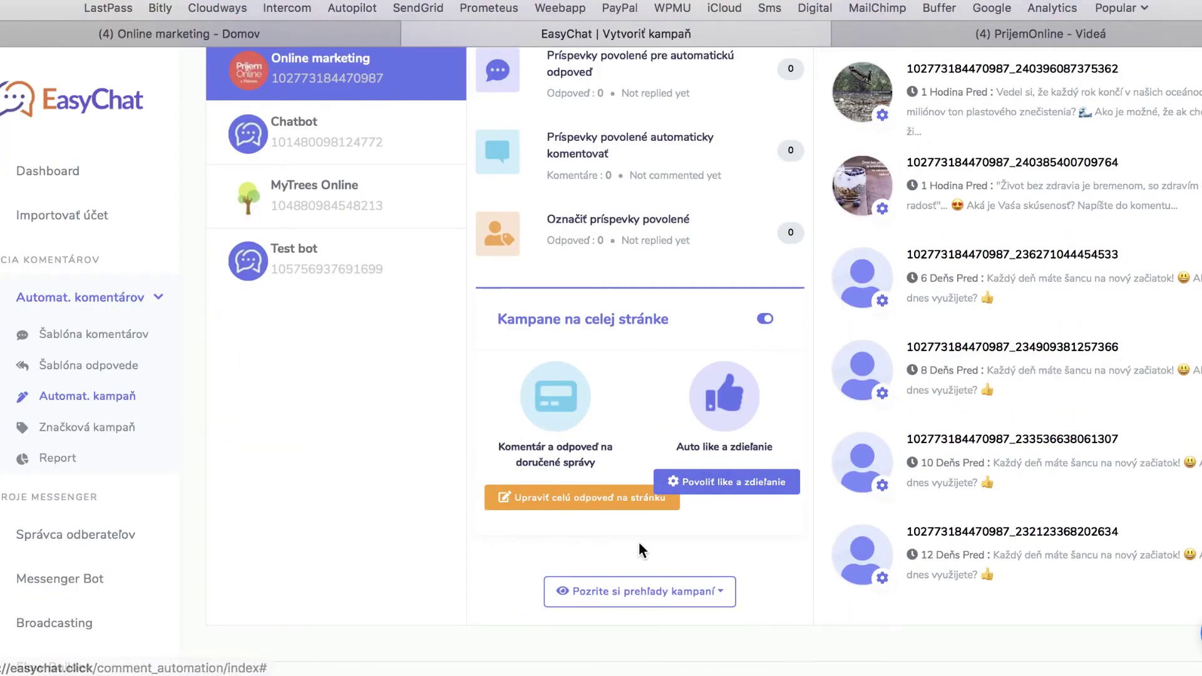
{"action": "scroll", "coordinate": [475, 460], "scroll_direction": "up", "scroll_amount": 4}
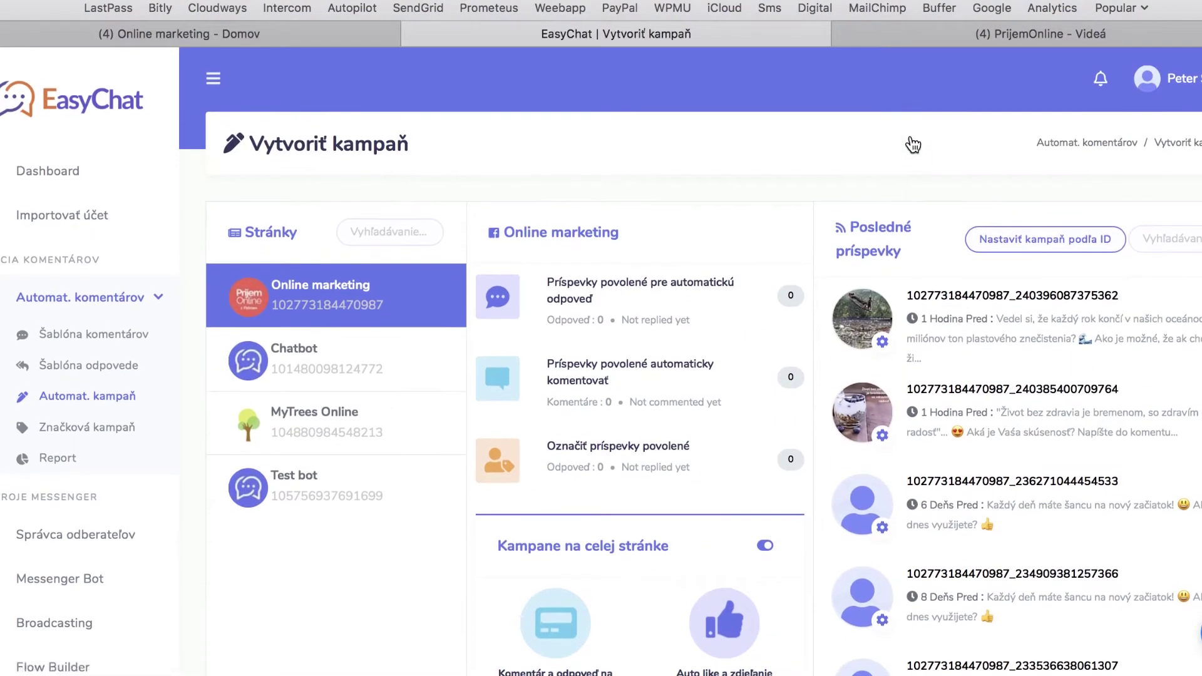
Step: Switch to the Online marketing page on Facebook and go to the comment area of the yogurt post
{"action": "left_click", "coordinate": [301, 34]}
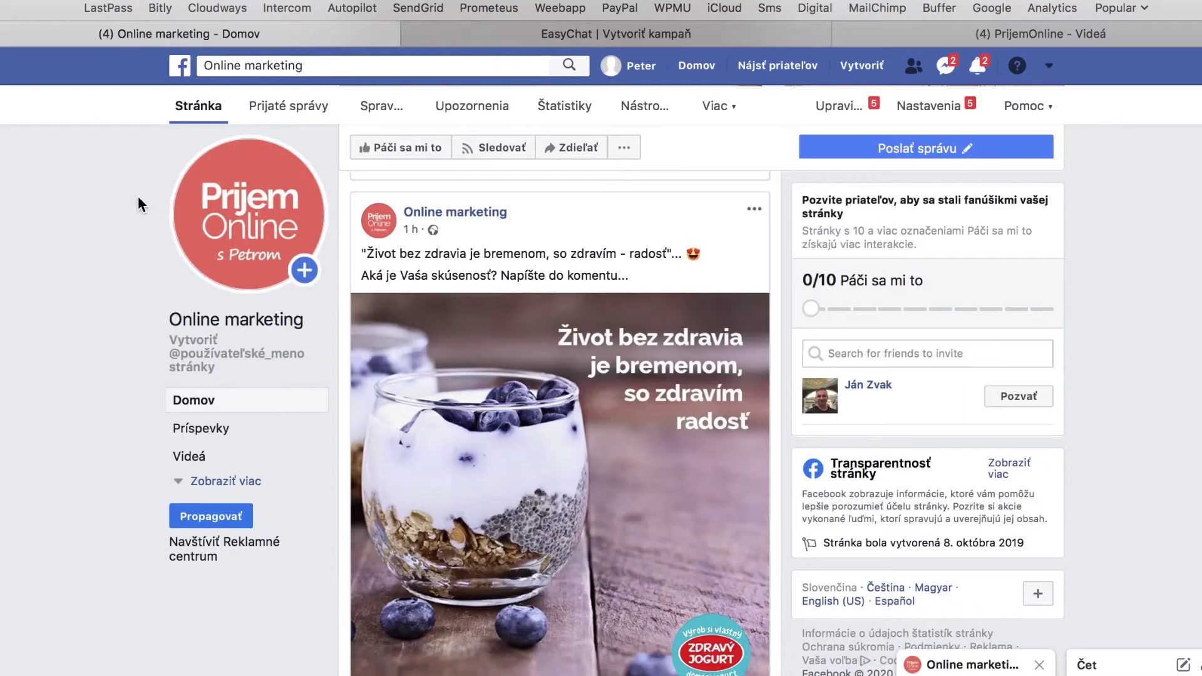
{"action": "scroll", "coordinate": [581, 324], "scroll_direction": "up", "scroll_amount": 10}
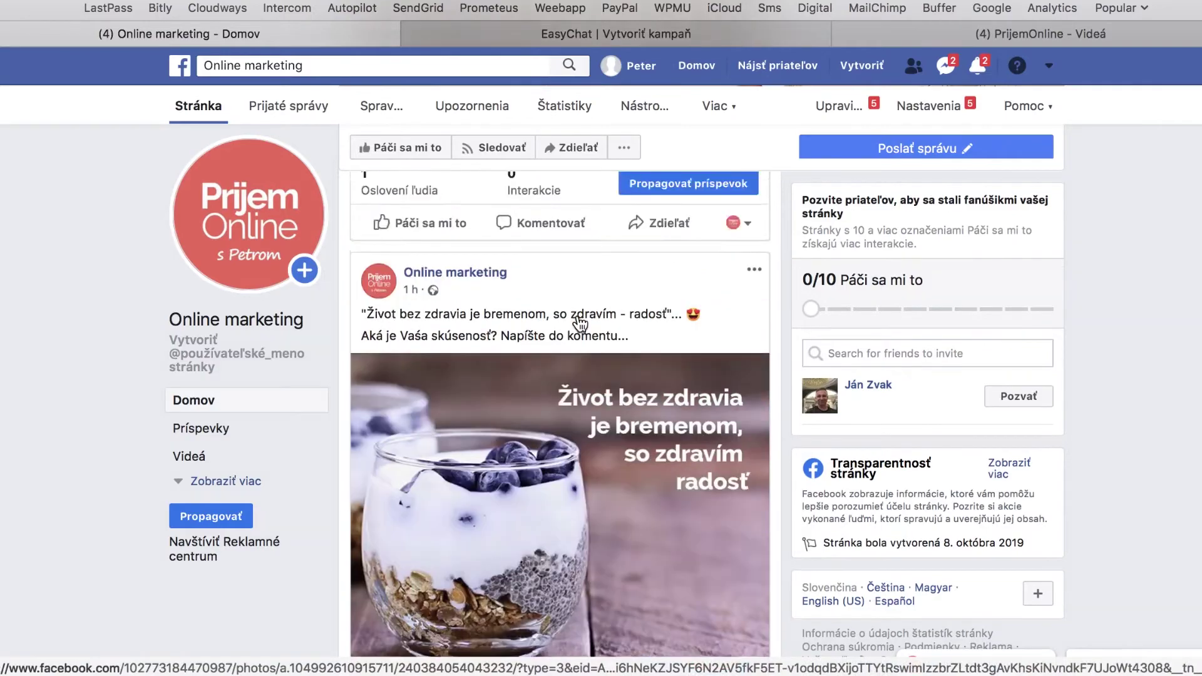
{"action": "scroll", "coordinate": [581, 324], "scroll_direction": "up", "scroll_amount": 3}
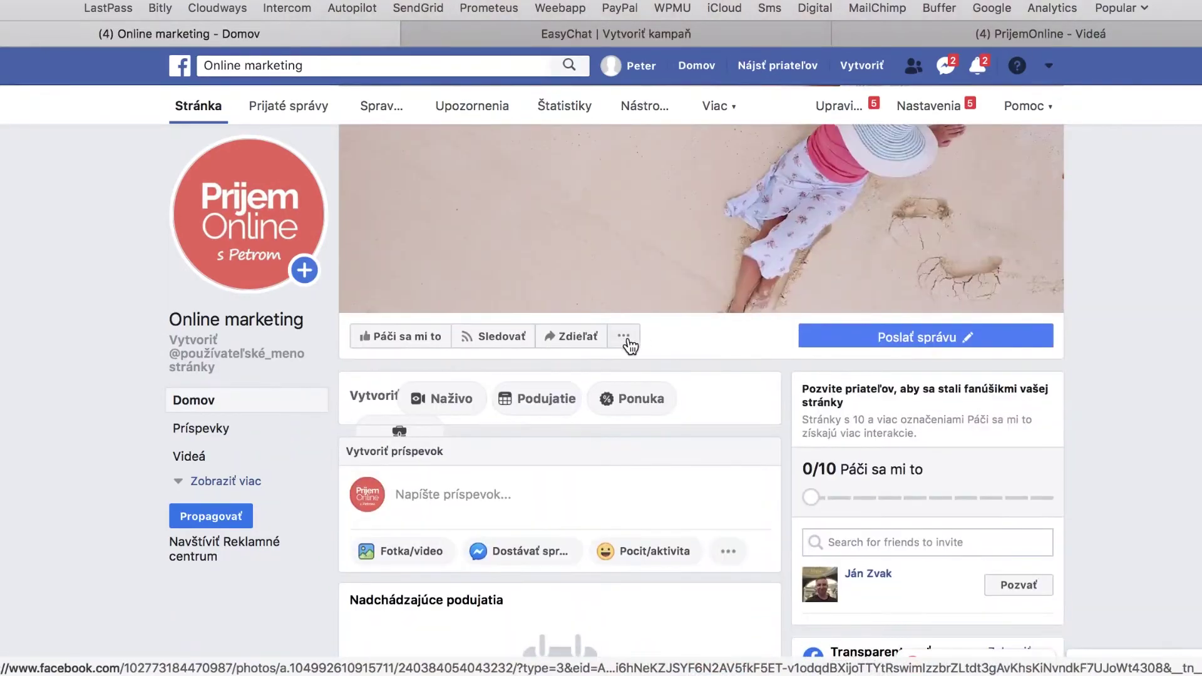
{"action": "left_click", "coordinate": [624, 336]}
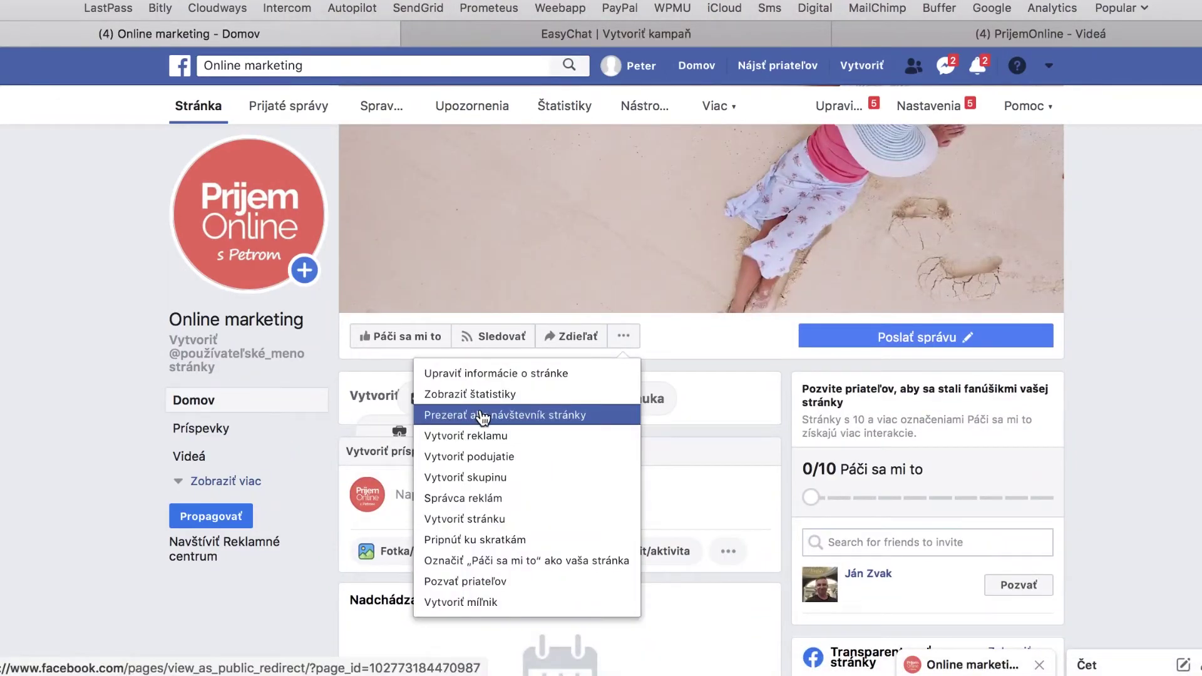
{"action": "scroll", "coordinate": [81, 393], "scroll_direction": "down", "scroll_amount": 3}
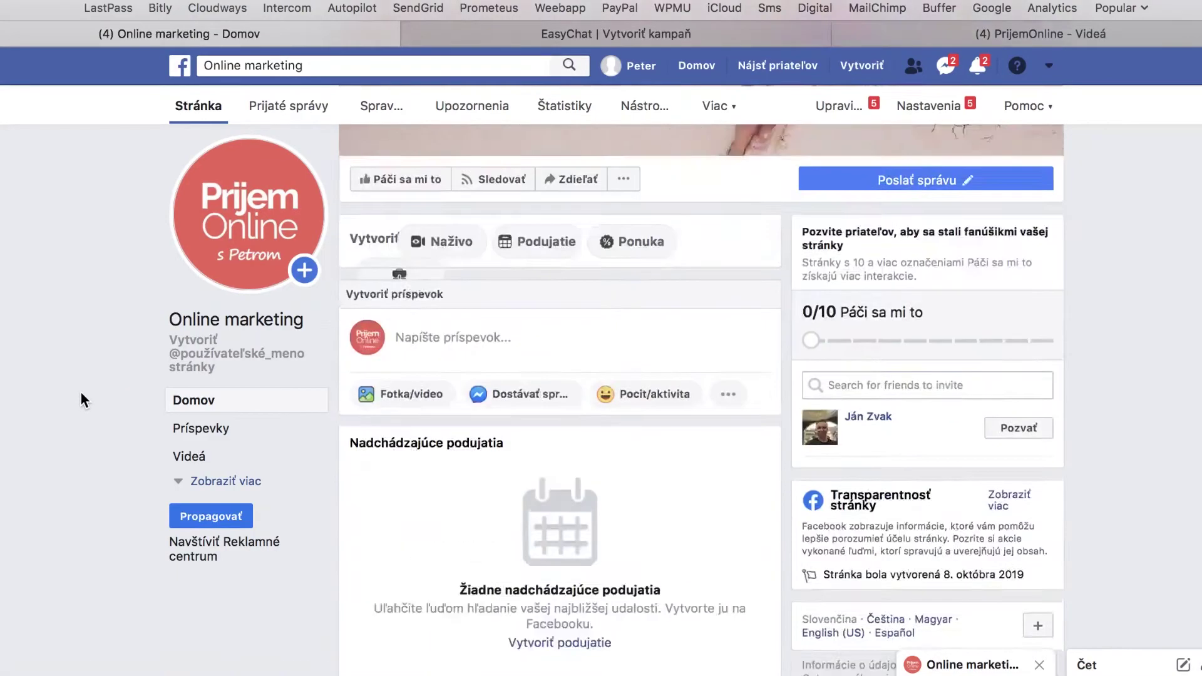
{"action": "scroll", "coordinate": [602, 432], "scroll_direction": "down", "scroll_amount": 15}
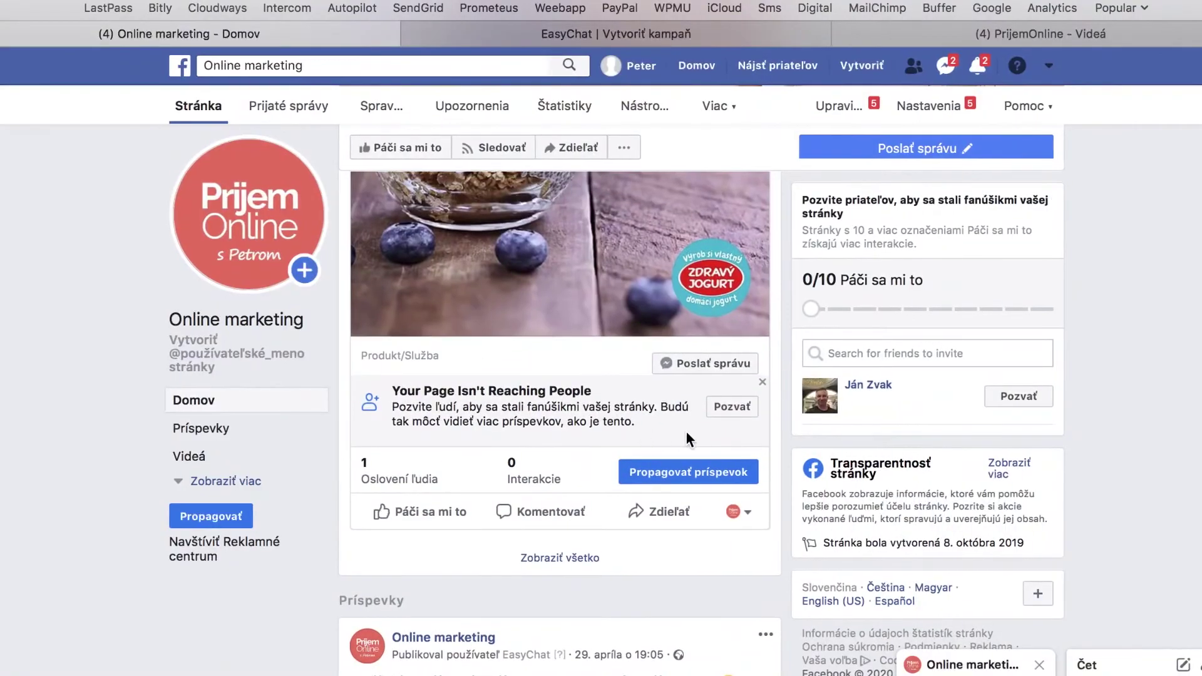
Step: Change the commenting identity on the yogurt post to the personal profile and post the comment "Info"
{"action": "left_click", "coordinate": [742, 512]}
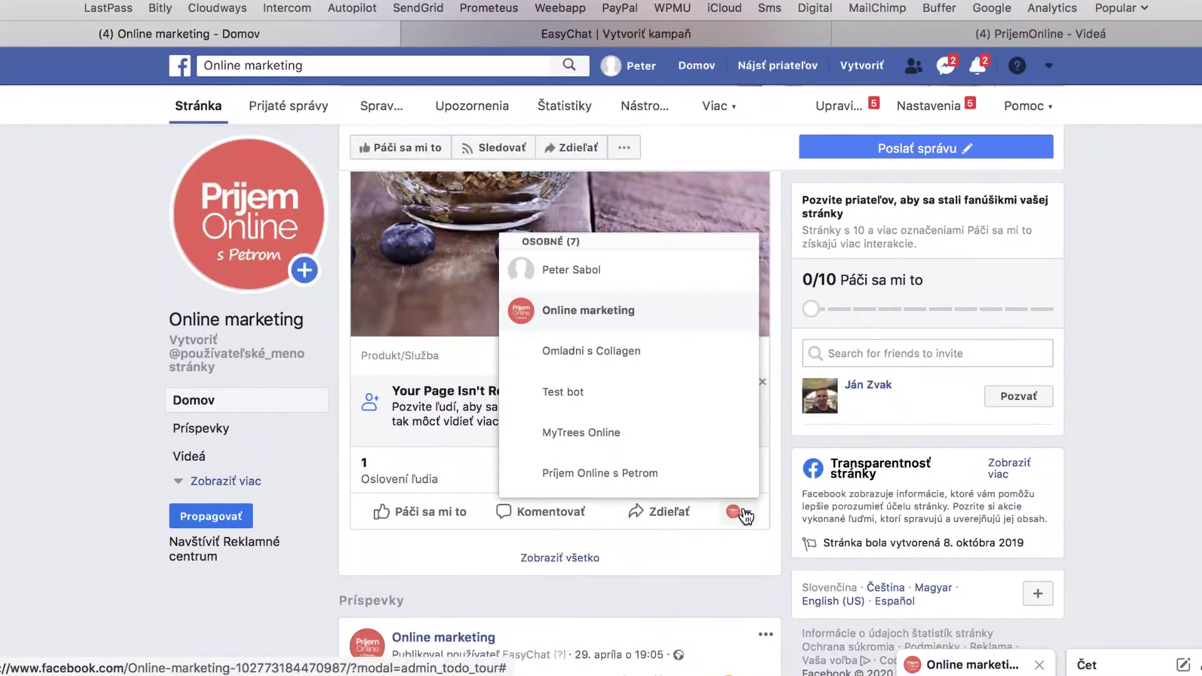
{"action": "left_click", "coordinate": [584, 271]}
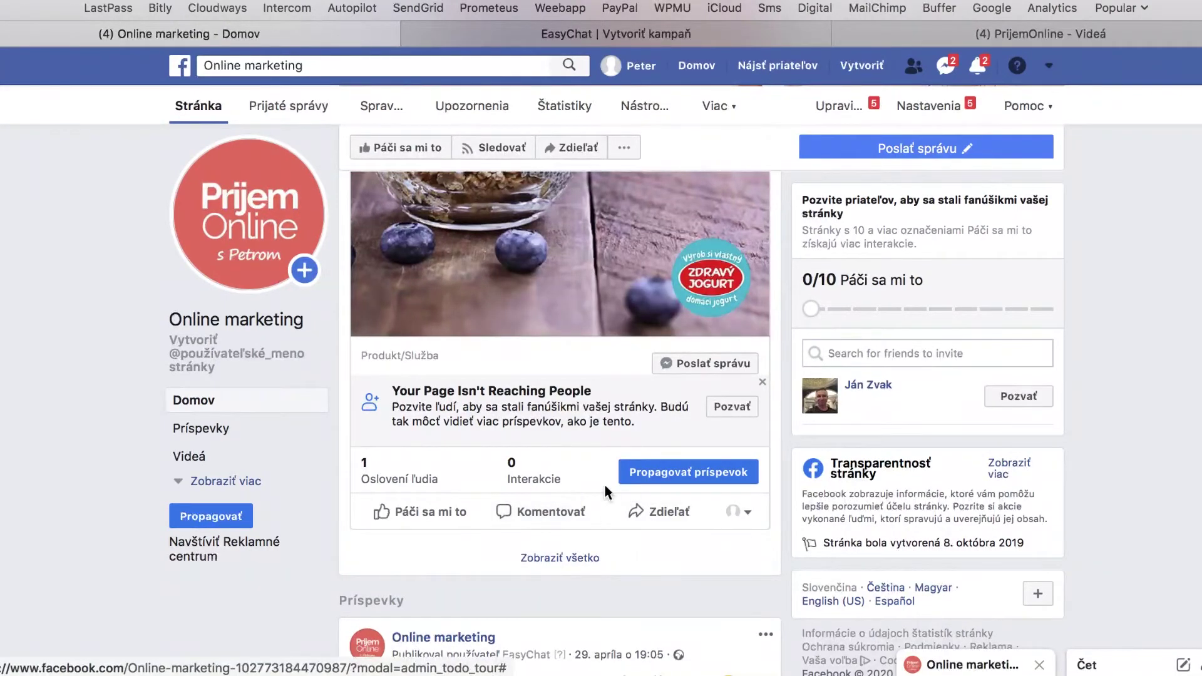
{"action": "left_click", "coordinate": [542, 515]}
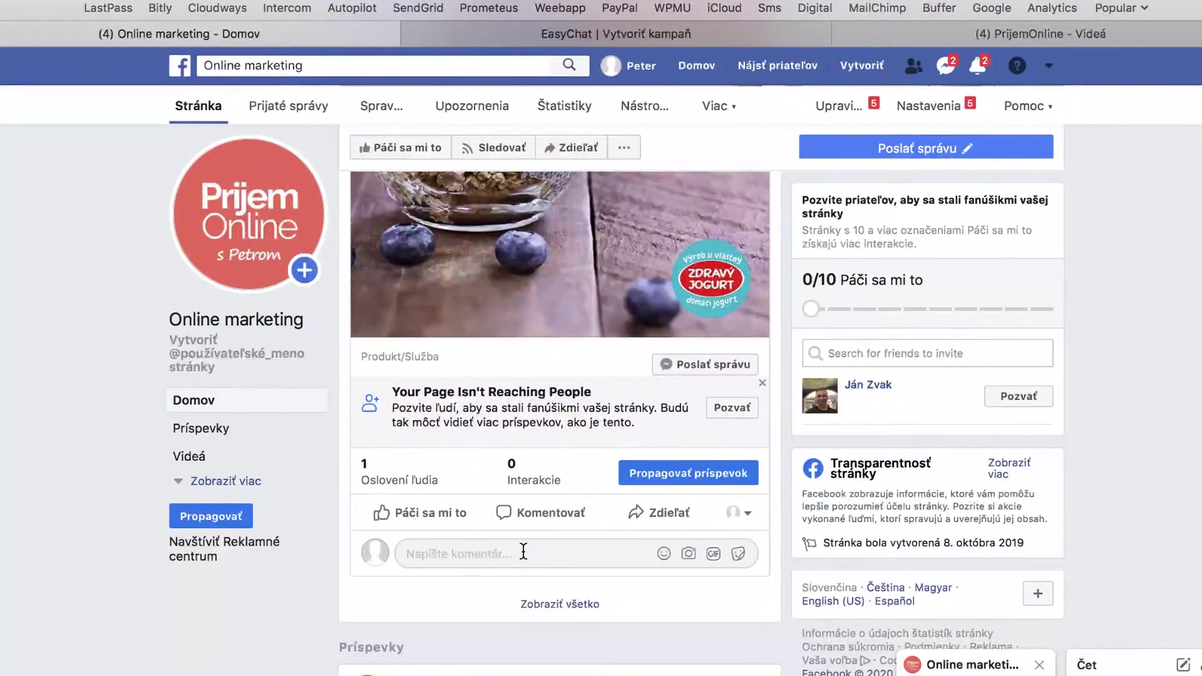
{"action": "type", "text": "Info"}
{"action": "key", "text": "Return"}
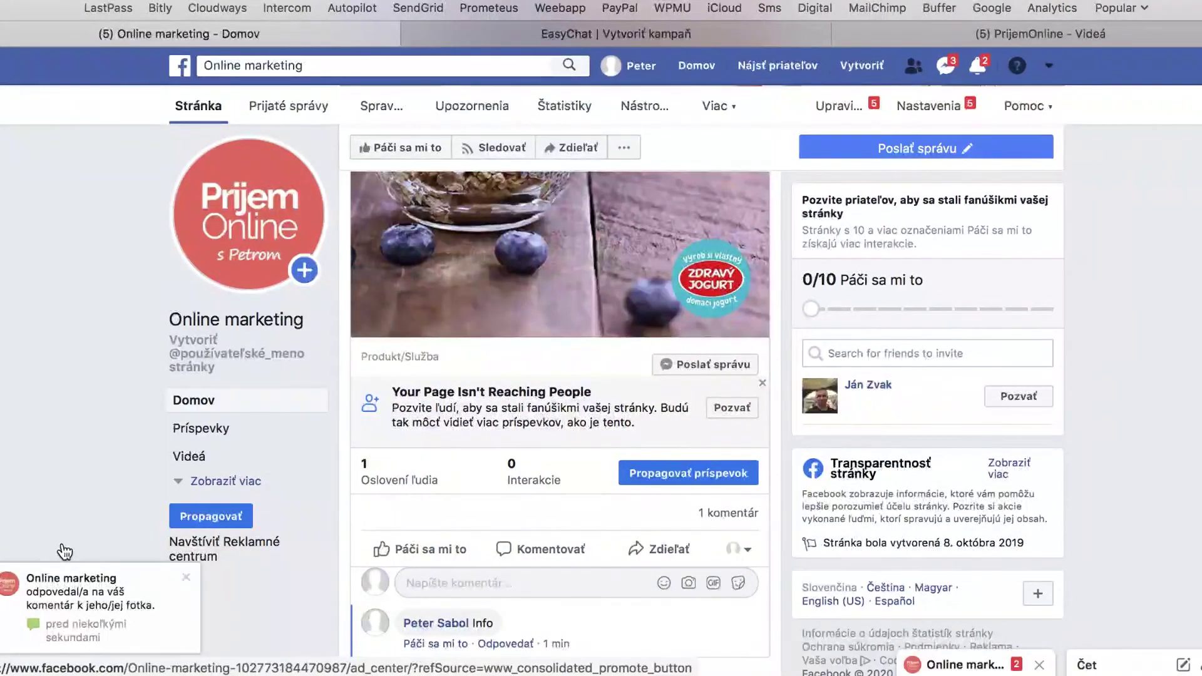
Step: Examine the page's automated comment reply and its private Messenger message, minimise both windows, and look over the yogurt post's question
{"action": "left_click", "coordinate": [14, 607]}
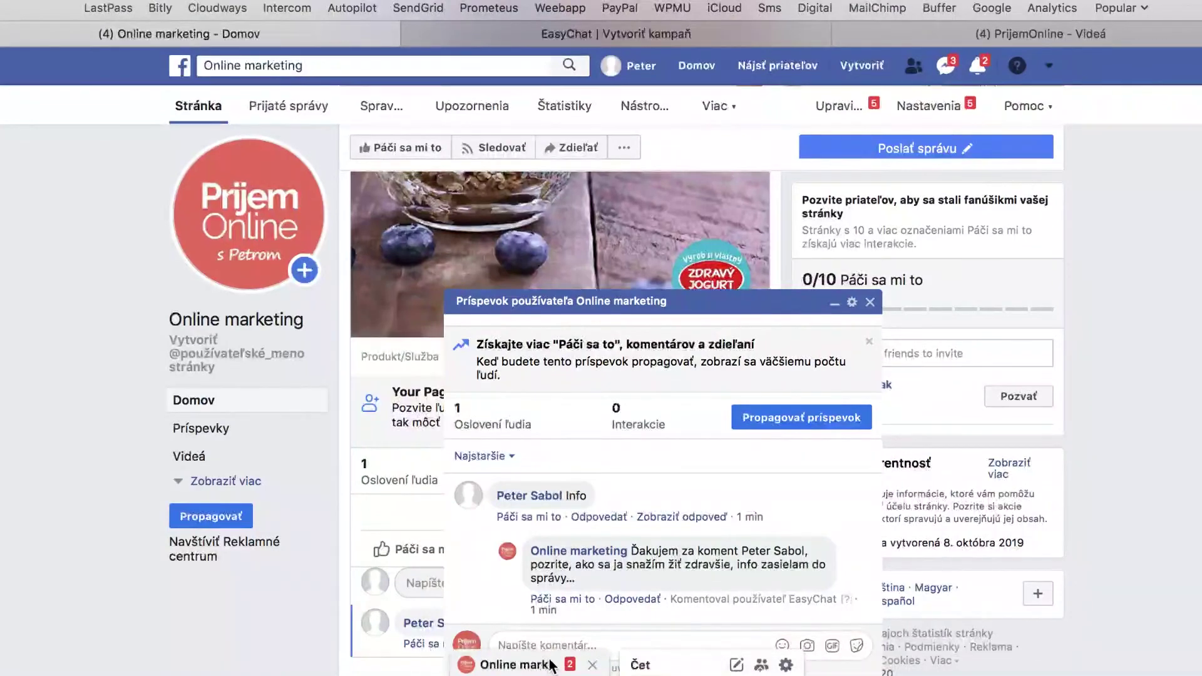
{"action": "left_click", "coordinate": [526, 664]}
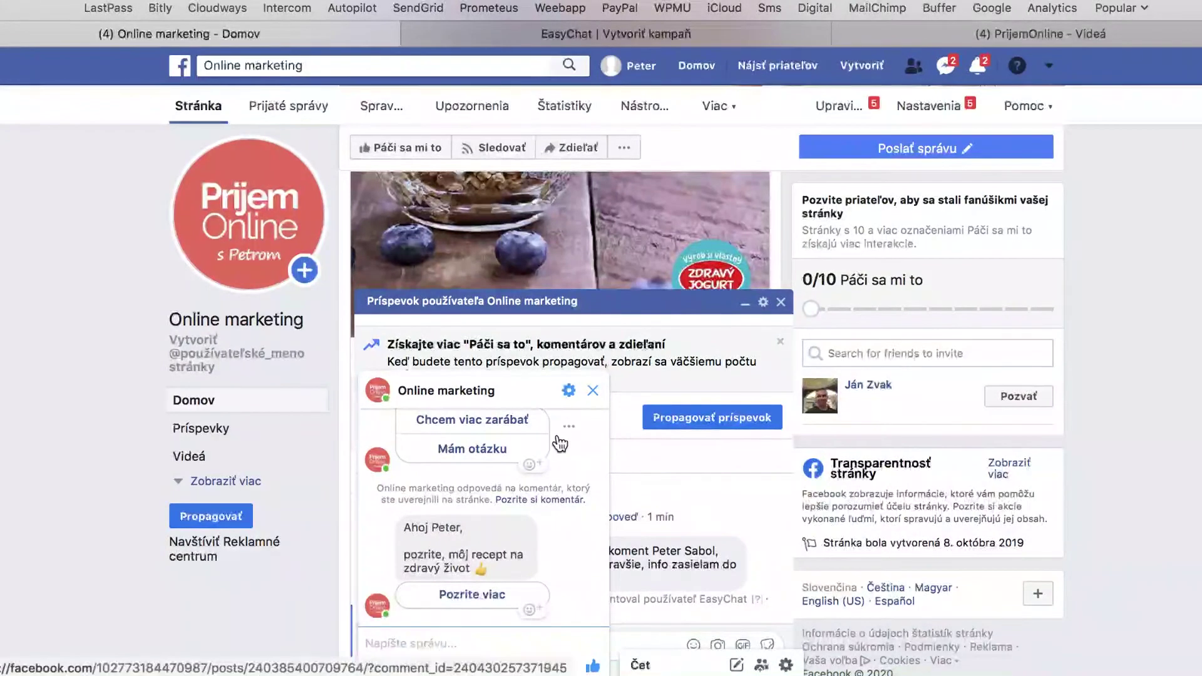
{"action": "left_click", "coordinate": [539, 395]}
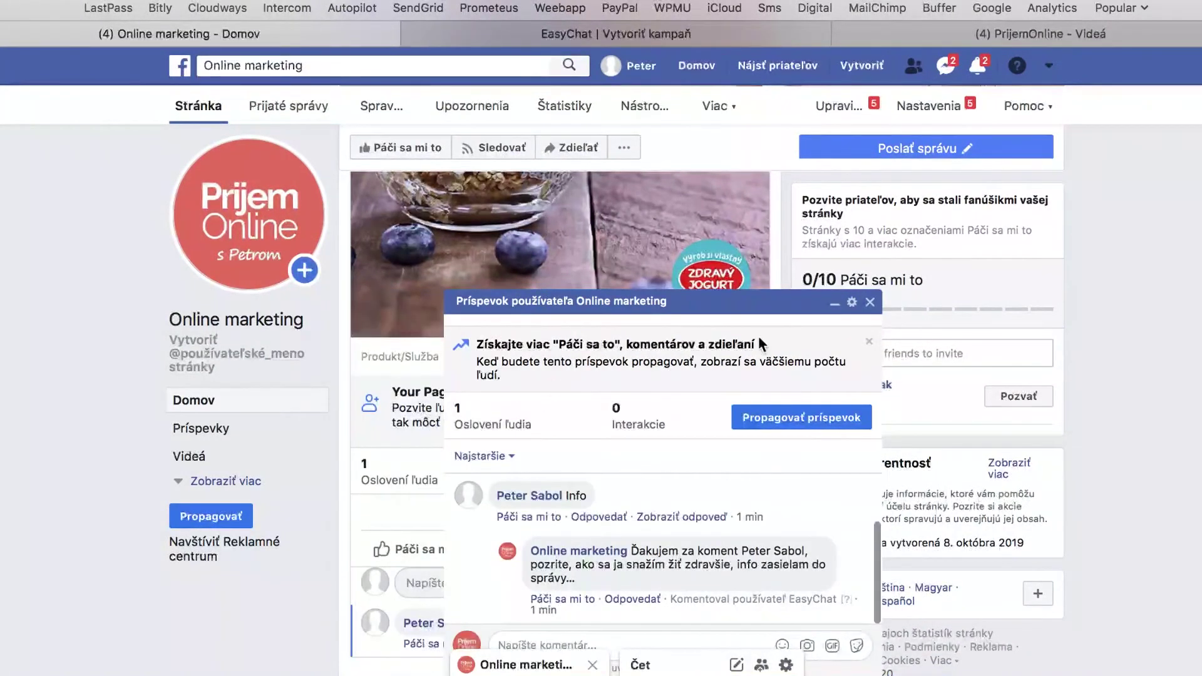
{"action": "left_click", "coordinate": [794, 303]}
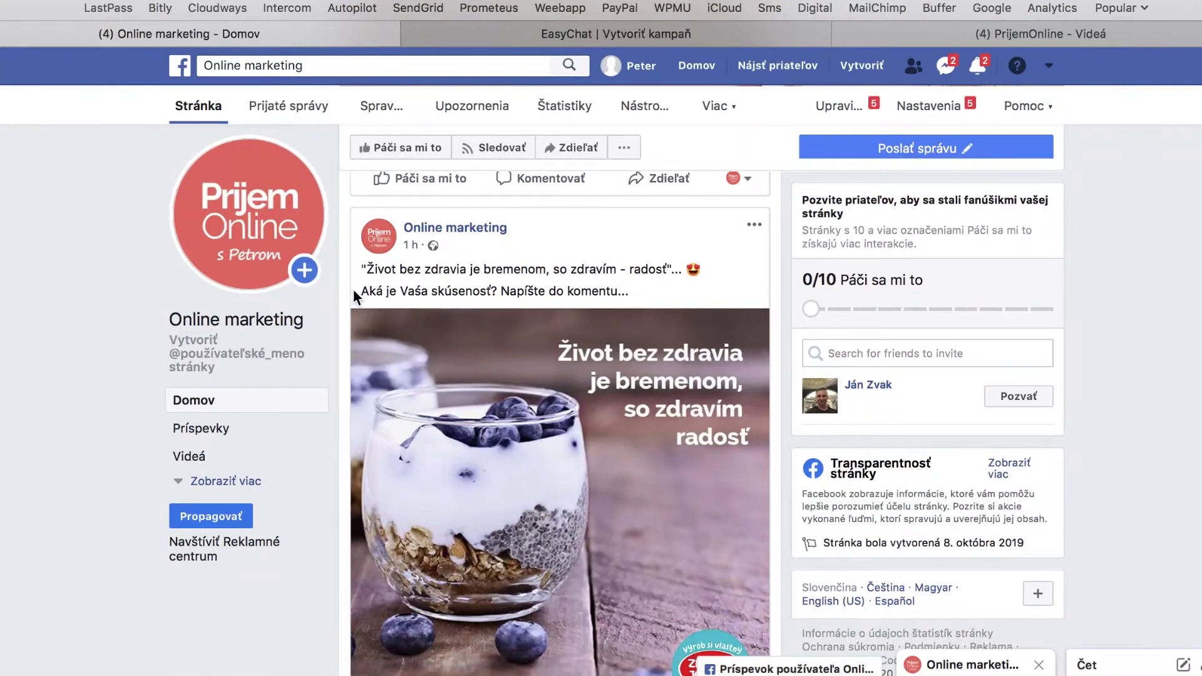
{"action": "scroll", "coordinate": [352, 295], "scroll_direction": "up", "scroll_amount": 1}
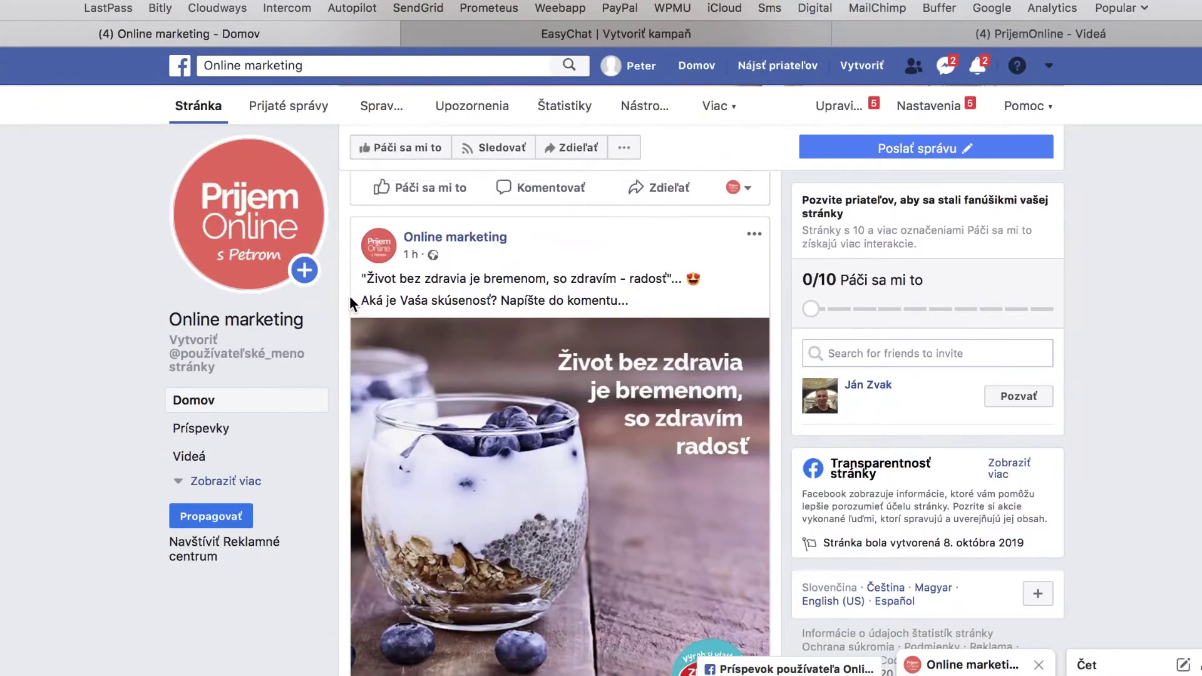
{"action": "scroll", "coordinate": [348, 300], "scroll_direction": "down", "scroll_amount": 2}
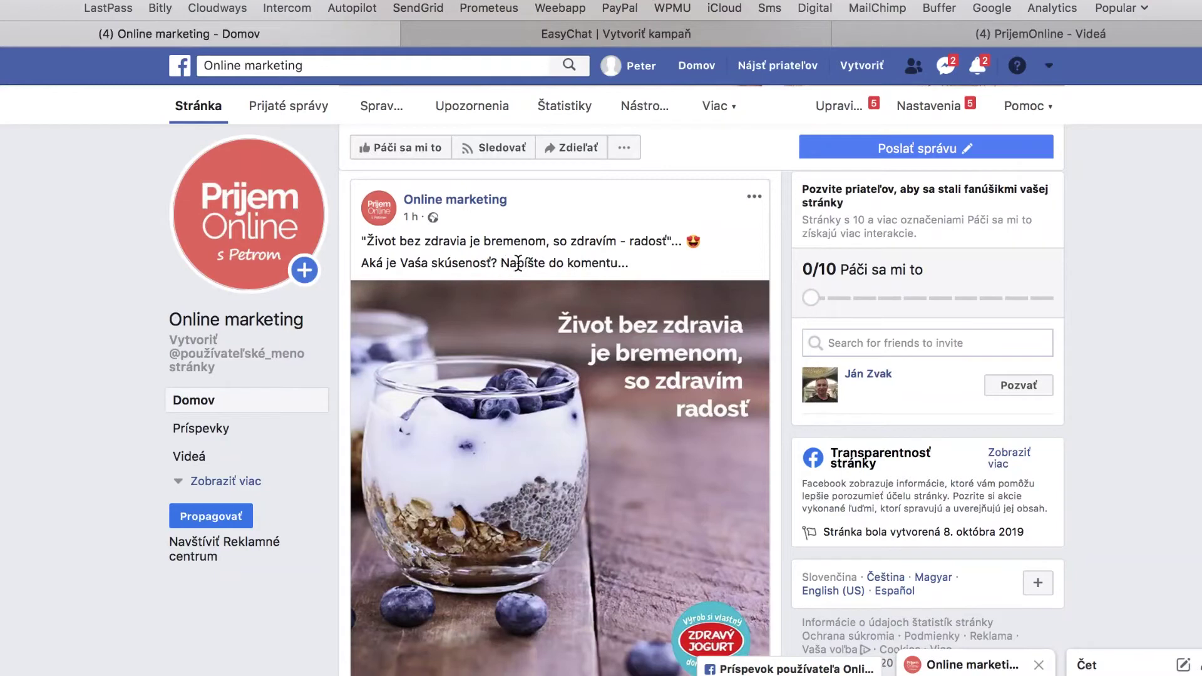
Step: Examine the yogurt post's question, its call to comment, and the "Info" comment below it
{"action": "left_click_drag", "start_coordinate": [505, 262], "coordinate": [616, 263]}
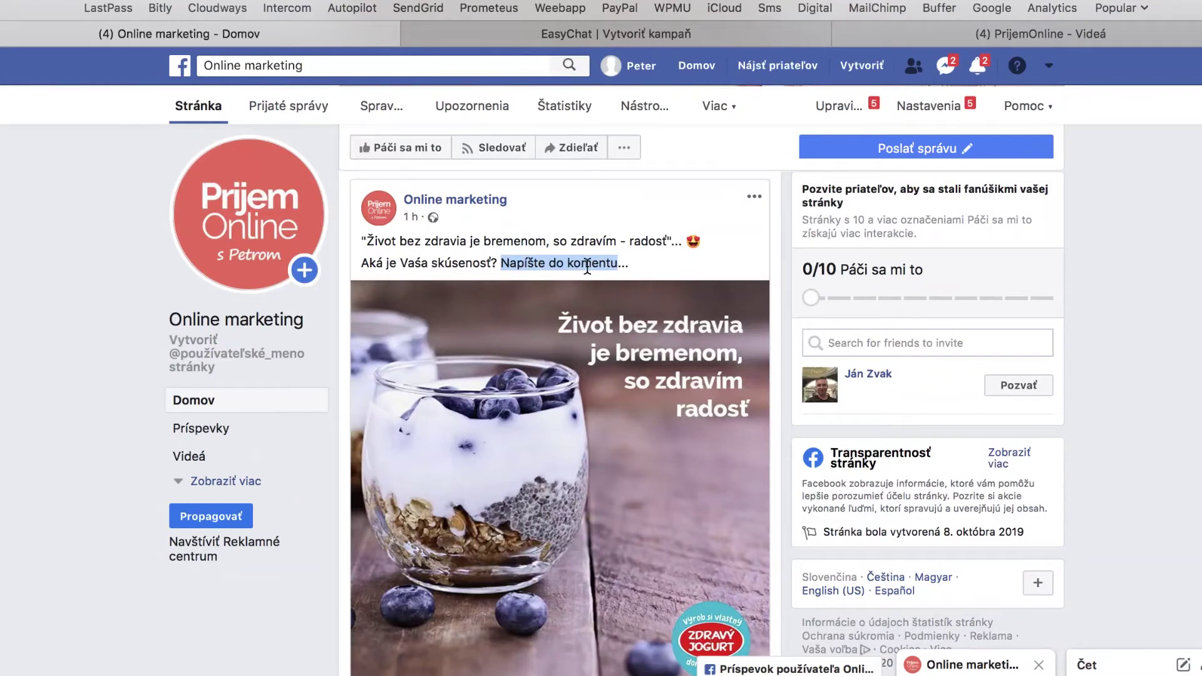
{"action": "left_click", "coordinate": [488, 265]}
{"action": "left_click_drag", "start_coordinate": [361, 262], "coordinate": [489, 265]}
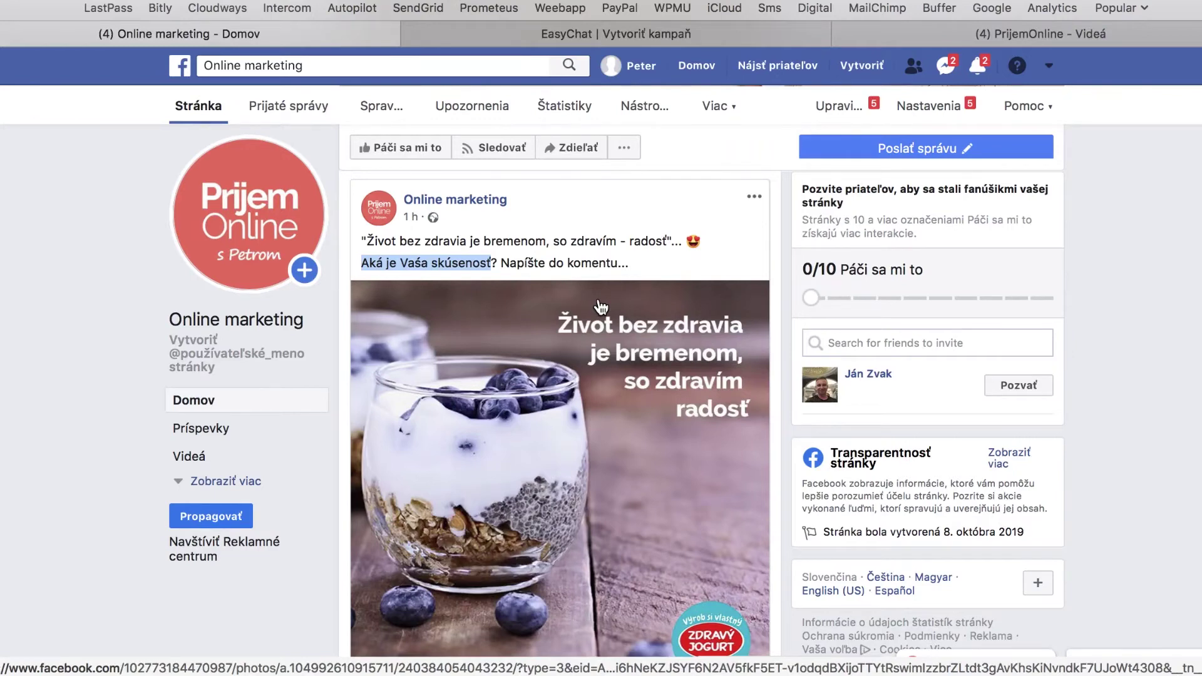
{"action": "scroll", "coordinate": [602, 307], "scroll_direction": "down", "scroll_amount": 1}
{"action": "scroll", "coordinate": [601, 307], "scroll_direction": "down", "scroll_amount": 2}
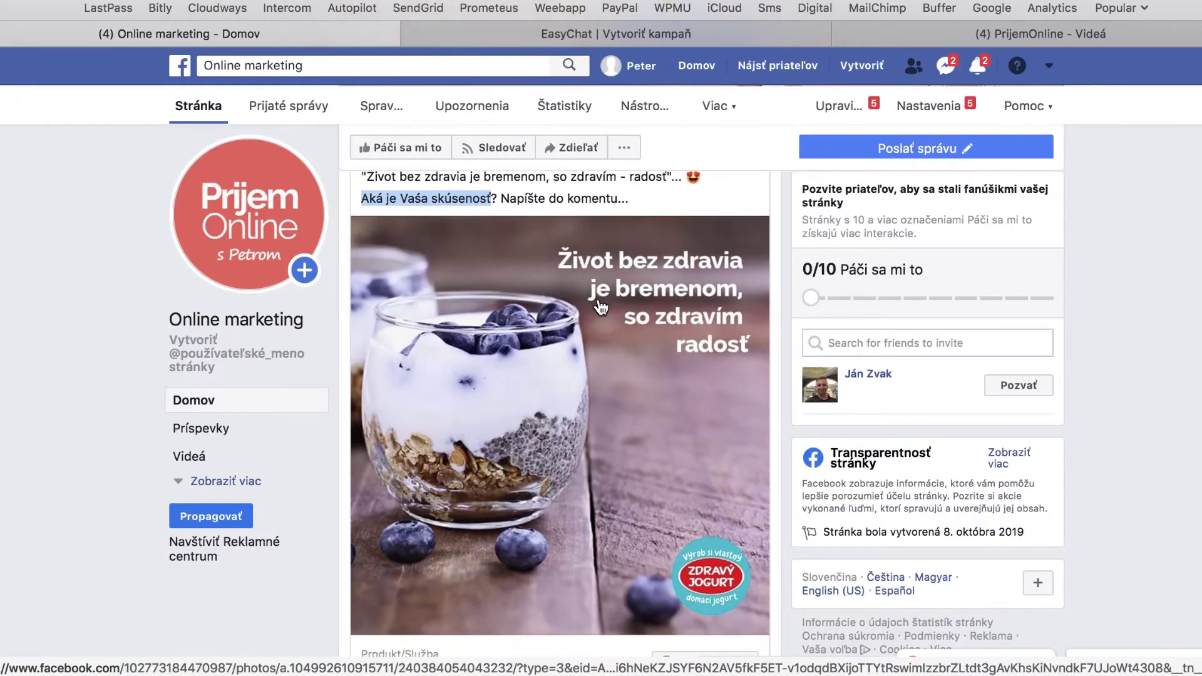
{"action": "scroll", "coordinate": [602, 307], "scroll_direction": "down", "scroll_amount": 2}
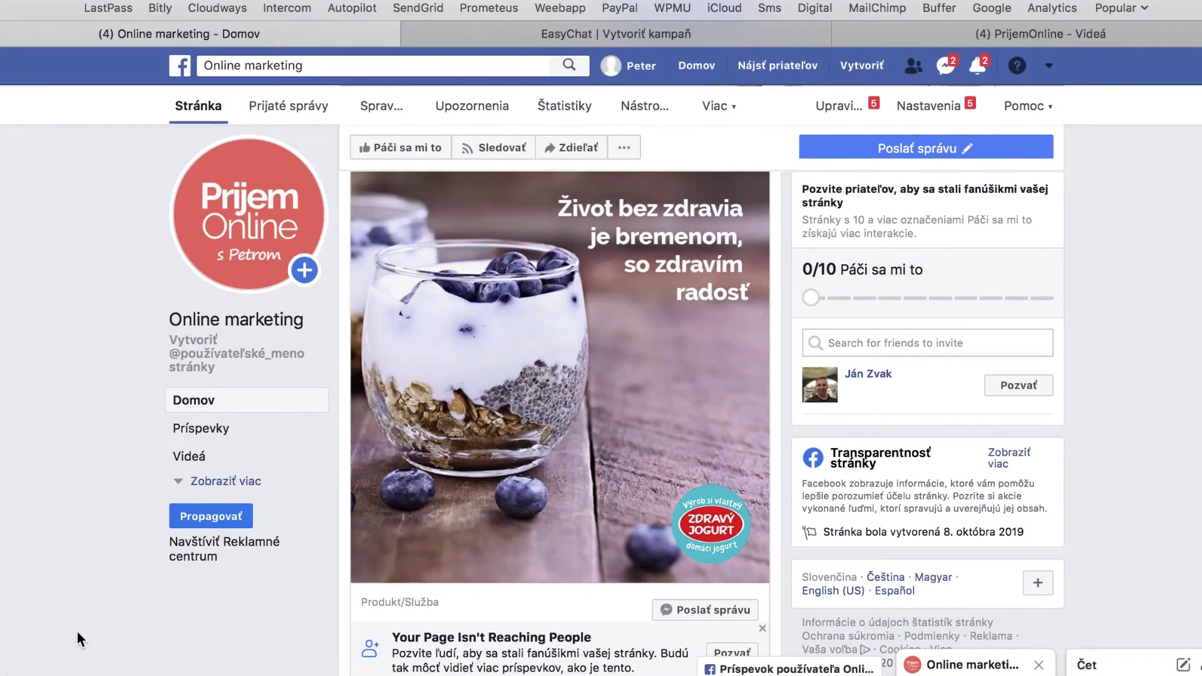
{"action": "scroll", "coordinate": [507, 535], "scroll_direction": "down", "scroll_amount": 5}
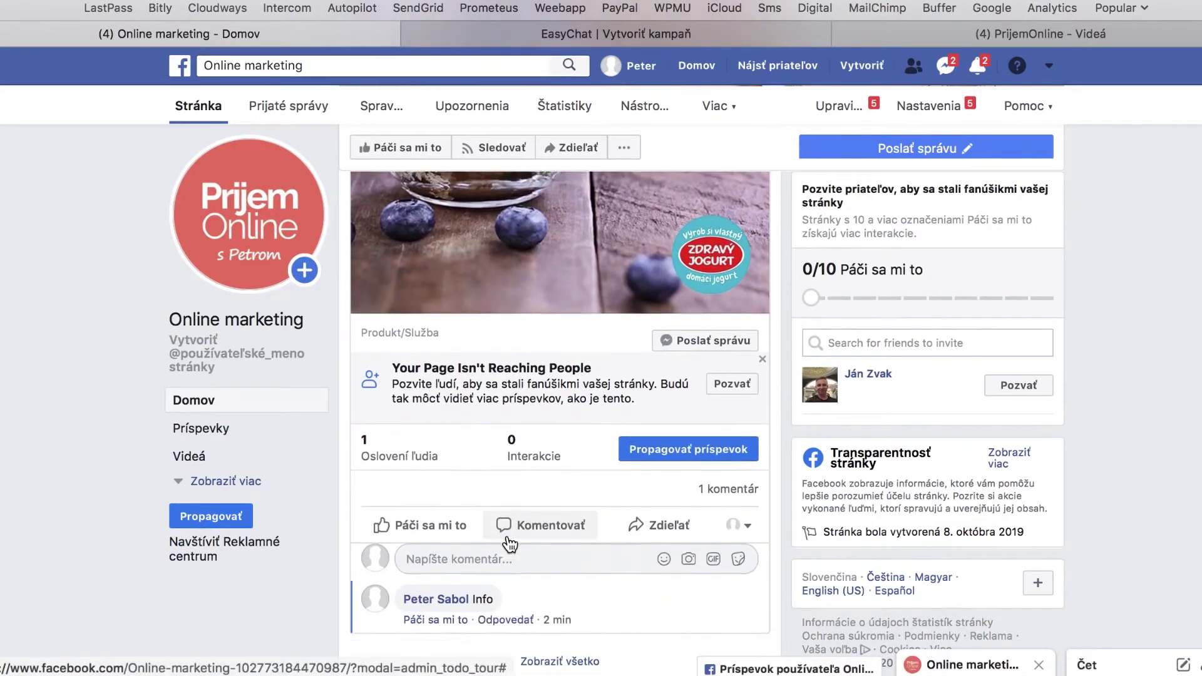
{"action": "scroll", "coordinate": [501, 543], "scroll_direction": "down", "scroll_amount": 3}
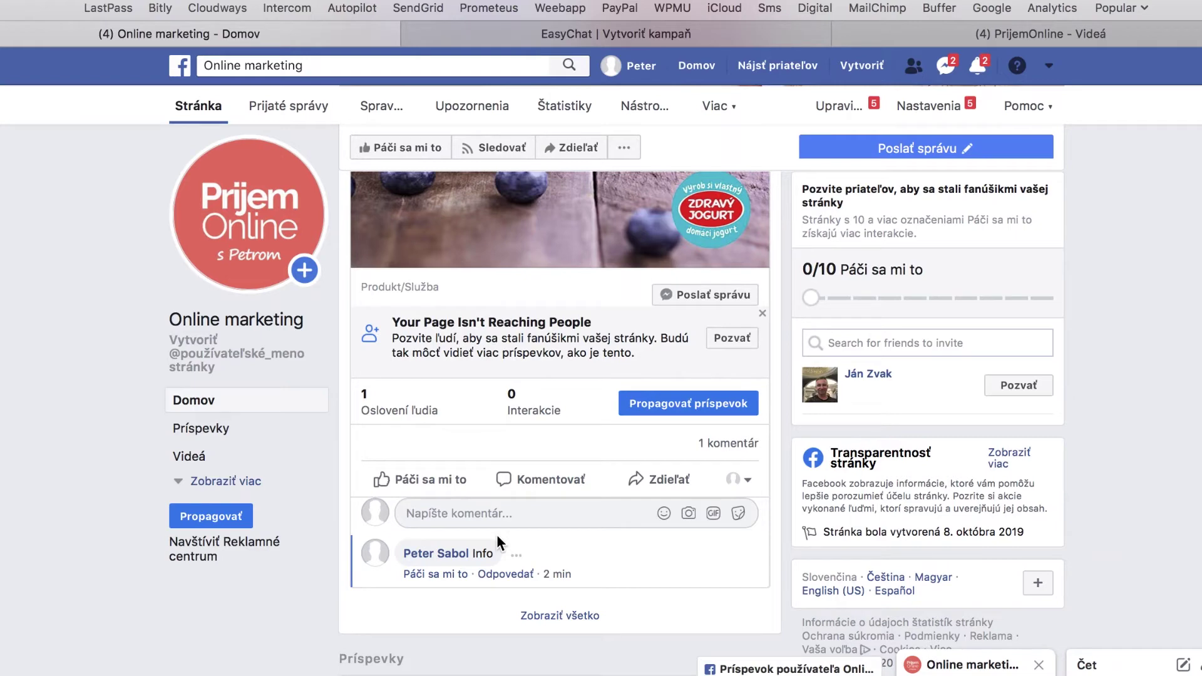
Step: Reopen the Online marketing Messenger chat and compare the automated private message with the yogurt post's image and text
{"action": "left_click", "coordinate": [990, 664]}
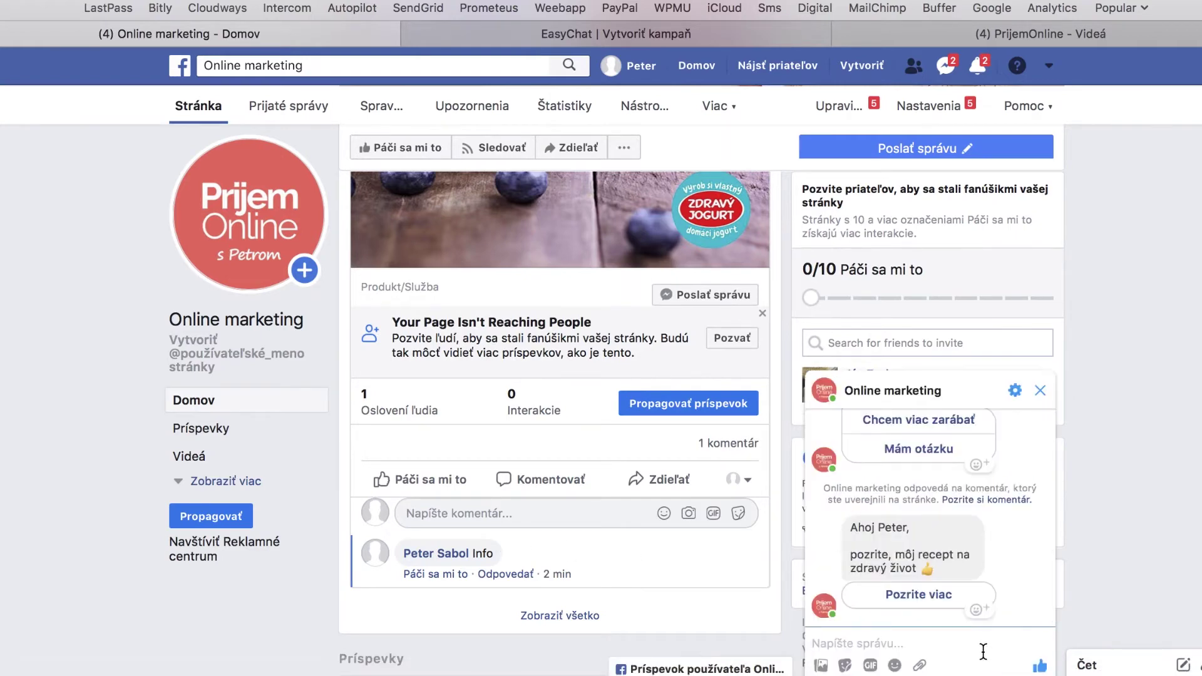
{"action": "scroll", "coordinate": [538, 451], "scroll_direction": "up", "scroll_amount": 4}
{"action": "scroll", "coordinate": [539, 459], "scroll_direction": "up", "scroll_amount": 1}
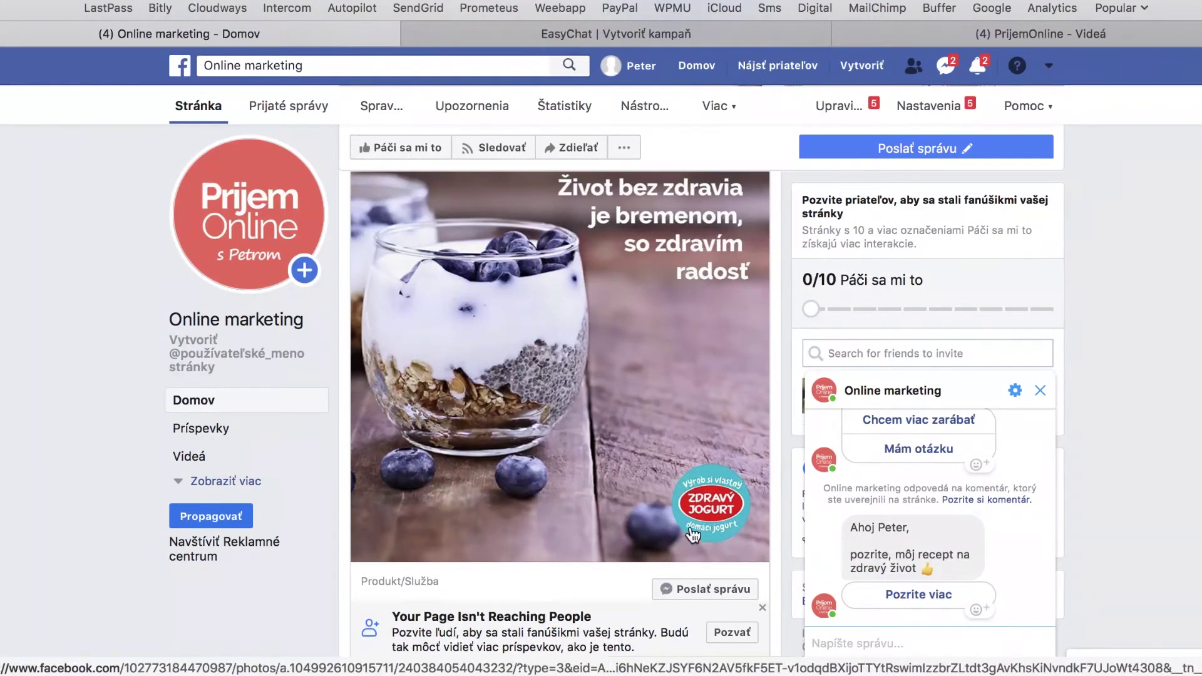
{"action": "scroll", "coordinate": [703, 528], "scroll_direction": "up", "scroll_amount": 1}
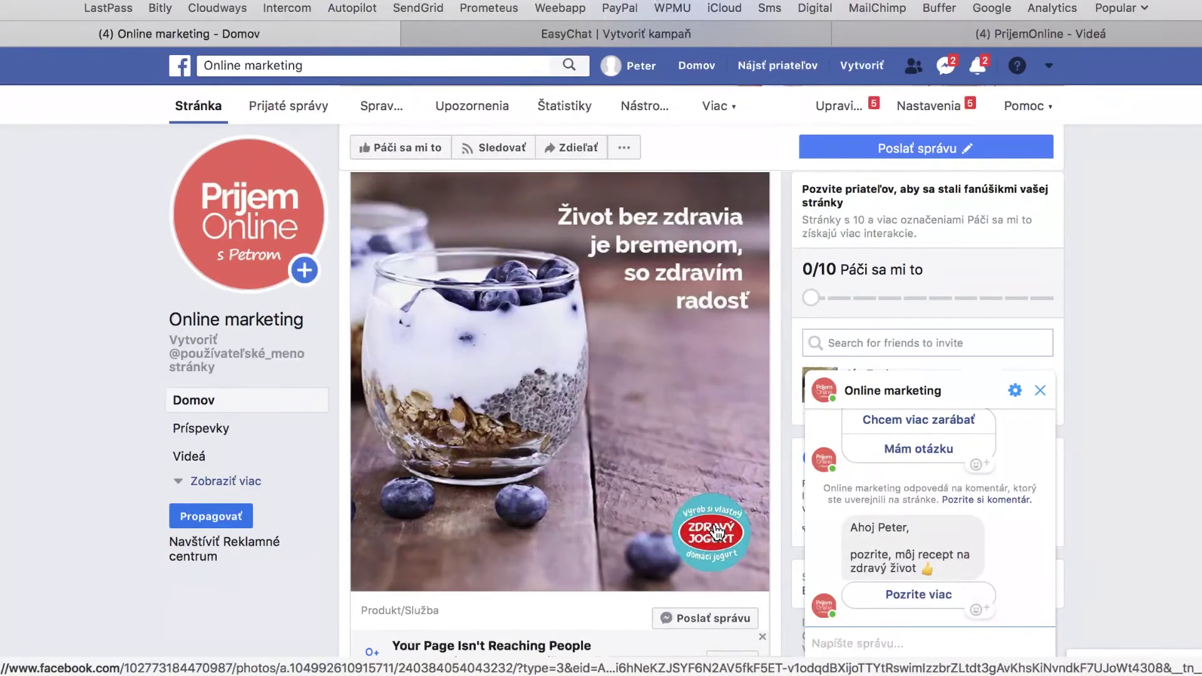
{"action": "scroll", "coordinate": [717, 532], "scroll_direction": "down", "scroll_amount": 3}
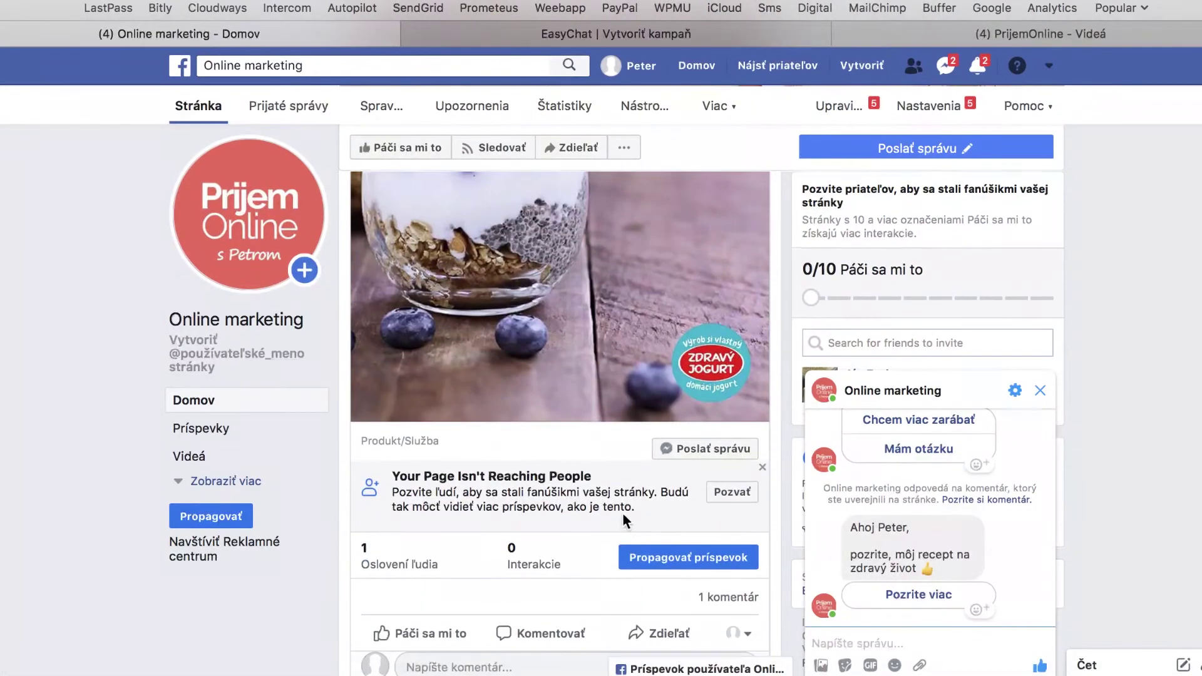
{"action": "scroll", "coordinate": [623, 513], "scroll_direction": "up", "scroll_amount": 4}
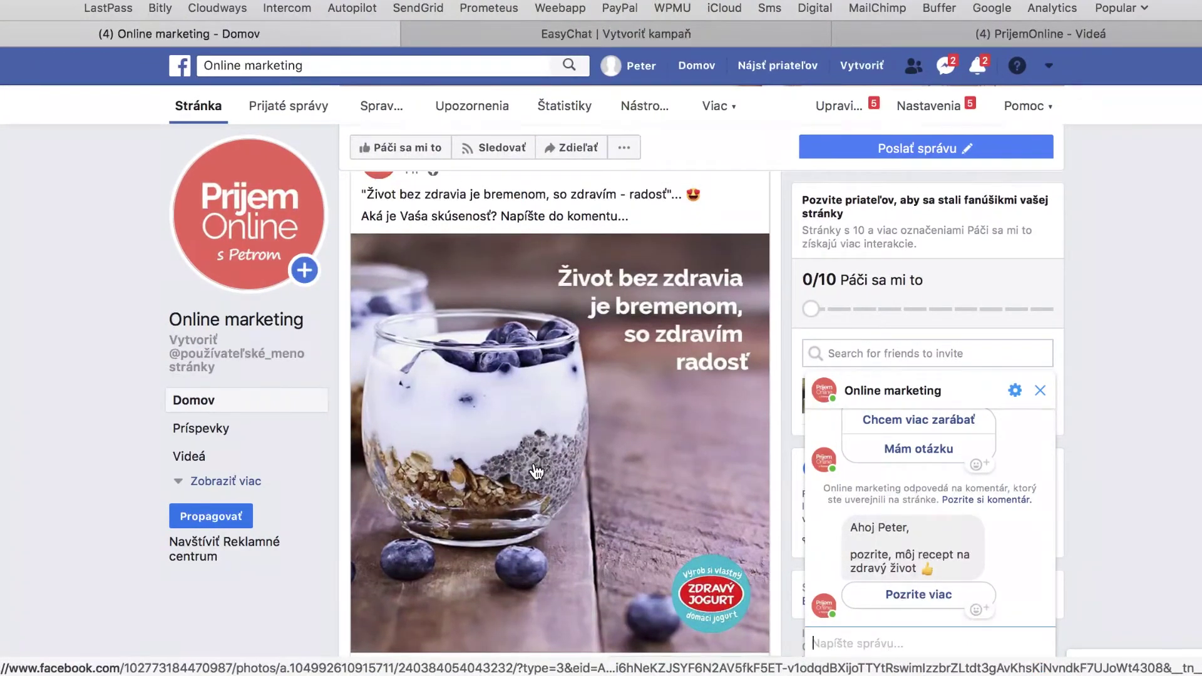
{"action": "scroll", "coordinate": [535, 471], "scroll_direction": "down", "scroll_amount": 1}
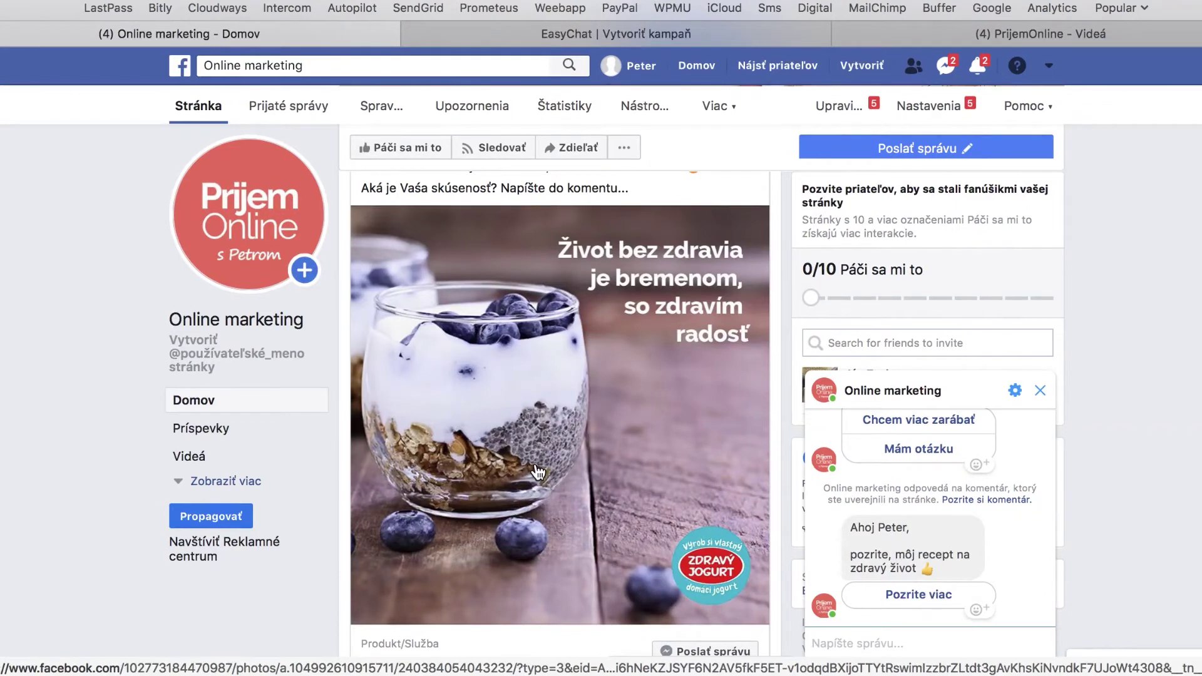
Step: Switch to EasyChat and examine the automation options offered for the Online marketing page's most recent post
{"action": "key", "text": "ctrl+Tab"}
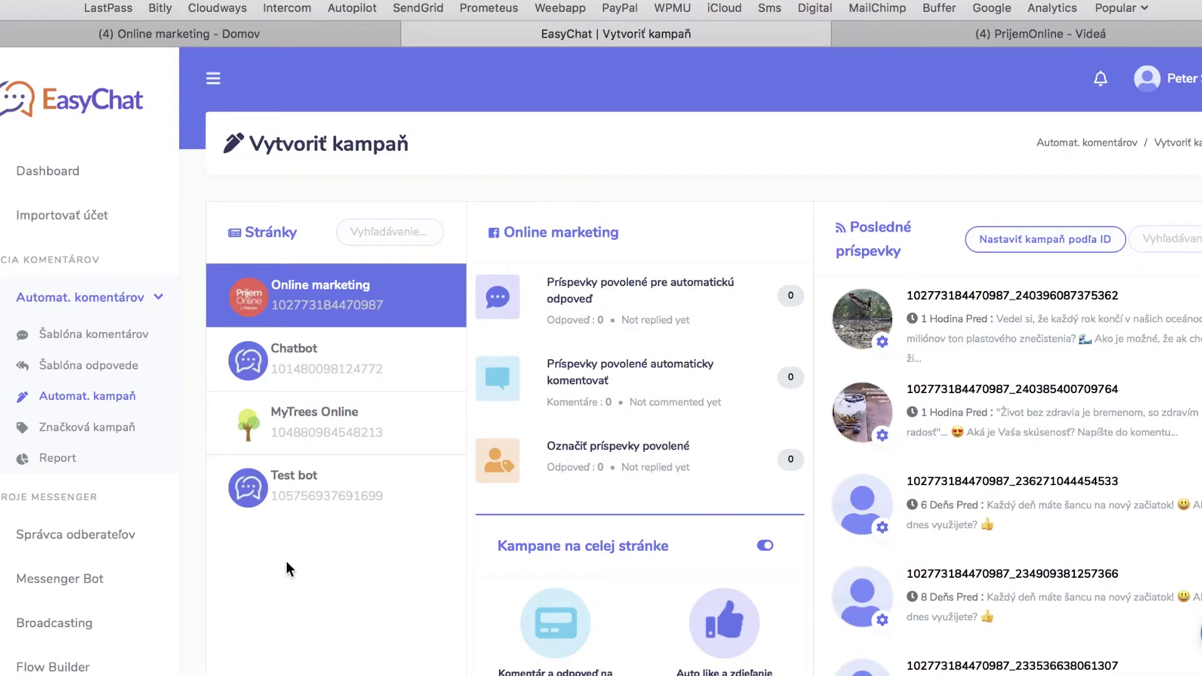
{"action": "scroll", "coordinate": [287, 562], "scroll_direction": "down", "scroll_amount": 1}
{"action": "scroll", "coordinate": [287, 561], "scroll_direction": "down", "scroll_amount": 1}
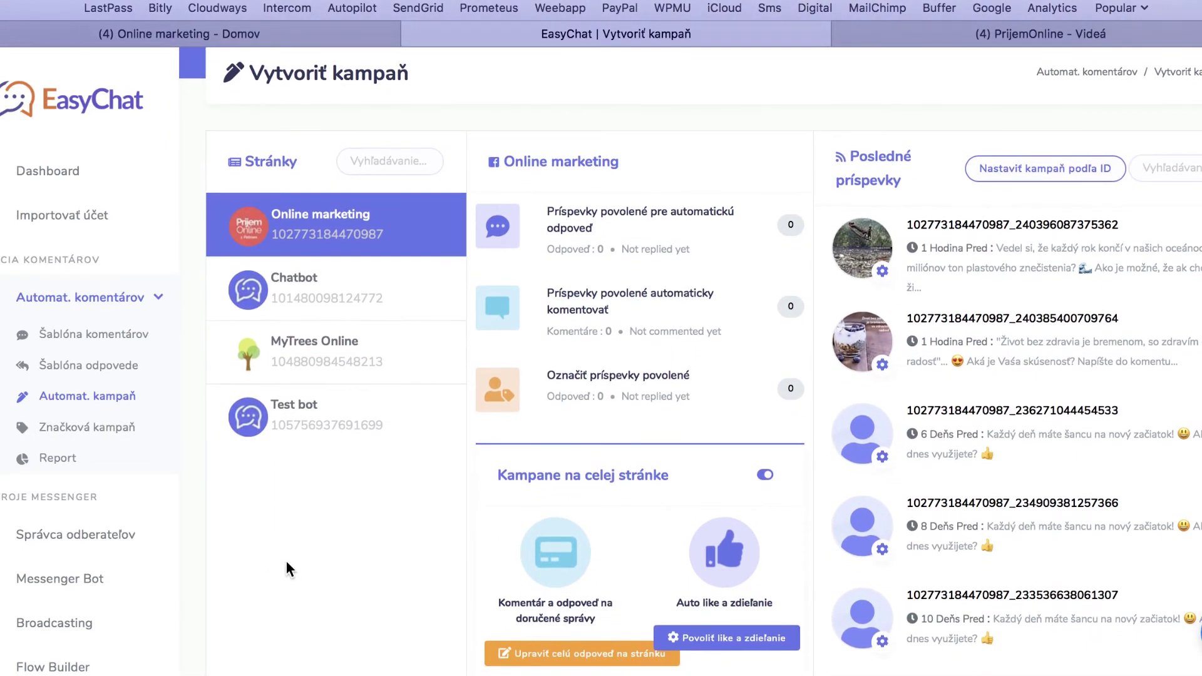
{"action": "scroll", "coordinate": [287, 562], "scroll_direction": "down", "scroll_amount": 1}
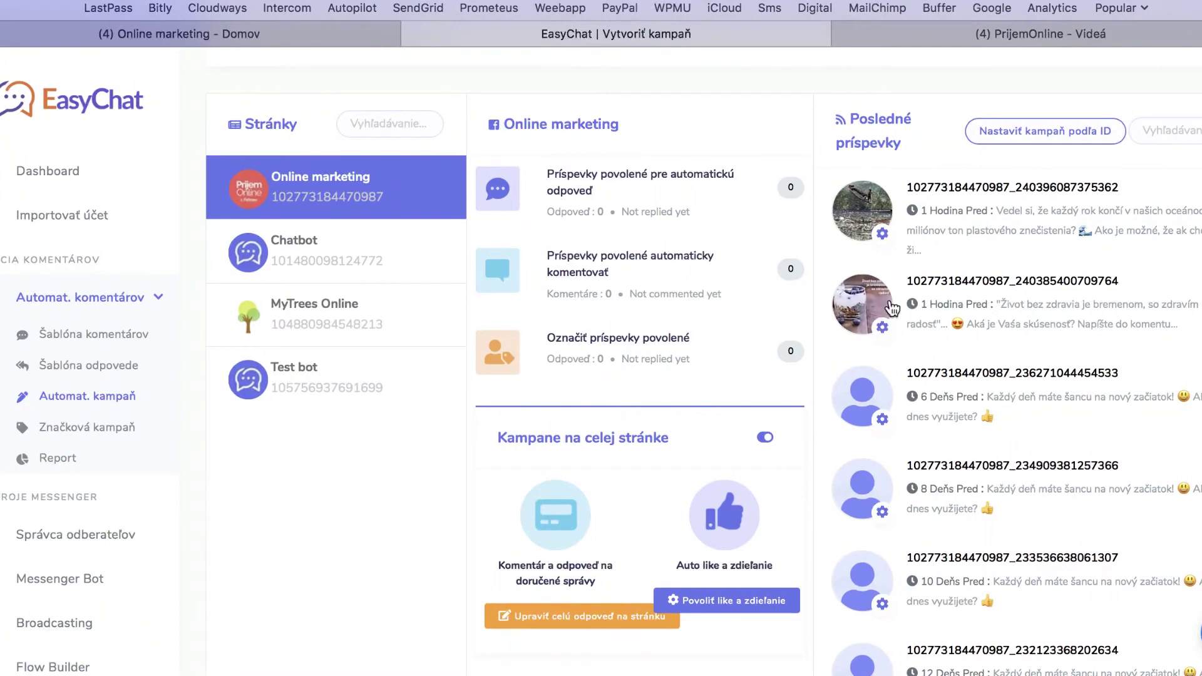
{"action": "left_click", "coordinate": [882, 233]}
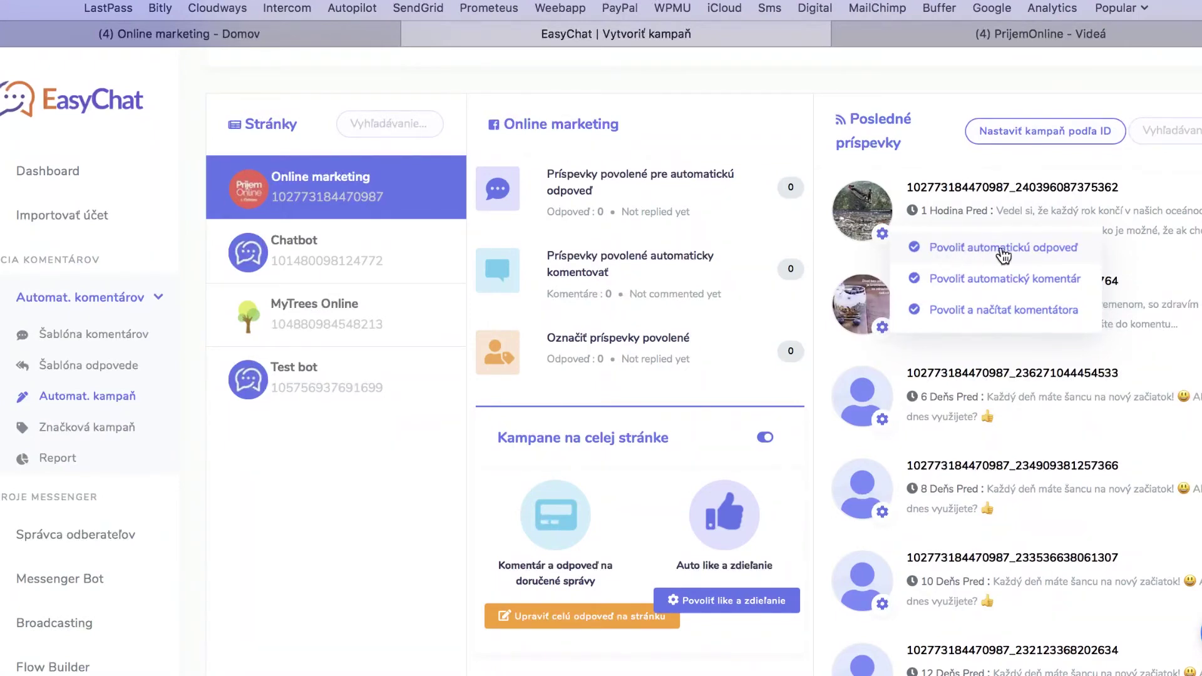
{"action": "left_click", "coordinate": [270, 463]}
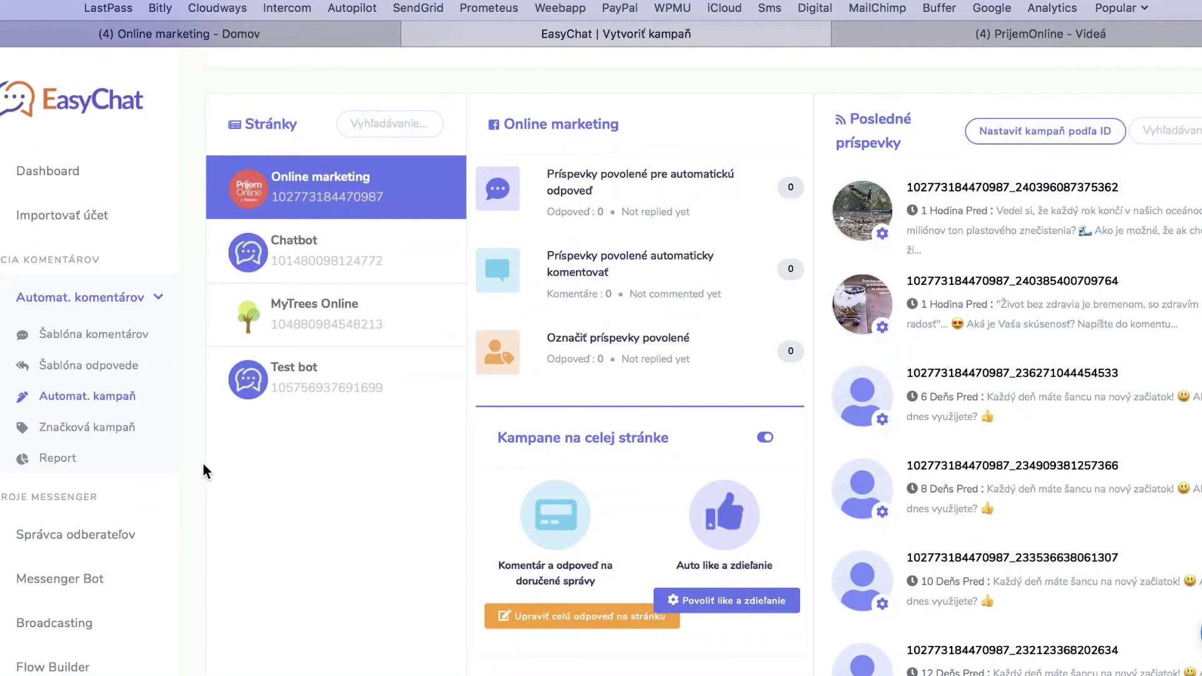
Step: Start a new auto-reply template for the Online marketing page and allow replying to the same user more than once
{"action": "left_click", "coordinate": [77, 368]}
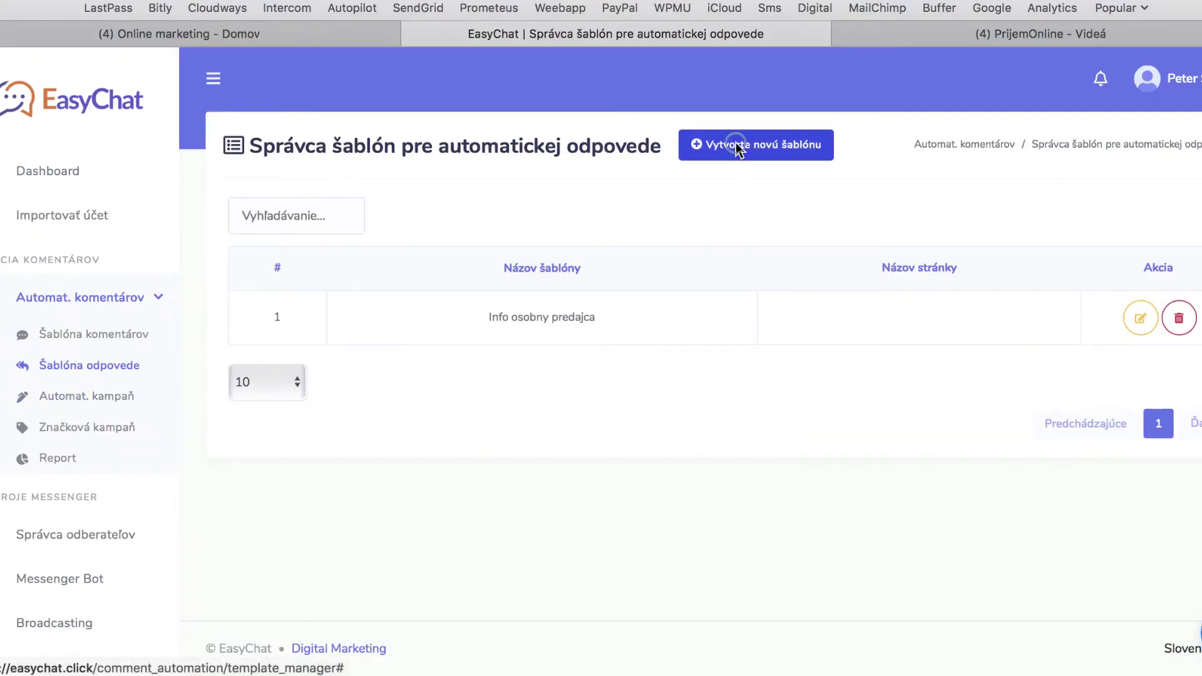
{"action": "left_click", "coordinate": [738, 148]}
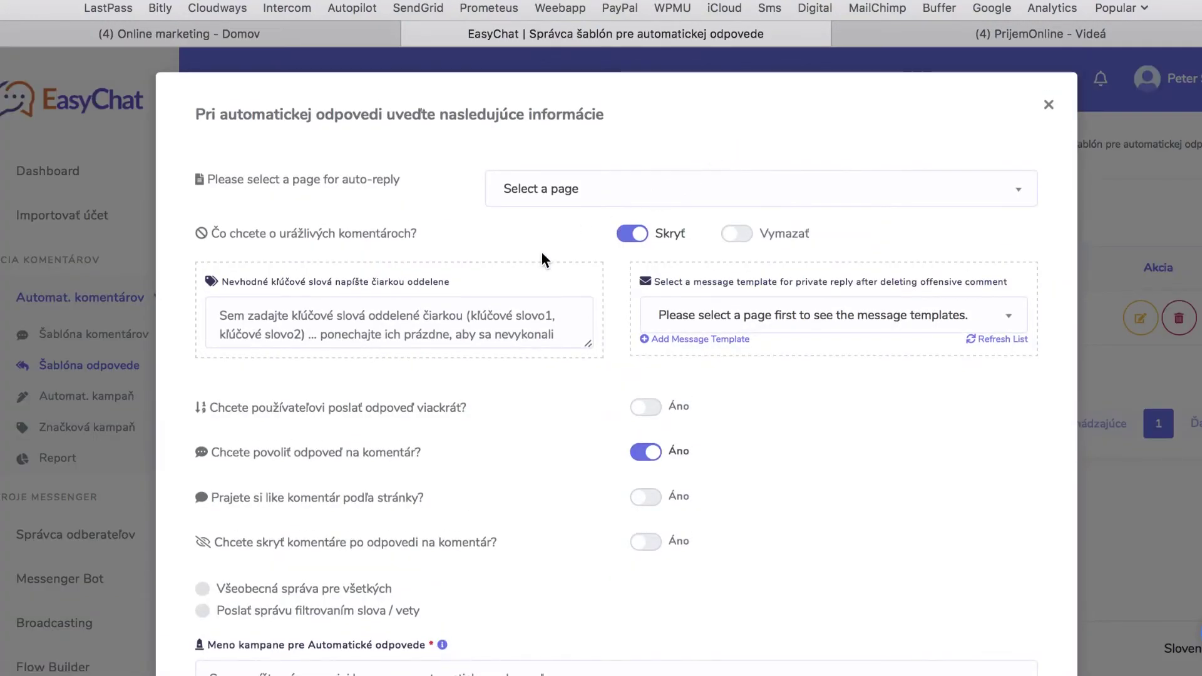
{"action": "left_click", "coordinate": [698, 199]}
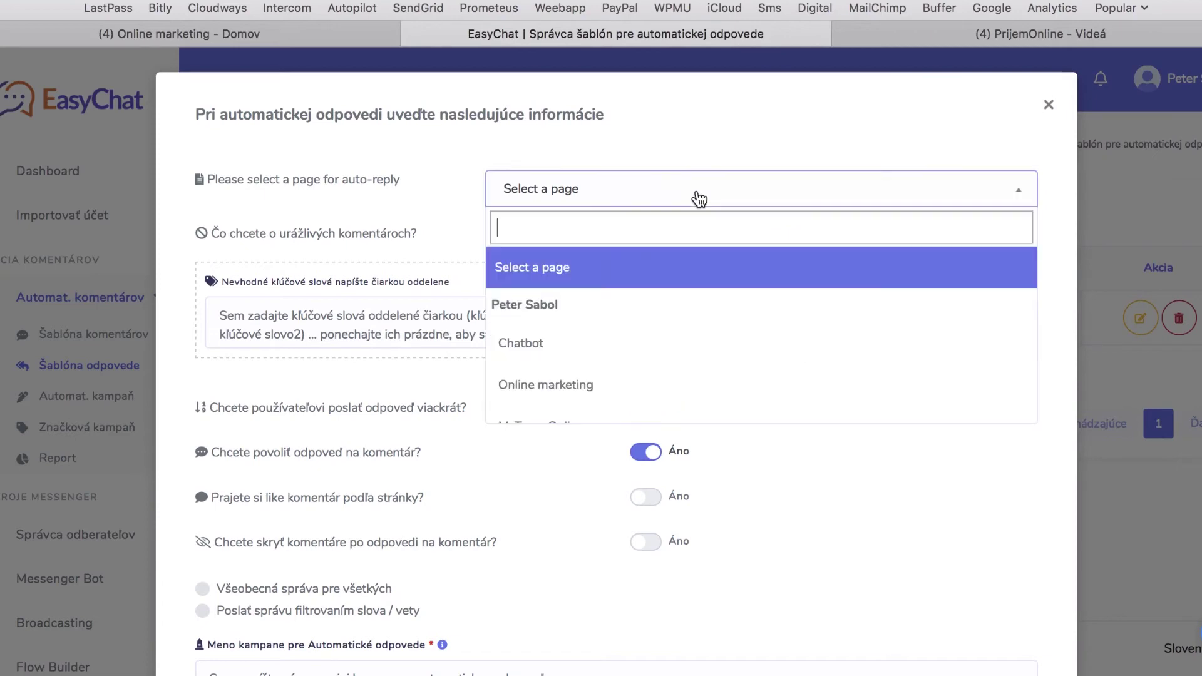
{"action": "left_click", "coordinate": [611, 386]}
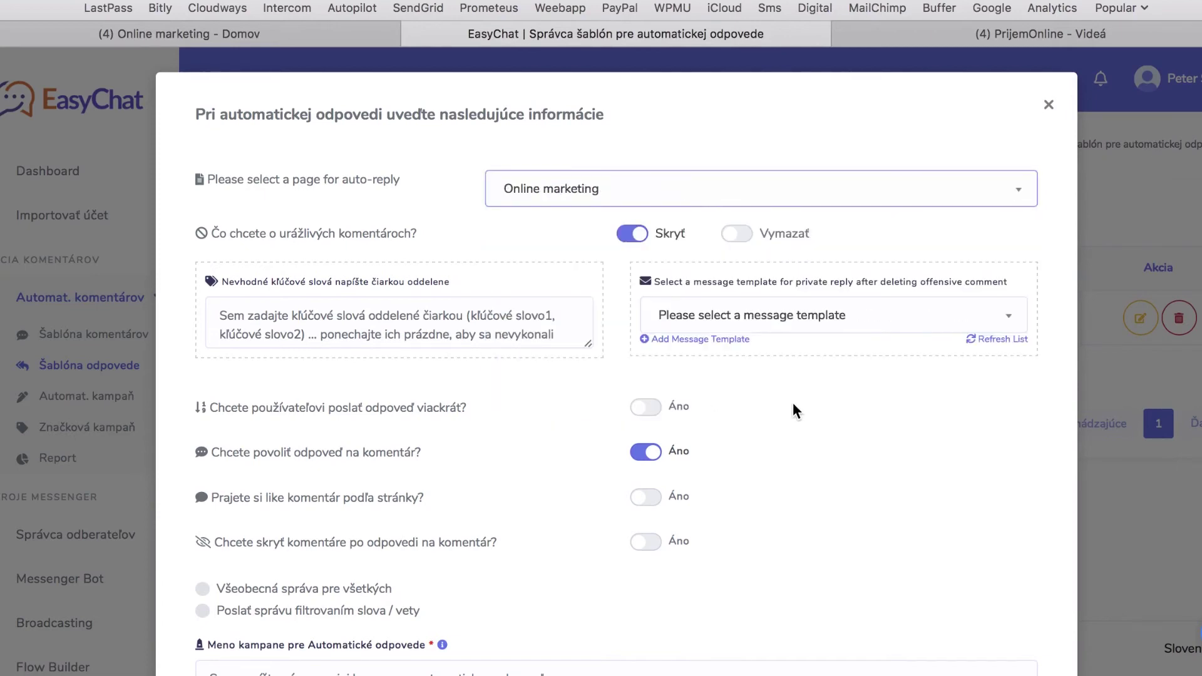
{"action": "scroll", "coordinate": [799, 403], "scroll_direction": "down", "scroll_amount": 3}
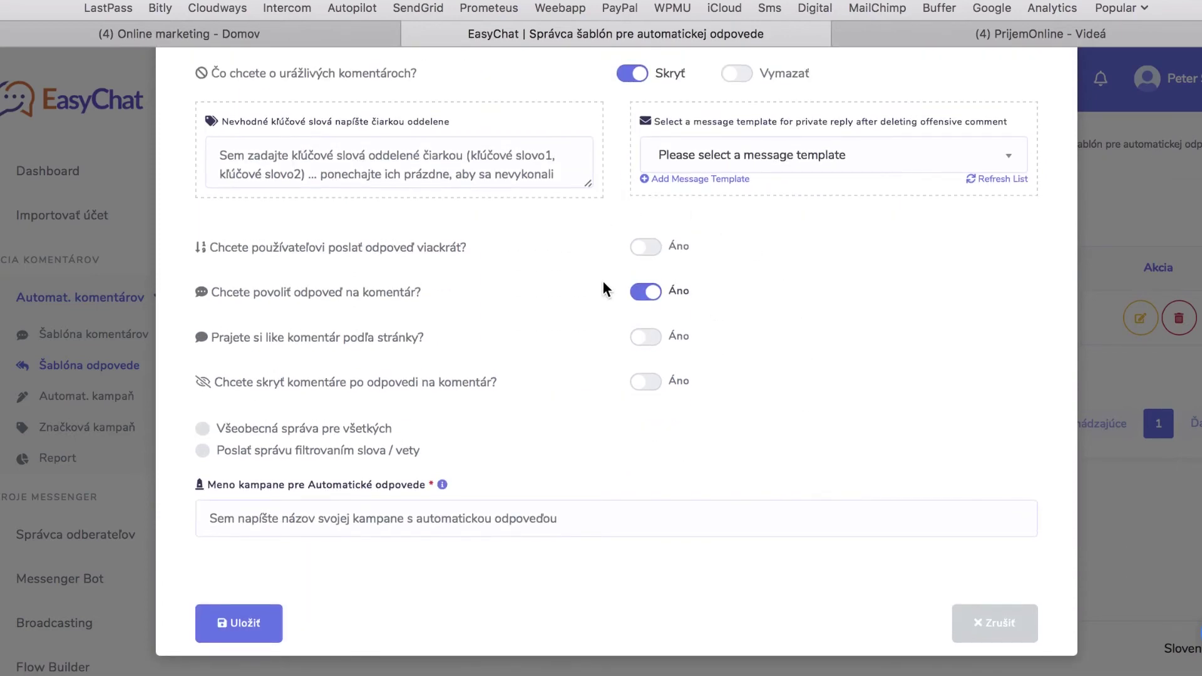
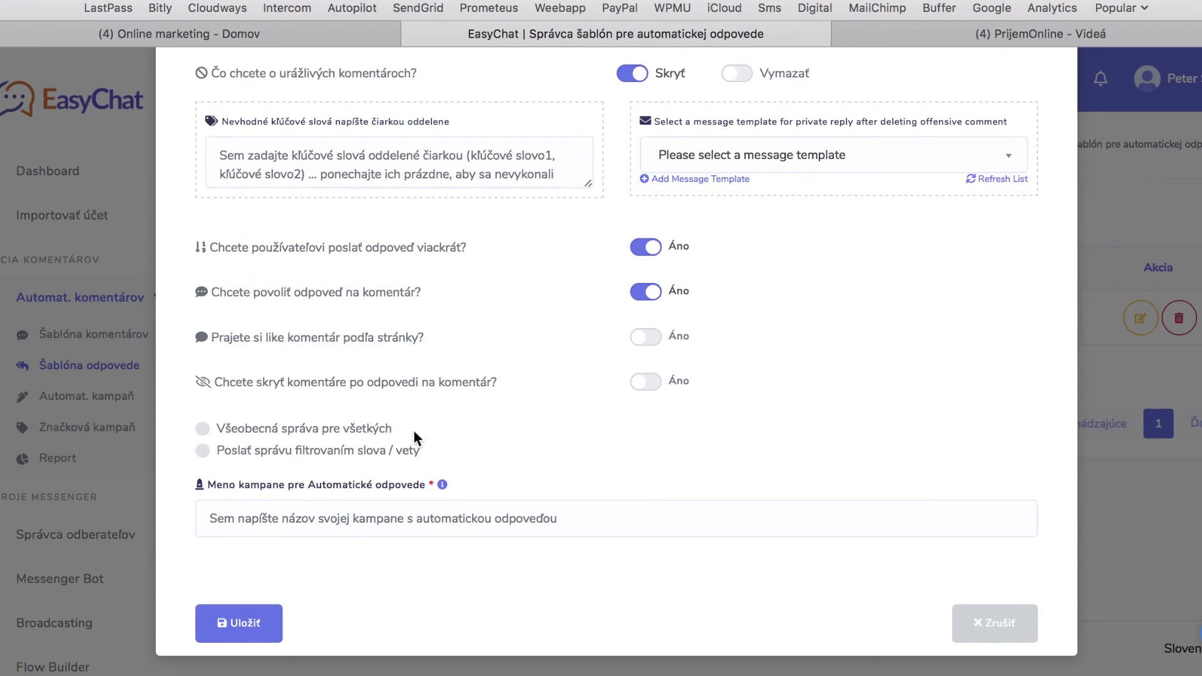
Step: Set the template to send a general message to everyone and name the auto-reply campaign "Test2 web"
{"action": "left_click", "coordinate": [388, 519]}
{"action": "left_click", "coordinate": [202, 428]}
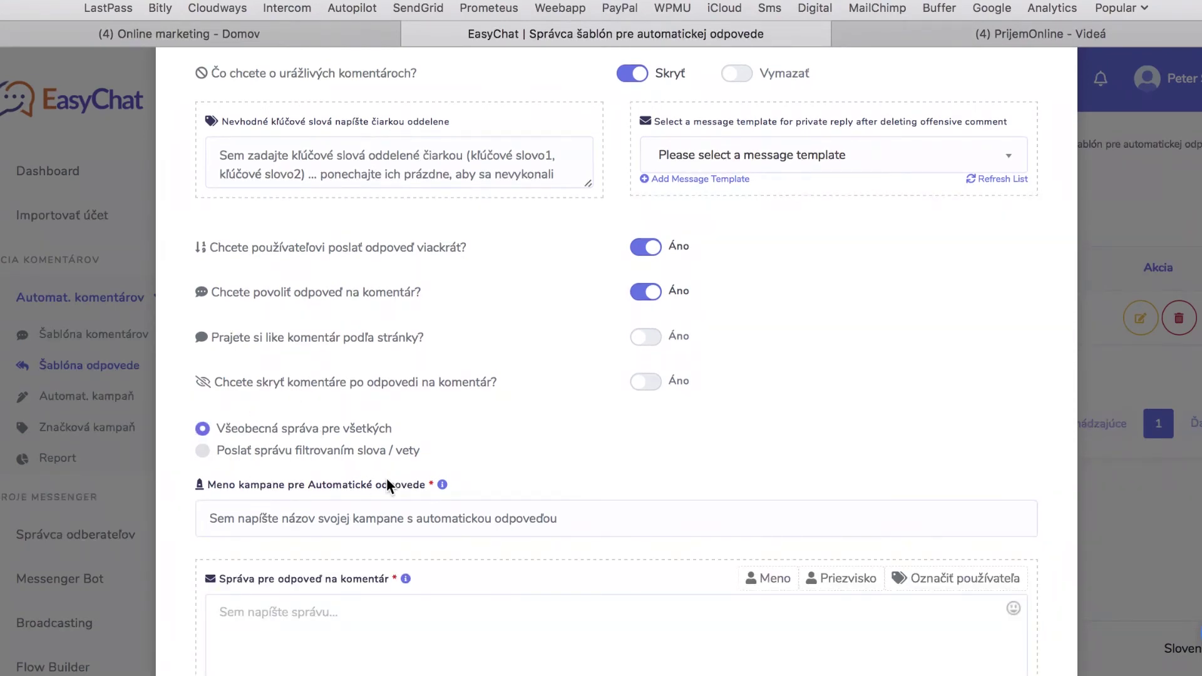
{"action": "scroll", "coordinate": [386, 479], "scroll_direction": "down", "scroll_amount": 3}
{"action": "left_click", "coordinate": [355, 301]}
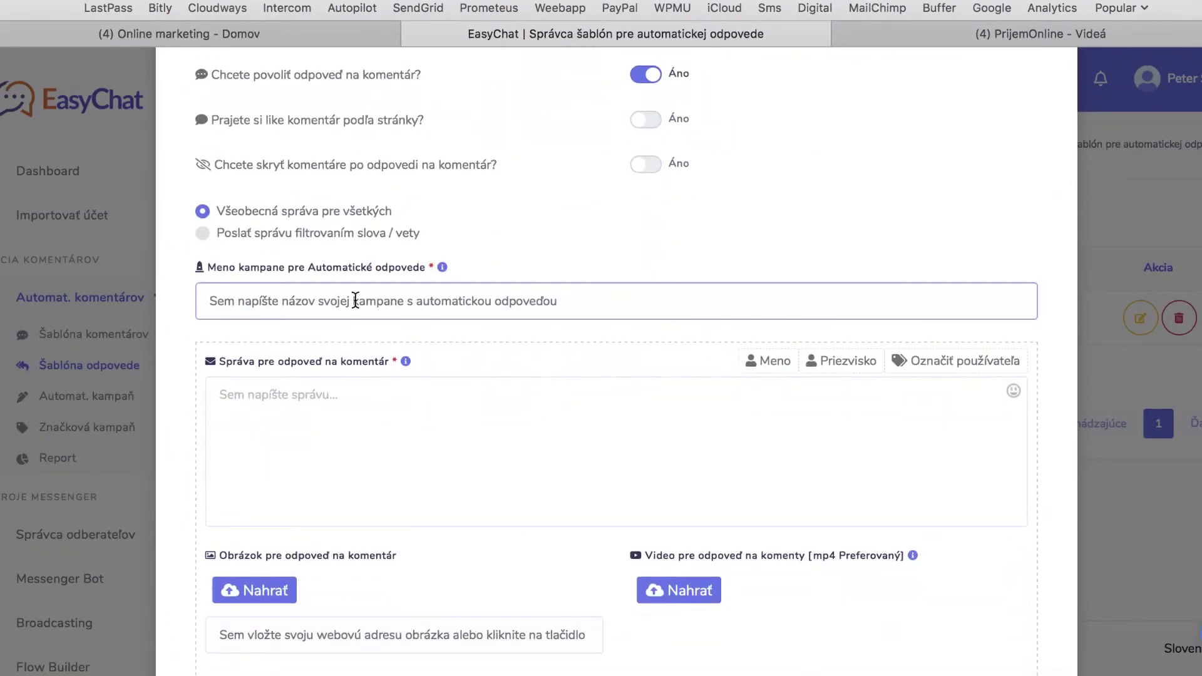
{"action": "type", "text": "Test2 web"}
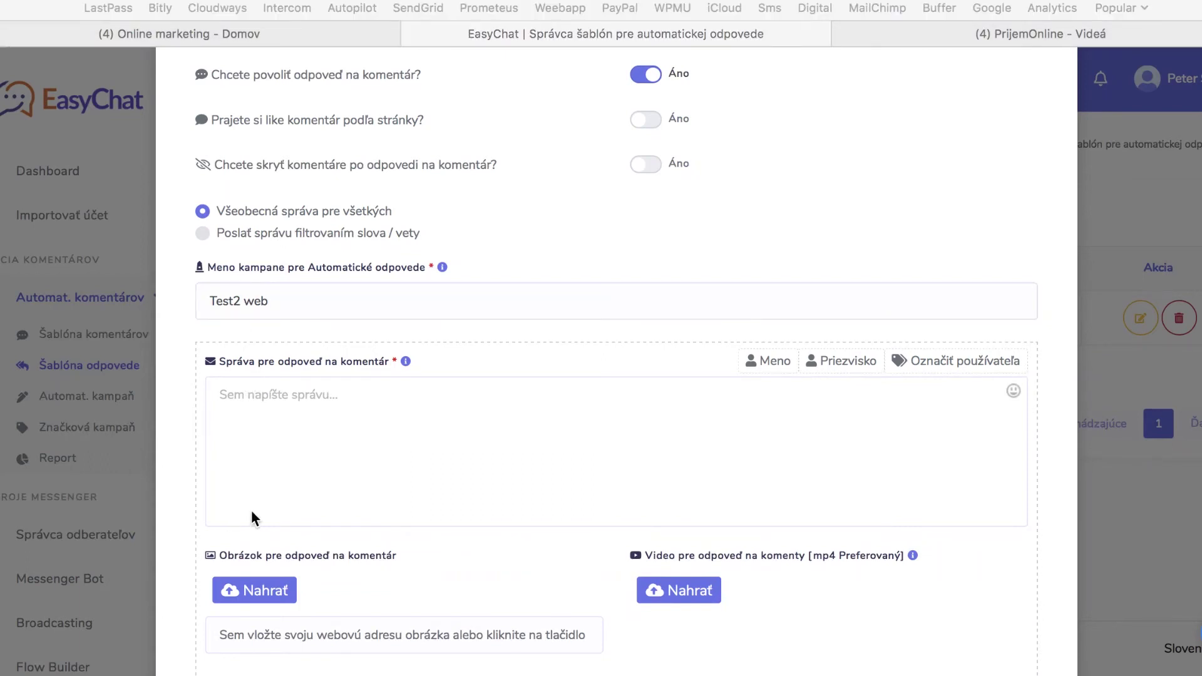
Step: Enter the comment reply "Ďakujem za koment, pozrite, ako sa ja snažím žiť zdravšie, info zasielam do správy..." and select Koment2 for the private reply
{"action": "left_click", "coordinate": [281, 403]}
{"action": "type", "text": "Ďakujem za koment, pozrite, ako sa ja snažím žiť zdravšie, info zasielam do správy..."}
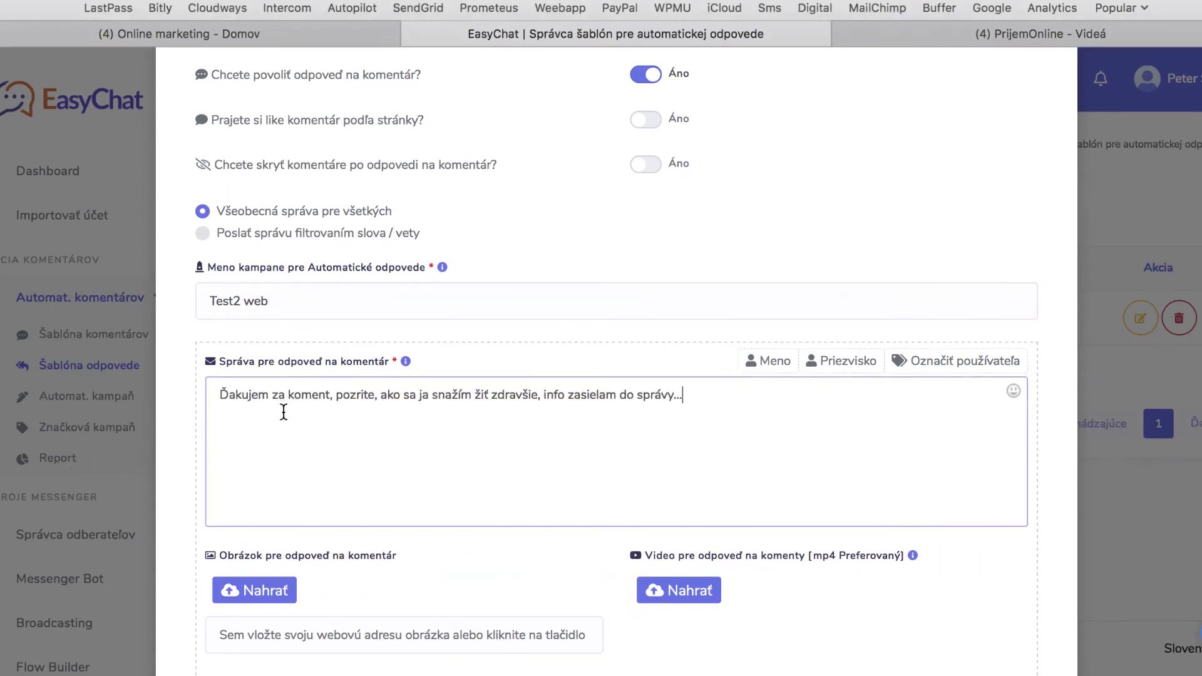
{"action": "scroll", "coordinate": [341, 453], "scroll_direction": "down", "scroll_amount": 4}
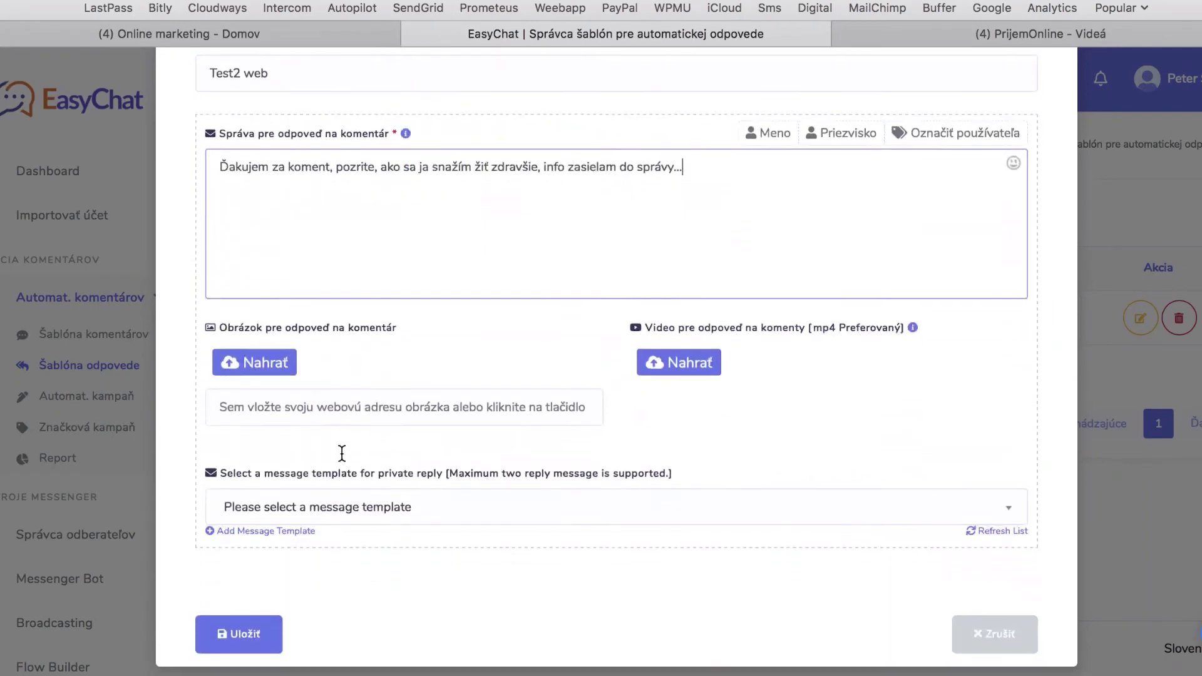
{"action": "left_click", "coordinate": [328, 497]}
{"action": "scroll", "coordinate": [339, 415], "scroll_direction": "down", "scroll_amount": 1}
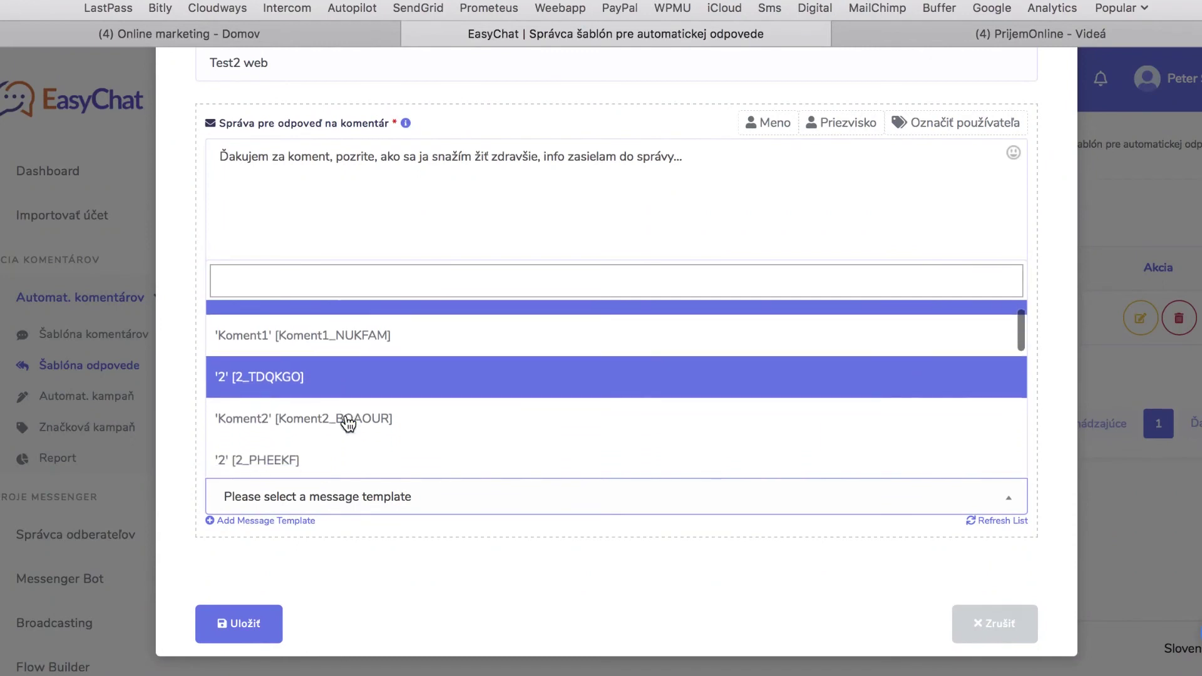
{"action": "left_click", "coordinate": [294, 419]}
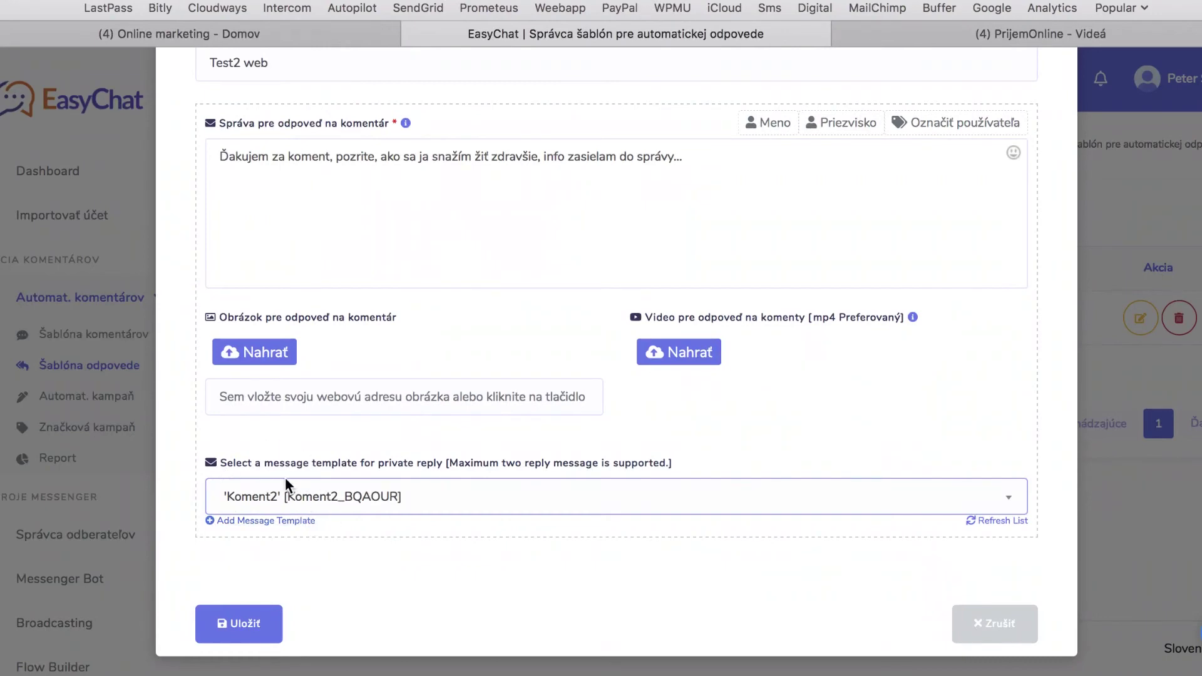
Step: Review the settings of the Test2 web template and save it
{"action": "scroll", "coordinate": [421, 452], "scroll_direction": "up", "scroll_amount": 8}
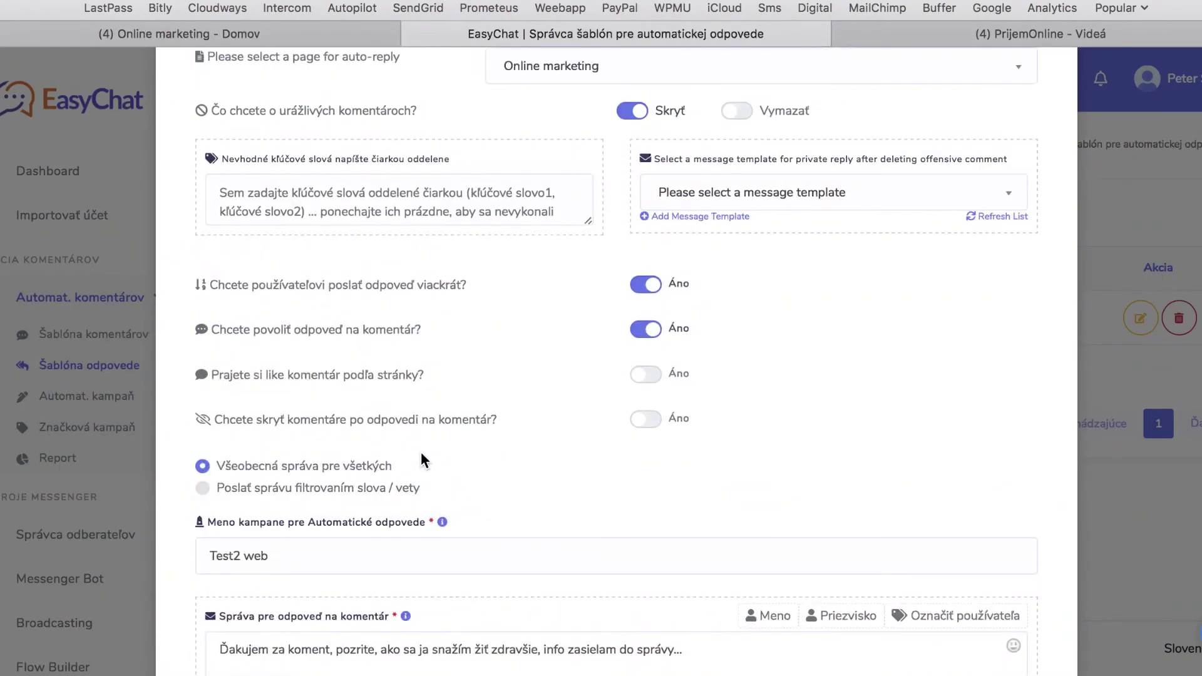
{"action": "scroll", "coordinate": [422, 454], "scroll_direction": "down", "scroll_amount": 8}
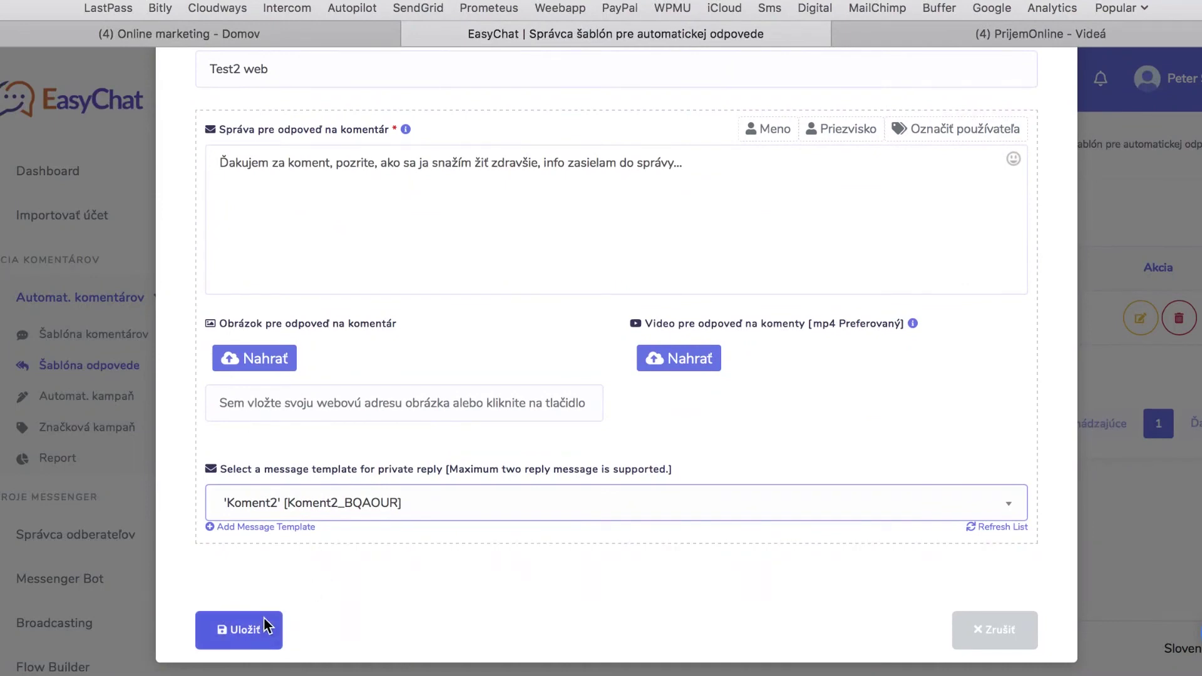
{"action": "left_click", "coordinate": [247, 631]}
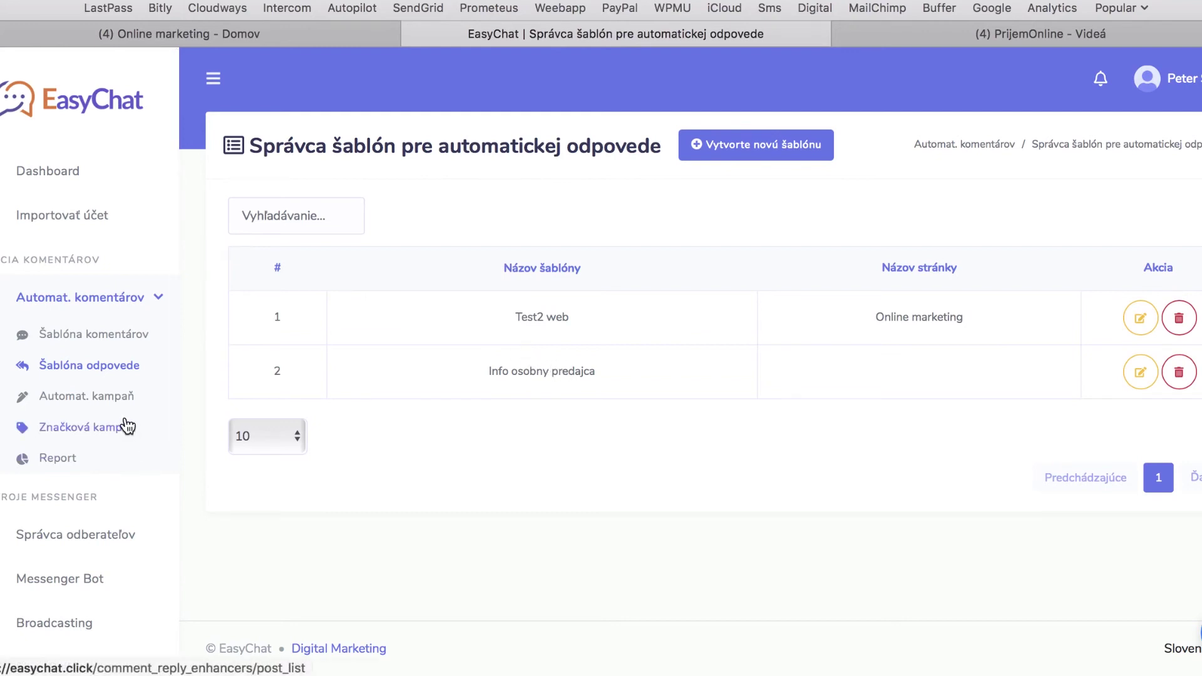
Step: Open the automatic comment campaigns for the Online marketing page and compare its recent posts with those on the Facebook page
{"action": "left_click", "coordinate": [88, 397]}
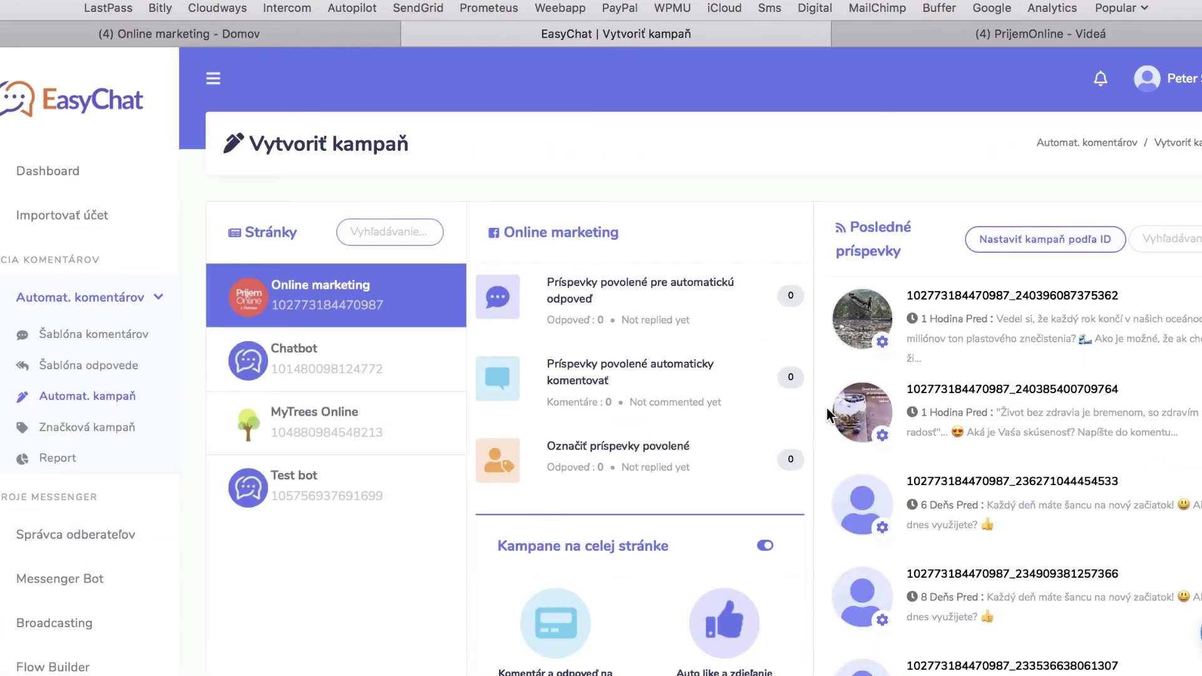
{"action": "scroll", "coordinate": [826, 409], "scroll_direction": "down", "scroll_amount": 3}
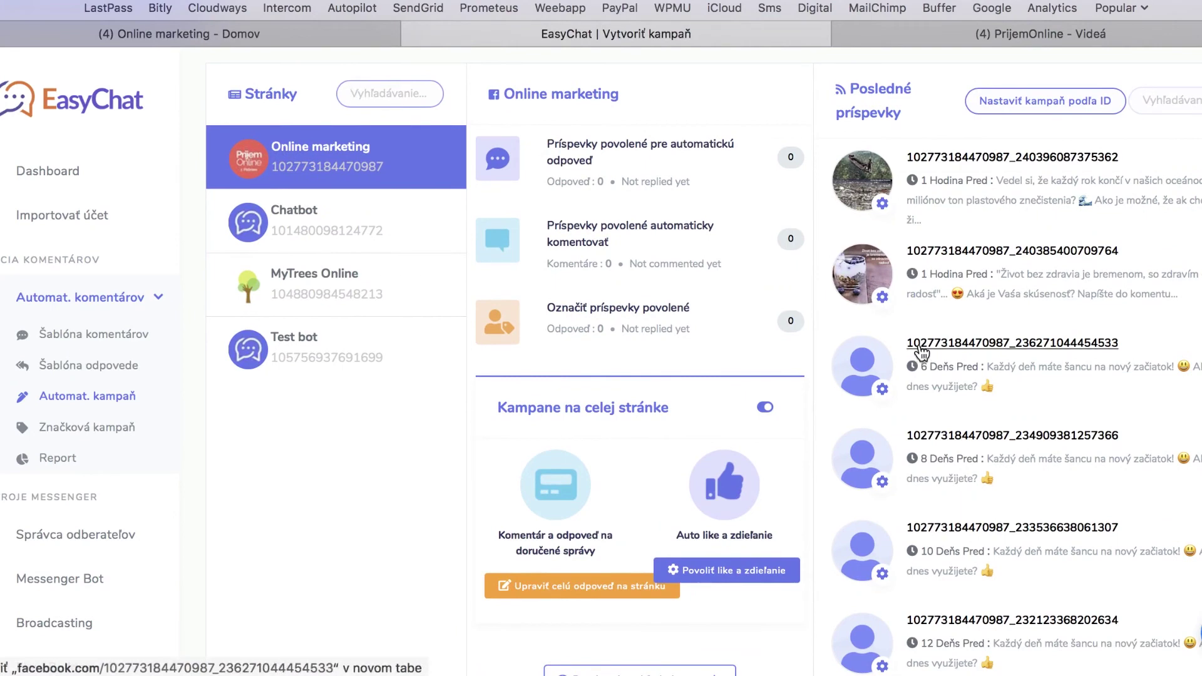
{"action": "left_click", "coordinate": [304, 34]}
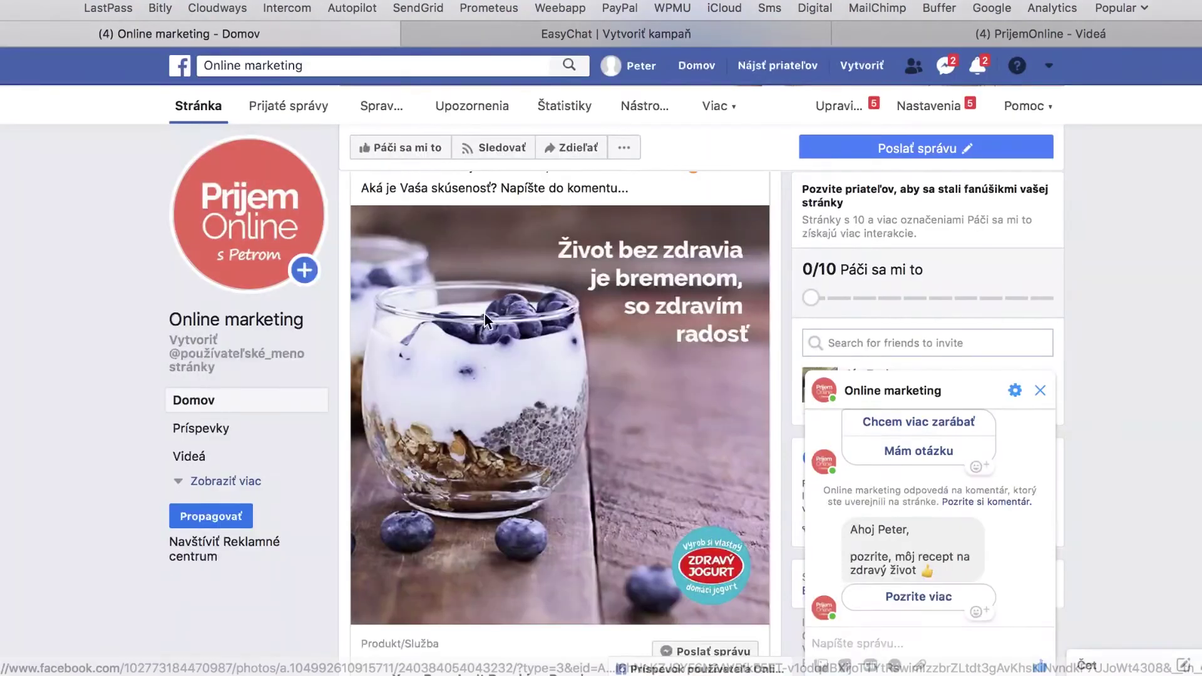
{"action": "scroll", "coordinate": [576, 363], "scroll_direction": "up", "scroll_amount": 4}
{"action": "scroll", "coordinate": [576, 362], "scroll_direction": "down", "scroll_amount": 3}
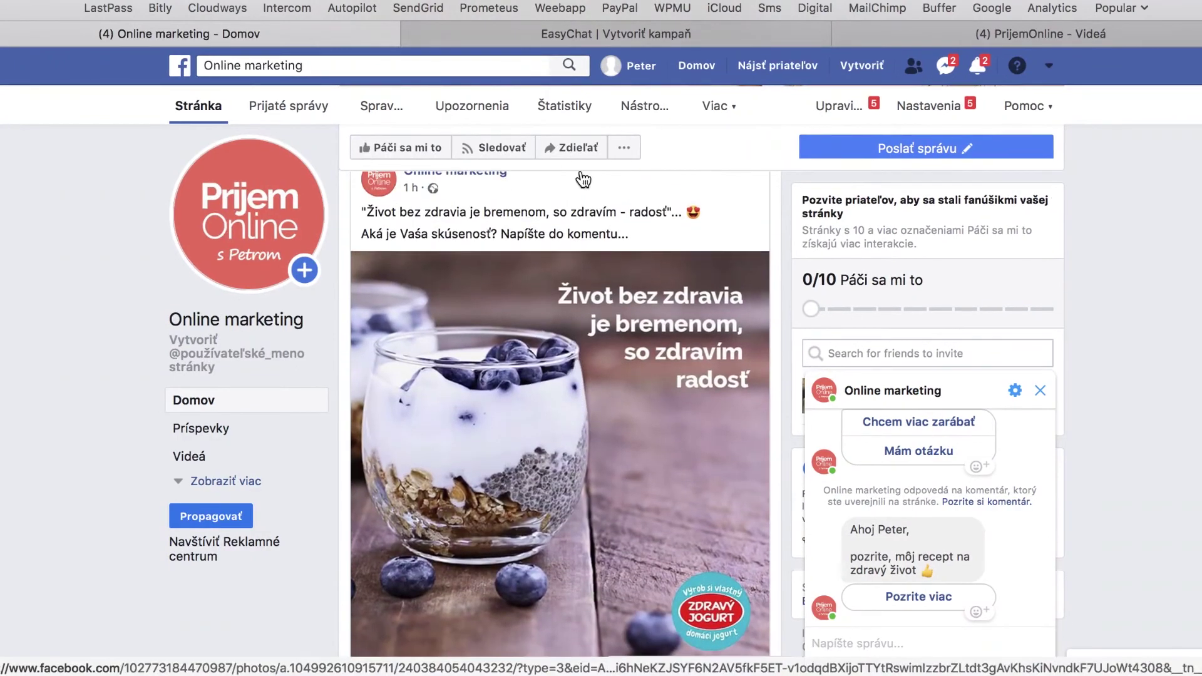
{"action": "left_click", "coordinate": [566, 32]}
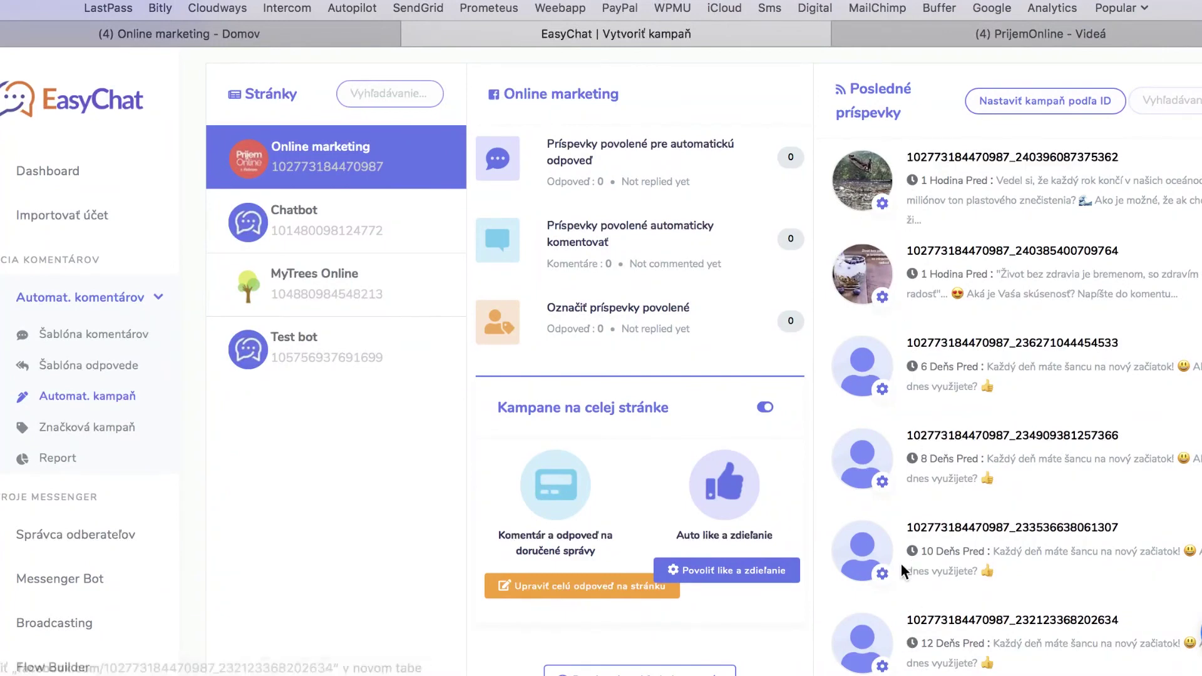
Step: Enable the automatic reply on the newest Online marketing post, about ocean plastic pollution, using the saved template Test2 web
{"action": "left_click", "coordinate": [883, 203]}
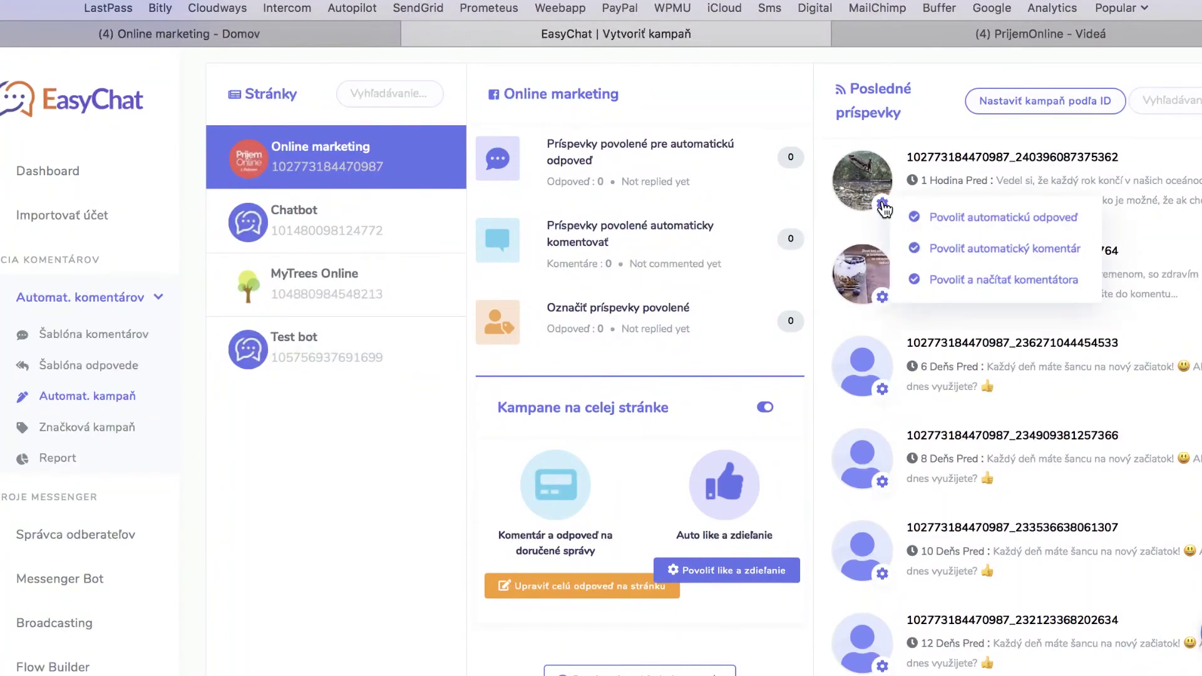
{"action": "left_click", "coordinate": [961, 218]}
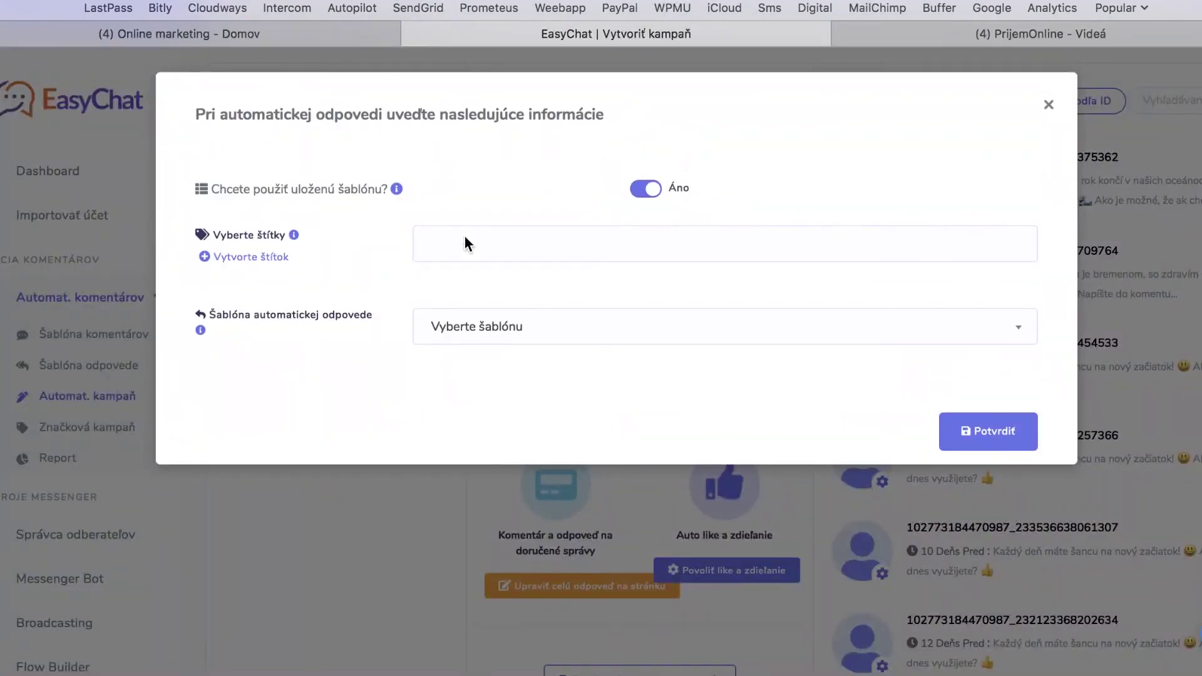
{"action": "left_click", "coordinate": [637, 190]}
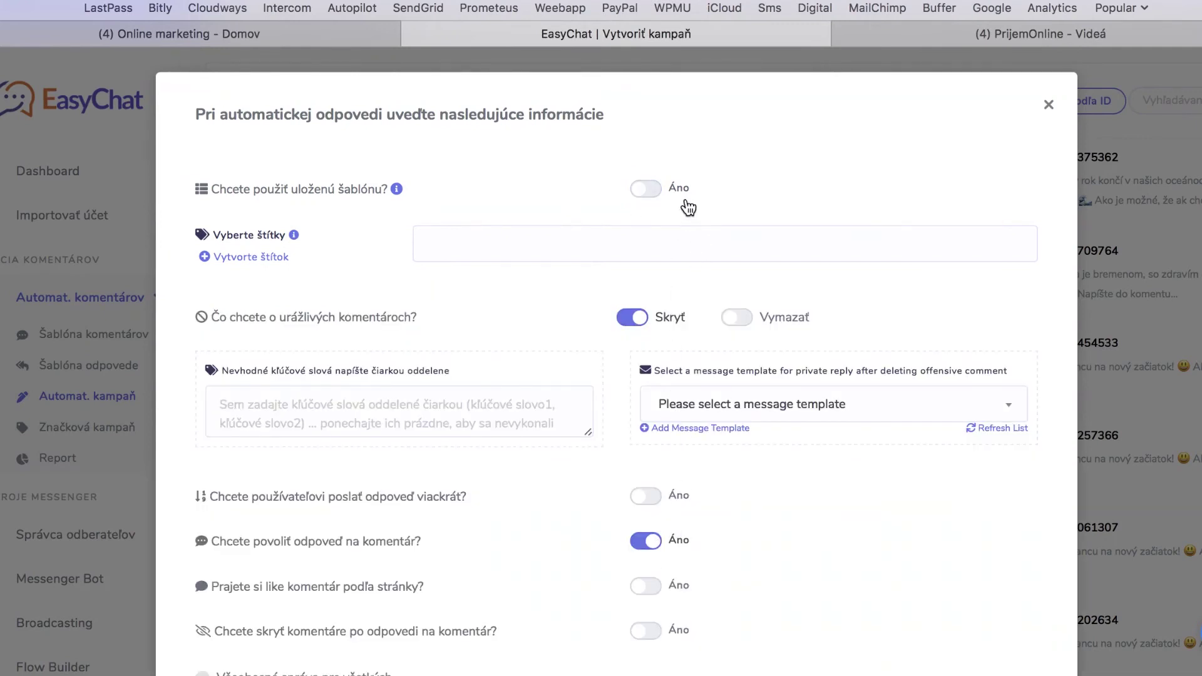
{"action": "left_click", "coordinate": [652, 189]}
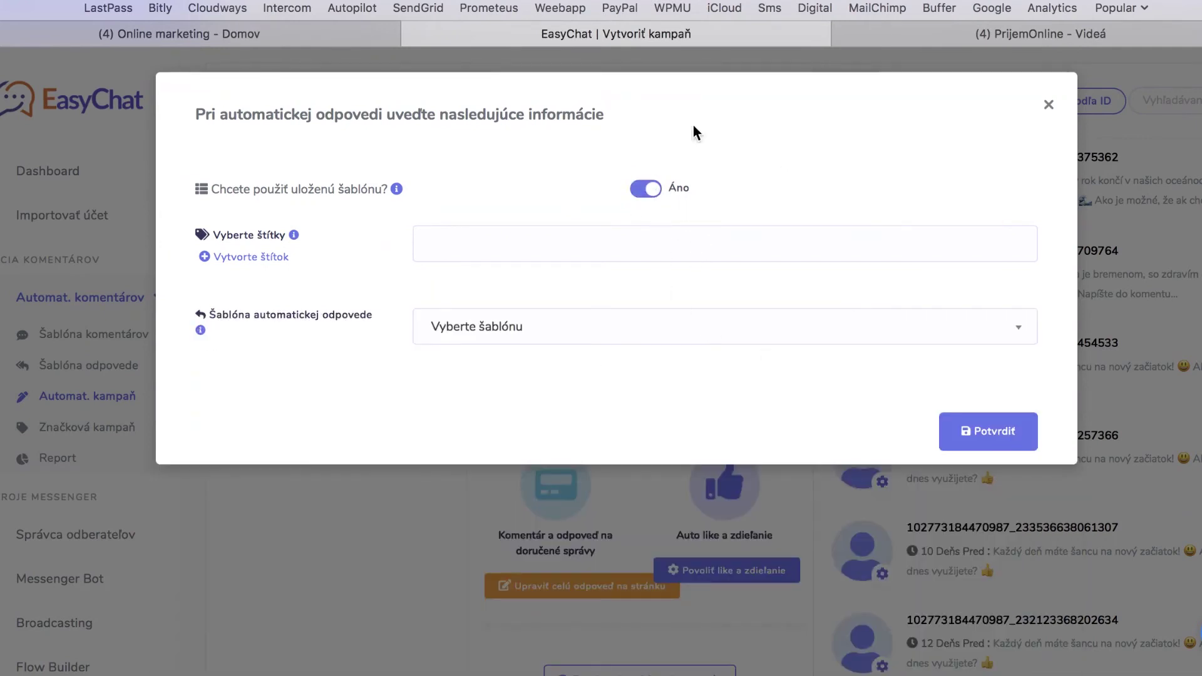
{"action": "left_click", "coordinate": [588, 331]}
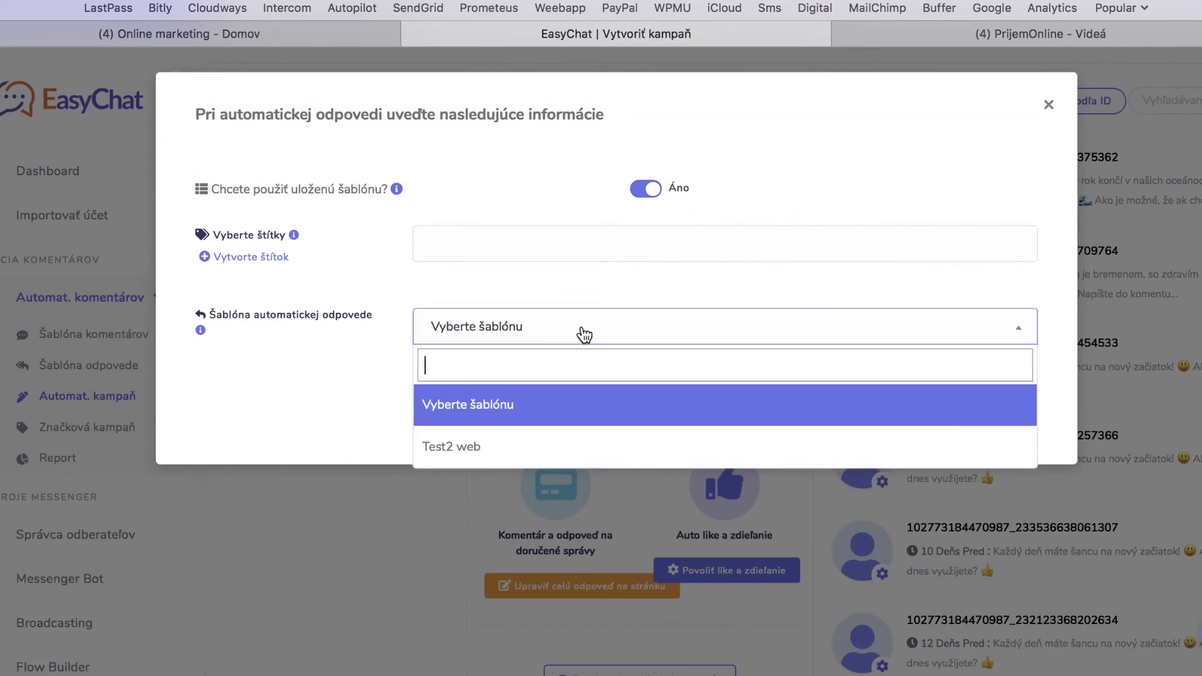
{"action": "left_click", "coordinate": [456, 451]}
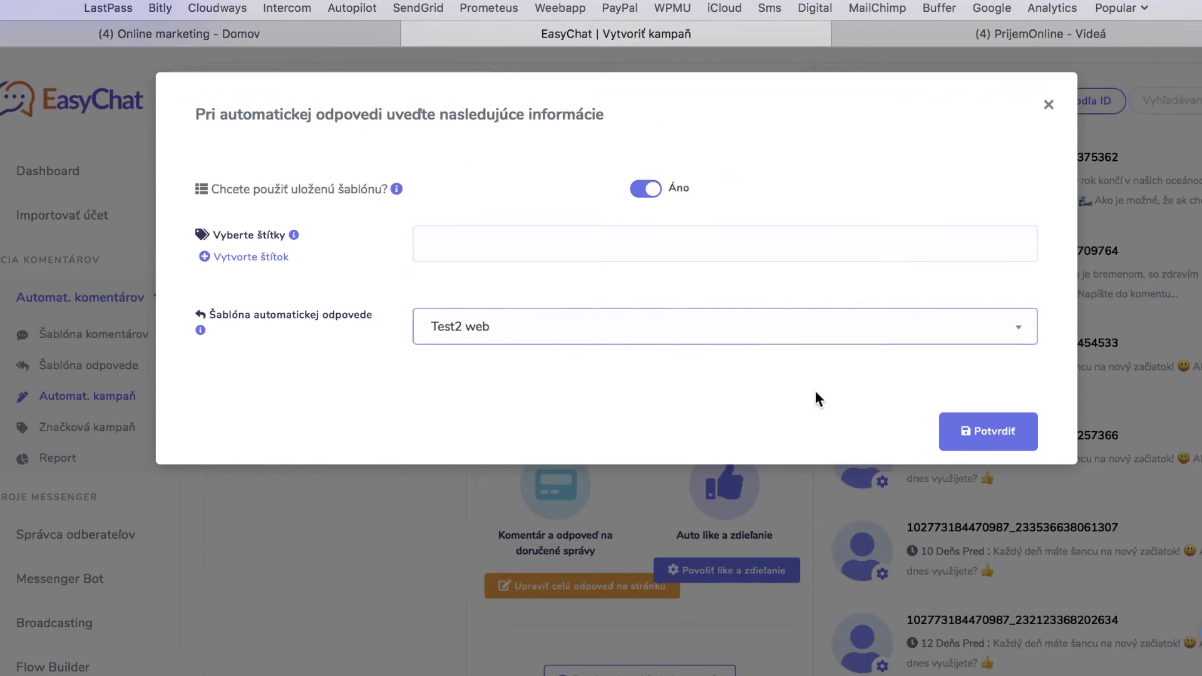
{"action": "left_click", "coordinate": [947, 433]}
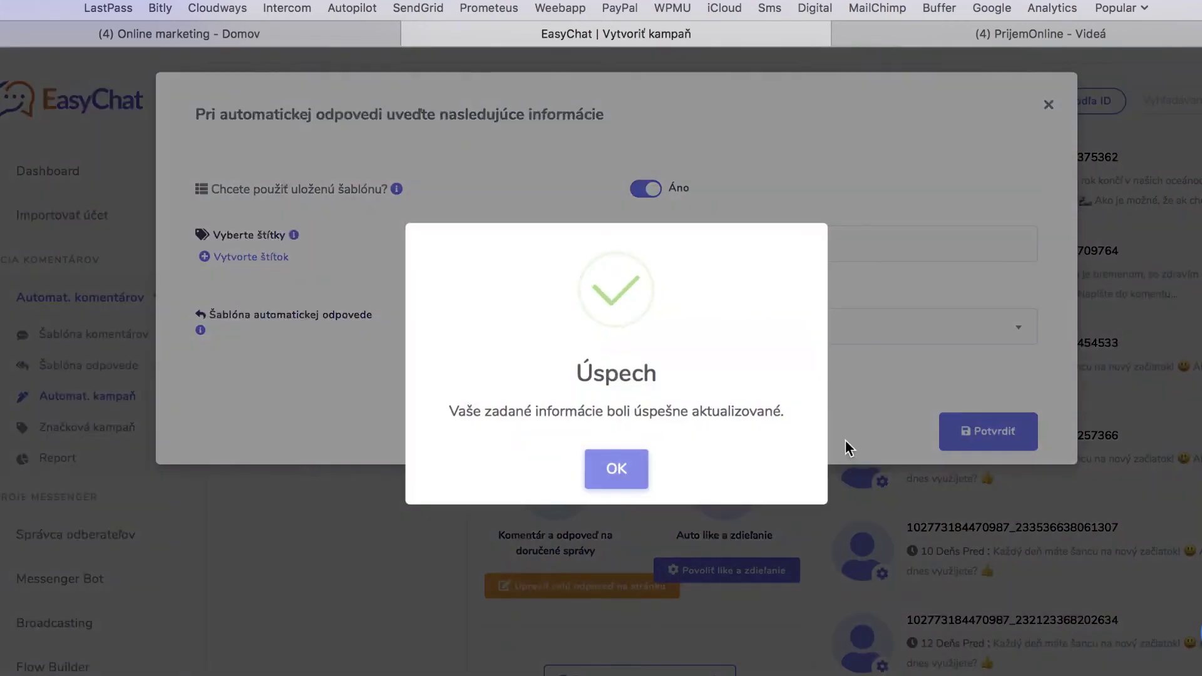
{"action": "left_click", "coordinate": [620, 471]}
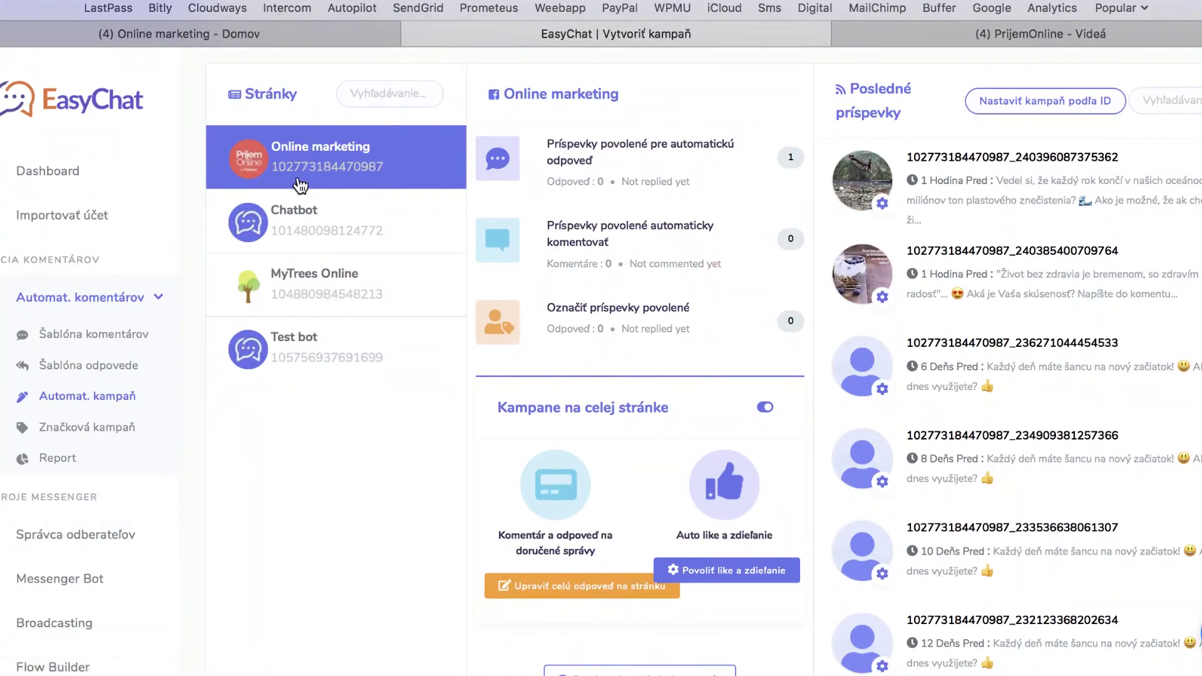
Step: Start a new Facebook multimedia post campaign in the Social Posting section
{"action": "scroll", "coordinate": [58, 482], "scroll_direction": "down", "scroll_amount": 1}
{"action": "scroll", "coordinate": [58, 482], "scroll_direction": "down", "scroll_amount": 5}
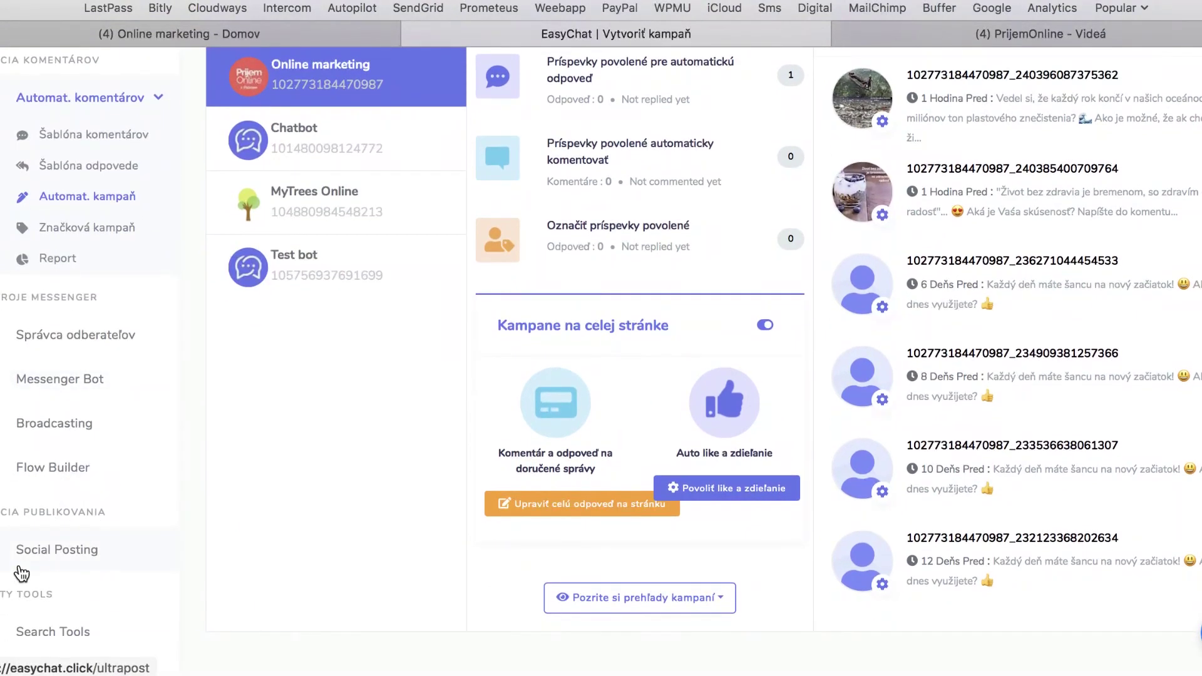
{"action": "left_click", "coordinate": [52, 554]}
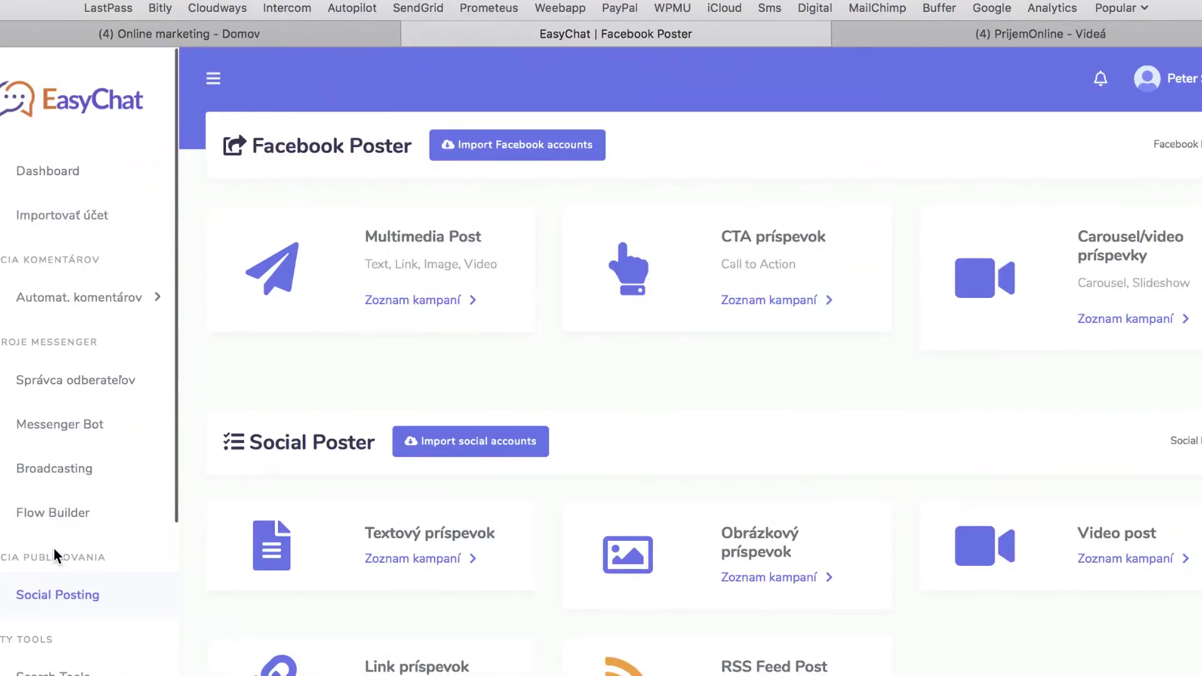
{"action": "left_click", "coordinate": [412, 299]}
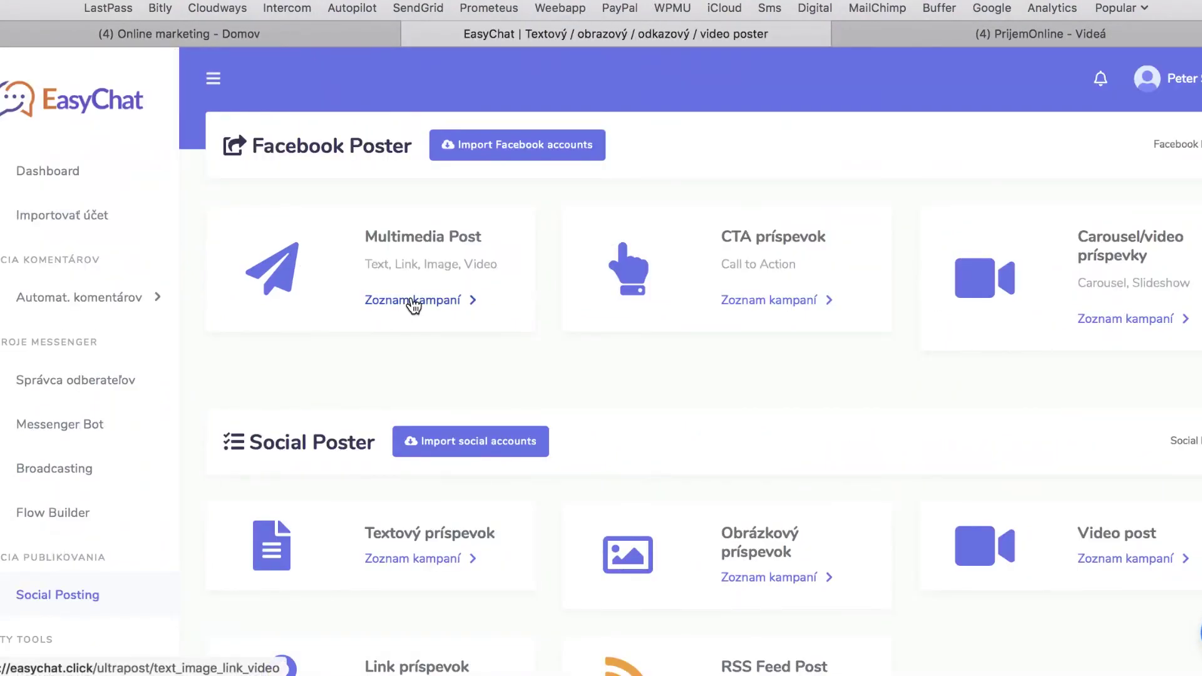
{"action": "left_click", "coordinate": [761, 145]}
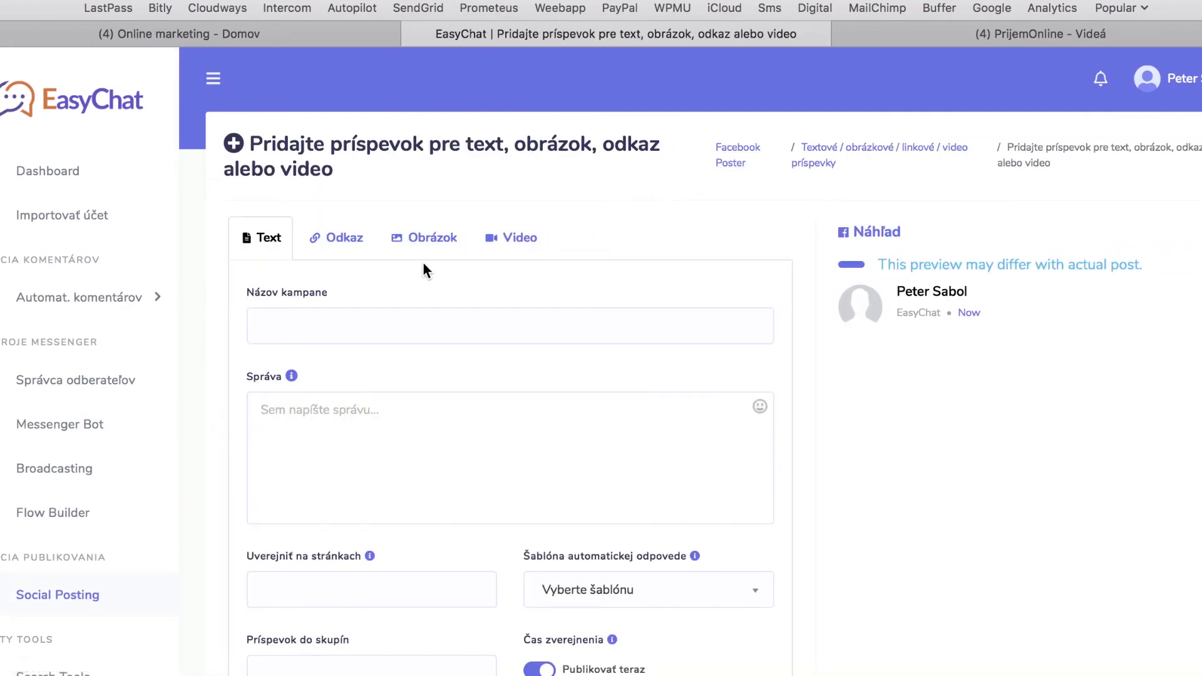
Step: Make it an image post with the campaign name "gerger" and the message "erger"
{"action": "left_click", "coordinate": [424, 240]}
{"action": "left_click", "coordinate": [441, 332]}
{"action": "type", "text": "gerger"}
{"action": "left_click", "coordinate": [402, 421]}
{"action": "type", "text": "erger"}
{"action": "scroll", "coordinate": [397, 504], "scroll_direction": "down", "scroll_amount": 5}
{"action": "scroll", "coordinate": [353, 354], "scroll_direction": "down", "scroll_amount": 2}
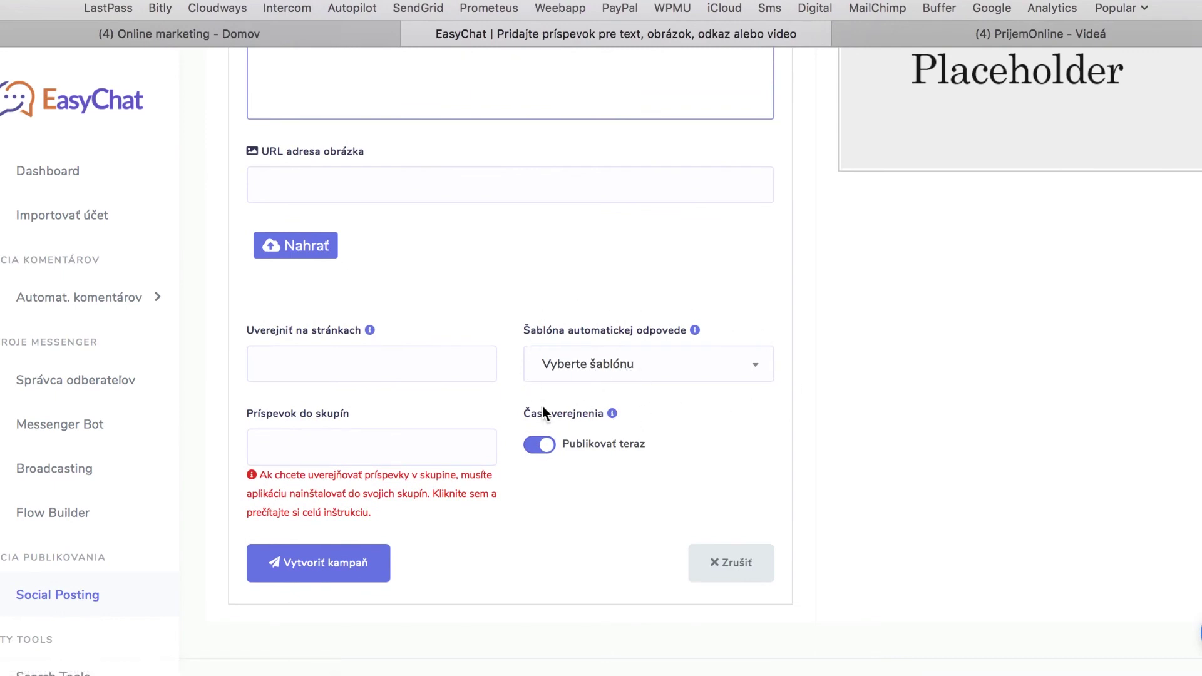
Step: Assign the Test2 web auto-reply template to the post and turn off immediate publishing to show the scheduling options
{"action": "left_click", "coordinate": [643, 364]}
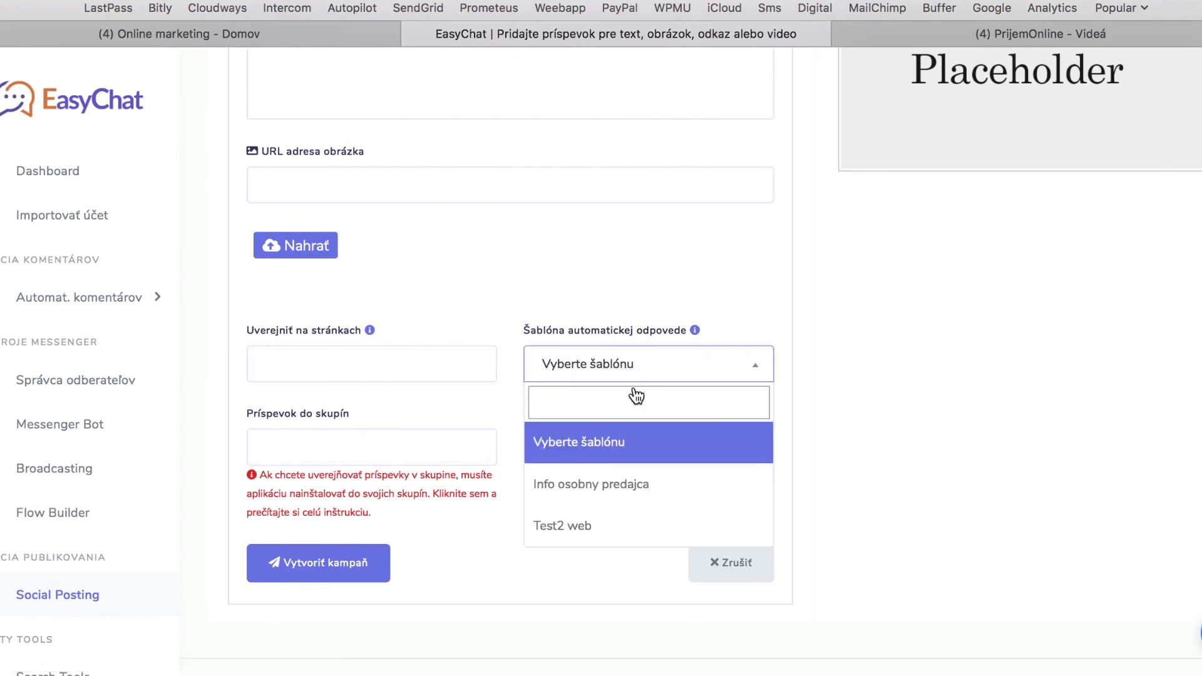
{"action": "left_click", "coordinate": [581, 530]}
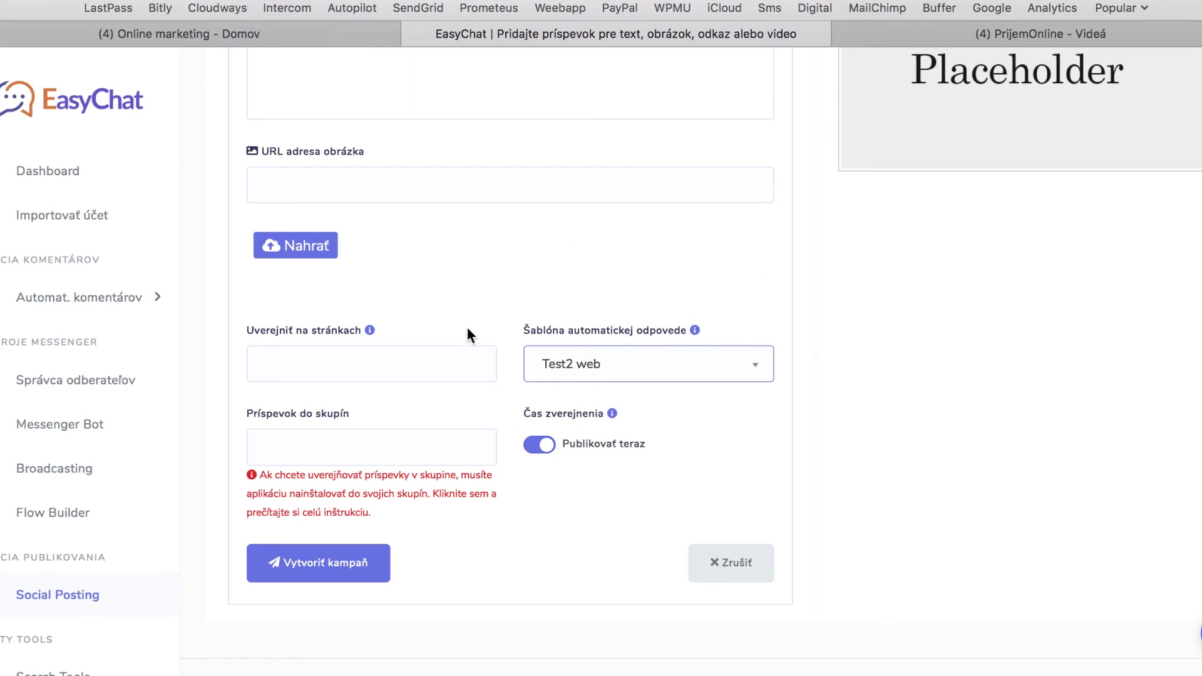
{"action": "left_click", "coordinate": [528, 443]}
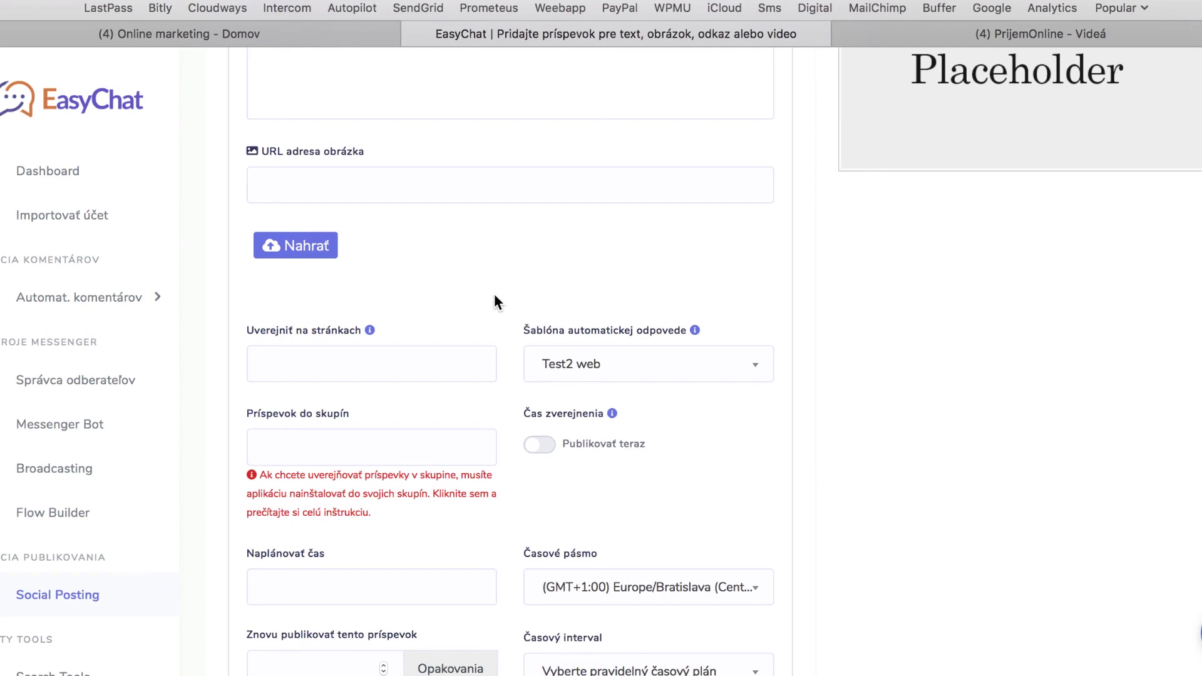
Step: Look at the existing post on the Facebook page and review the image post form with its scheduling options
{"action": "left_click", "coordinate": [351, 34]}
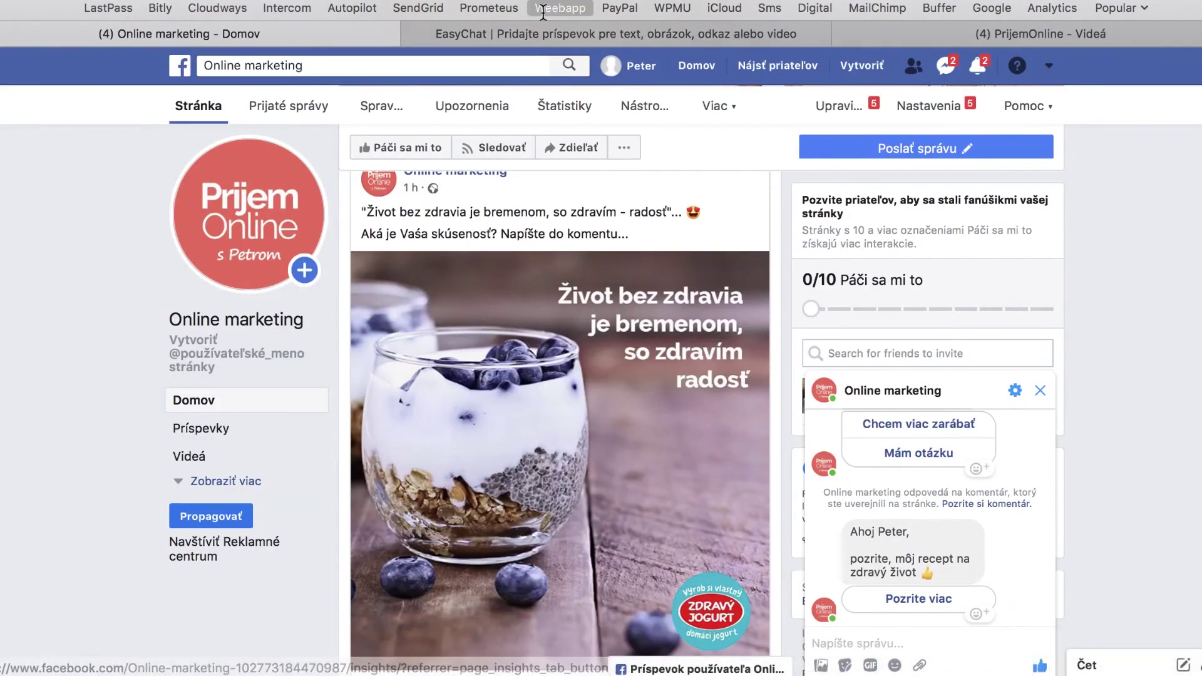
{"action": "left_click", "coordinate": [548, 43]}
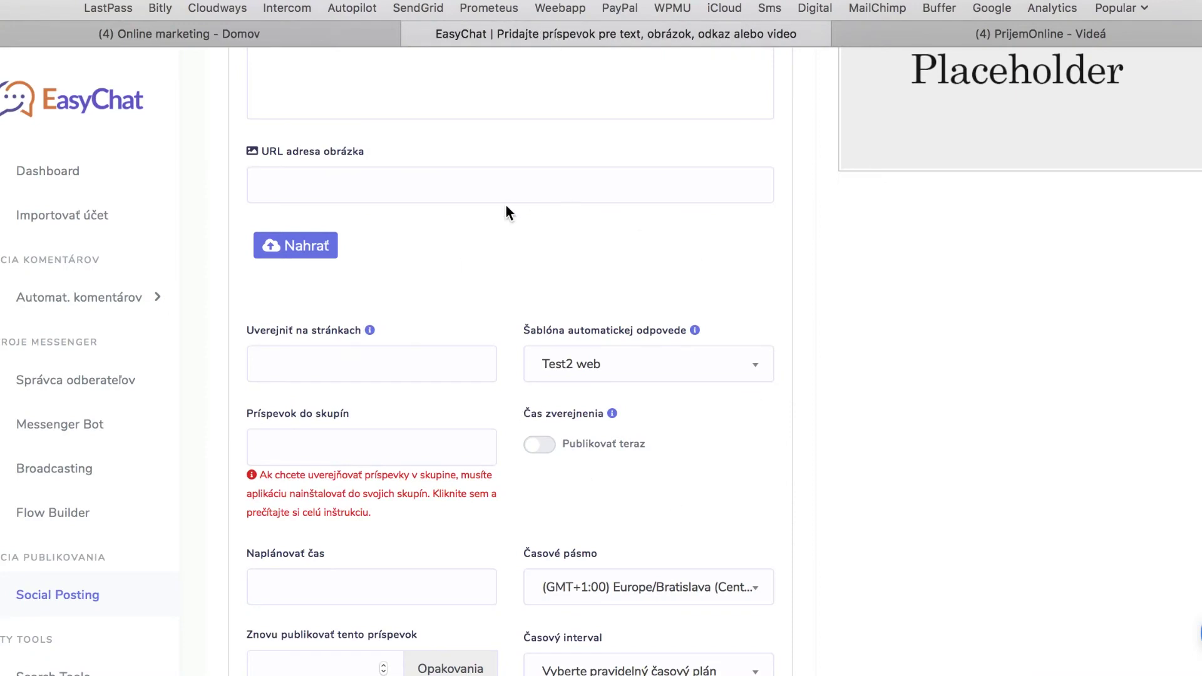
{"action": "scroll", "coordinate": [469, 406], "scroll_direction": "down", "scroll_amount": 3}
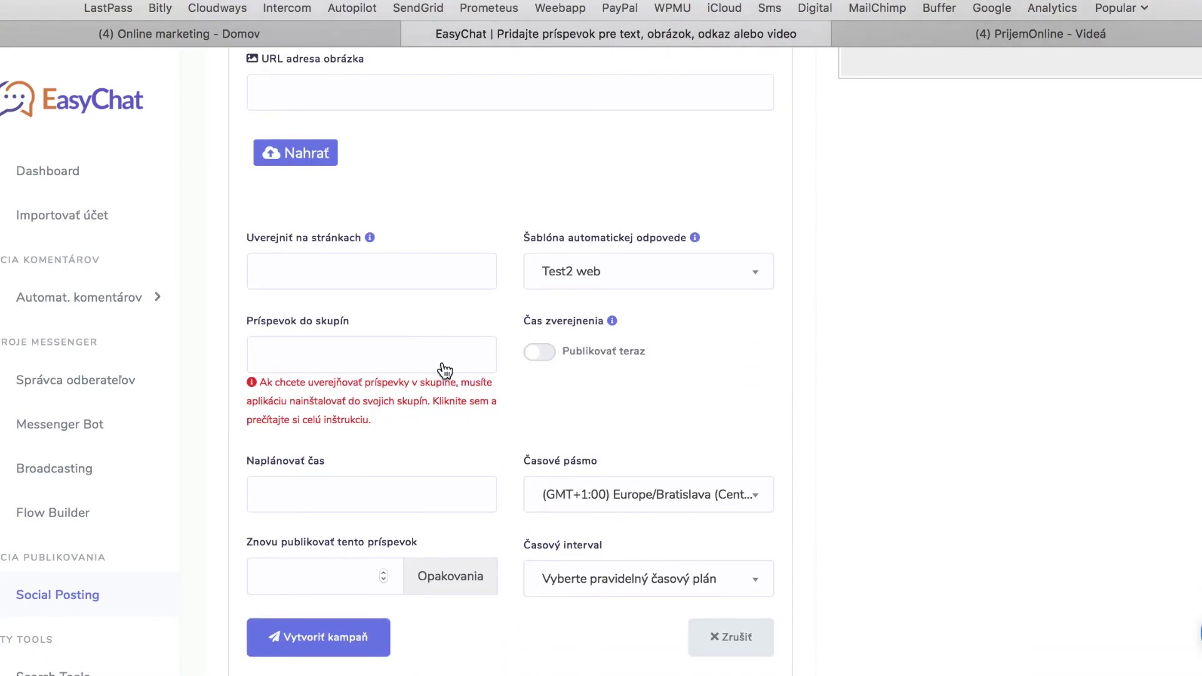
{"action": "scroll", "coordinate": [438, 388], "scroll_direction": "down", "scroll_amount": 5}
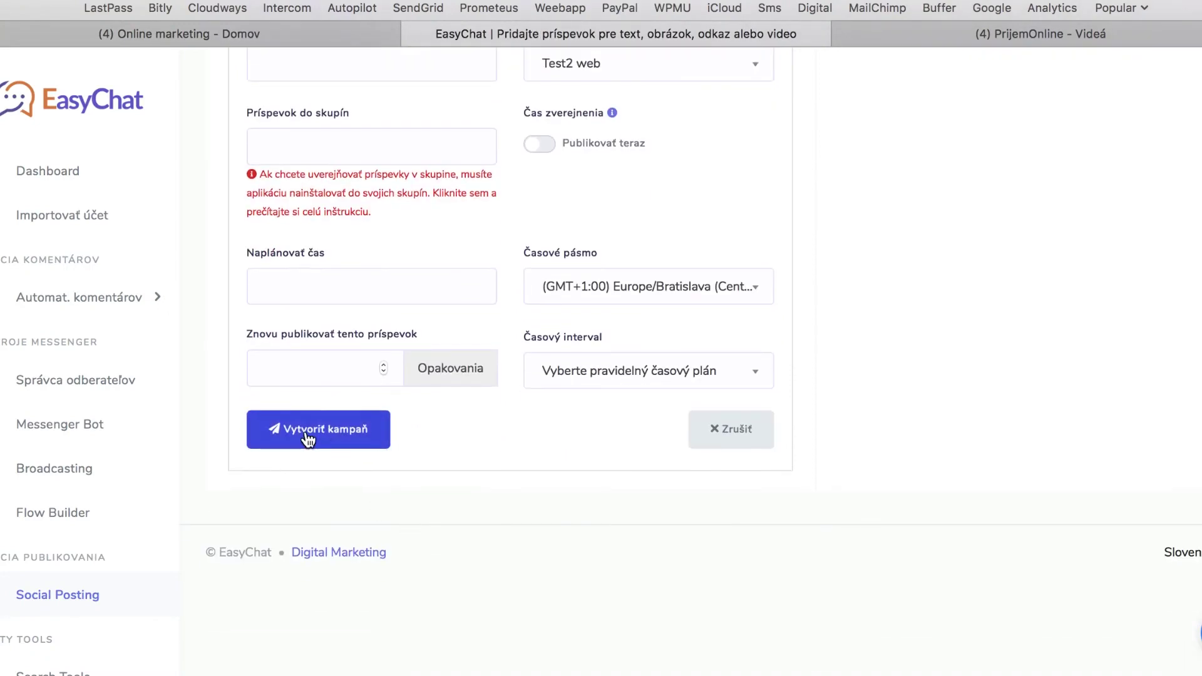
{"action": "scroll", "coordinate": [426, 423], "scroll_direction": "up", "scroll_amount": 10}
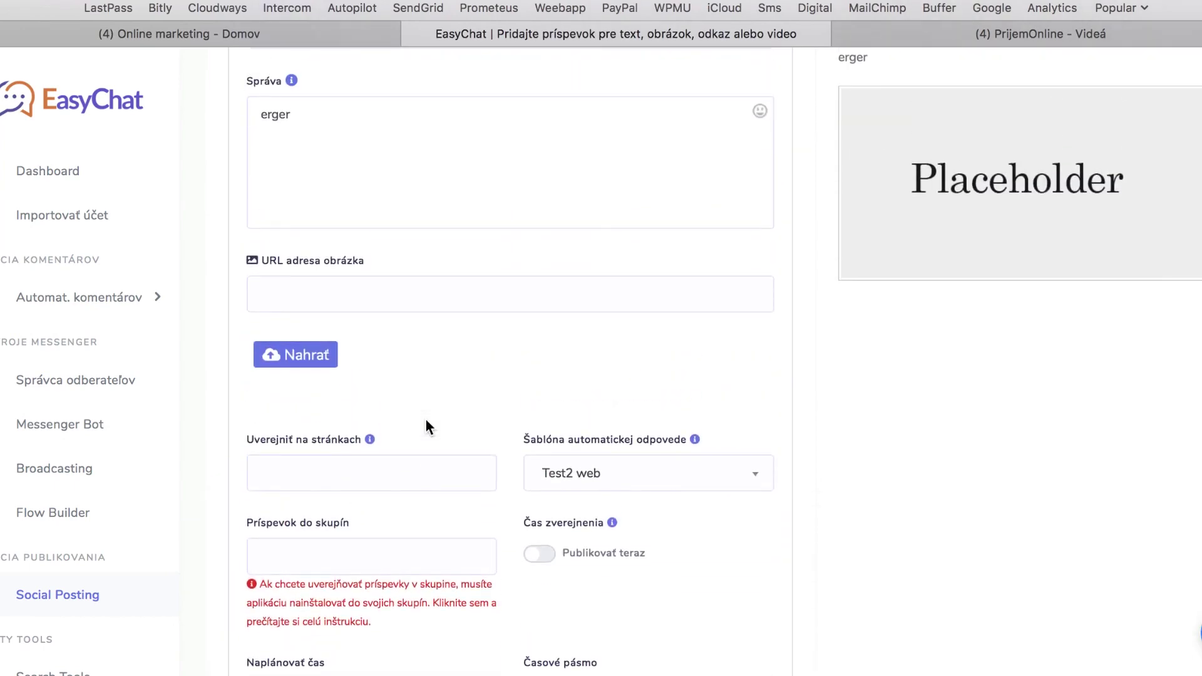
{"action": "scroll", "coordinate": [426, 420], "scroll_direction": "up", "scroll_amount": 7}
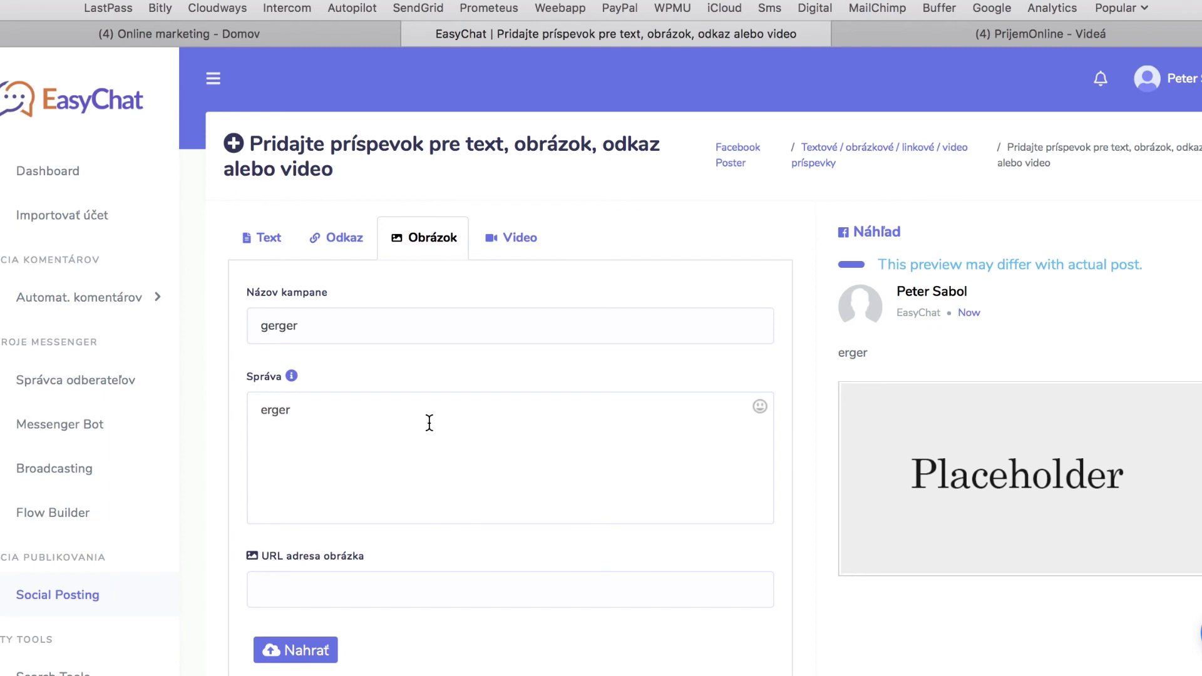
Step: Compare the automatic reply options of the two newest Online marketing posts in the automatic campaign overview
{"action": "left_click", "coordinate": [335, 34]}
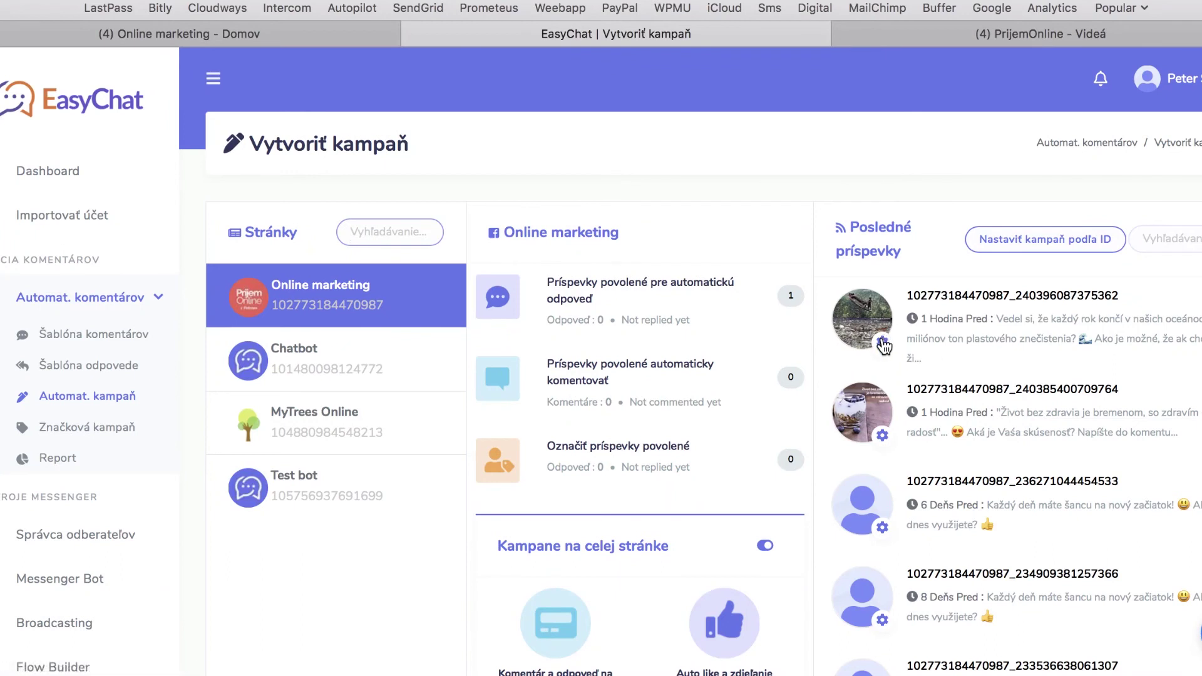
{"action": "left_click", "coordinate": [883, 343]}
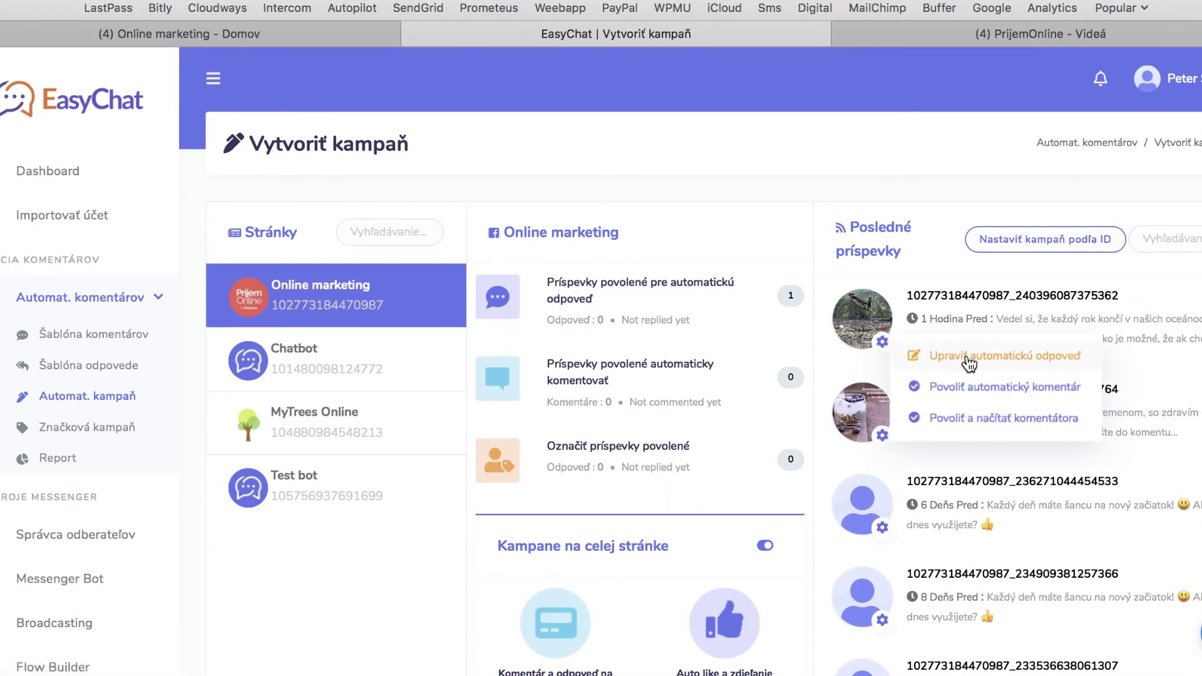
{"action": "left_click", "coordinate": [881, 434]}
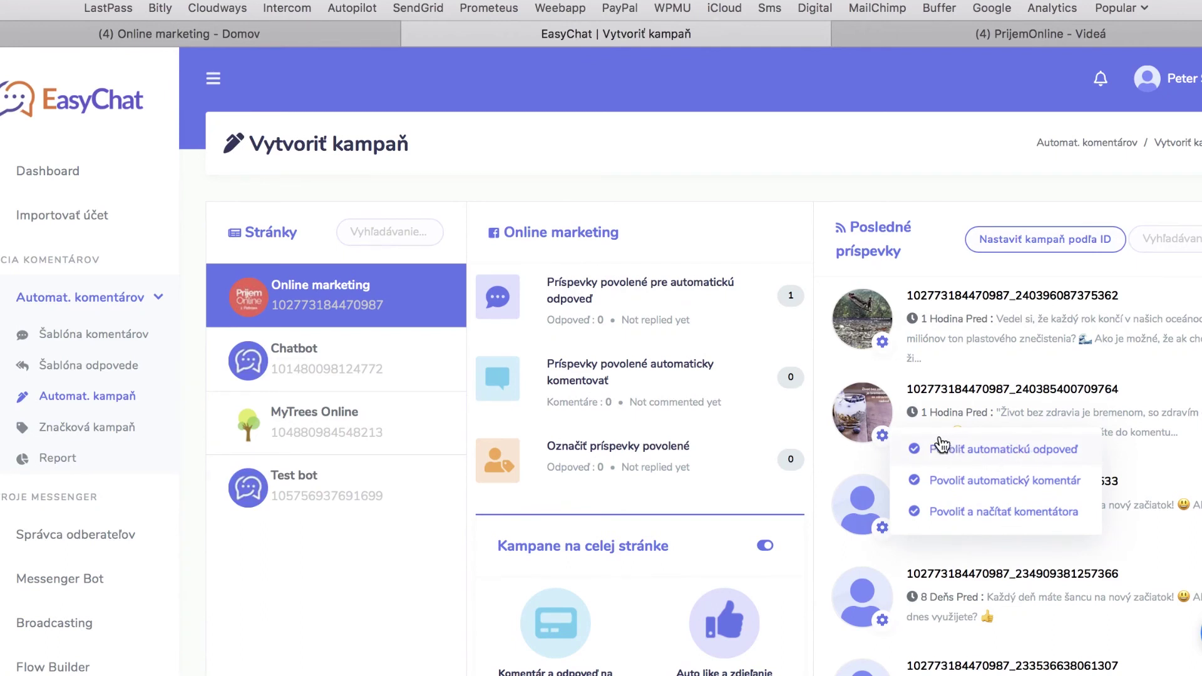
{"action": "left_click", "coordinate": [884, 342]}
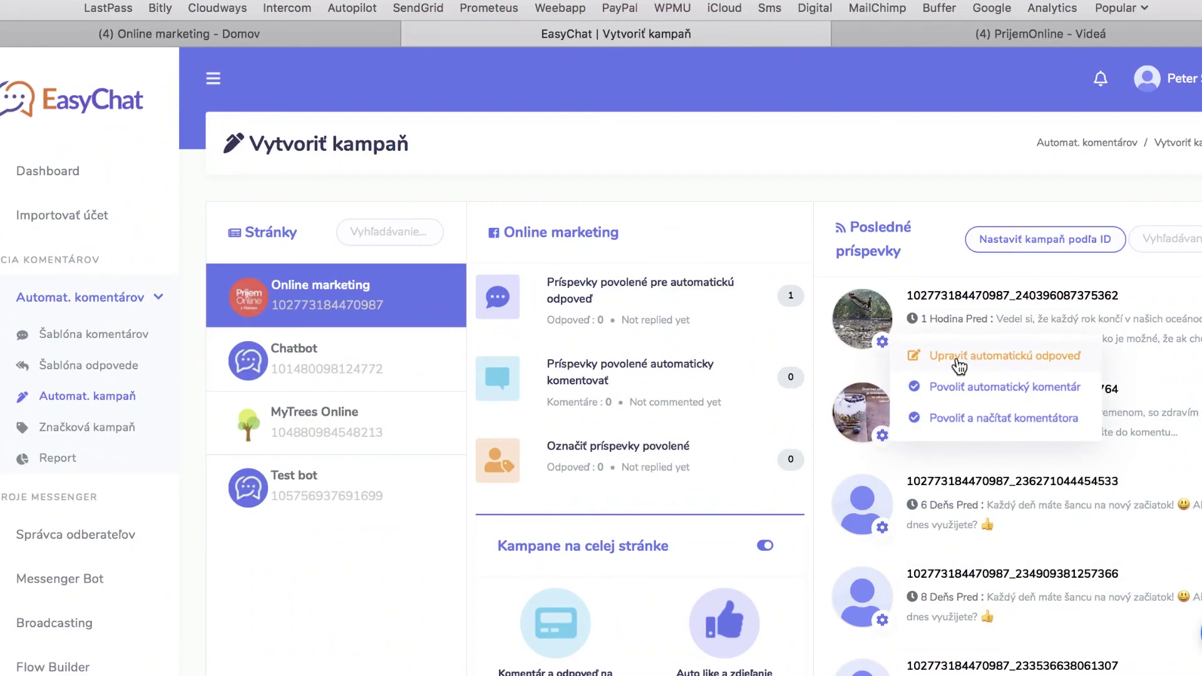
{"action": "left_click", "coordinate": [400, 607]}
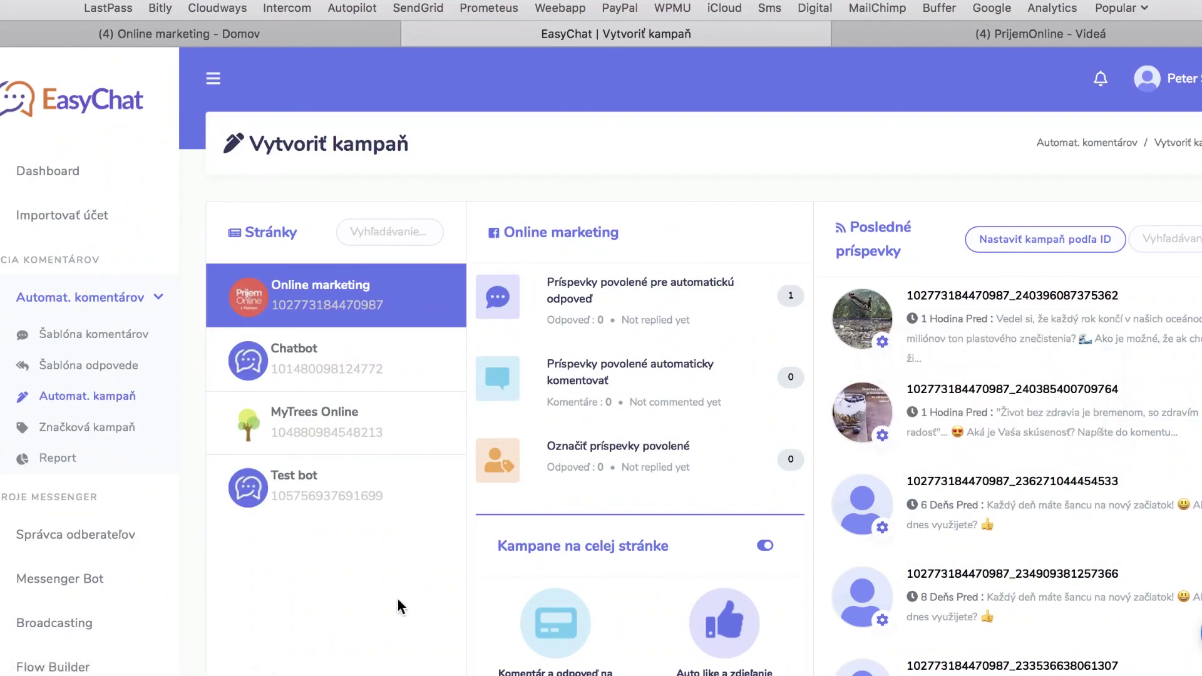
Step: Switch to the Online marketing page on Facebook and change the commenting identity on its newest post to the personal profile
{"action": "left_click", "coordinate": [286, 40]}
{"action": "scroll", "coordinate": [626, 362], "scroll_direction": "down", "scroll_amount": 5}
{"action": "scroll", "coordinate": [629, 372], "scroll_direction": "down", "scroll_amount": 2}
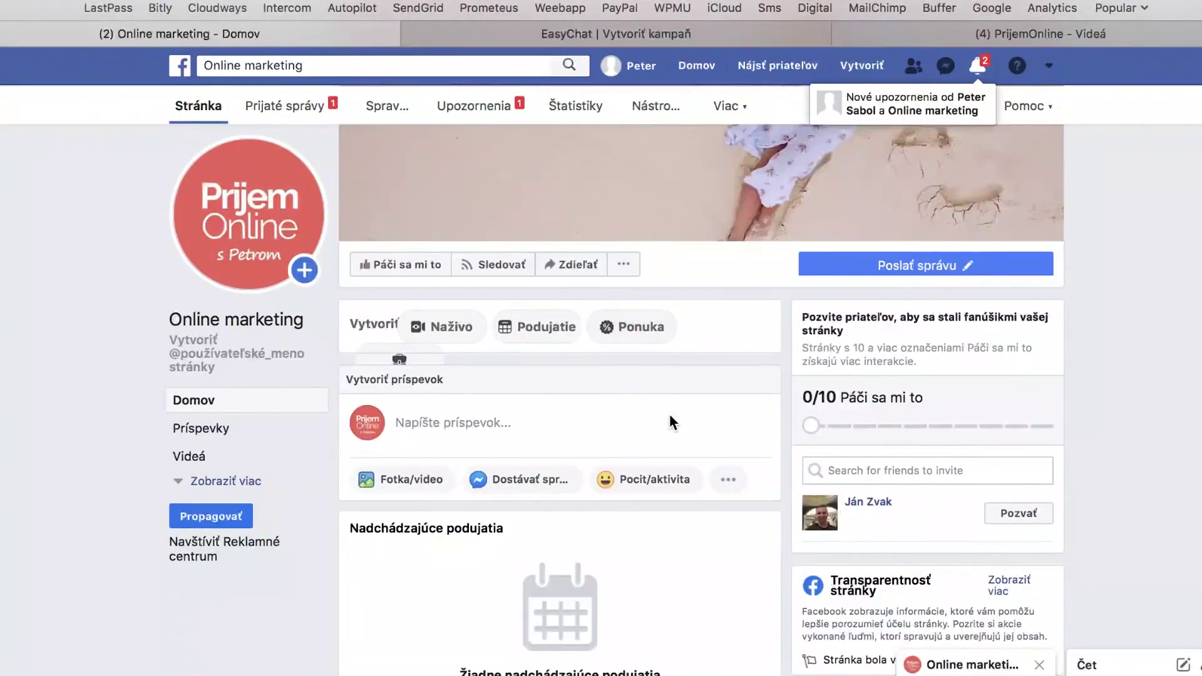
{"action": "scroll", "coordinate": [670, 414], "scroll_direction": "down", "scroll_amount": 10}
{"action": "scroll", "coordinate": [679, 422], "scroll_direction": "down", "scroll_amount": 8}
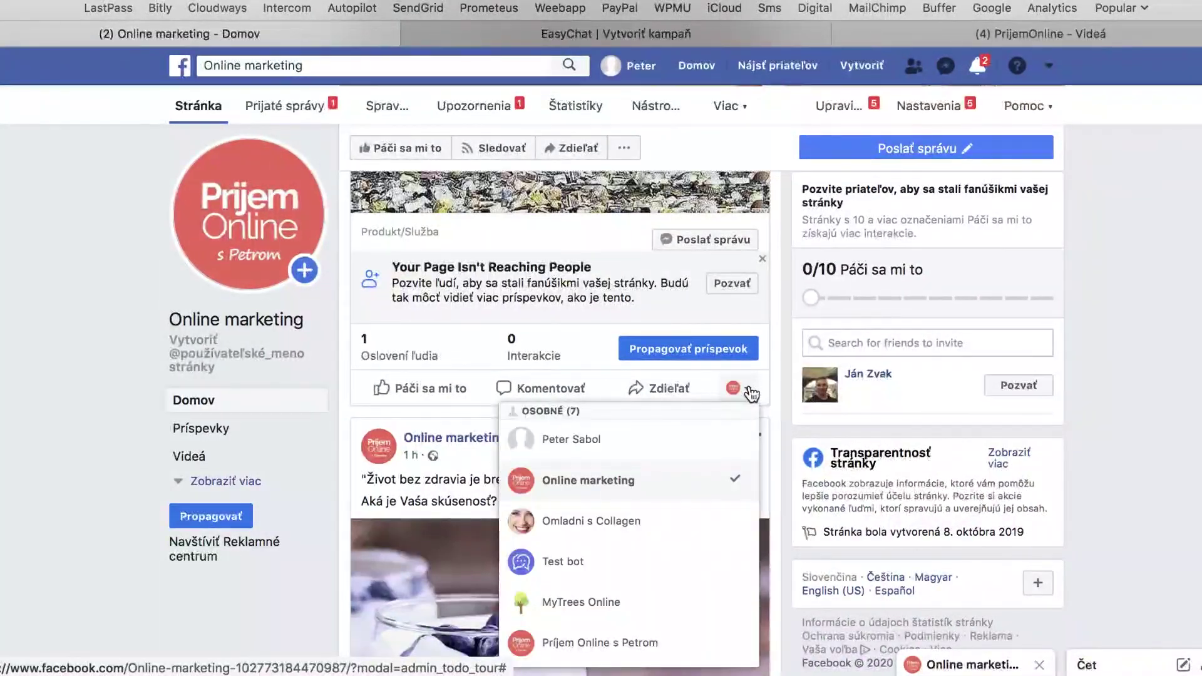
{"action": "left_click", "coordinate": [623, 441]}
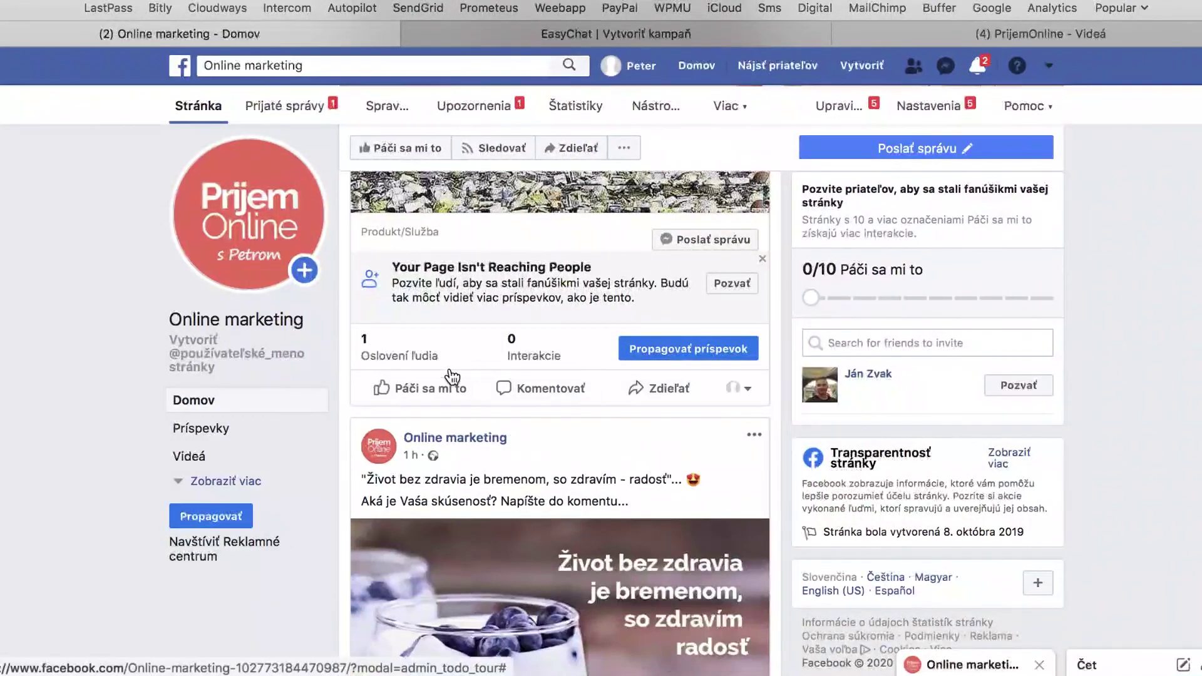
Step: Post the comment "Info" on the newest Online marketing post to test the automatic reply
{"action": "left_click", "coordinate": [542, 389]}
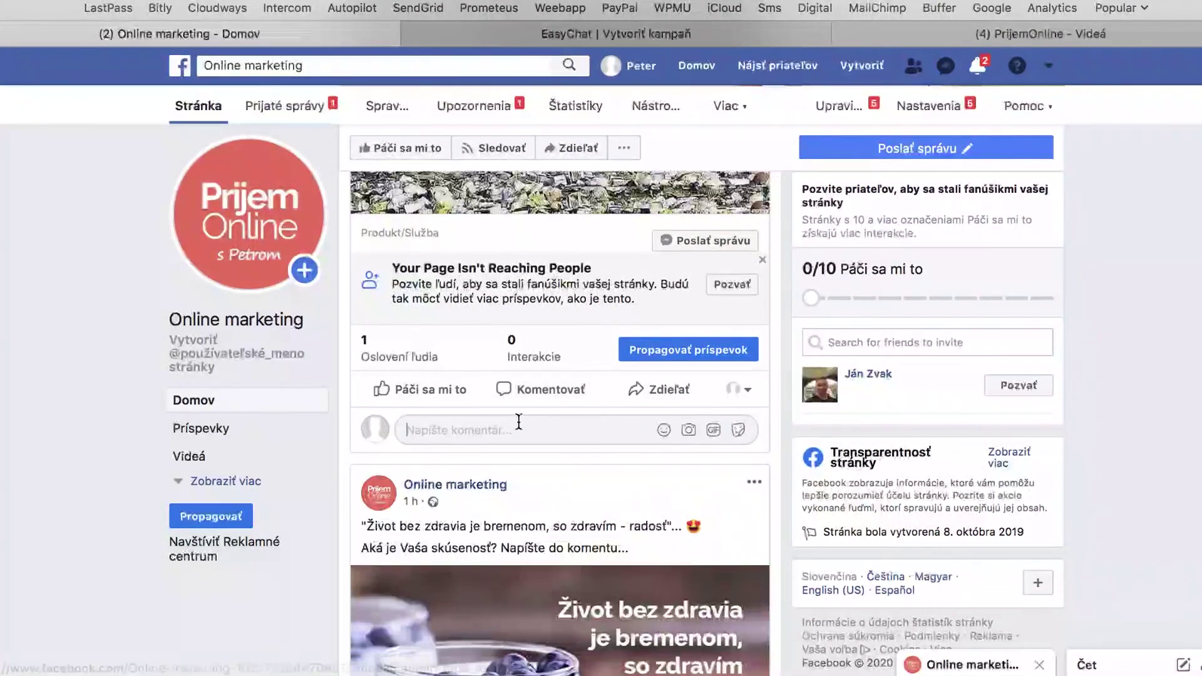
{"action": "type", "text": "In"}
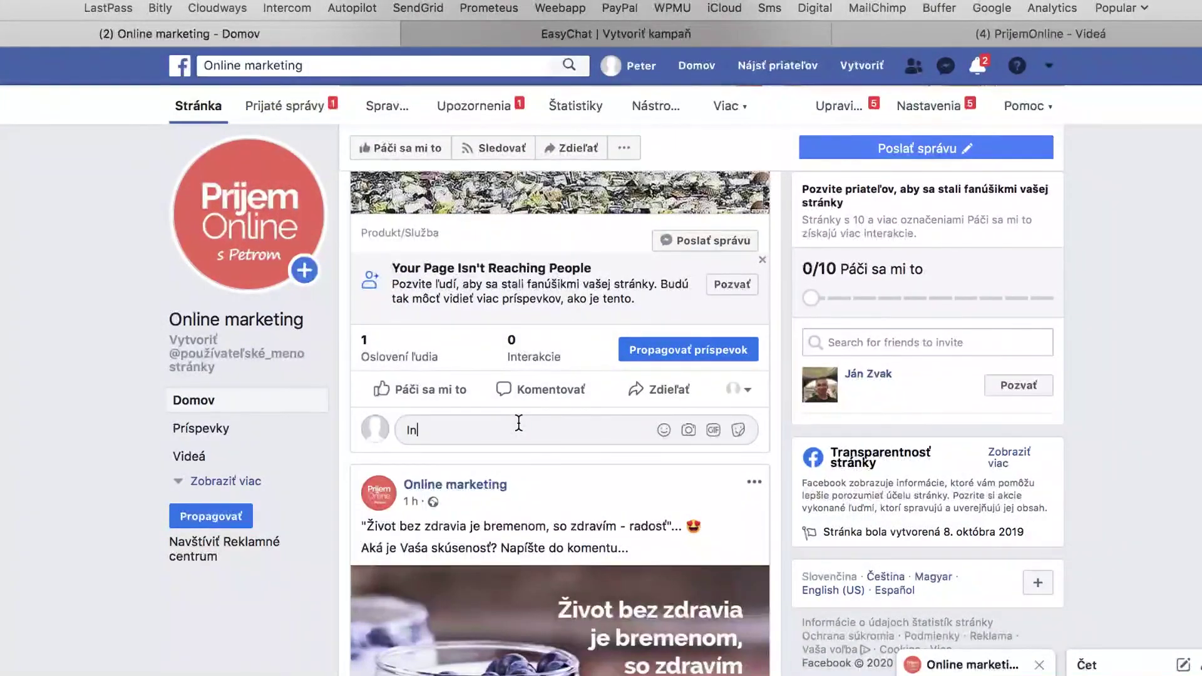
{"action": "type", "text": "fo"}
{"action": "key", "text": "Return"}
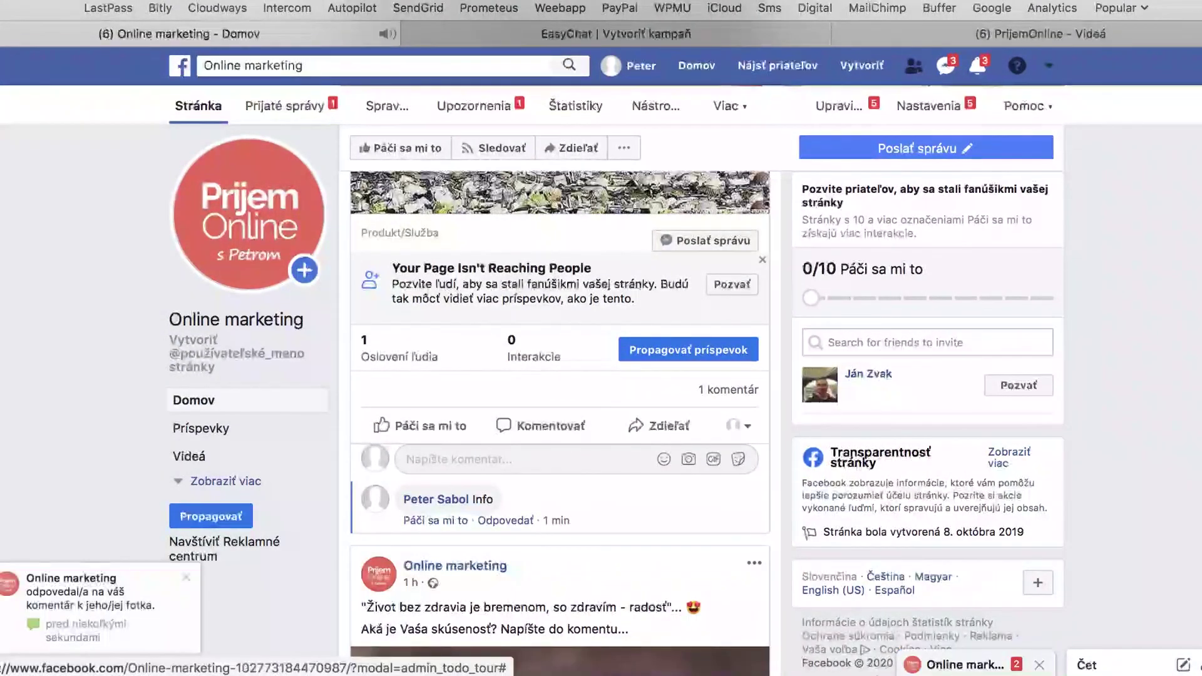
Step: Check the automatic public reply to the test comment and the private message sent by Online marketing in the chat
{"action": "left_click", "coordinate": [186, 653]}
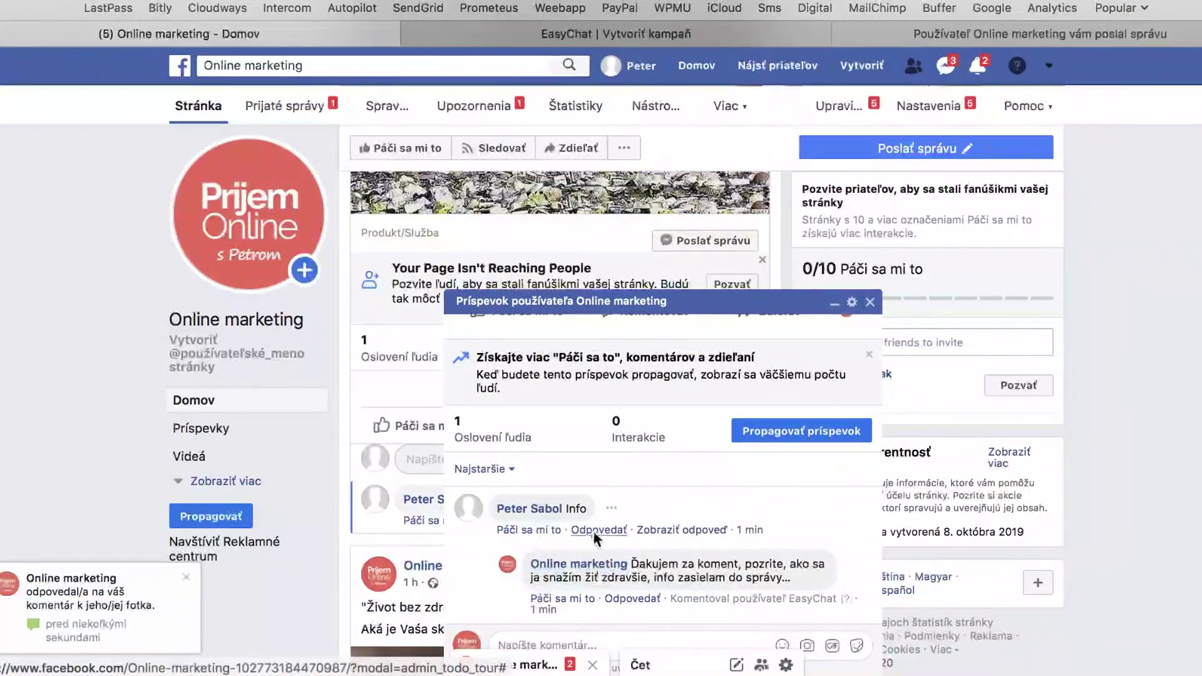
{"action": "left_click", "coordinate": [809, 305]}
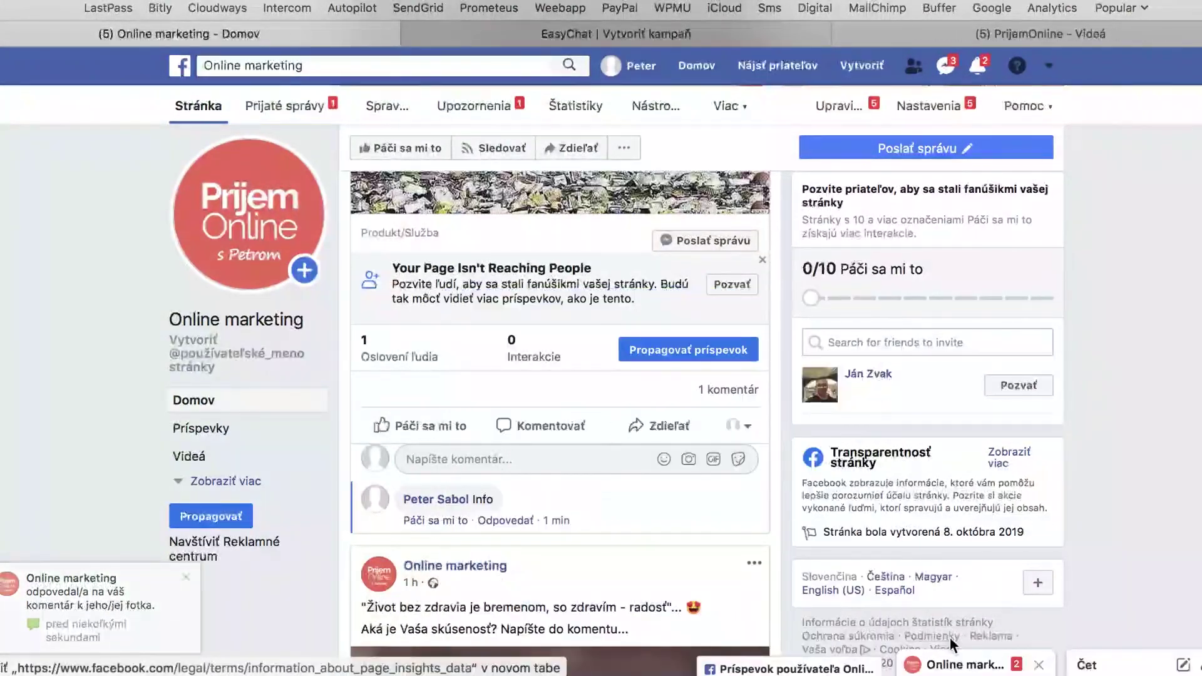
{"action": "left_click", "coordinate": [978, 666]}
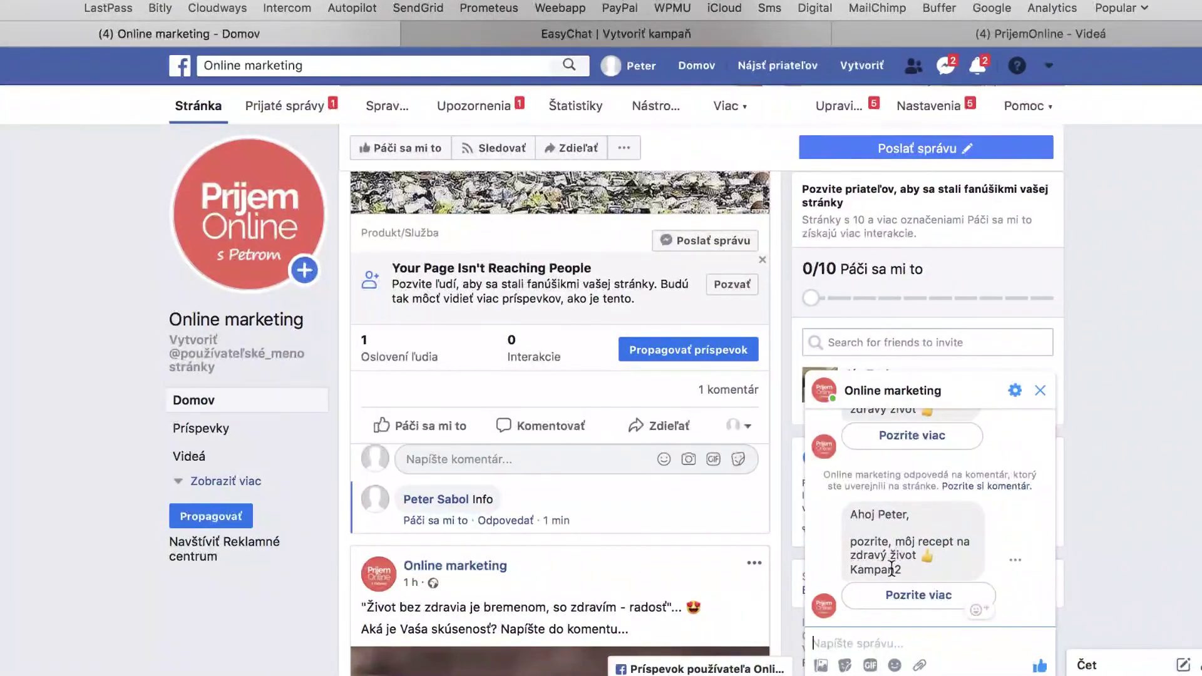
{"action": "scroll", "coordinate": [558, 464], "scroll_direction": "up", "scroll_amount": 6}
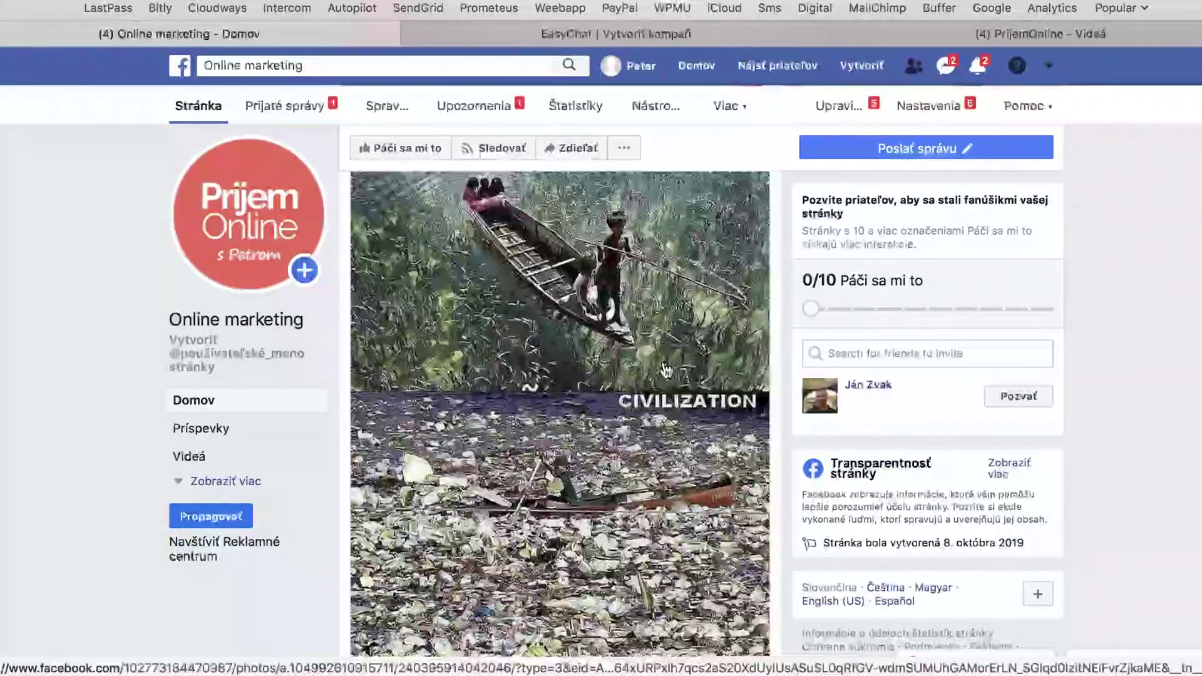
Step: Switch to EasyChat and stop the full-page campaigns for the Online marketing page
{"action": "left_click", "coordinate": [588, 39]}
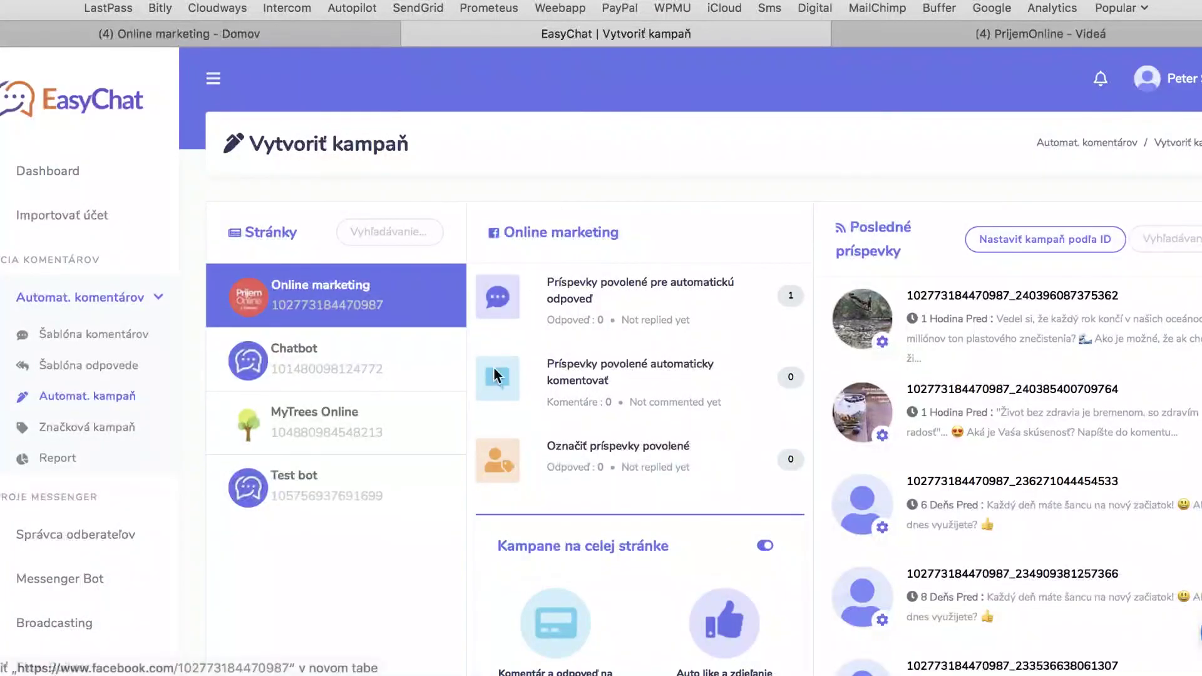
{"action": "scroll", "coordinate": [415, 586], "scroll_direction": "down", "scroll_amount": 2}
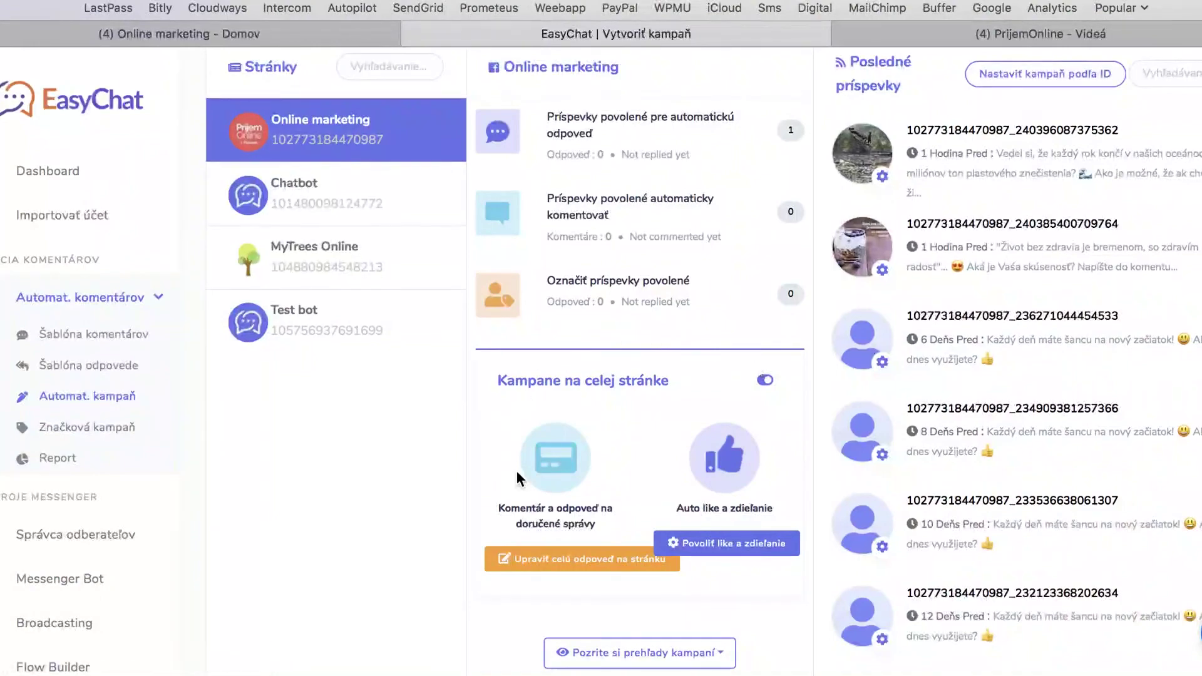
{"action": "left_click", "coordinate": [764, 382]}
{"action": "left_click", "coordinate": [677, 466]}
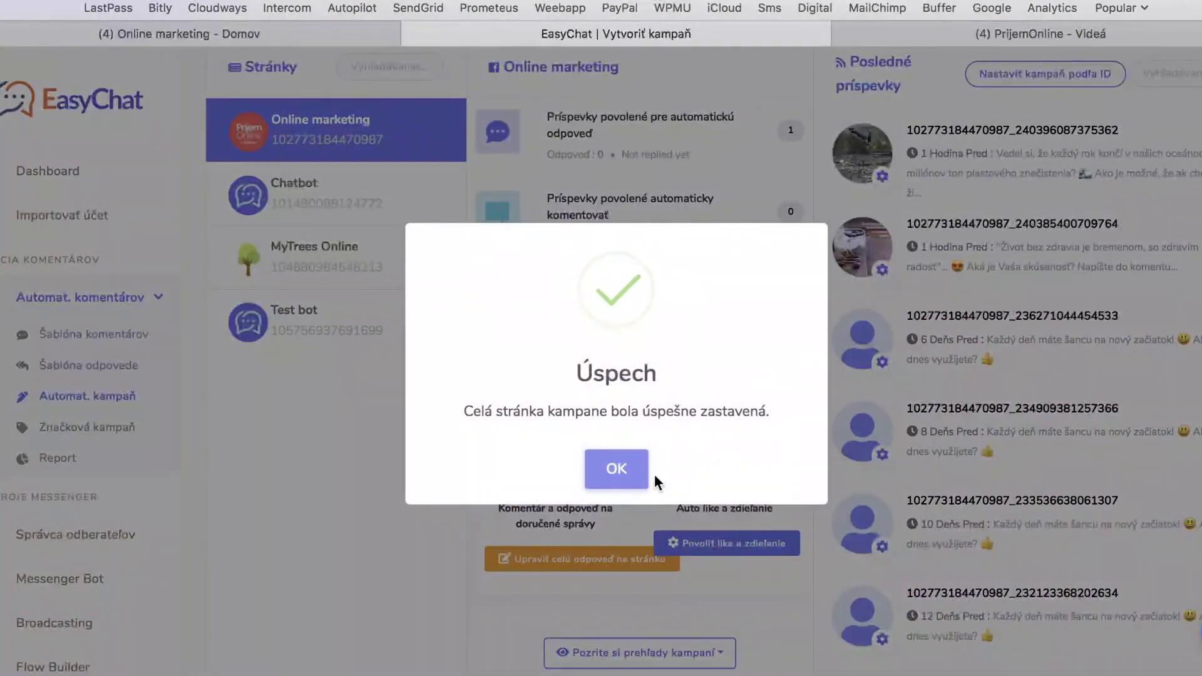
{"action": "left_click", "coordinate": [618, 471]}
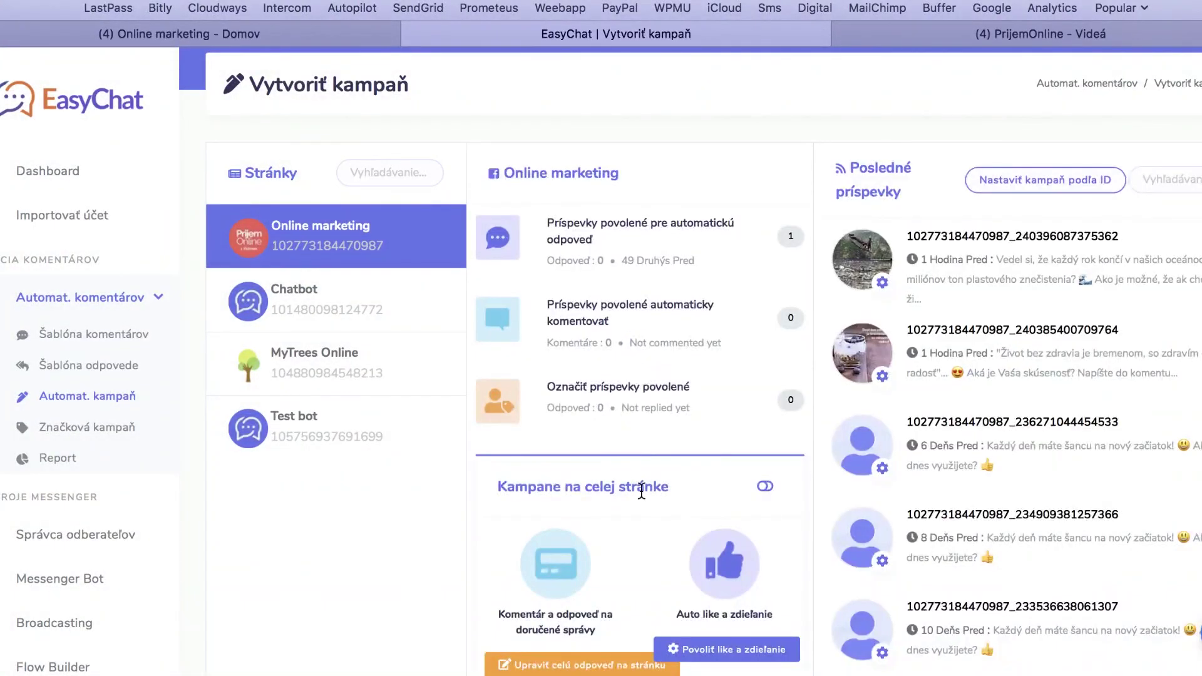
{"action": "scroll", "coordinate": [636, 487], "scroll_direction": "down", "scroll_amount": 3}
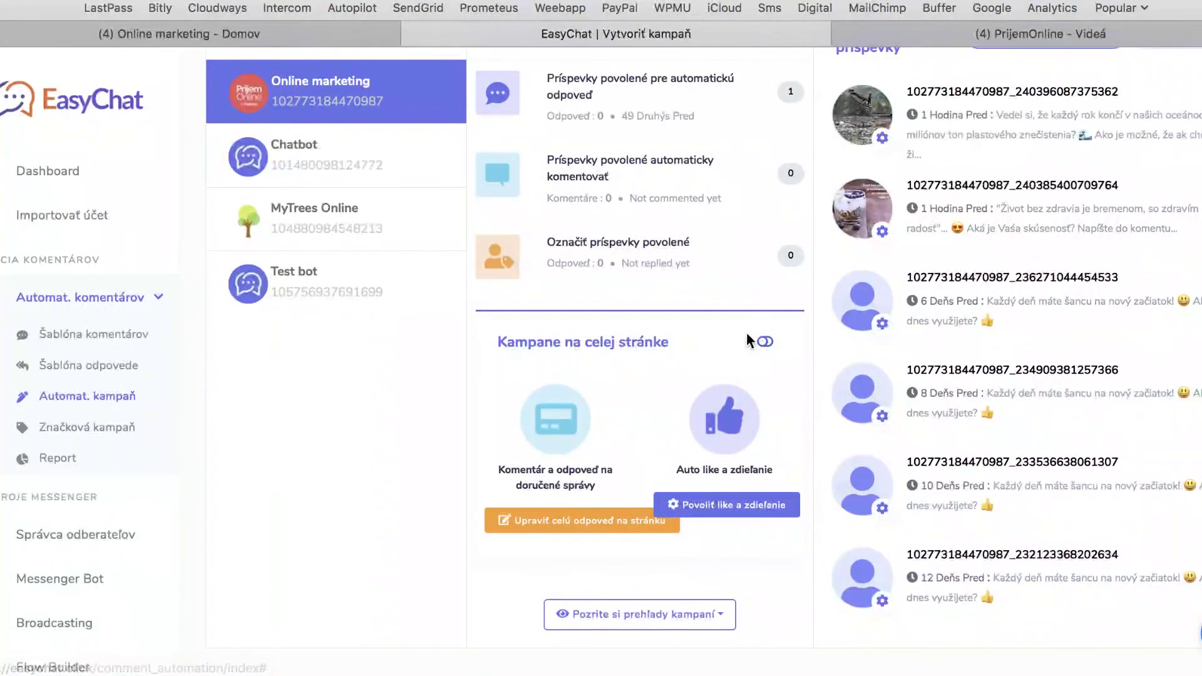
{"action": "left_click", "coordinate": [767, 342]}
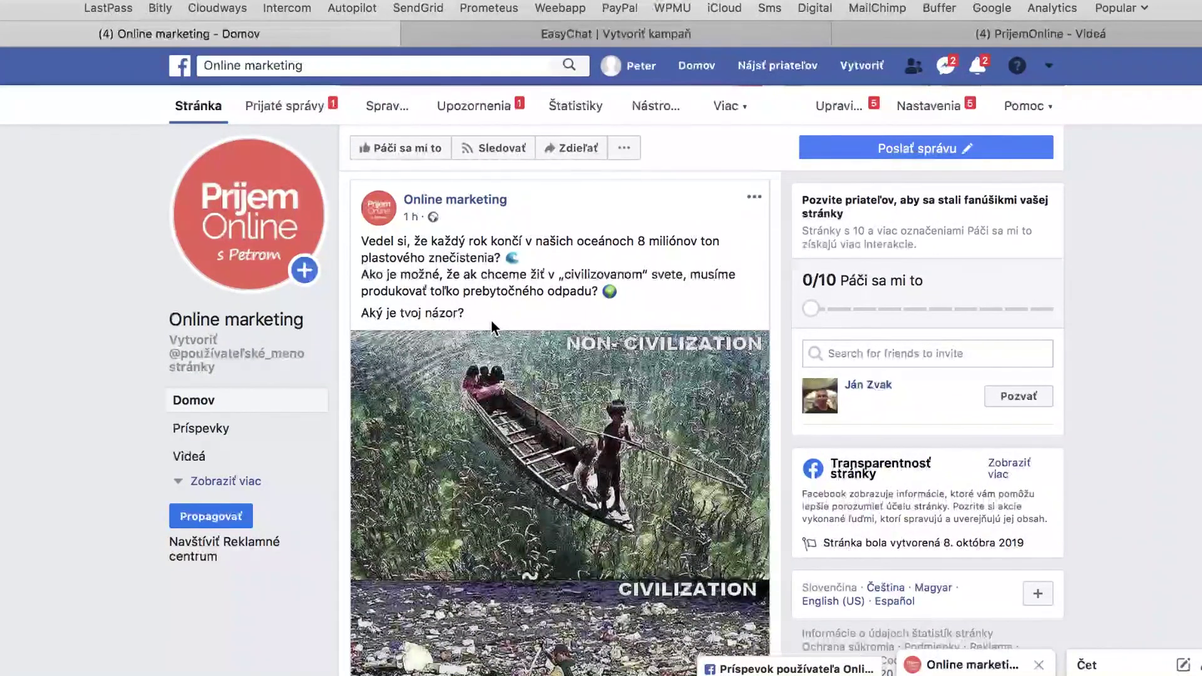
Step: Examine the two newest posts on the Online marketing Facebook page, including the test comment under the newest one
{"action": "scroll", "coordinate": [491, 320], "scroll_direction": "down", "scroll_amount": 6}
{"action": "scroll", "coordinate": [494, 330], "scroll_direction": "down", "scroll_amount": 3}
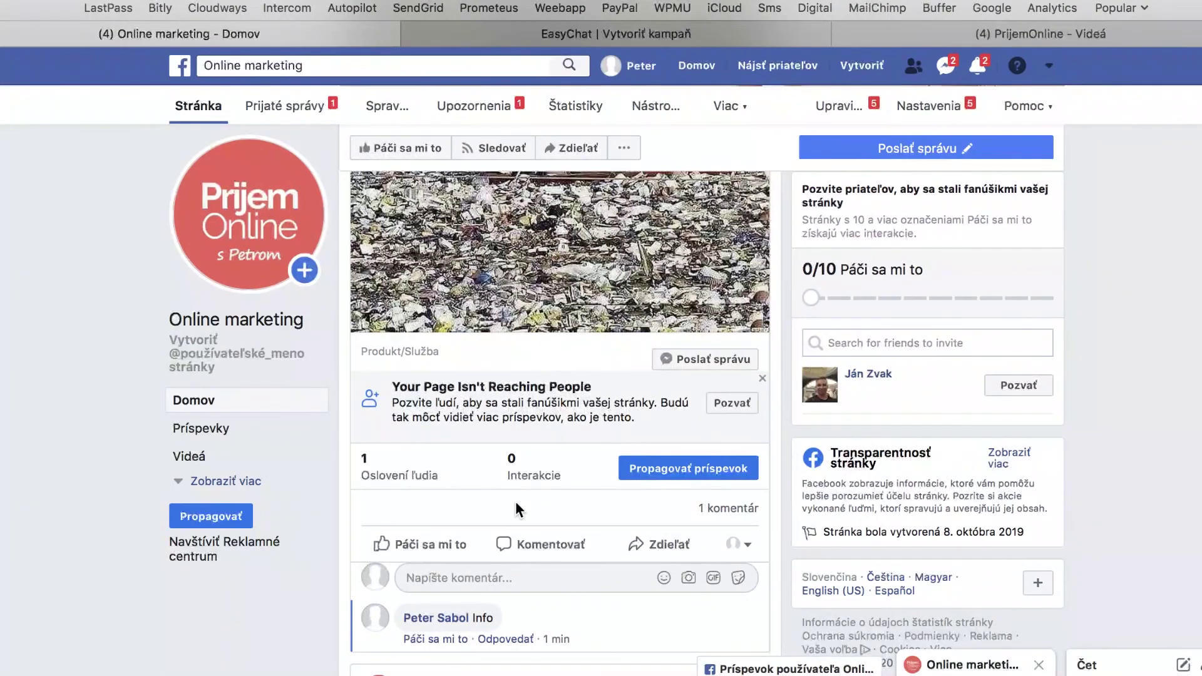
{"action": "scroll", "coordinate": [516, 501], "scroll_direction": "up", "scroll_amount": 1}
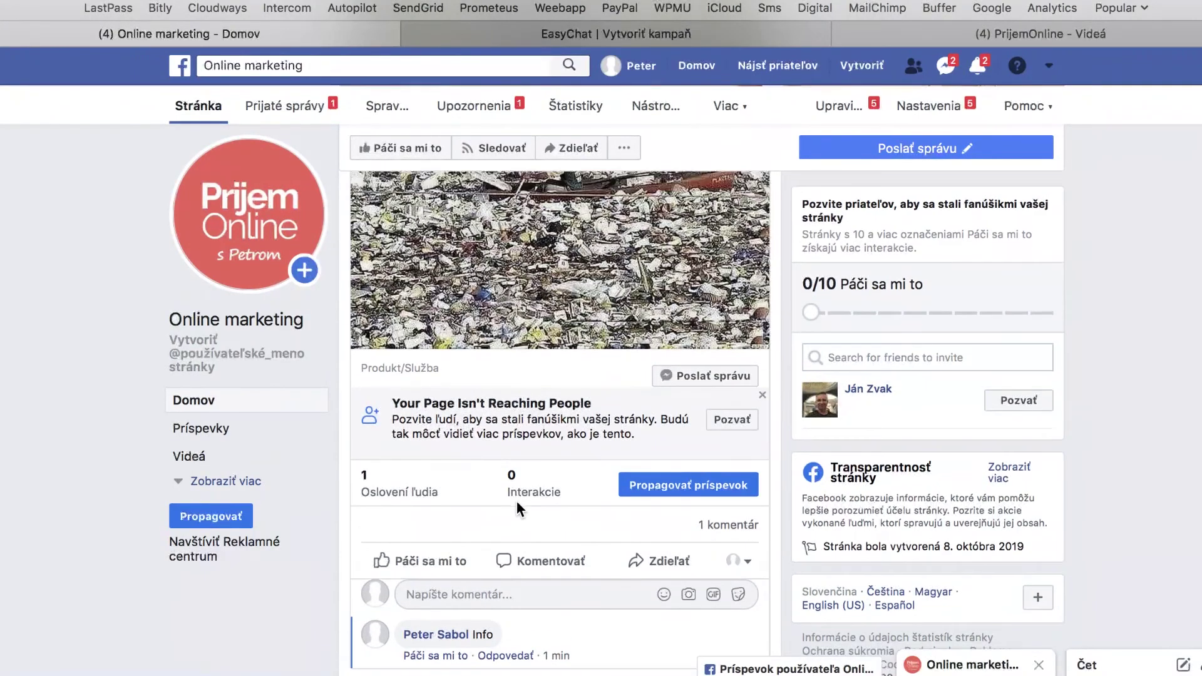
{"action": "scroll", "coordinate": [517, 501], "scroll_direction": "up", "scroll_amount": 5}
{"action": "scroll", "coordinate": [517, 502], "scroll_direction": "down", "scroll_amount": 1}
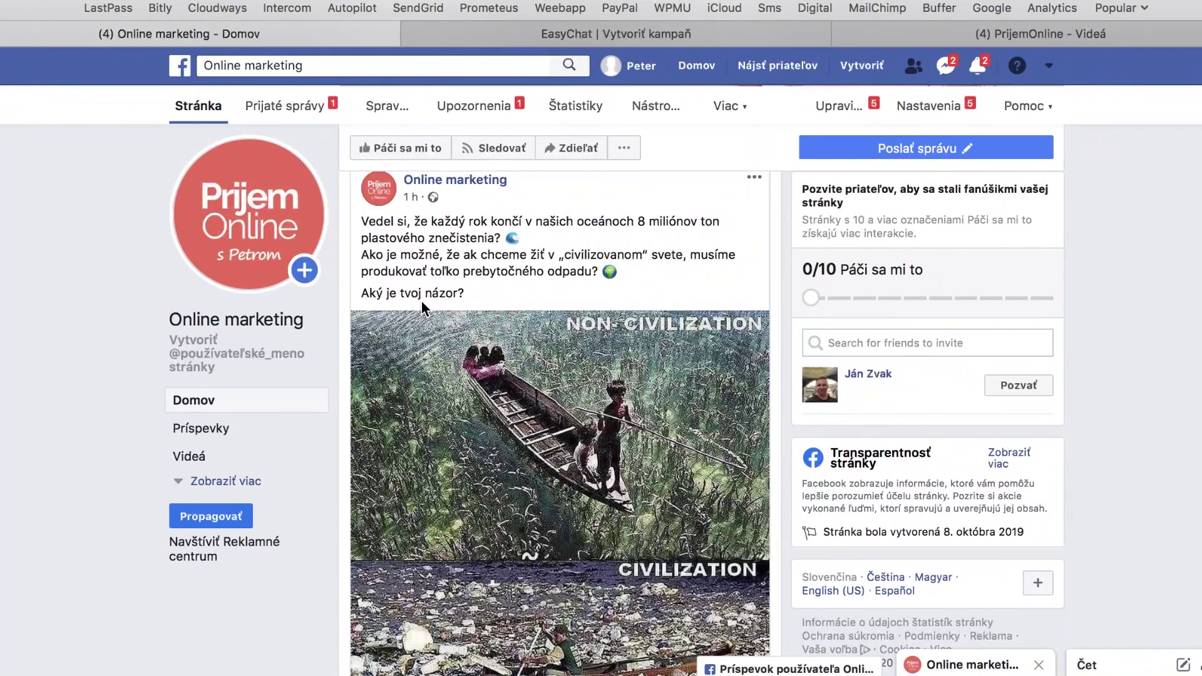
{"action": "scroll", "coordinate": [422, 300], "scroll_direction": "down", "scroll_amount": 10}
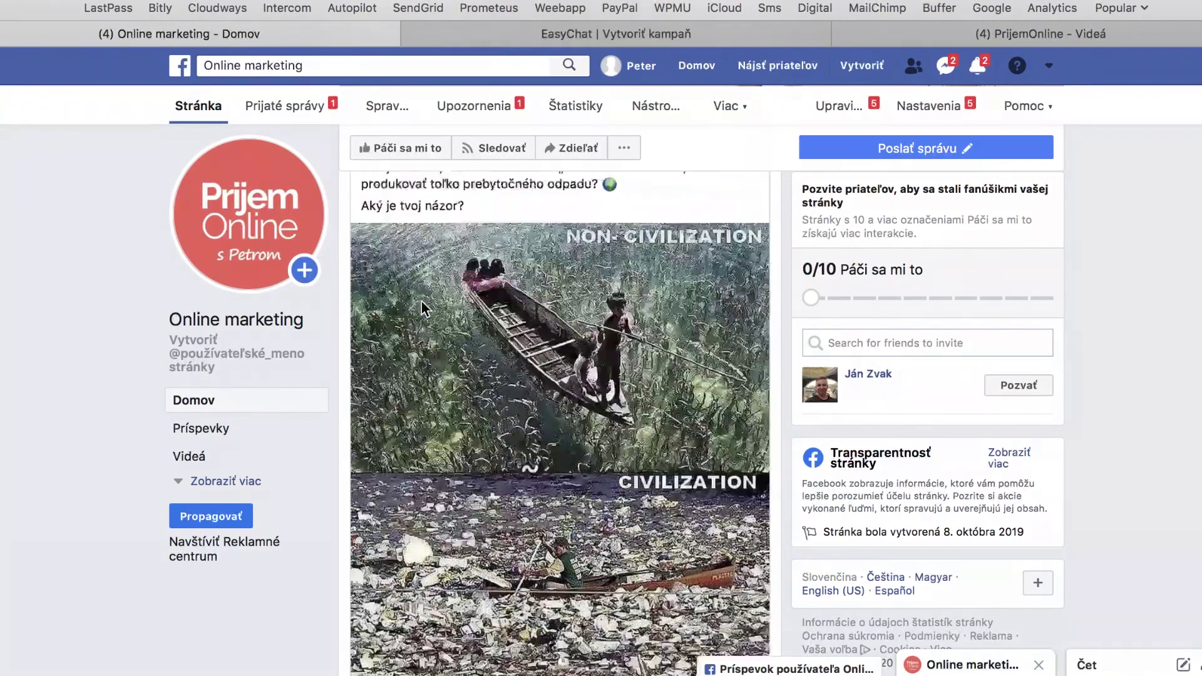
{"action": "scroll", "coordinate": [422, 307], "scroll_direction": "down", "scroll_amount": 5}
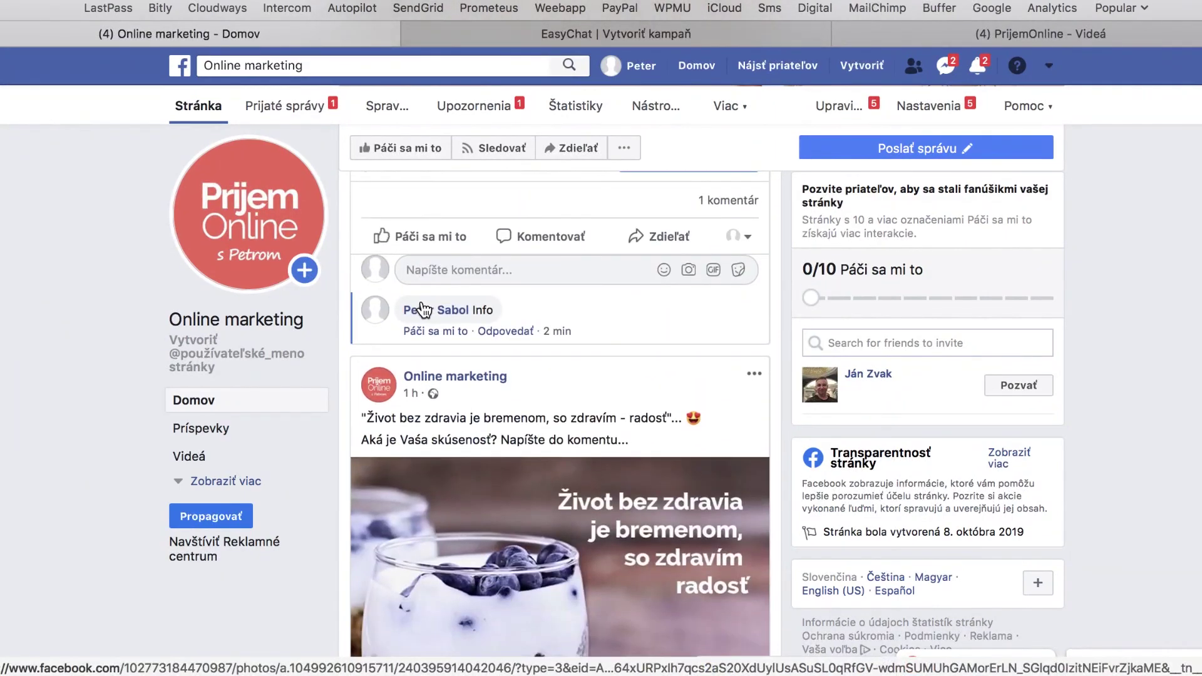
{"action": "scroll", "coordinate": [424, 309], "scroll_direction": "down", "scroll_amount": 2}
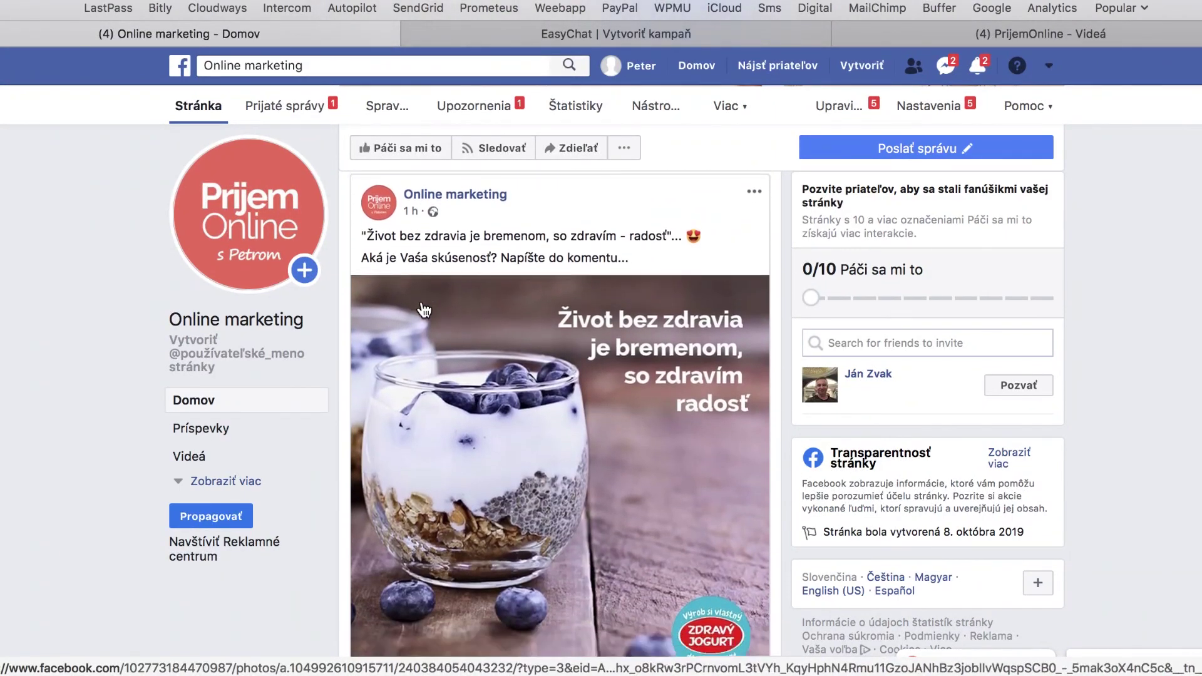
{"action": "scroll", "coordinate": [424, 309], "scroll_direction": "up", "scroll_amount": 1}
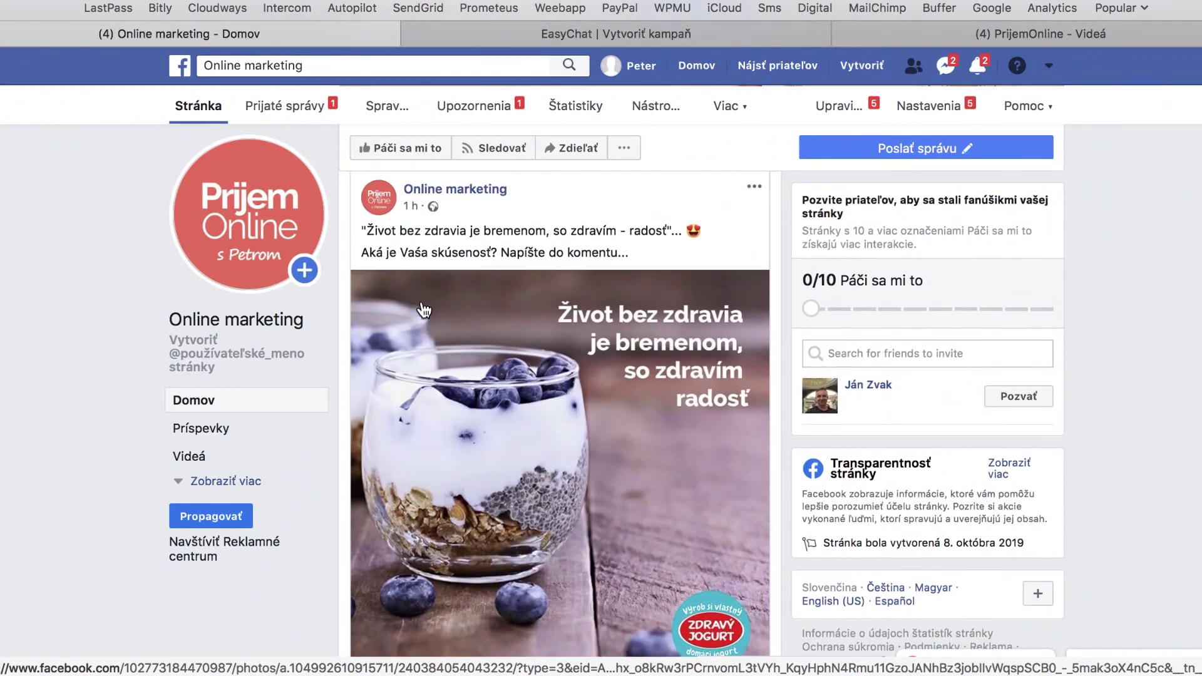